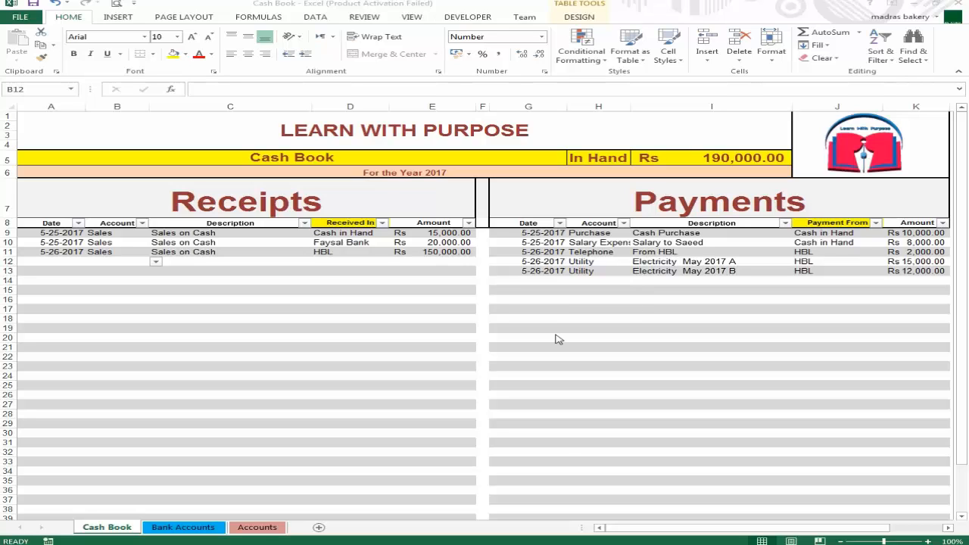
Examine the cash book's title rows, Receipts heading and the formula behind the In Hand balance.
click(390, 200)
click(552, 134)
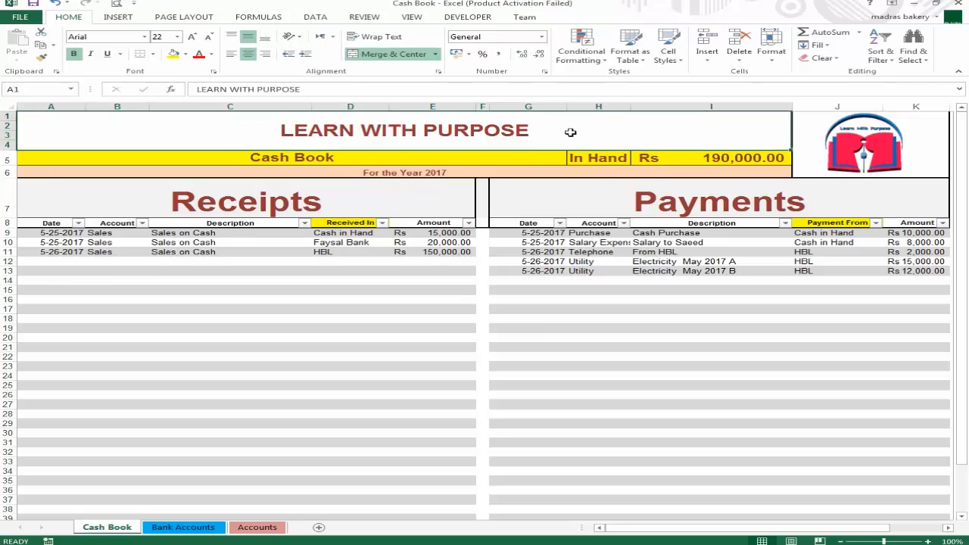
click(361, 163)
click(583, 158)
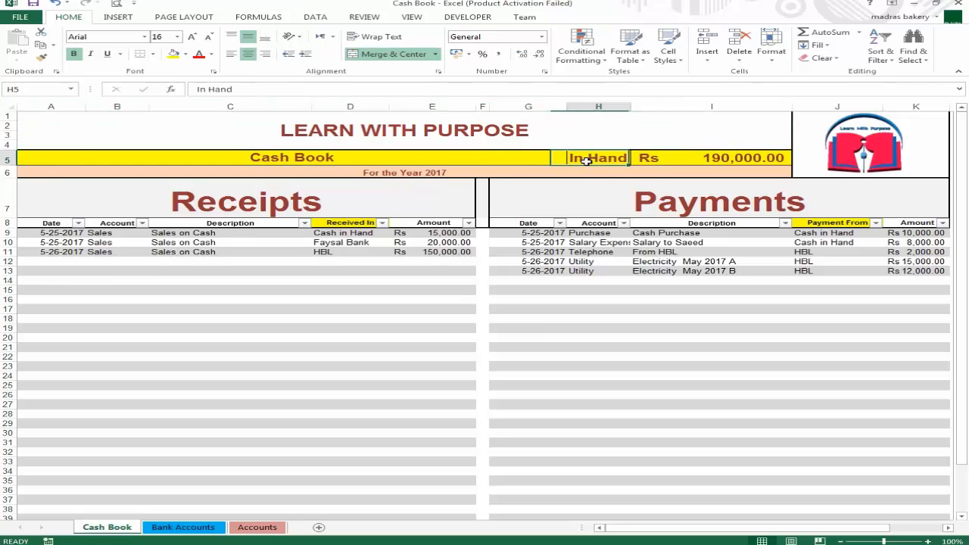
click(680, 160)
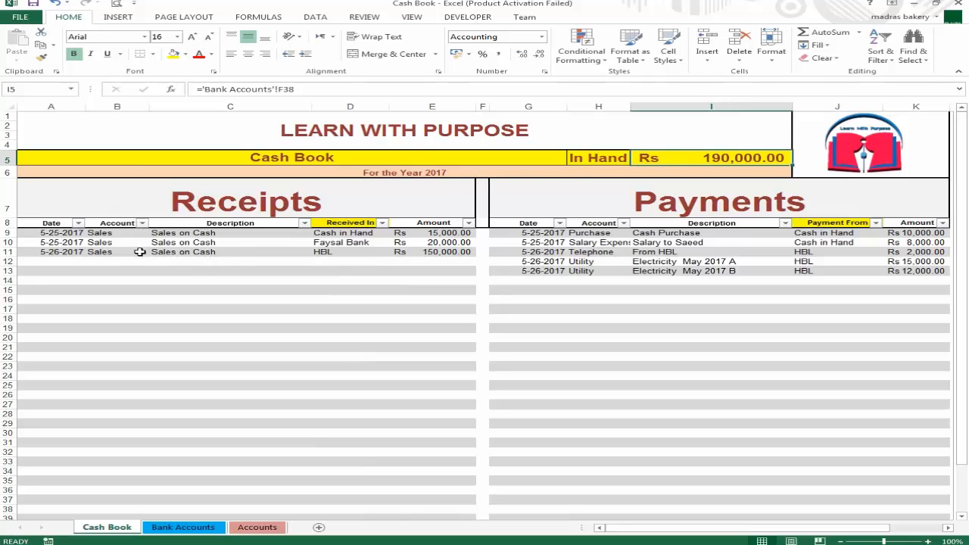
Review the account choices for the first receipt, choosing Sales, and inspect its description.
click(130, 236)
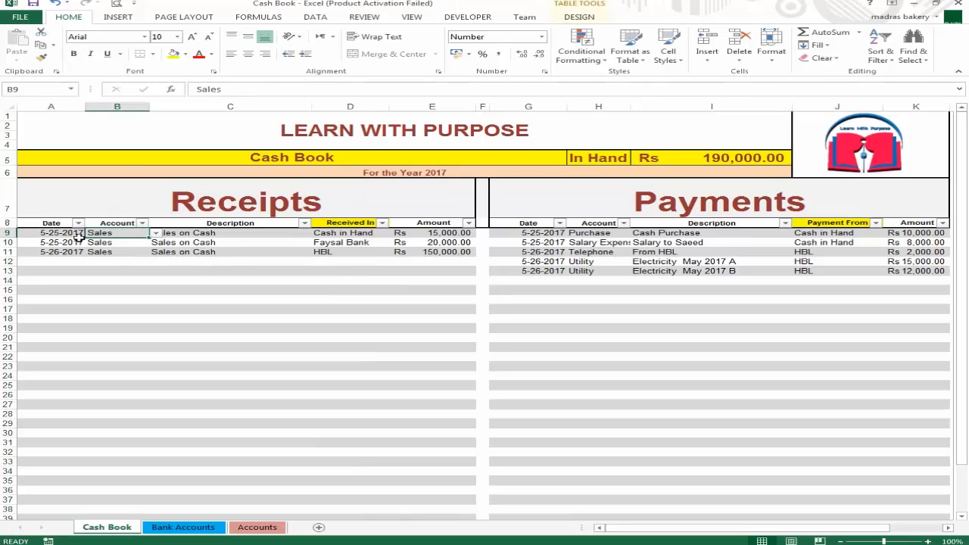
click(156, 233)
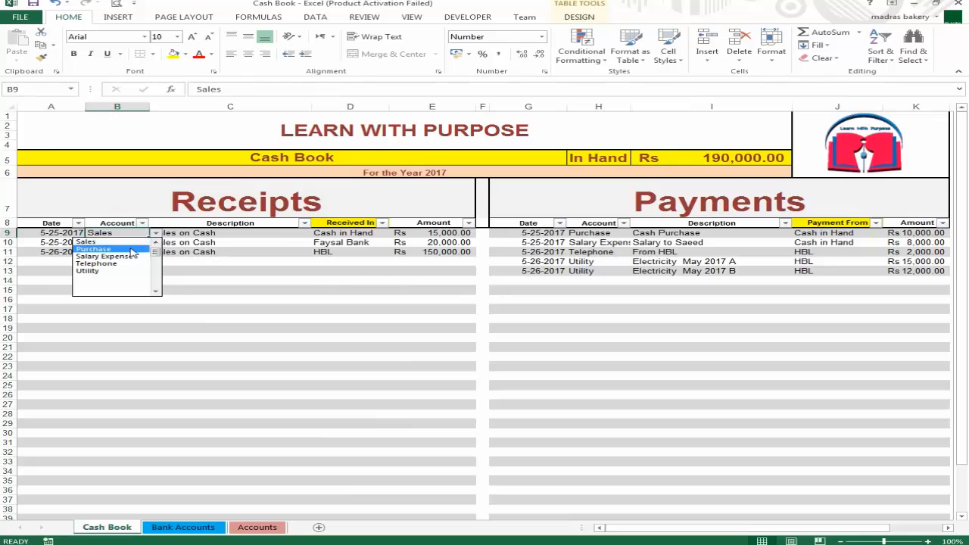
click(134, 241)
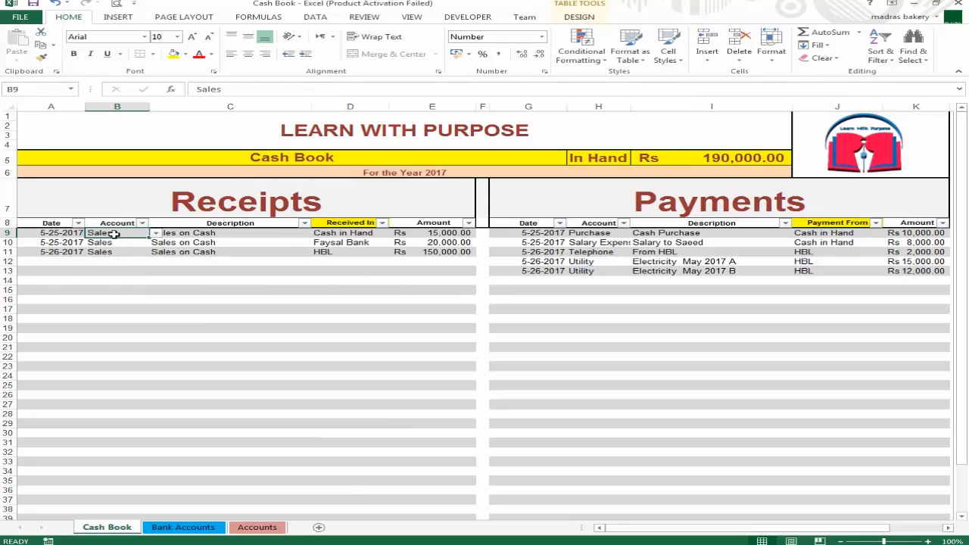
click(217, 234)
Set the first receipt's Received In account to Petty Cash.
click(362, 234)
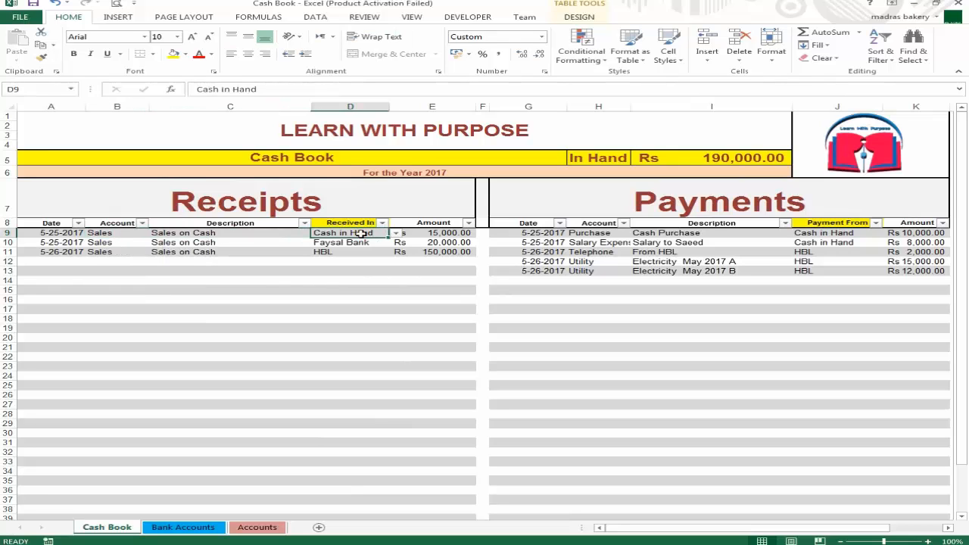
click(396, 235)
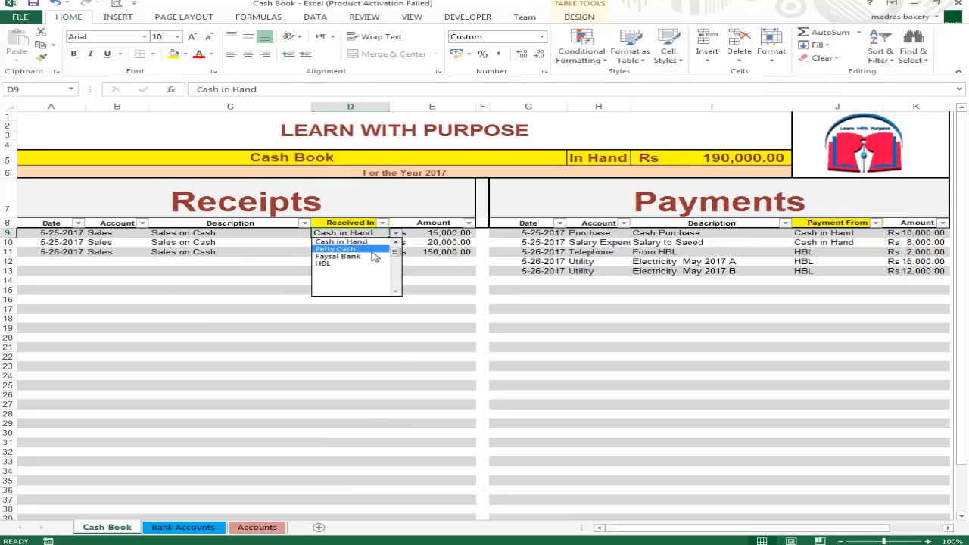
click(371, 251)
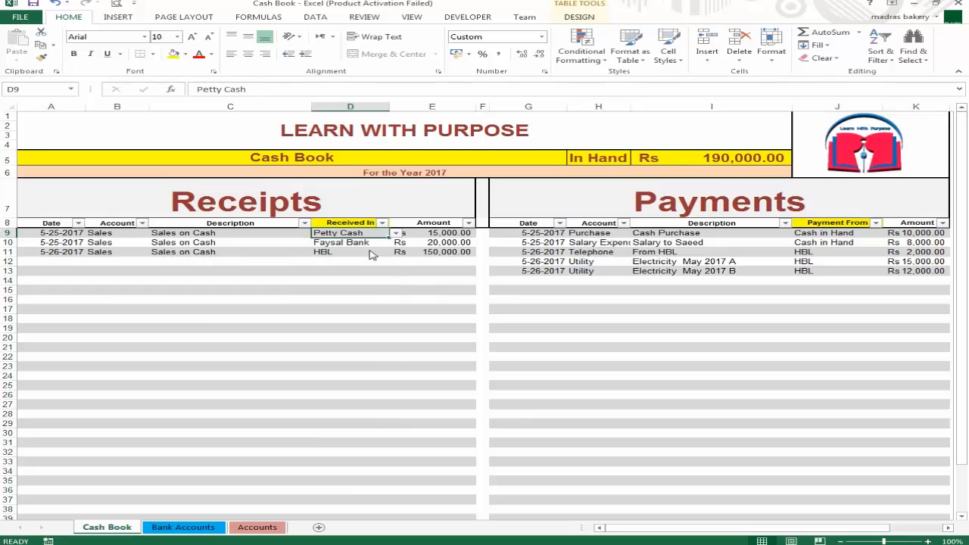
click(389, 264)
drag(389, 264, 408, 264)
Change the first receipt's Received In account to HBL.
click(380, 234)
click(395, 233)
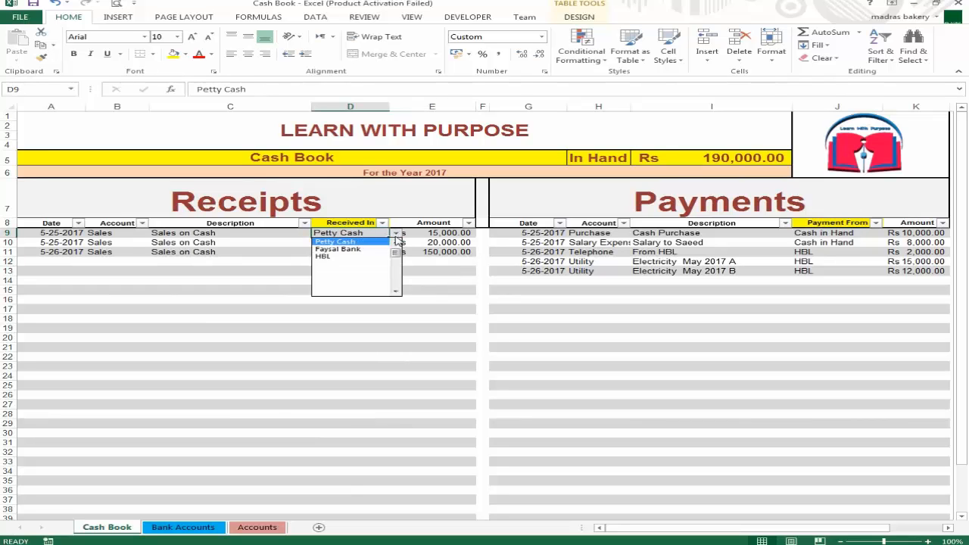
click(381, 260)
Set the first receipt's Received In account back to Cash in Hand.
click(395, 233)
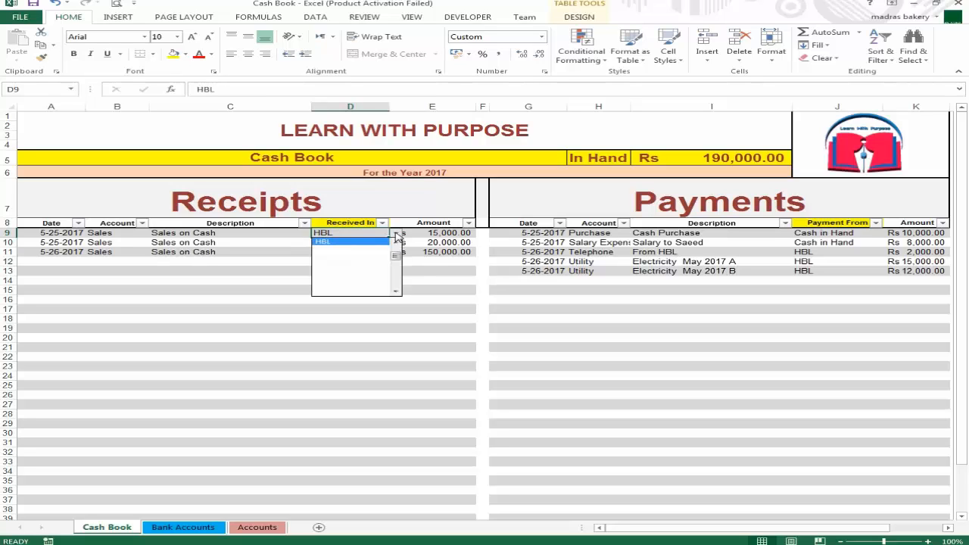
click(395, 233)
click(395, 233)
scroll(395, 256, up, 1)
click(371, 243)
click(379, 272)
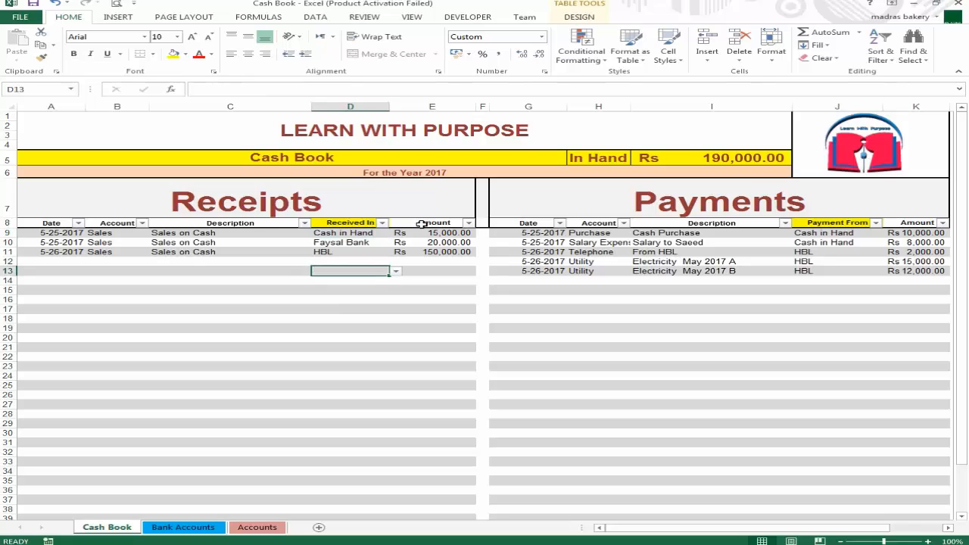
Examine the first receipt's amount and the Received In entries of the other receipts, including the account choices for the third.
click(447, 235)
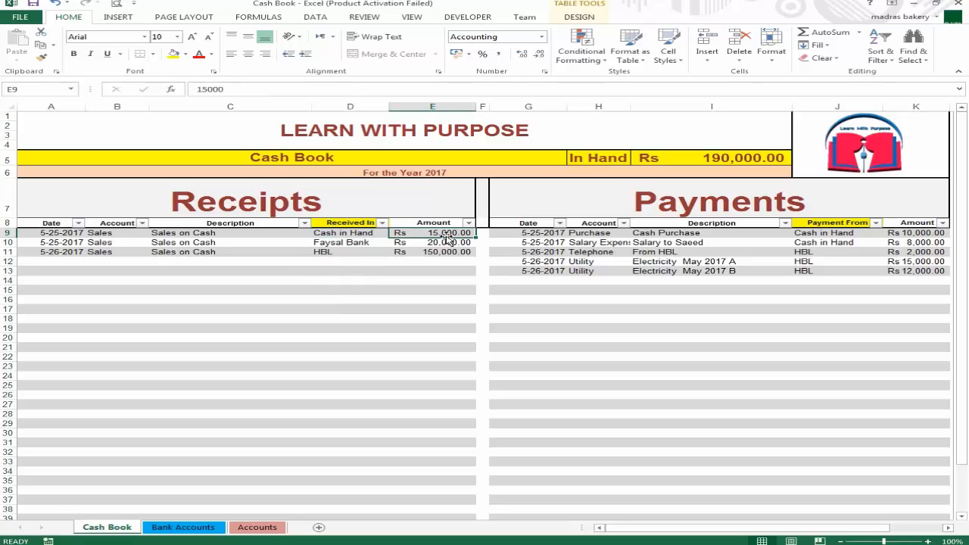
click(241, 243)
click(347, 244)
click(357, 252)
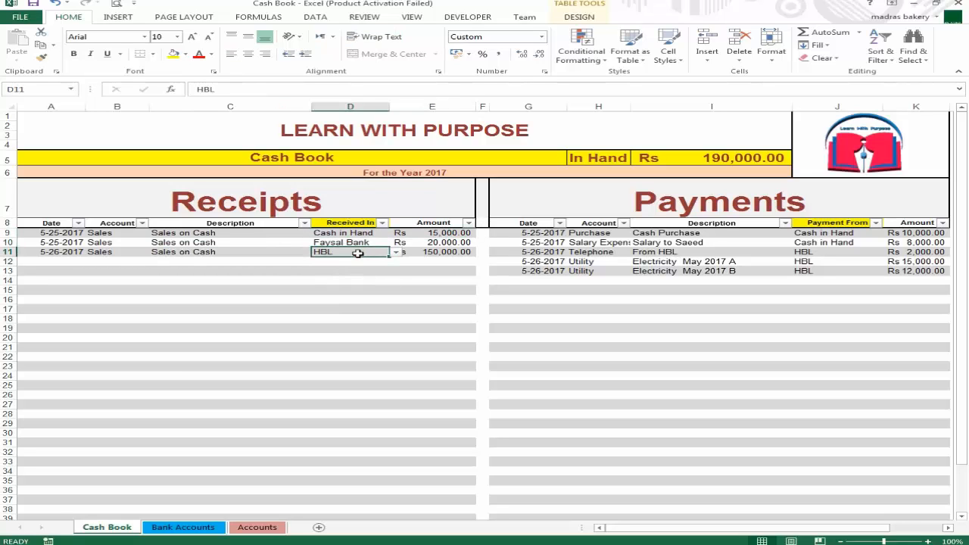
click(395, 253)
scroll(407, 284, up, 1)
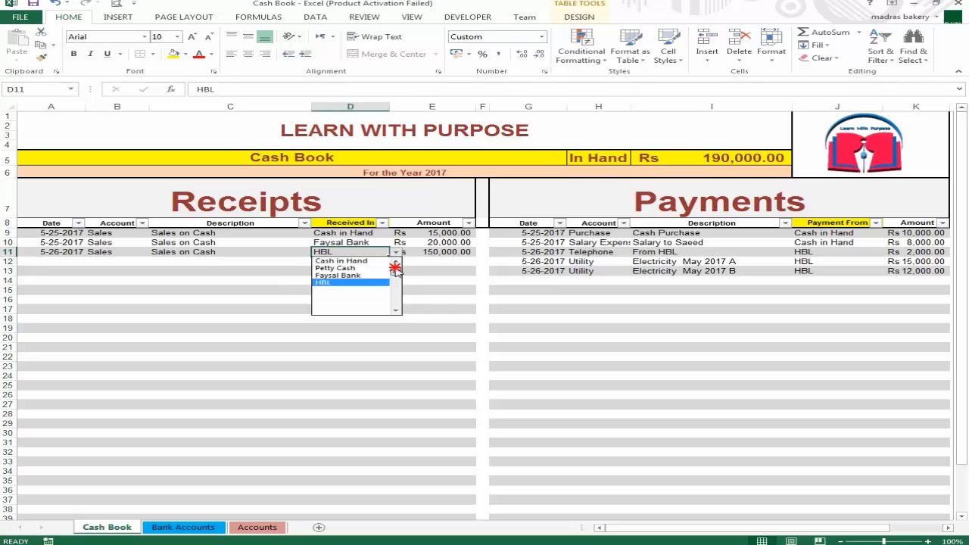
key(Escape)
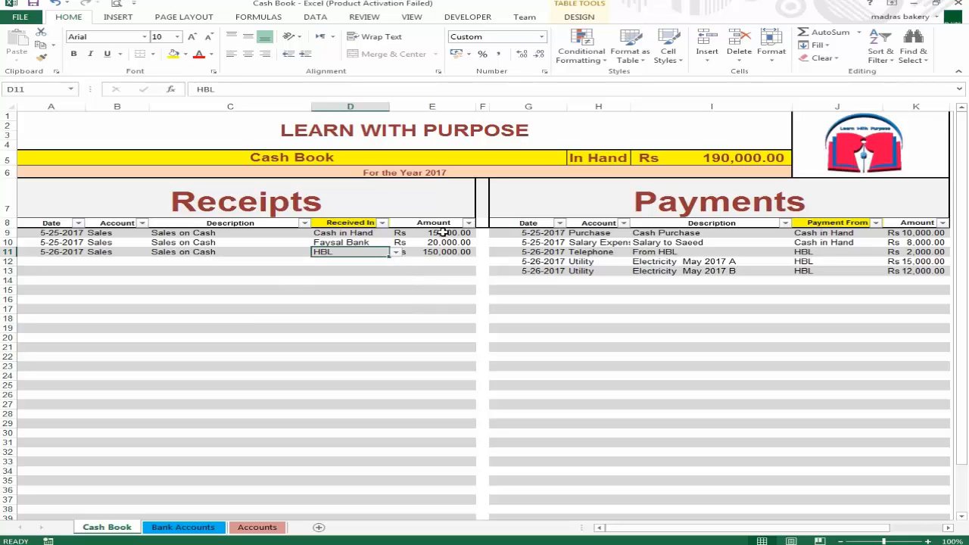
Examine the date, account and description entries in the Payments table.
click(547, 194)
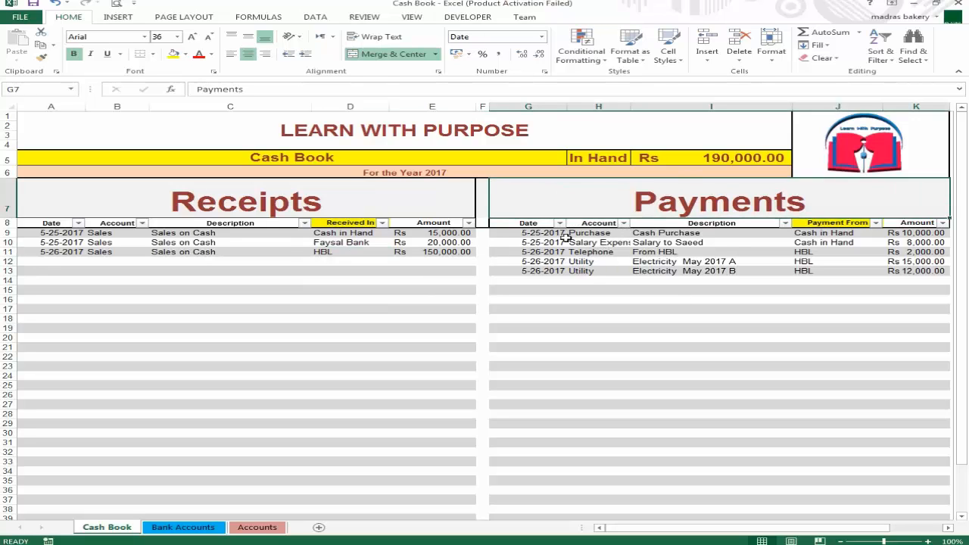
click(533, 242)
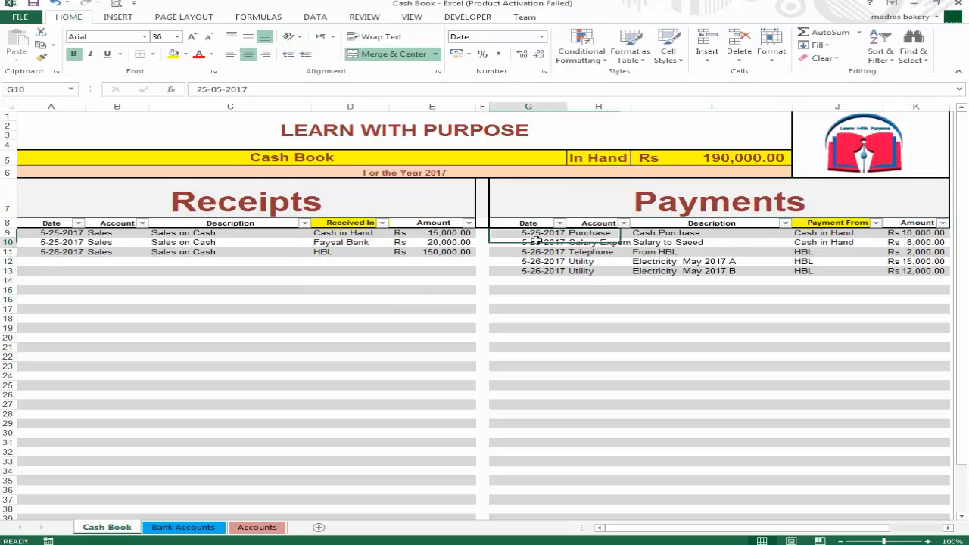
click(627, 234)
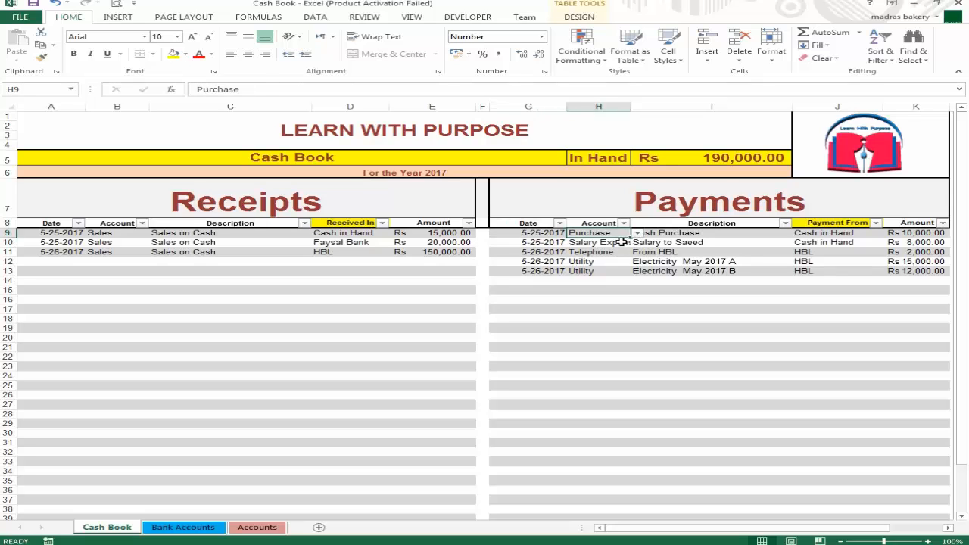
click(619, 242)
click(617, 253)
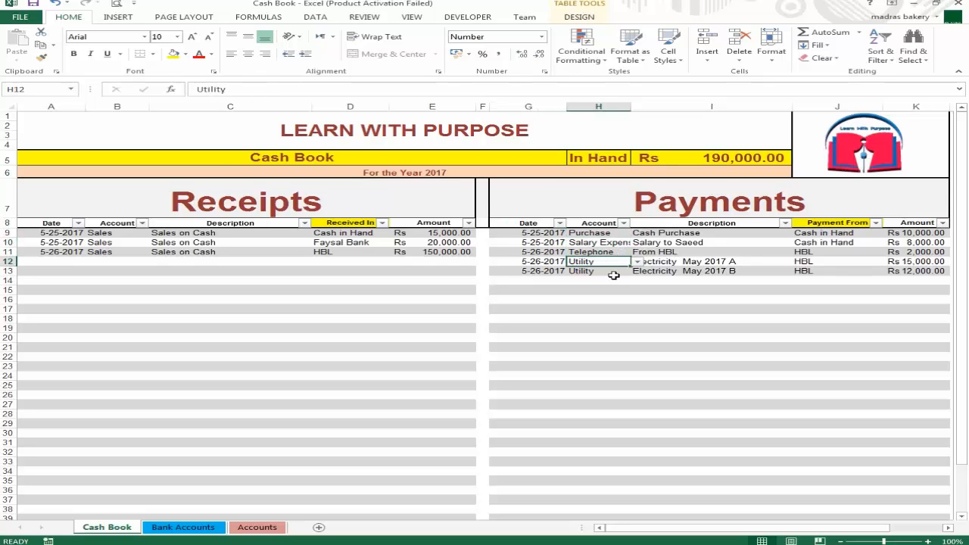
click(613, 273)
click(711, 234)
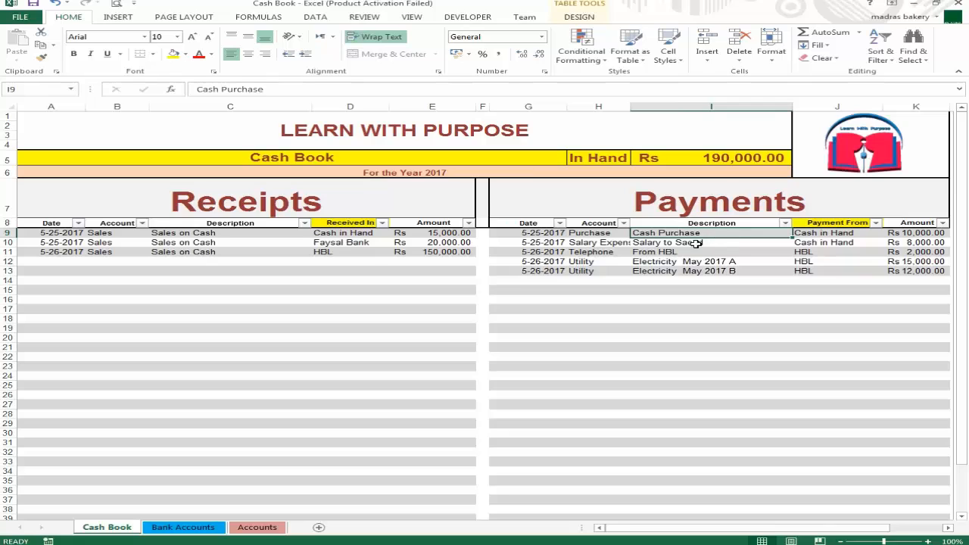
Set the Payment From account of the Cash Purchase payment to HBL.
click(861, 234)
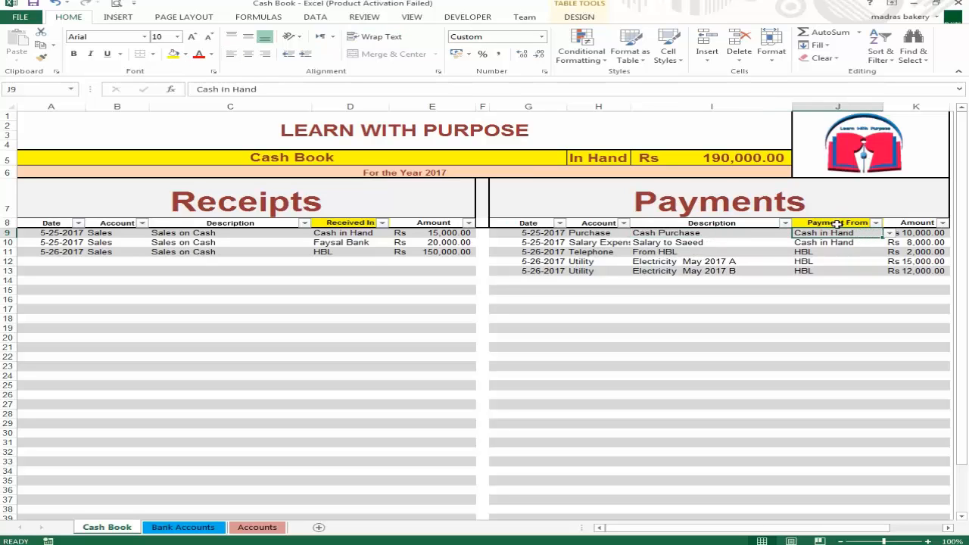
click(890, 234)
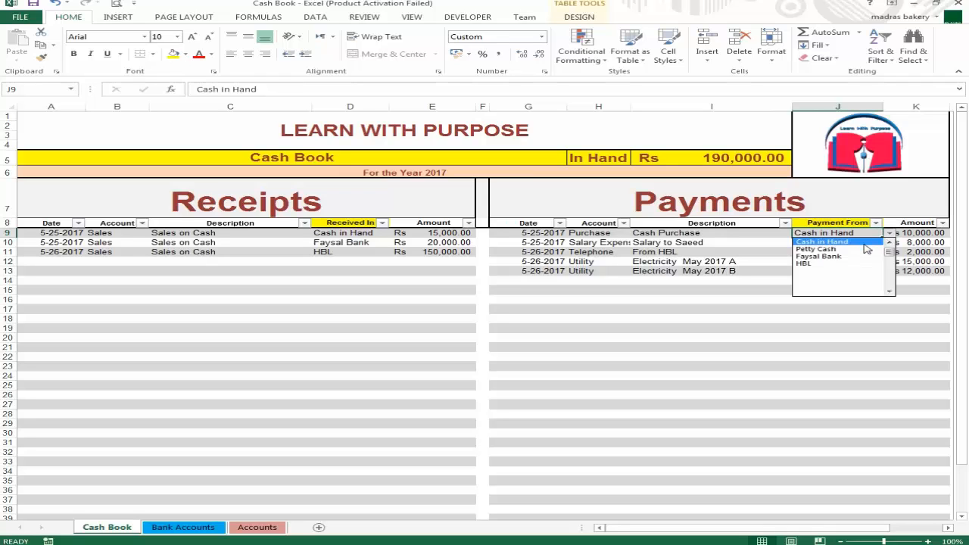
click(804, 263)
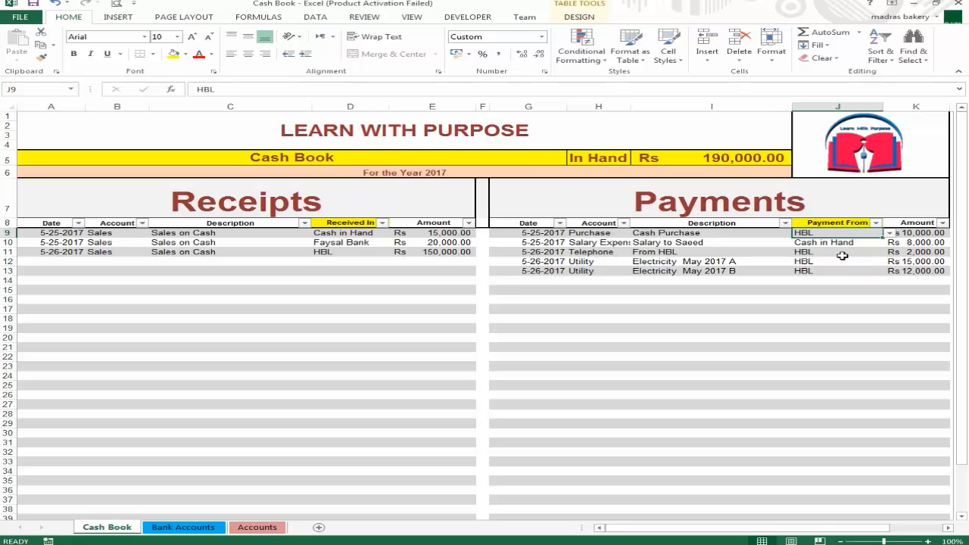
click(842, 254)
click(865, 241)
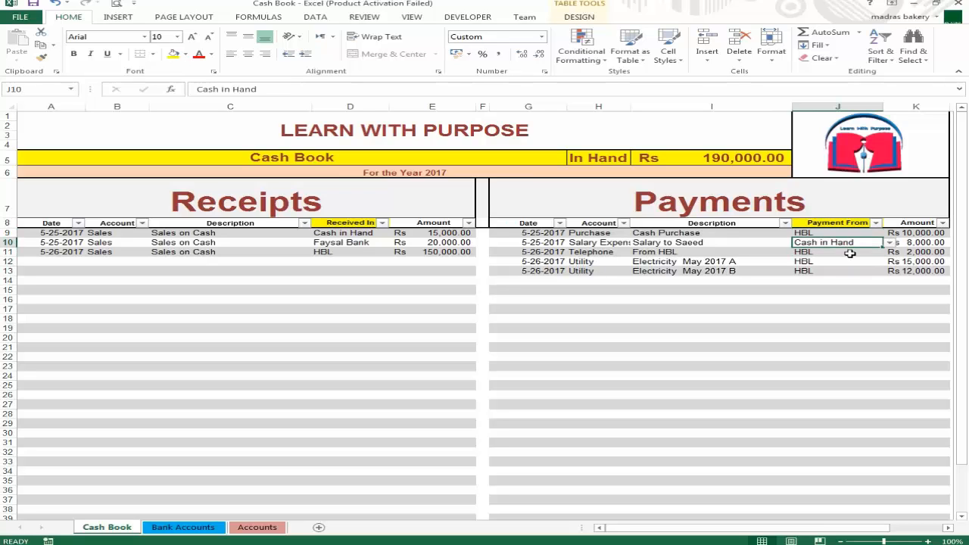
Set the Payment From account of the Telephone payment to Cash in Hand.
click(848, 251)
click(890, 252)
scroll(869, 270, up, 3)
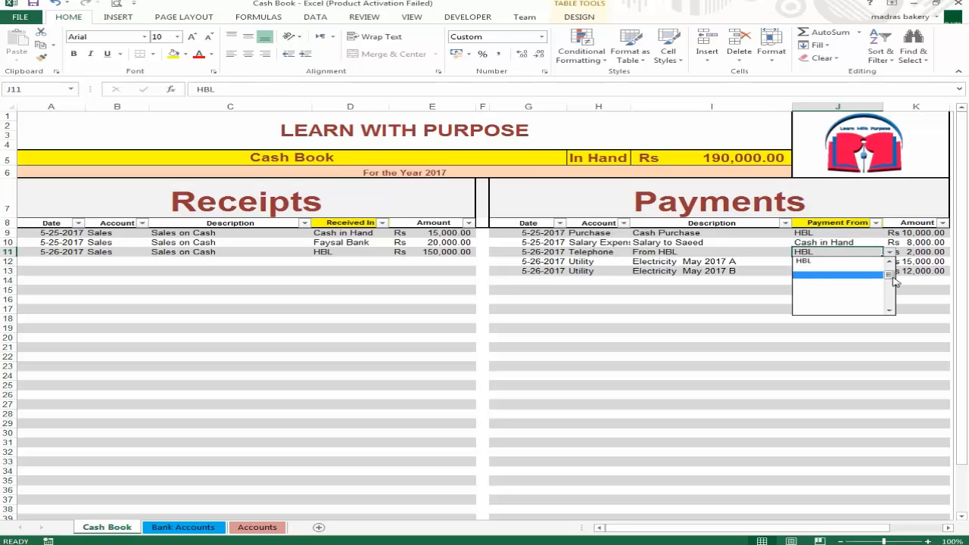
click(866, 262)
click(781, 280)
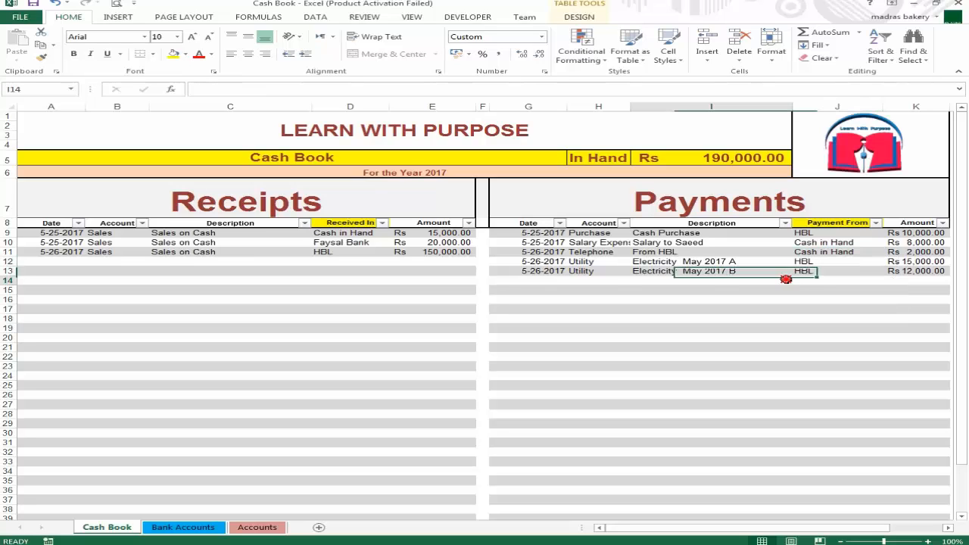
Check the first payment's amount and the In Hand formula, and open the Bank Accounts sheet it refers to.
click(902, 234)
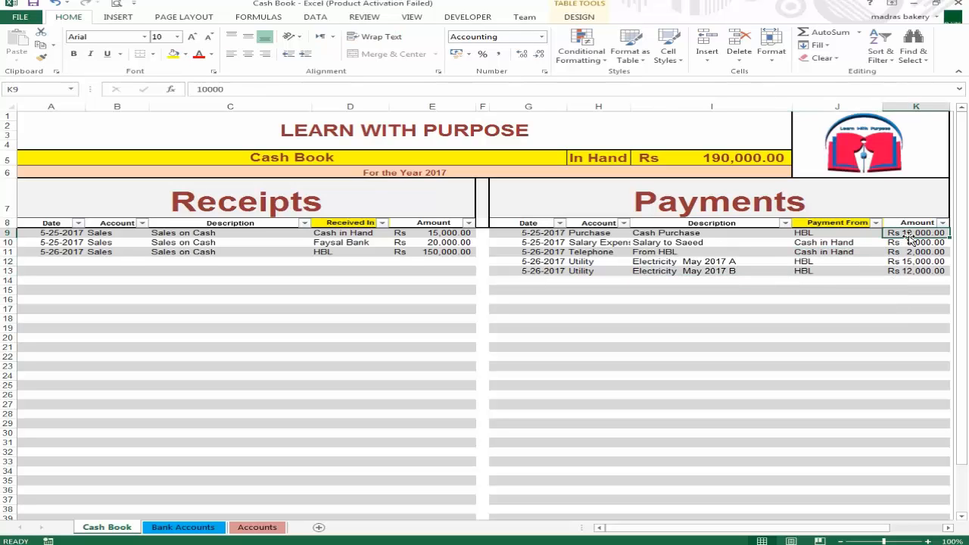
click(722, 157)
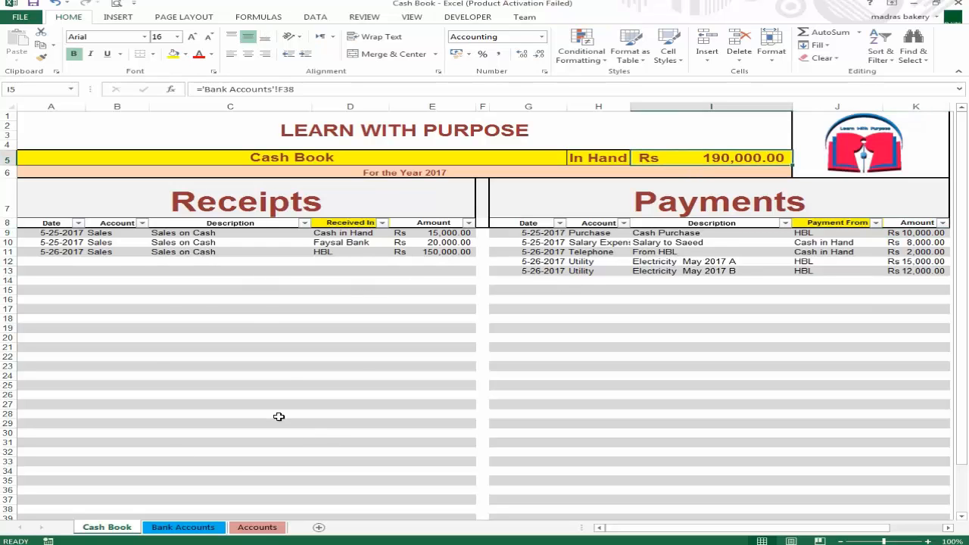
click(168, 527)
click(94, 257)
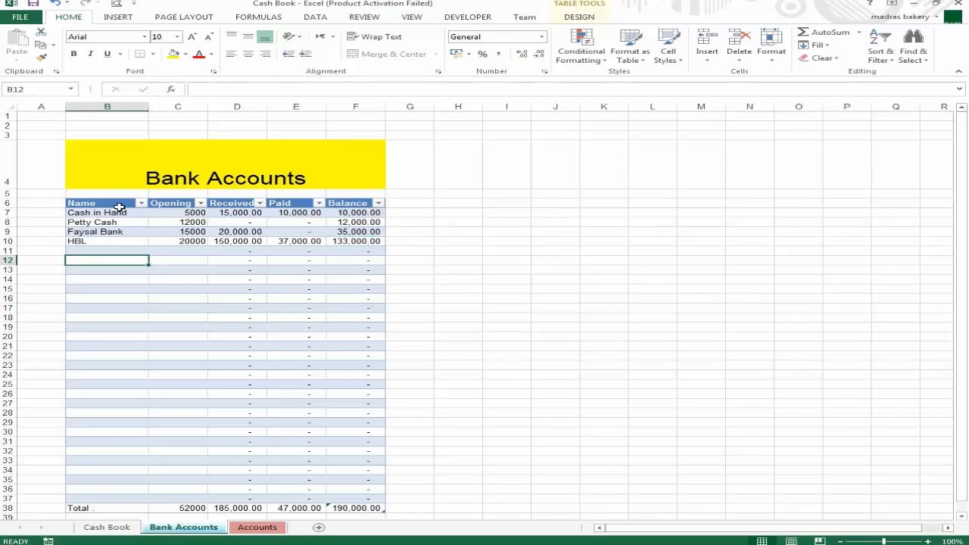
Examine the Cash in Hand row's opening, received, paid and balance cells with their formulas, and the other account names.
click(119, 207)
click(114, 214)
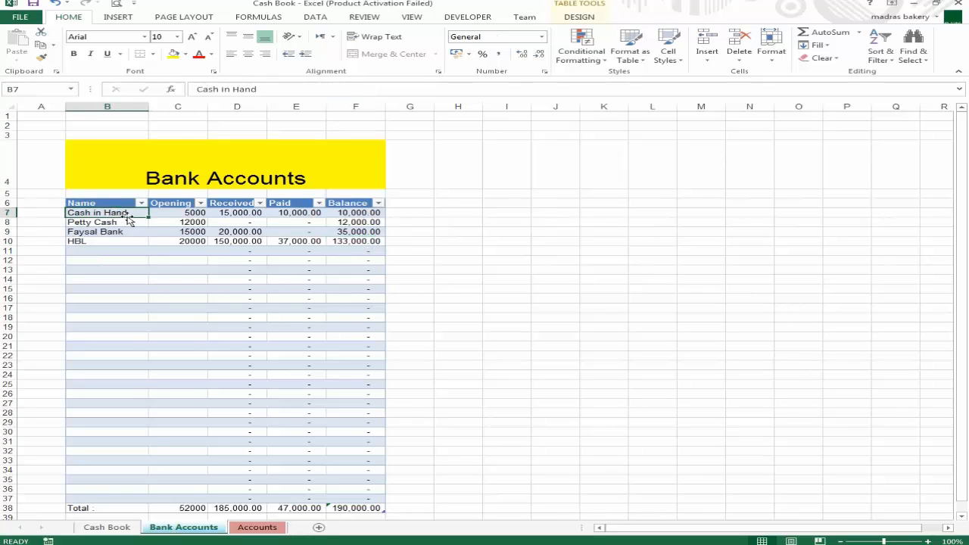
click(176, 215)
click(233, 215)
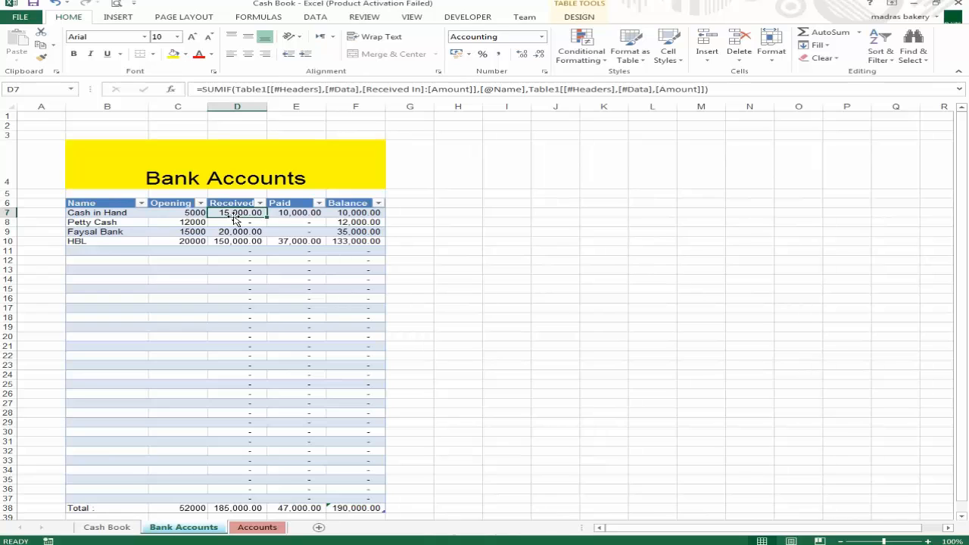
click(302, 214)
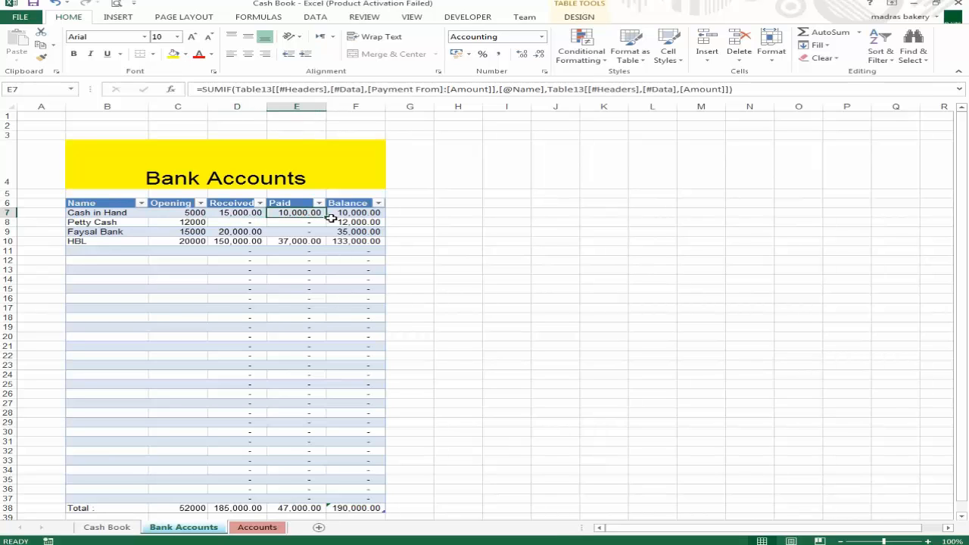
click(368, 215)
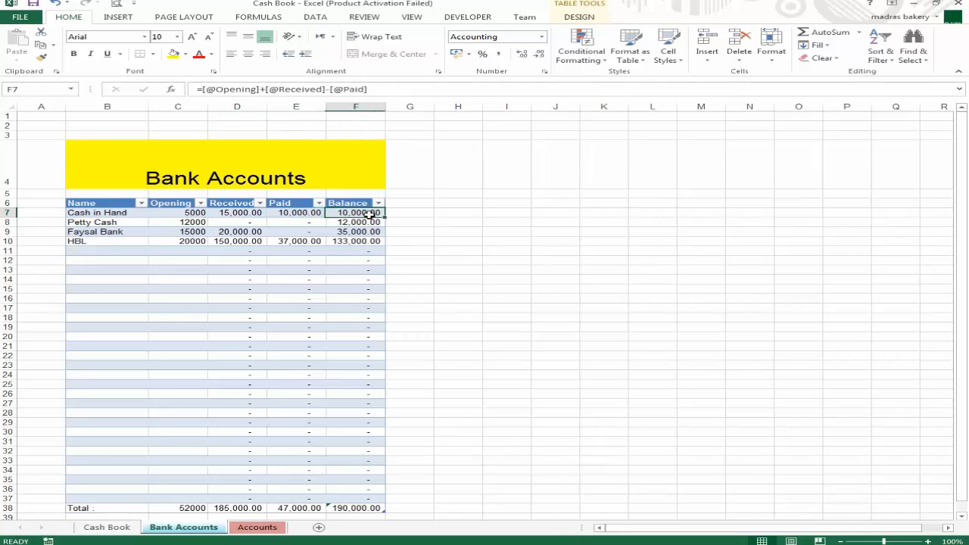
click(108, 224)
click(114, 242)
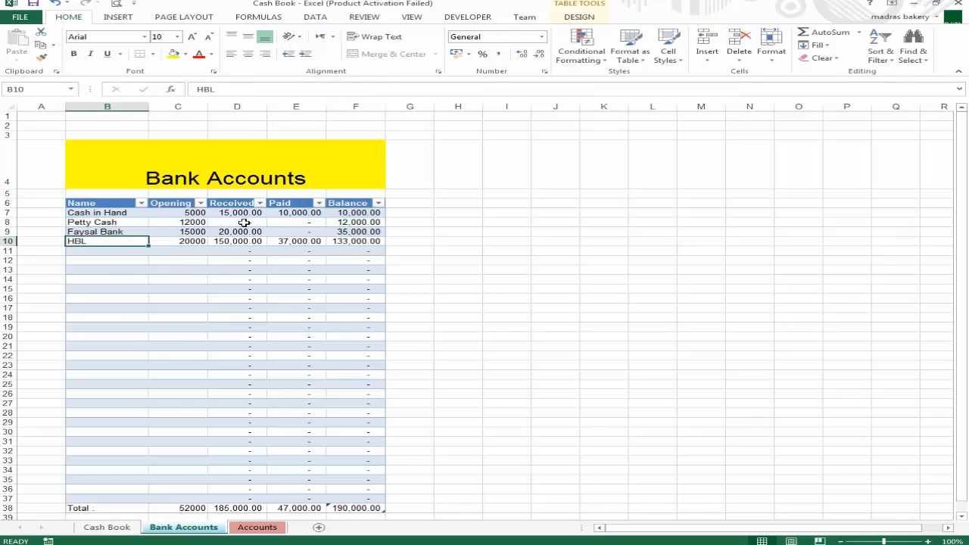
Highlight the Balance total at the foot of the Bank Accounts table with a yellow fill.
scroll(180, 396, down, 2)
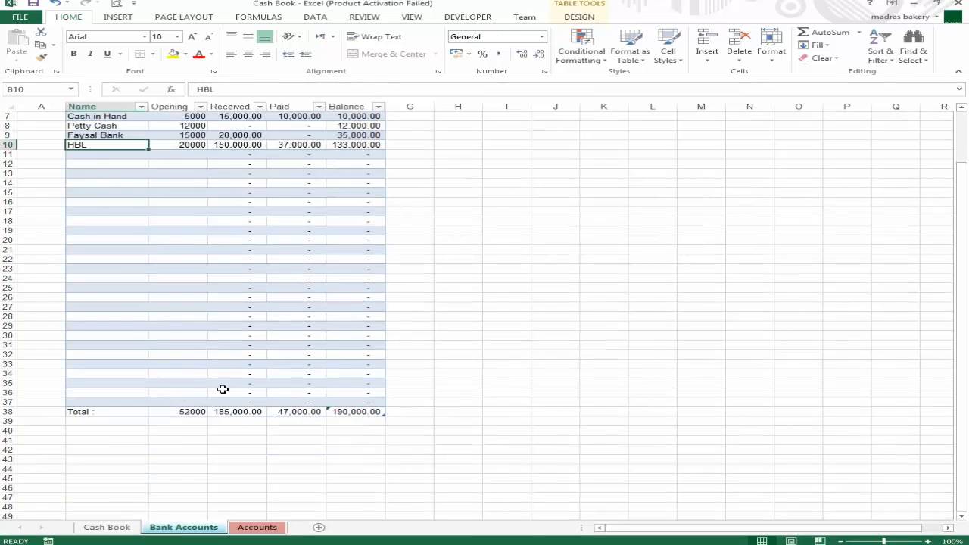
click(355, 411)
click(174, 54)
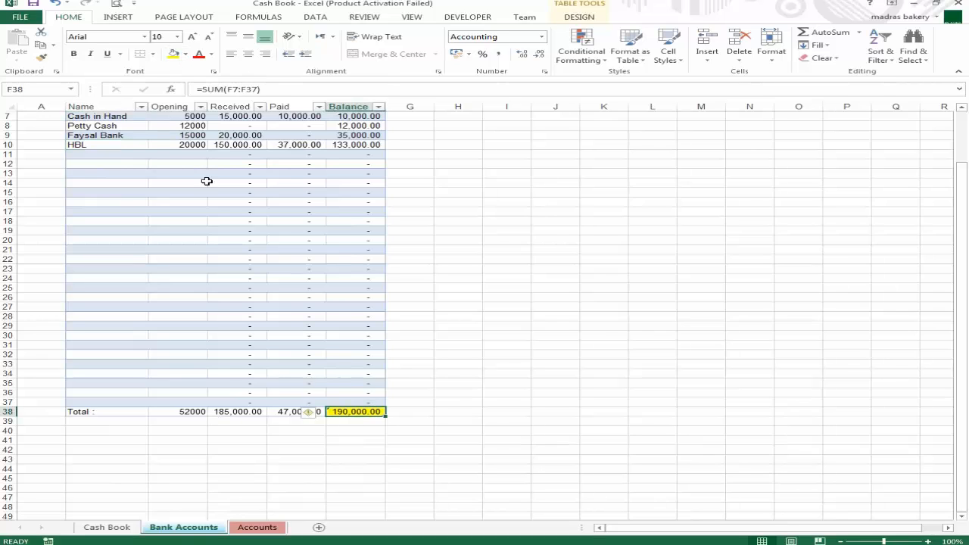
click(352, 336)
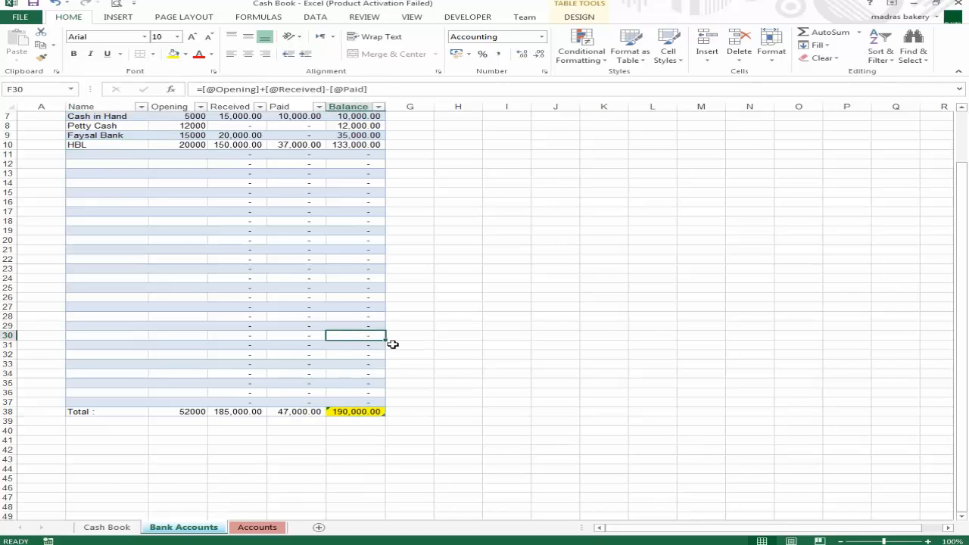
In the Cash Book, begin a payment in row 14 by filling down the date 5-26-2017 and the Utility account from the row above.
click(107, 527)
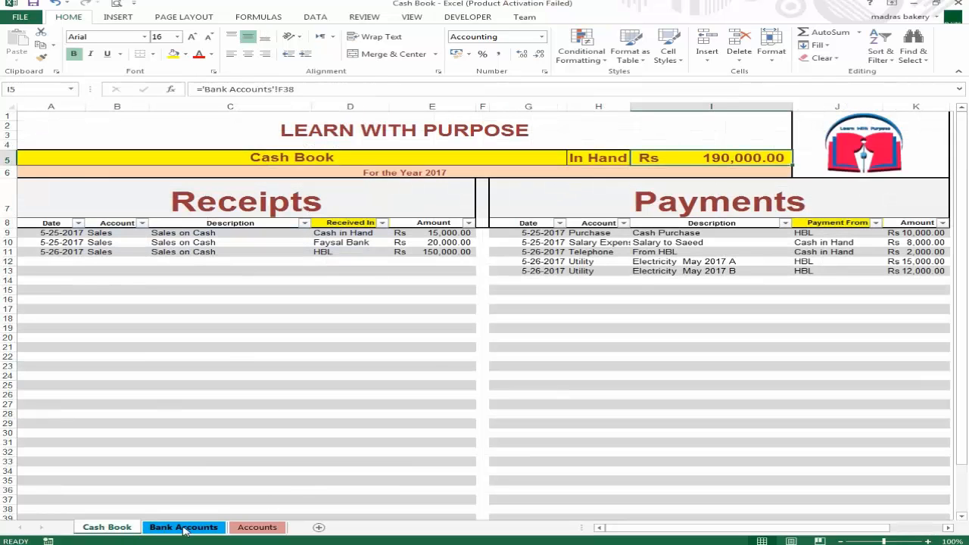
click(581, 280)
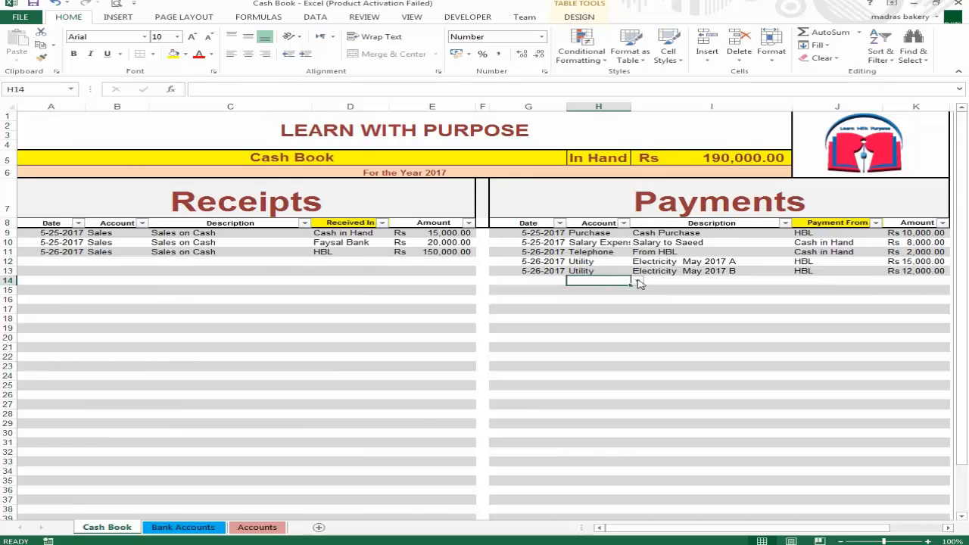
key(Left)
key(ctrl+d)
key(Right)
key(ctrl+d)
key(Right)
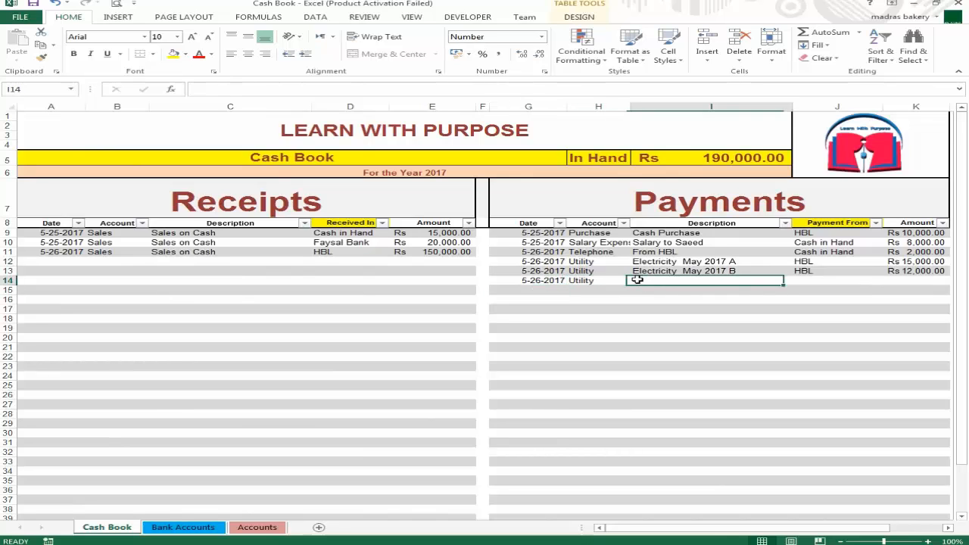
Complete the row 14 payment by filling down the Electricity May 2017 B description and HBL as Payment From, with an amount of 5000.
key(ctrl+d)
key(Right)
key(ctrl+d)
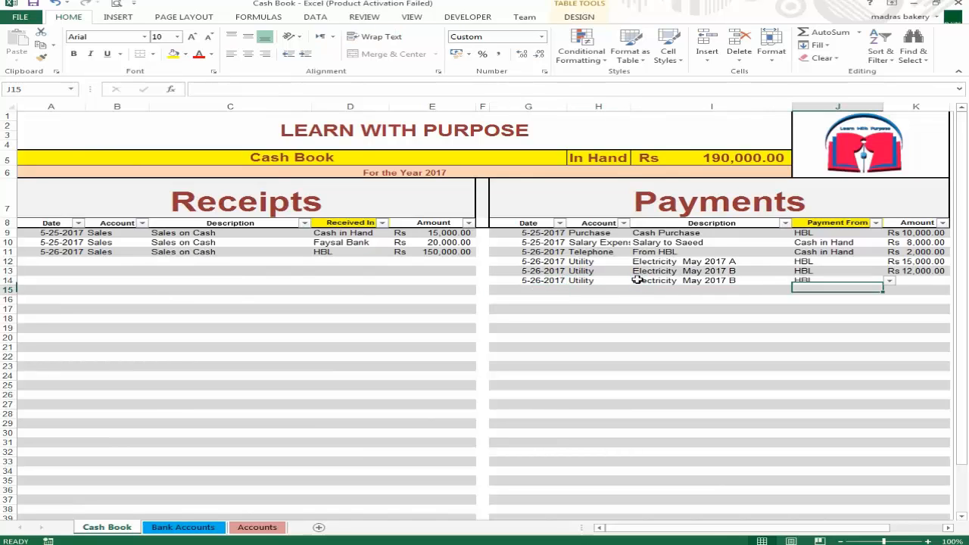
key(Right)
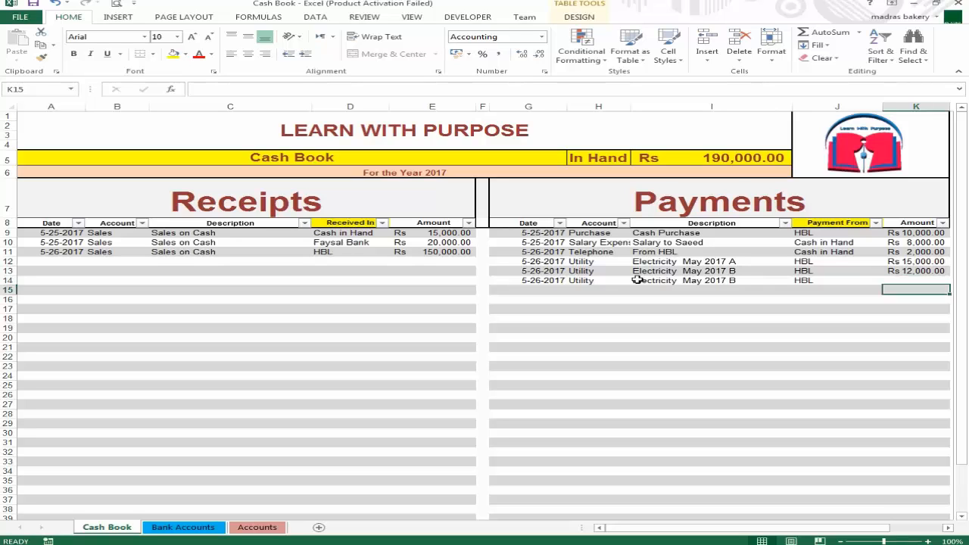
text(5000)
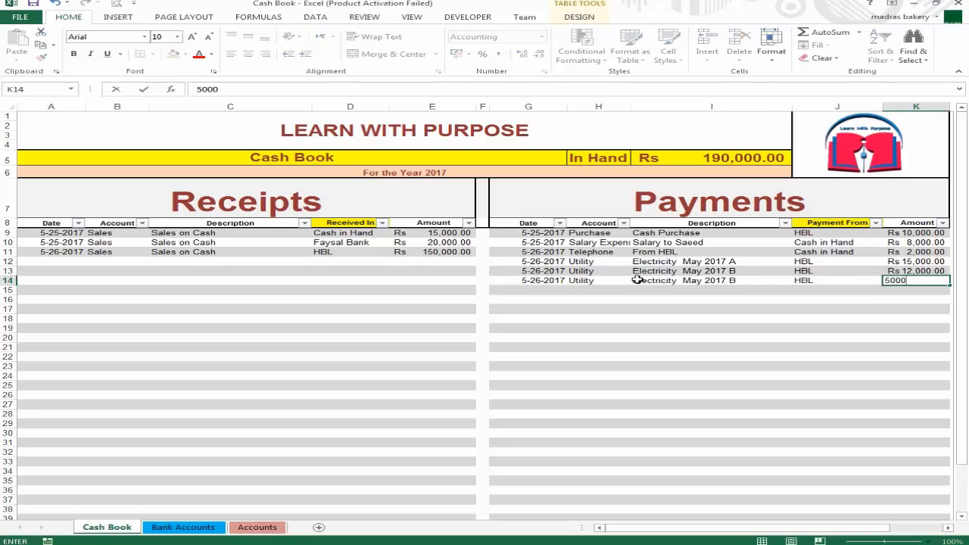
key(ctrl+Return)
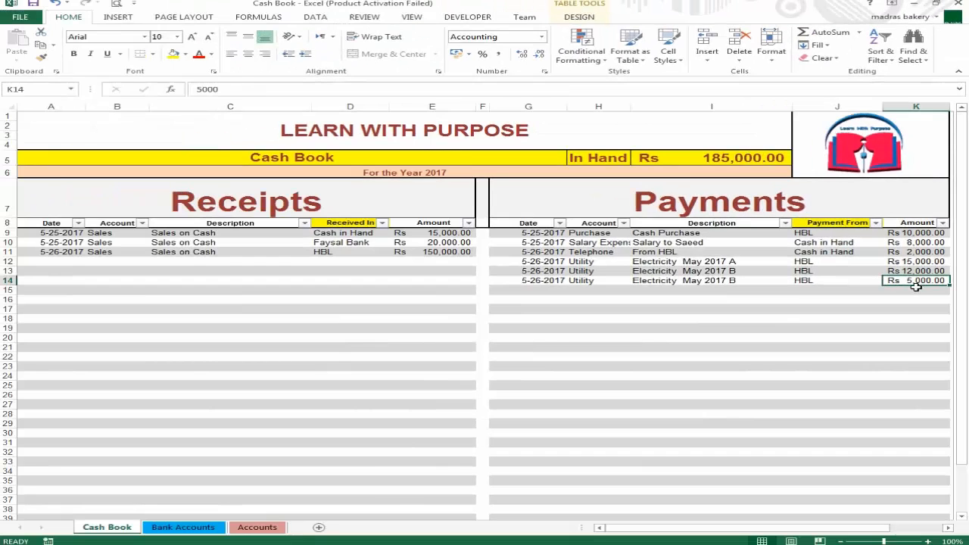
click(912, 306)
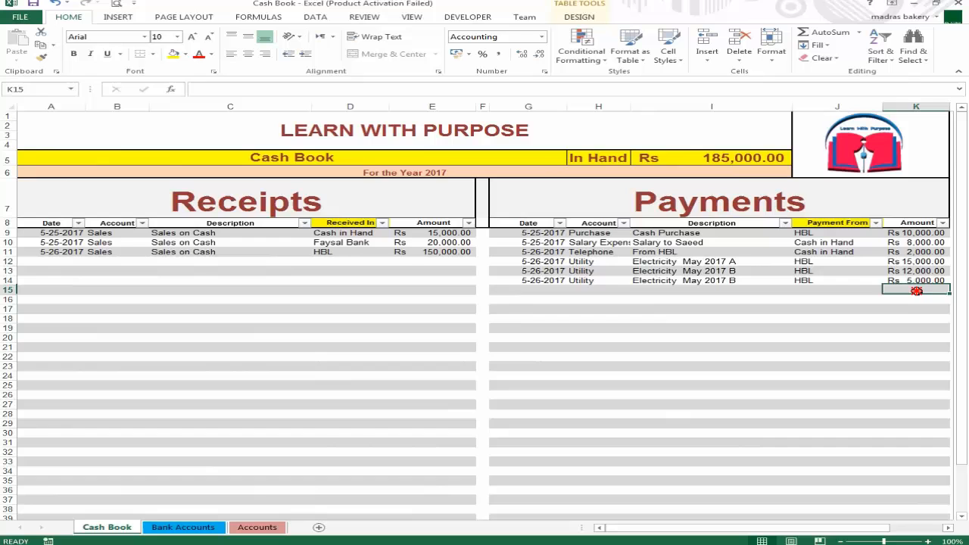
Open the Bank Accounts sheet and check the balances, then the Petty Cash row's opening, received and paid cells.
click(182, 528)
scroll(386, 279, up, 2)
scroll(337, 394, down, 1)
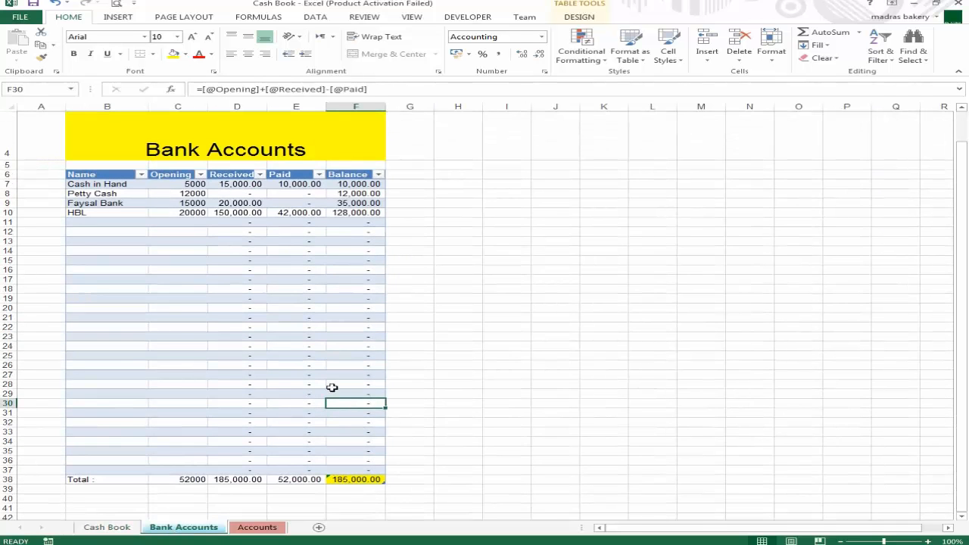
click(218, 205)
click(190, 194)
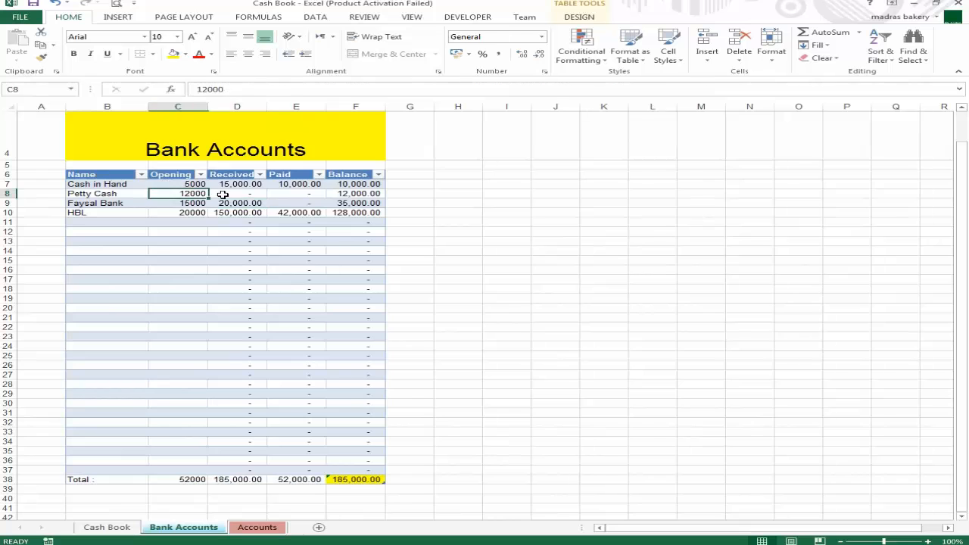
click(231, 195)
click(294, 195)
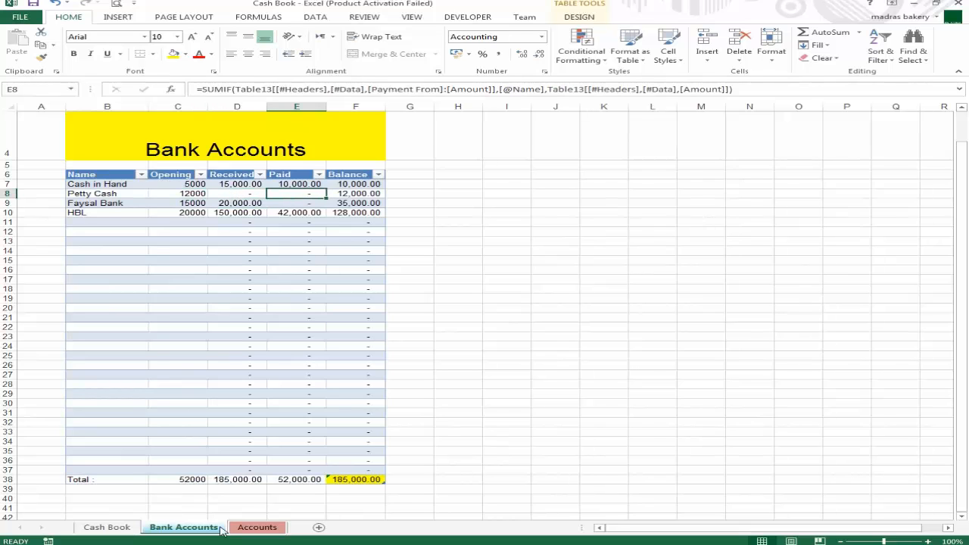
Open the Accounts sheet and examine the account names, the blank name rows for further accounts, and the In formula.
click(261, 528)
click(293, 196)
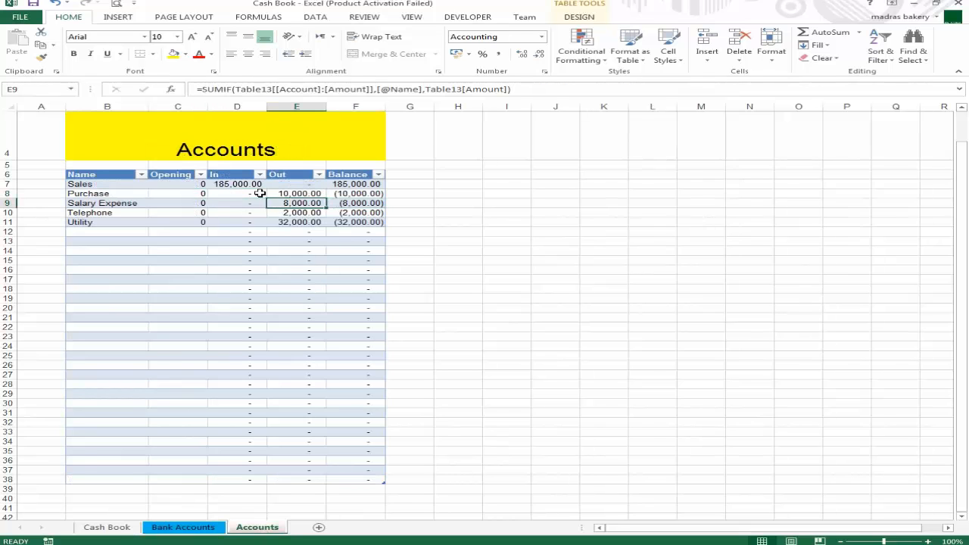
click(193, 193)
click(103, 193)
click(106, 203)
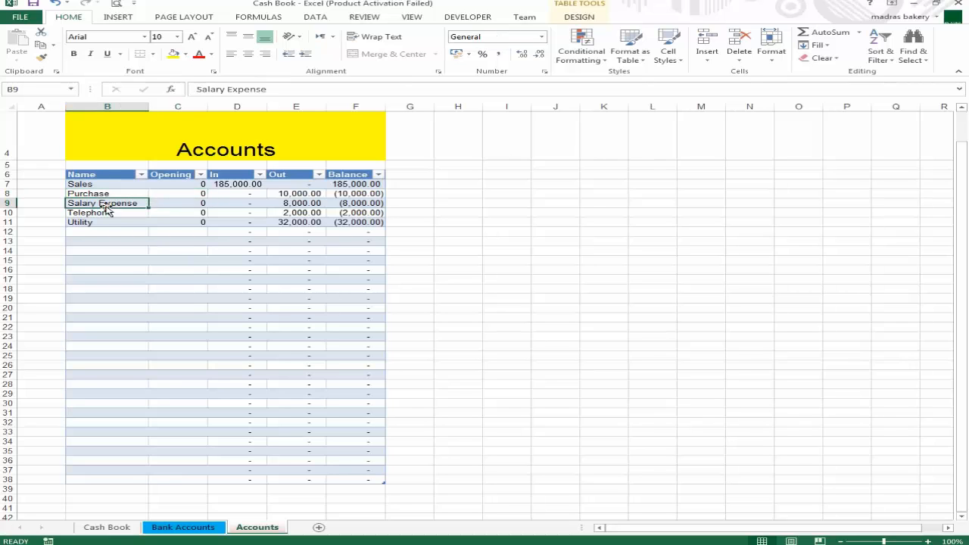
click(114, 222)
click(138, 277)
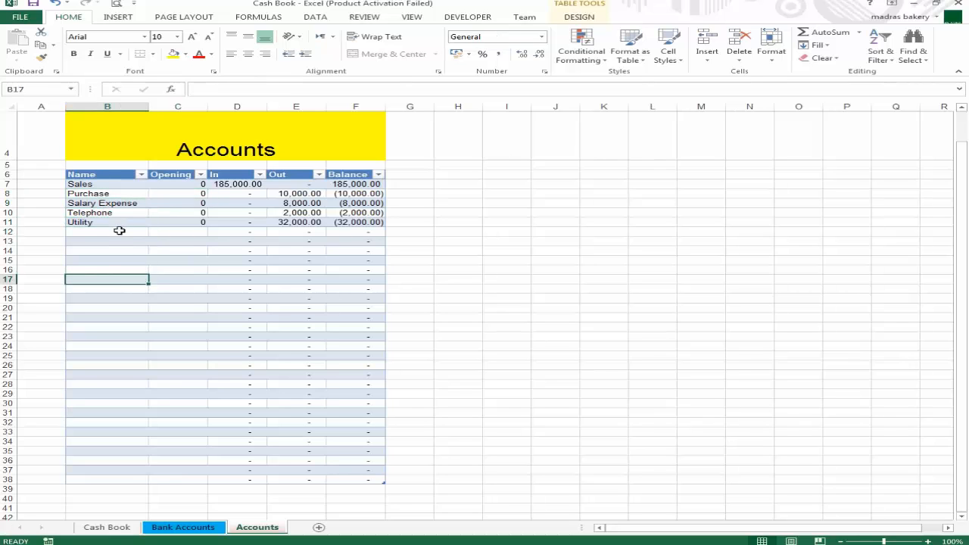
drag(119, 230, 137, 440)
click(214, 326)
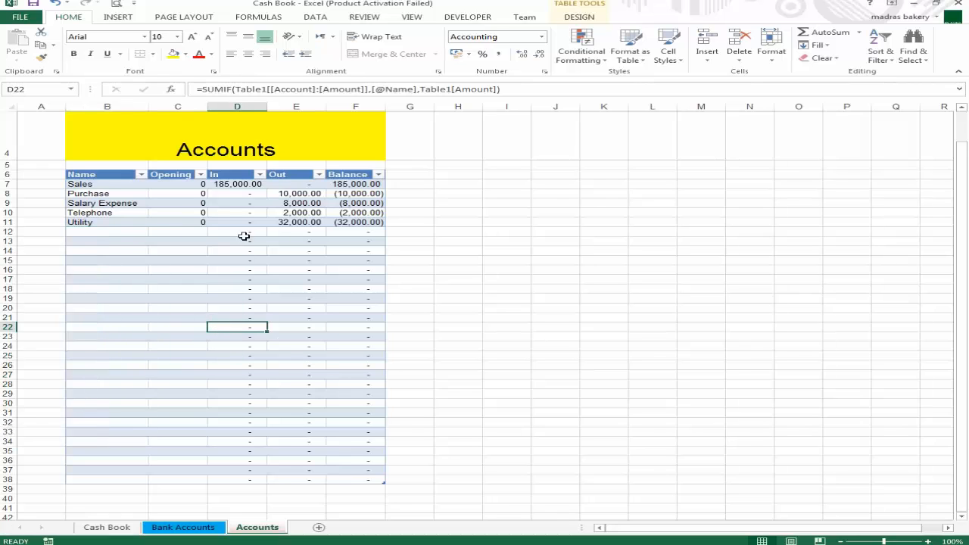
Examine the Out and Balance columns of the Accounts sheet, from the listed accounts down to the empty rows.
click(310, 194)
drag(362, 195, 381, 371)
click(434, 392)
scroll(335, 296, up, 1)
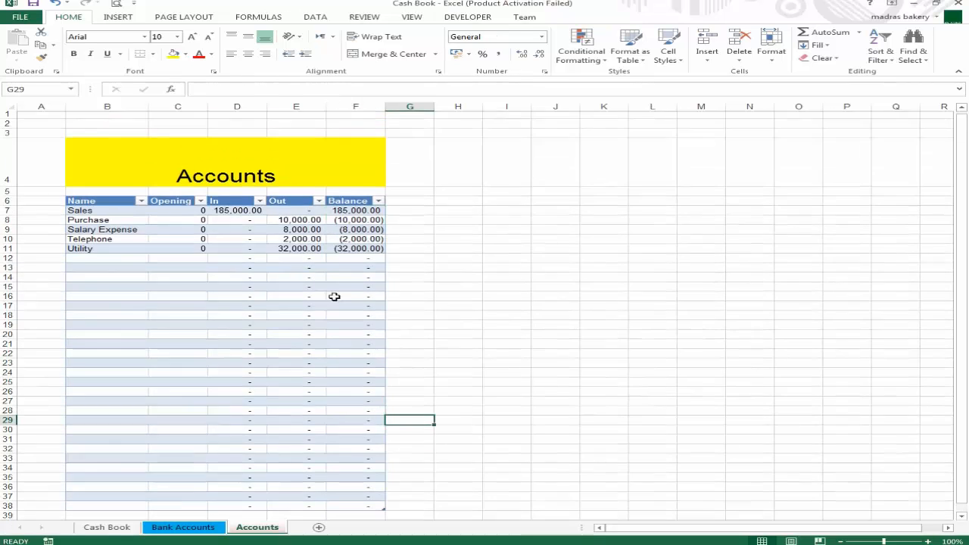
scroll(361, 267, down, 2)
scroll(361, 267, up, 2)
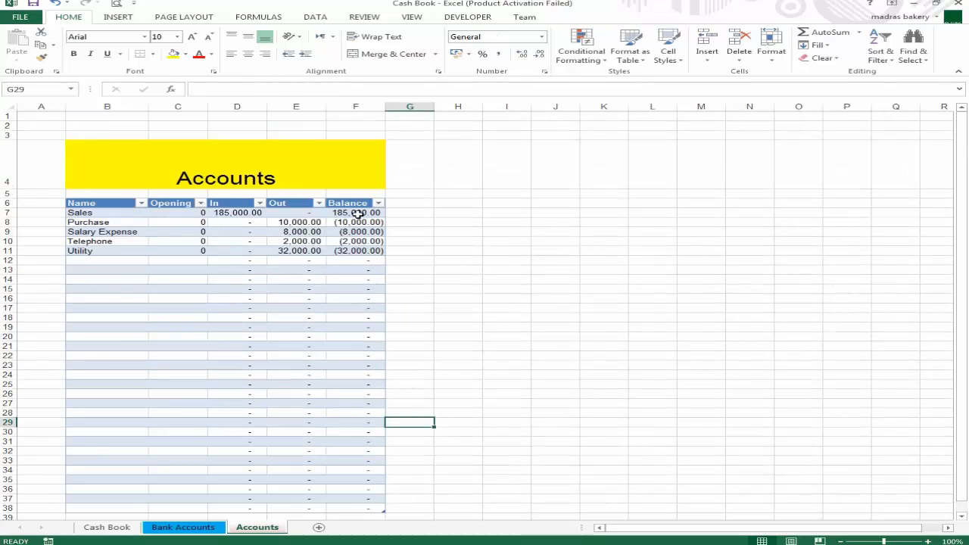
drag(358, 217, 362, 273)
click(431, 288)
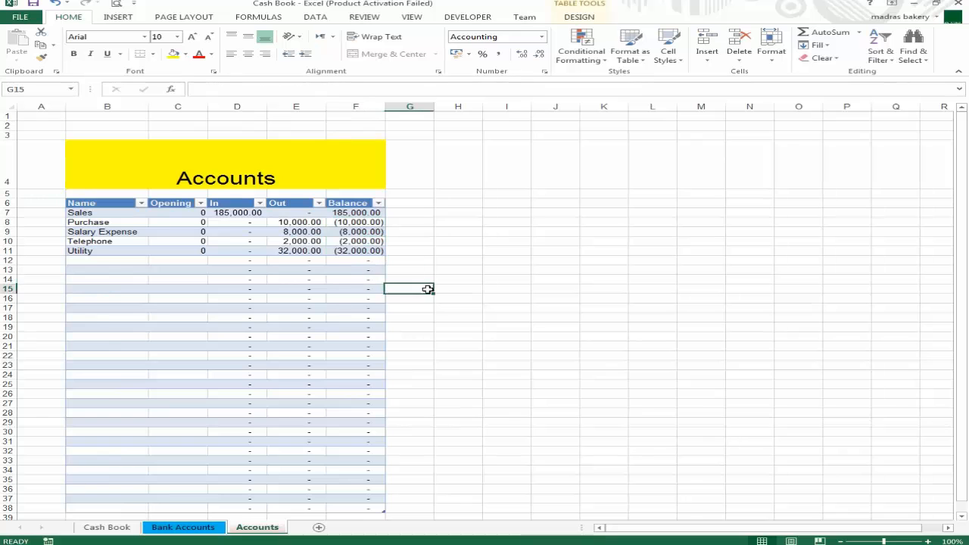
scroll(260, 364, down, 1)
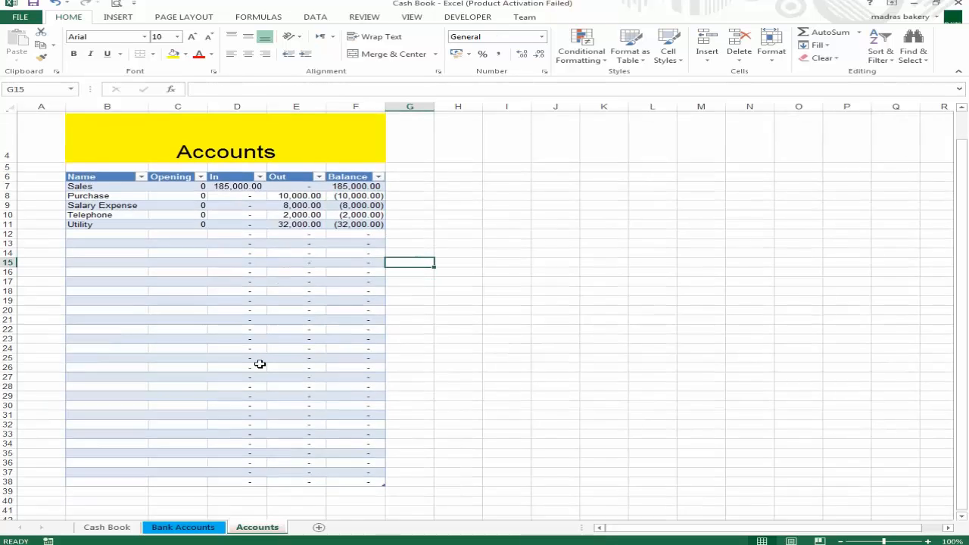
scroll(255, 363, up, 1)
Revisit the Bank Accounts sheet, then review the receipts and payments recorded in the Cash Book.
click(202, 532)
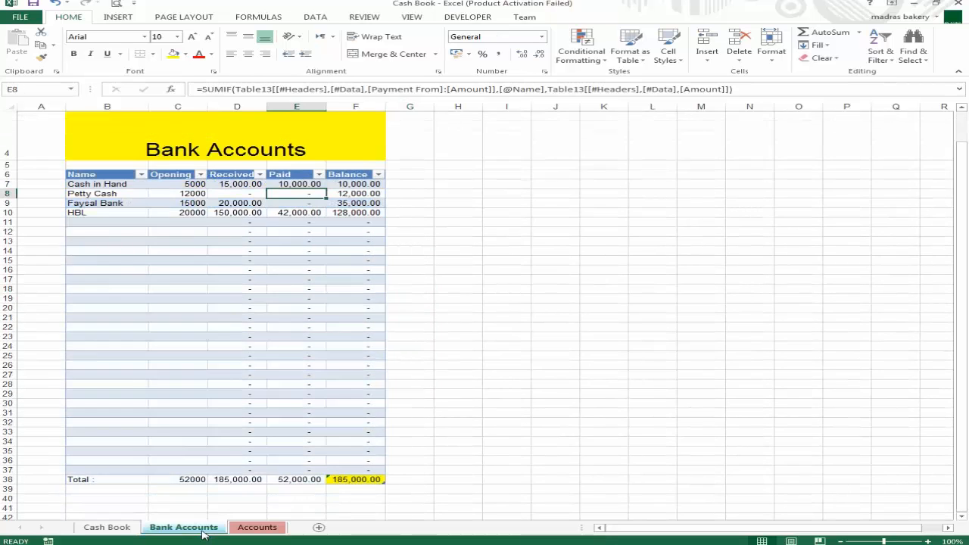
click(119, 528)
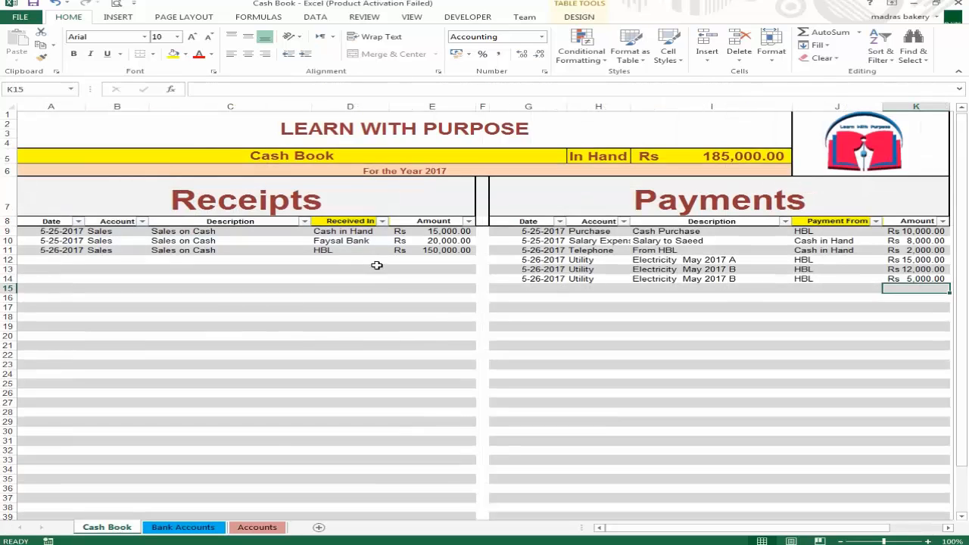
scroll(608, 309, down, 3)
scroll(619, 307, up, 3)
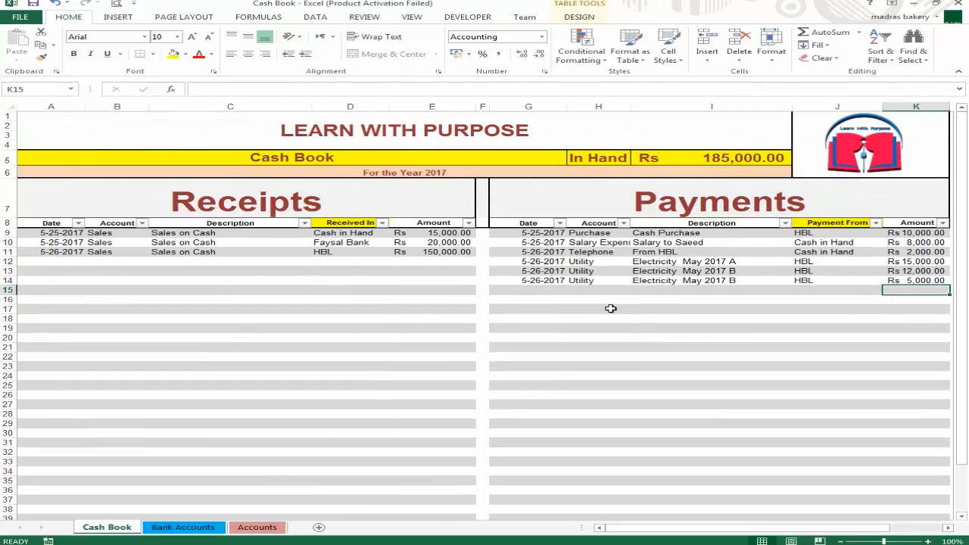
click(382, 222)
click(446, 276)
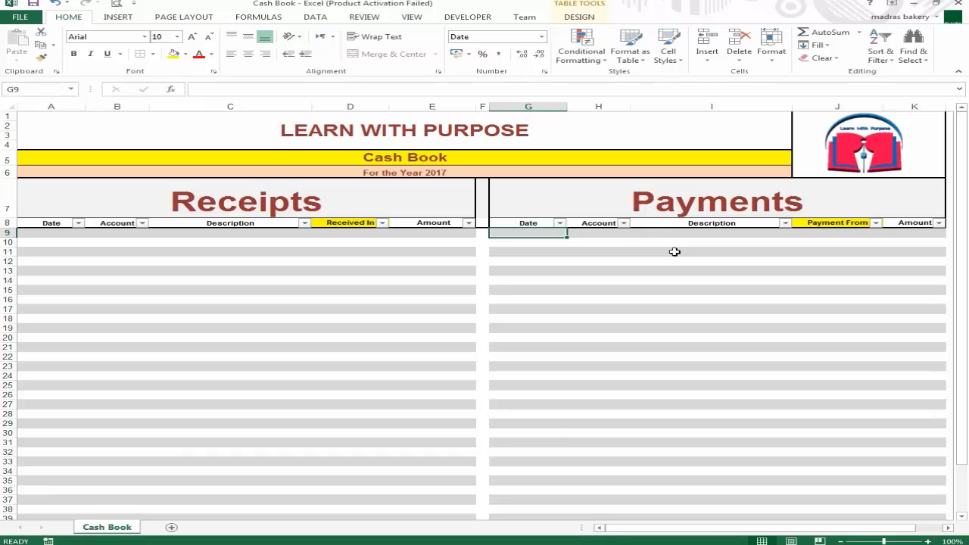
Examine the title, Cash Book and year heading rows of the blank cash book template.
click(632, 137)
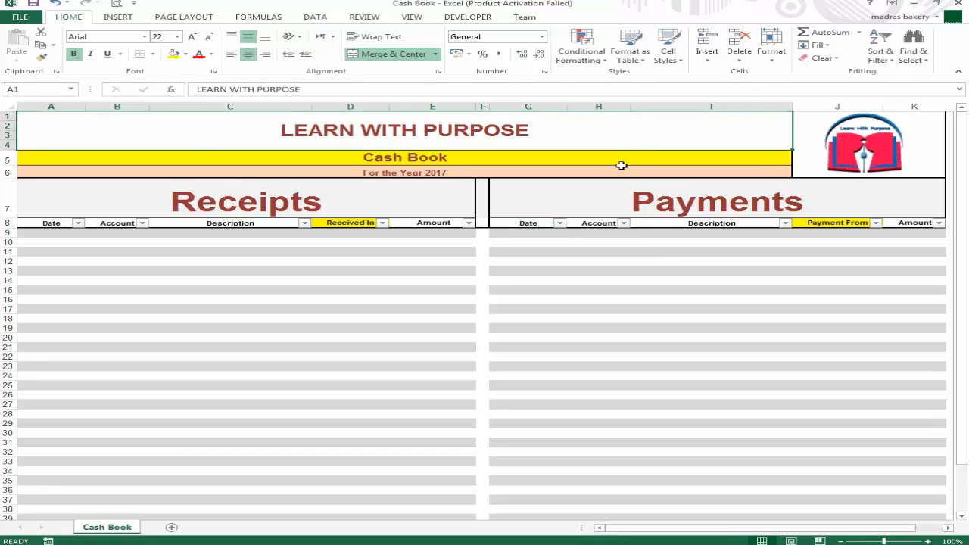
click(615, 164)
click(602, 133)
click(581, 160)
click(576, 174)
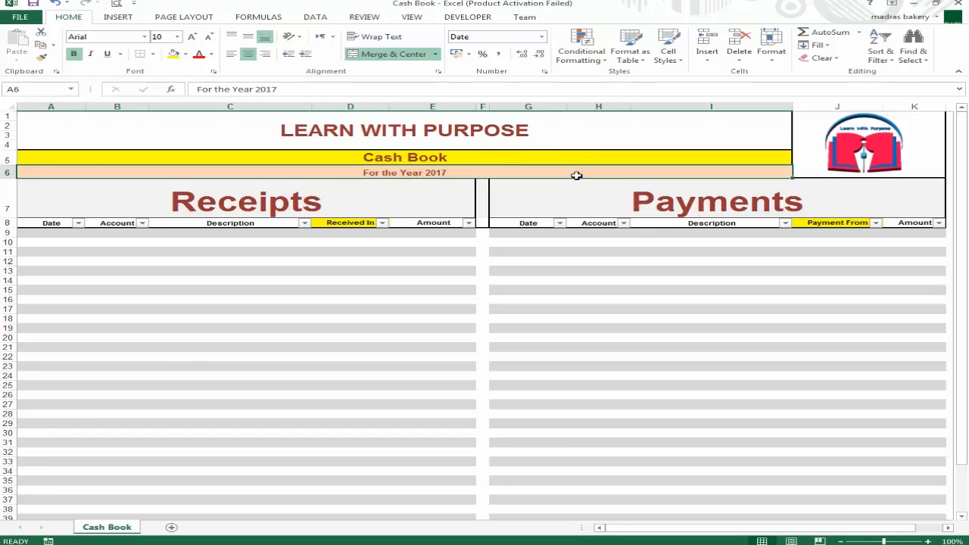
key(Up)
key(Up)
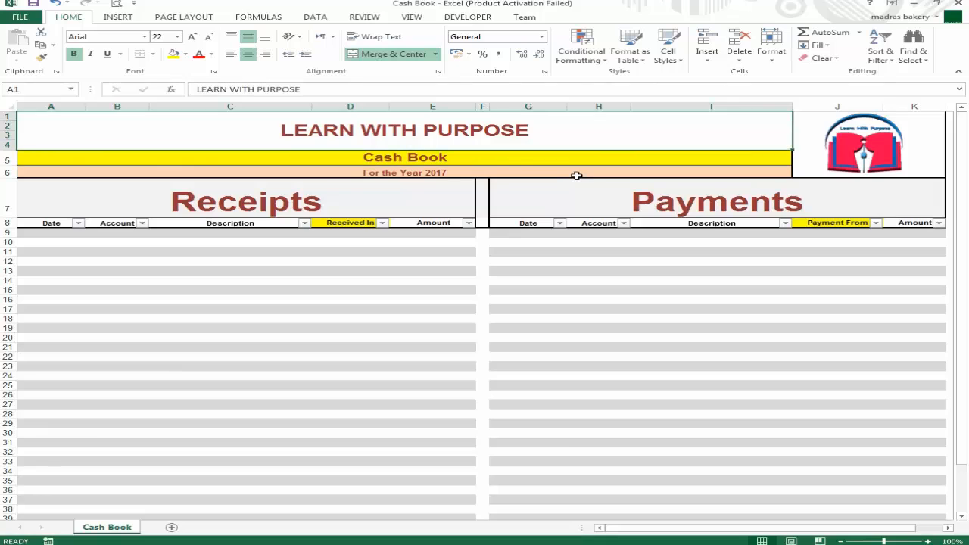
Examine the blank template's Payments and Receipts section headings and entry area, then recheck its three merged heading rows.
click(530, 200)
click(395, 201)
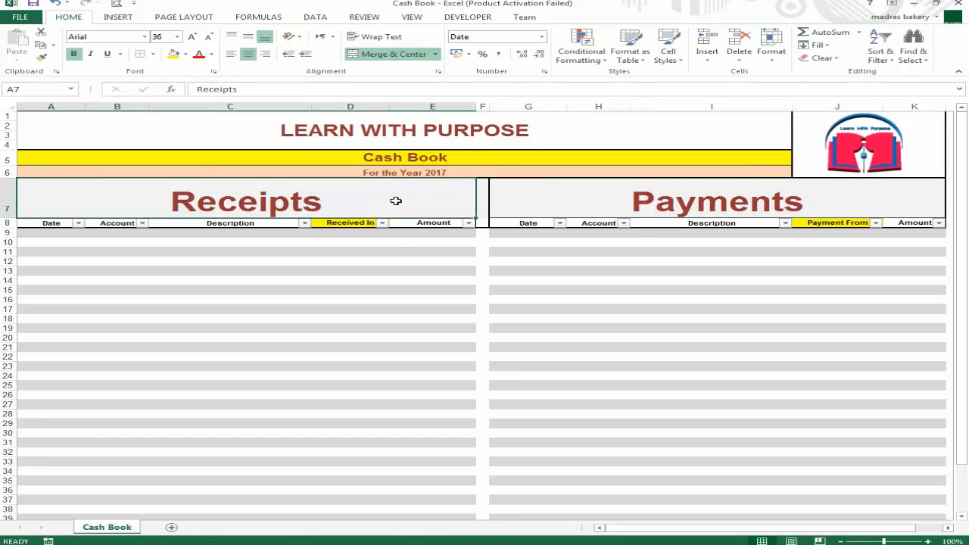
click(399, 241)
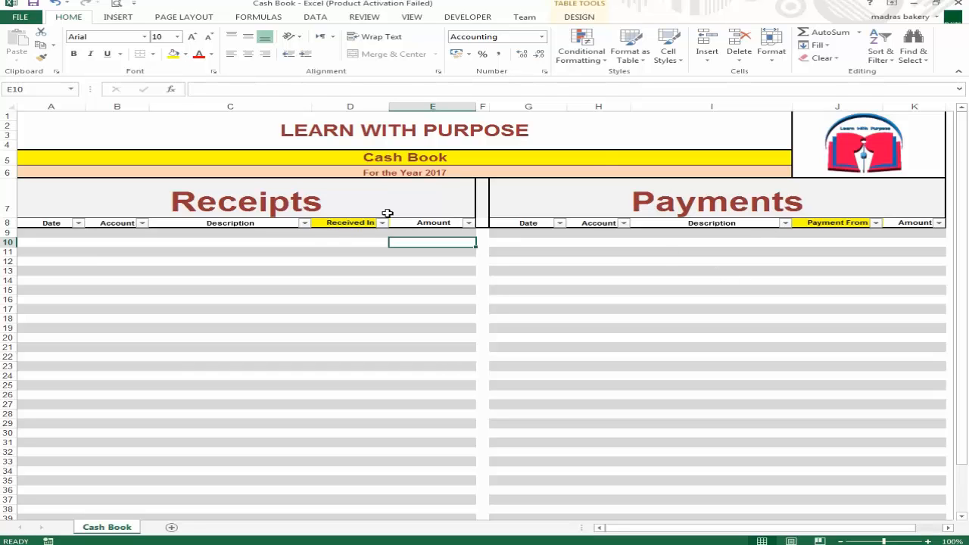
click(603, 140)
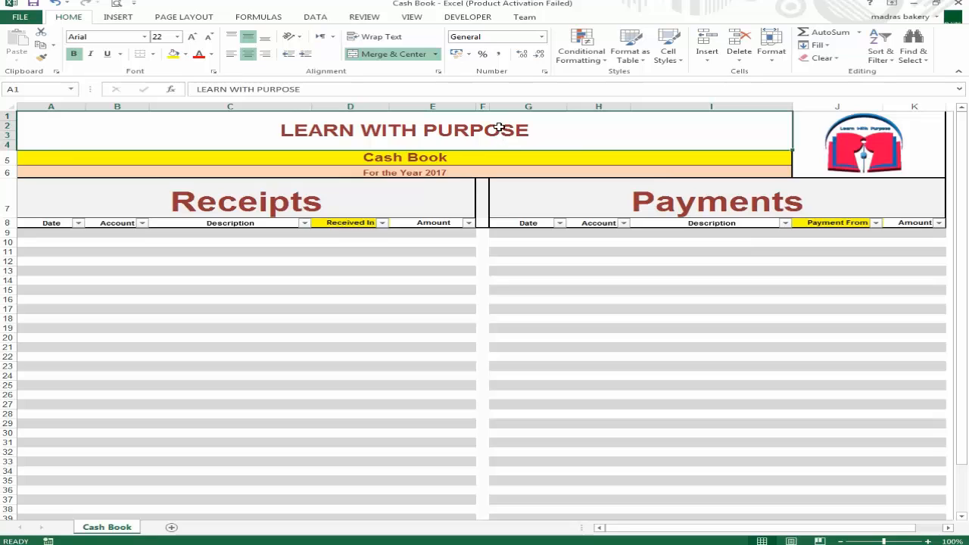
click(516, 157)
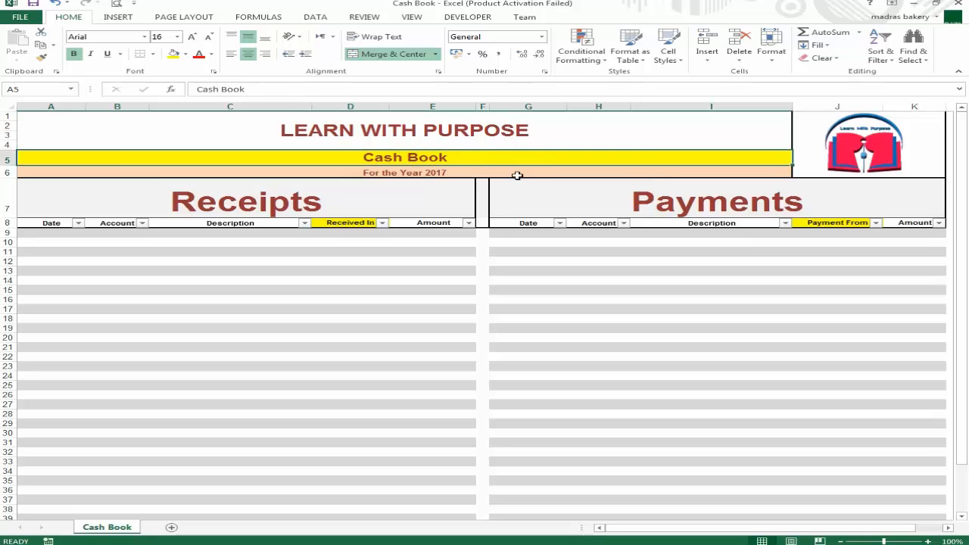
click(517, 175)
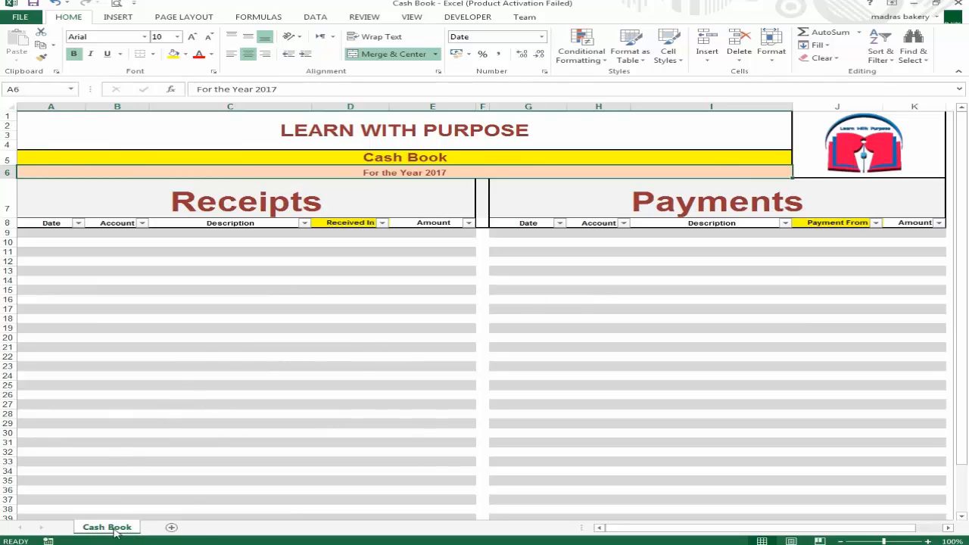
Add a new blank worksheet after the Cash Book sheet.
click(171, 527)
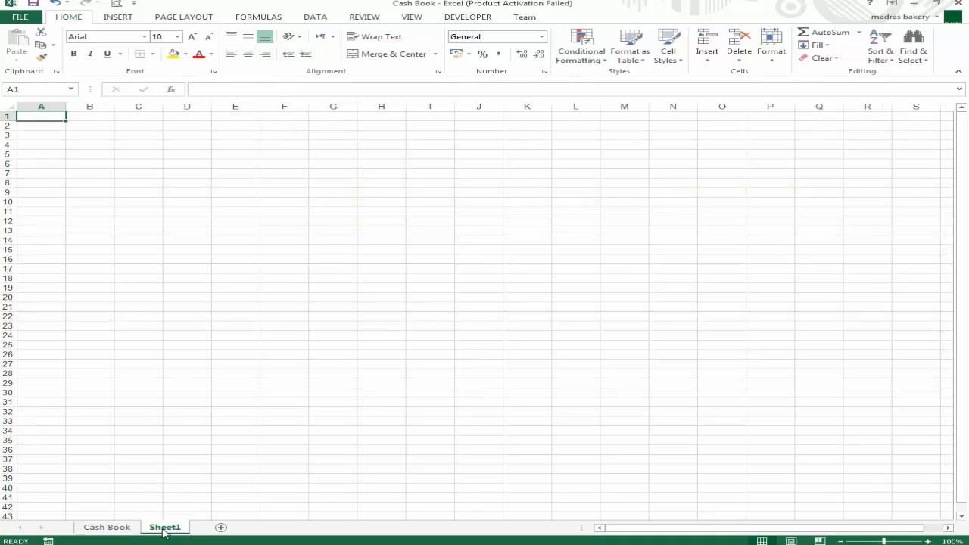
Rename the new worksheet Bank Accounts and give its tab a blue color.
double_click(164, 528)
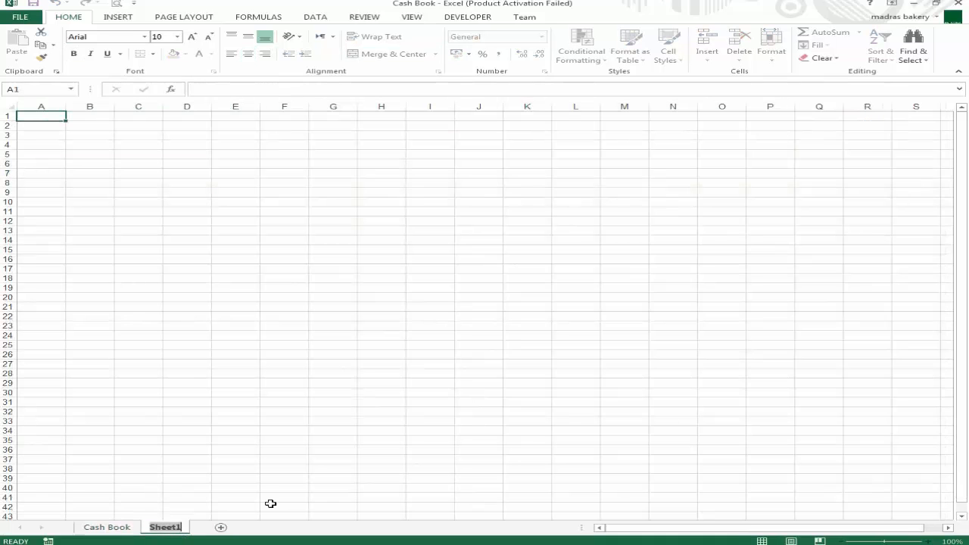
text(Bank )
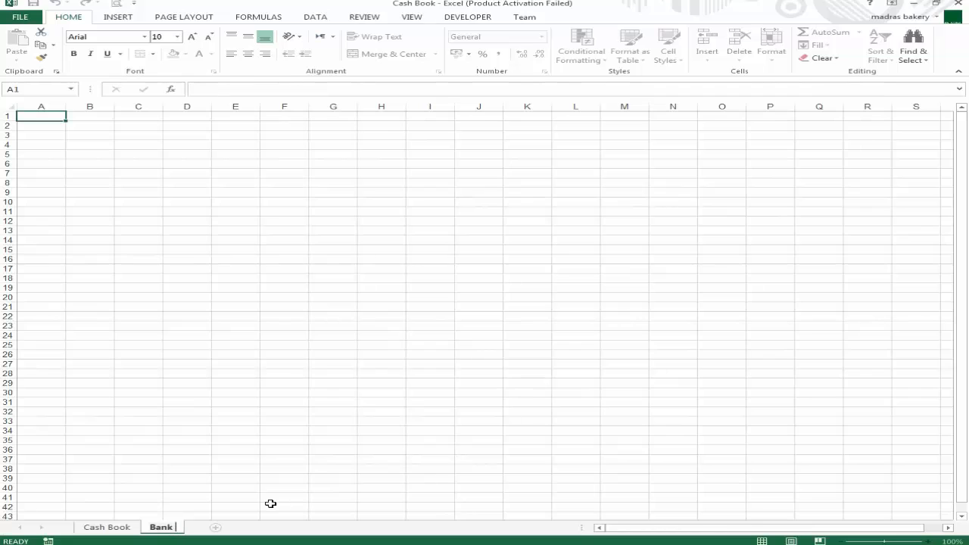
text(Accounts)
key(Return)
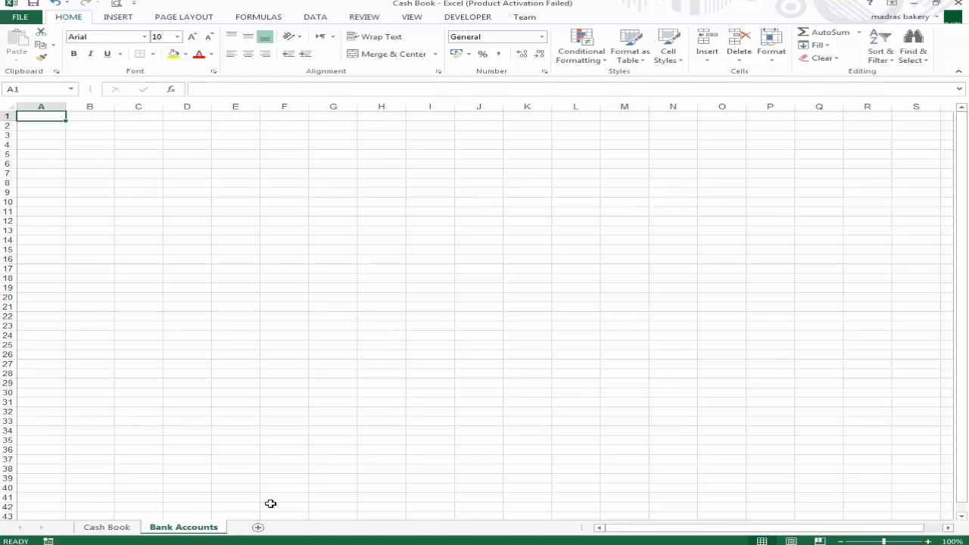
double_click(182, 529)
click(176, 527)
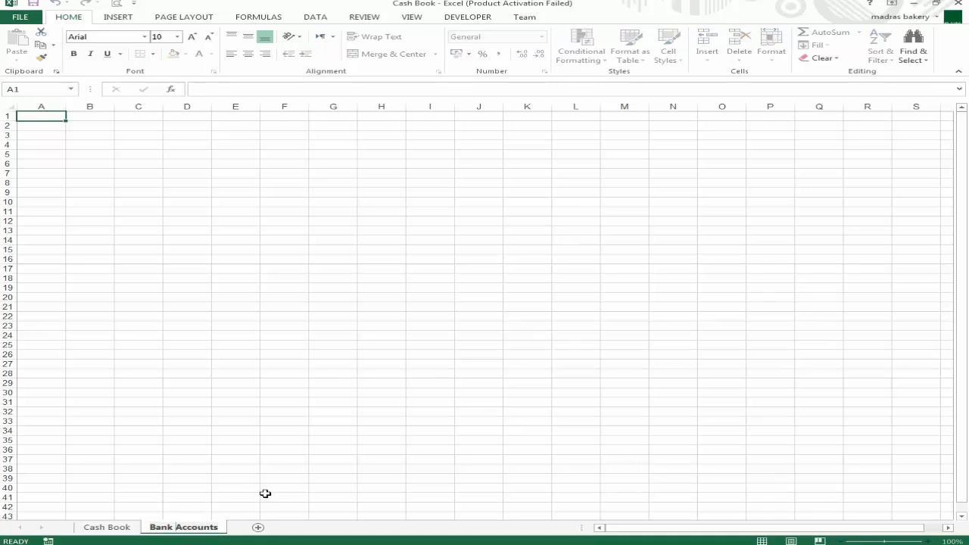
click(239, 480)
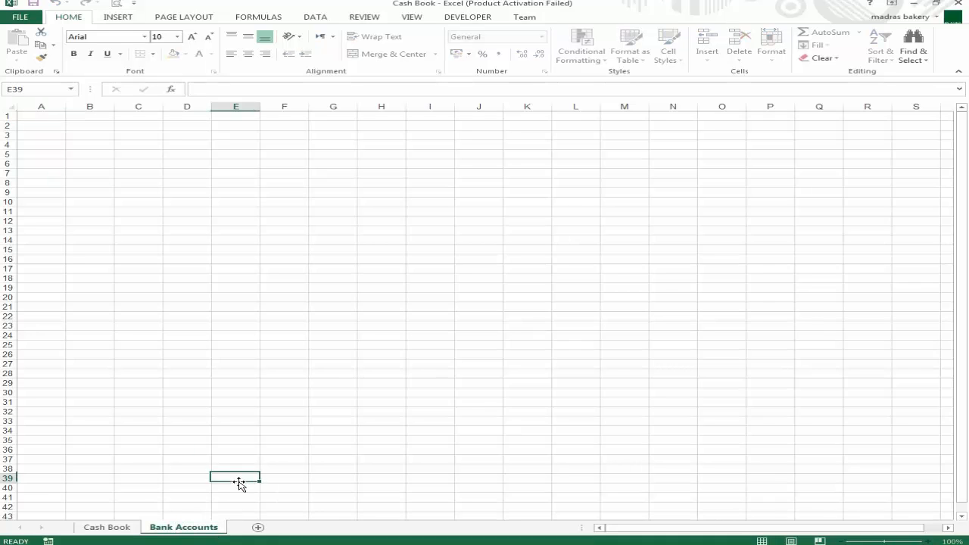
right_click(196, 526)
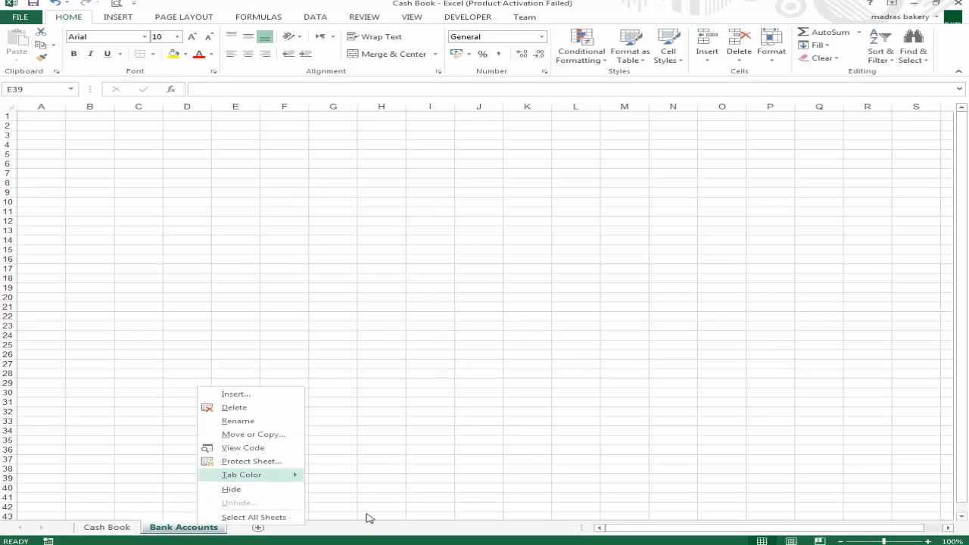
key(Escape)
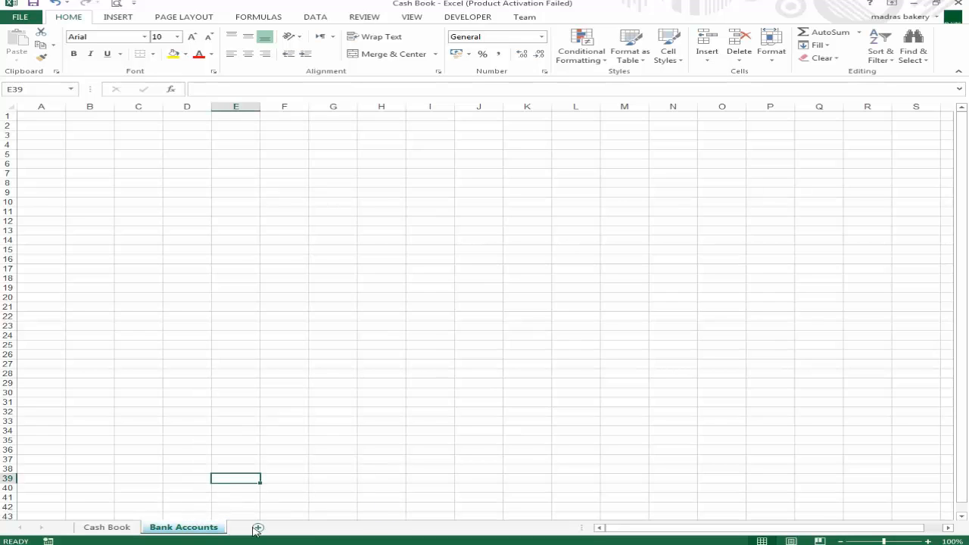
Add another worksheet named Accounts with a light red tab color, and return to the Bank Accounts sheet.
click(248, 527)
double_click(253, 526)
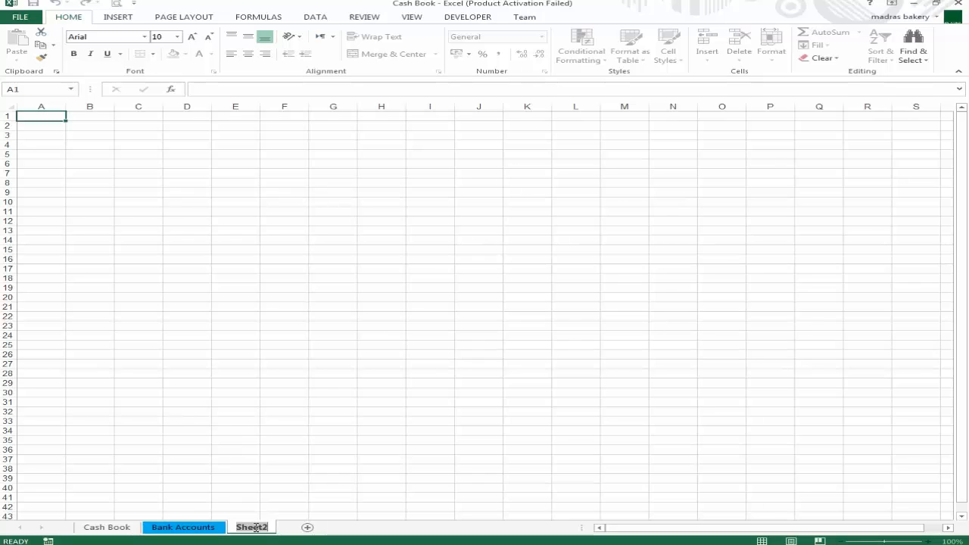
text(Accounts)
key(Return)
right_click(257, 528)
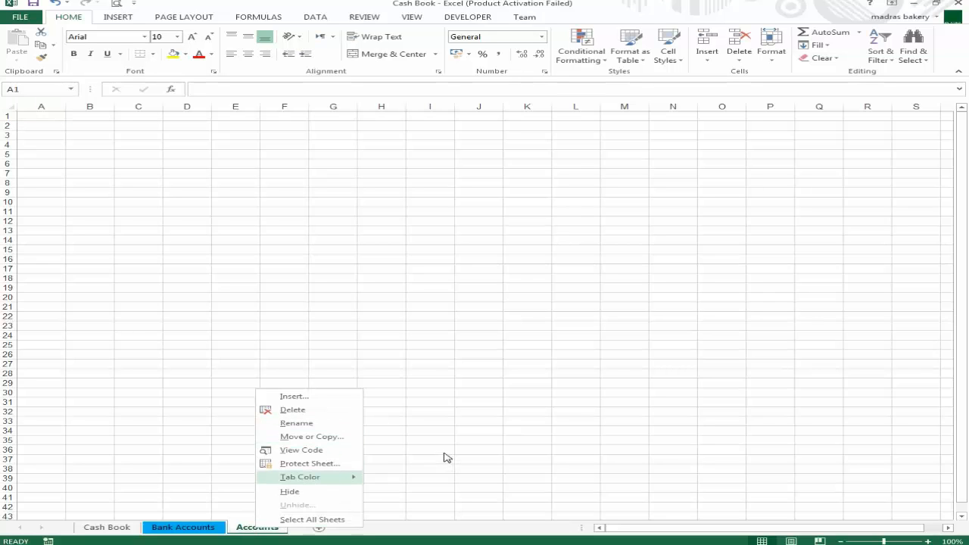
click(433, 477)
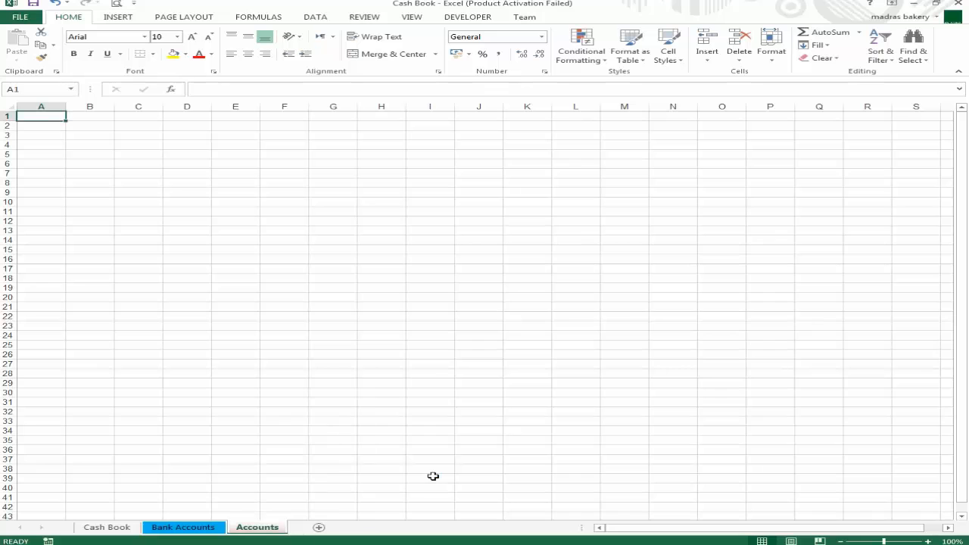
click(302, 431)
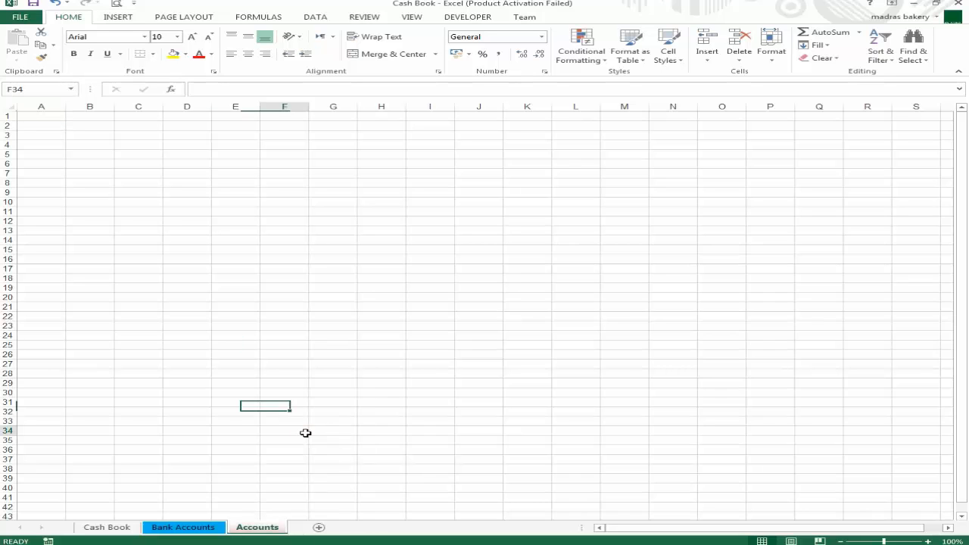
click(125, 528)
click(162, 527)
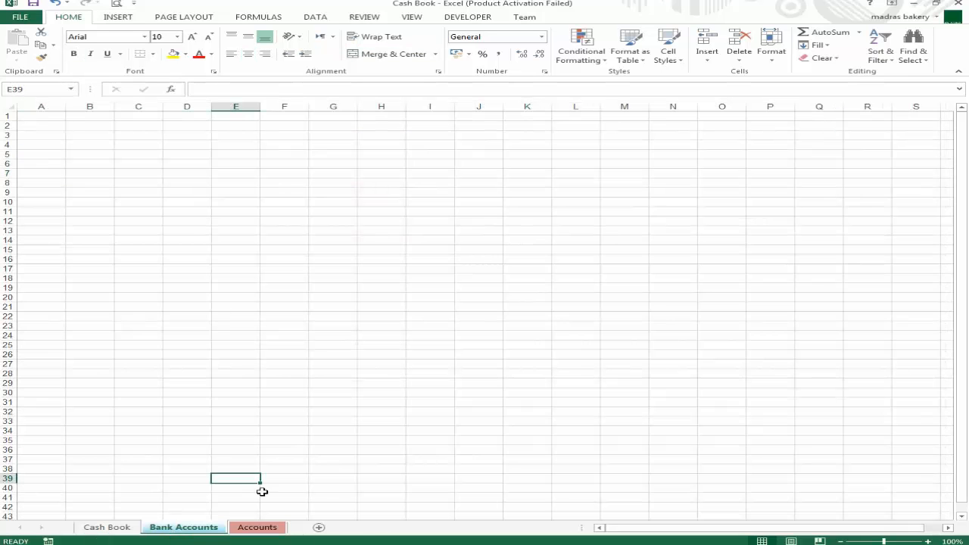
click(143, 162)
click(63, 146)
drag(63, 146, 508, 321)
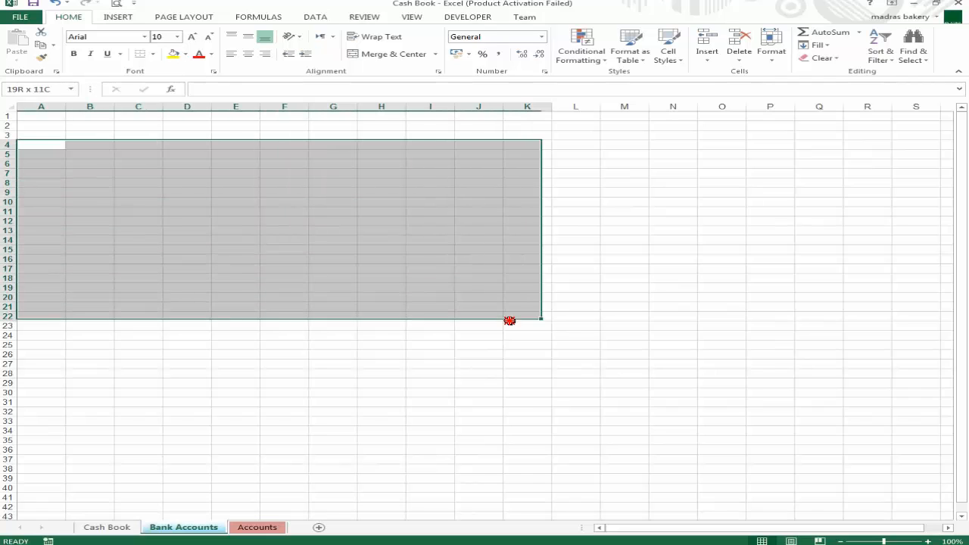
click(508, 372)
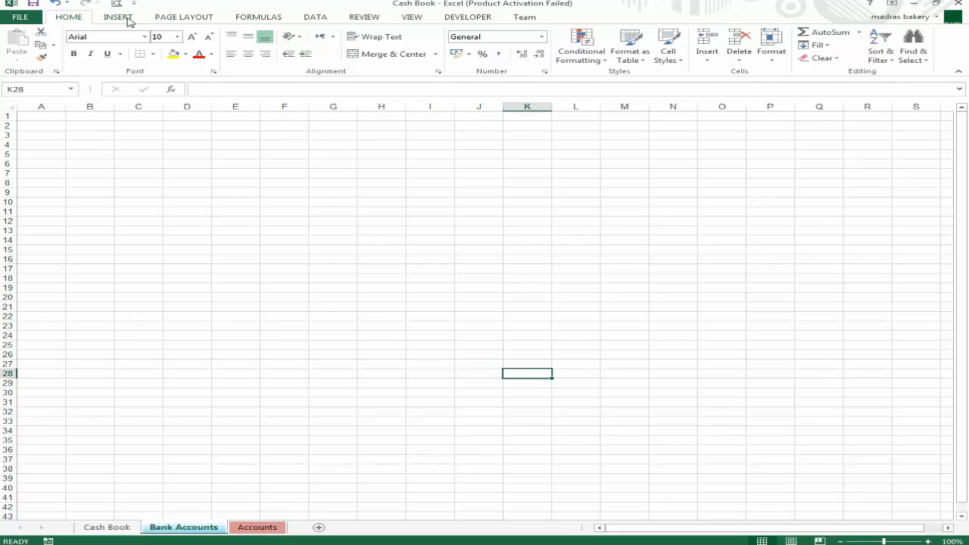
drag(76, 153, 448, 337)
click(567, 287)
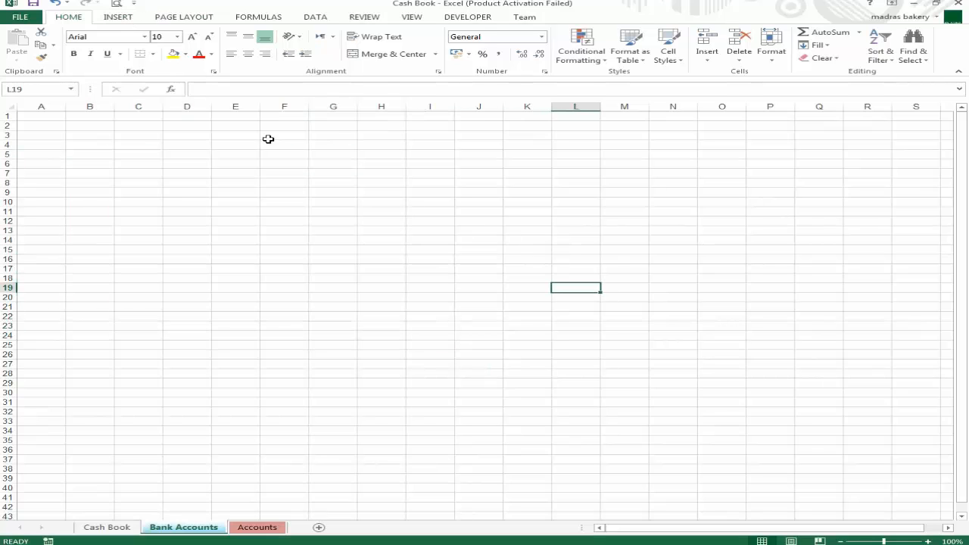
Insert a table over the range B6:K37 of the Bank Accounts sheet, without using existing headers.
click(120, 18)
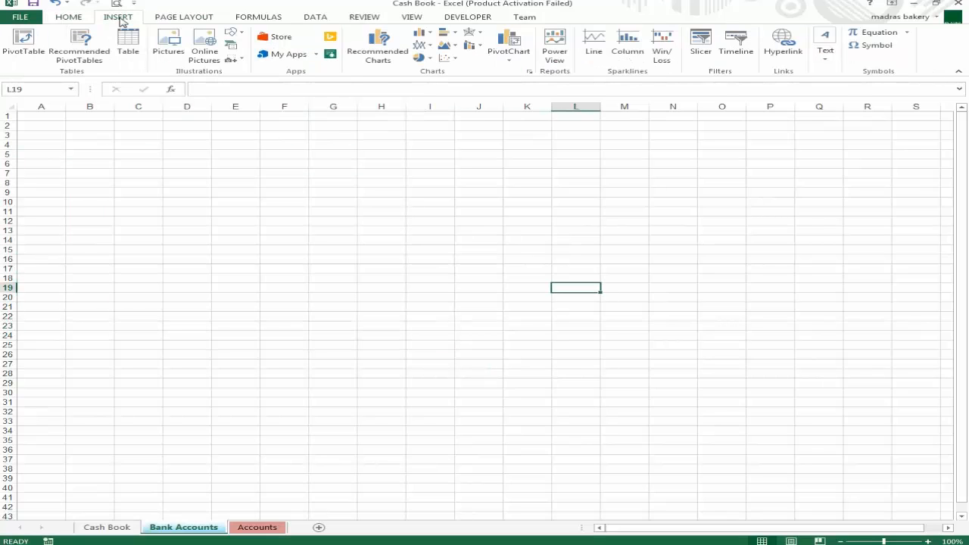
click(128, 46)
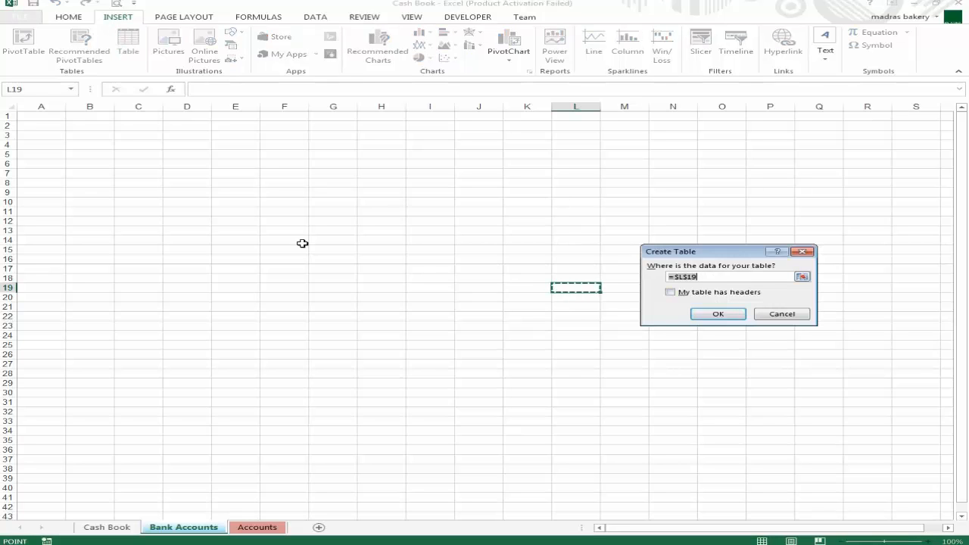
drag(99, 164, 542, 460)
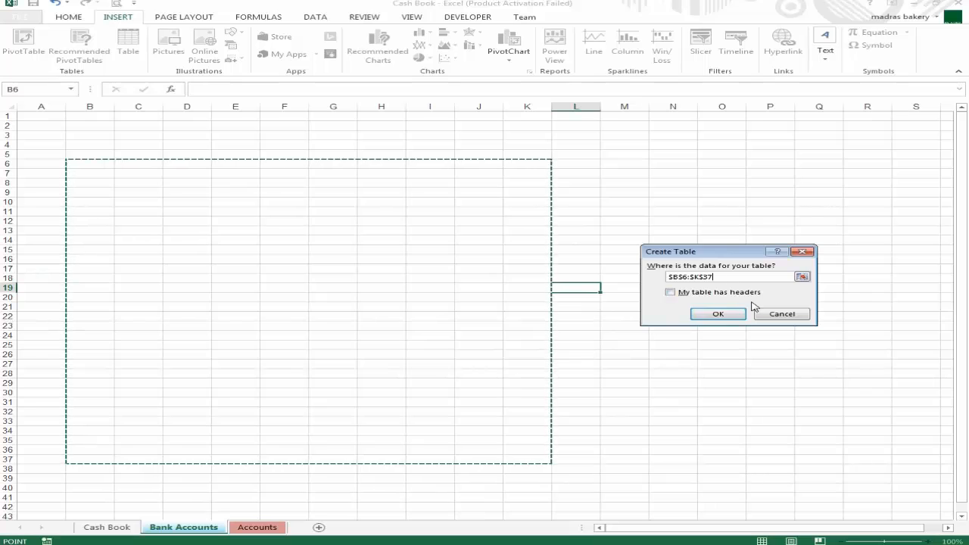
click(727, 313)
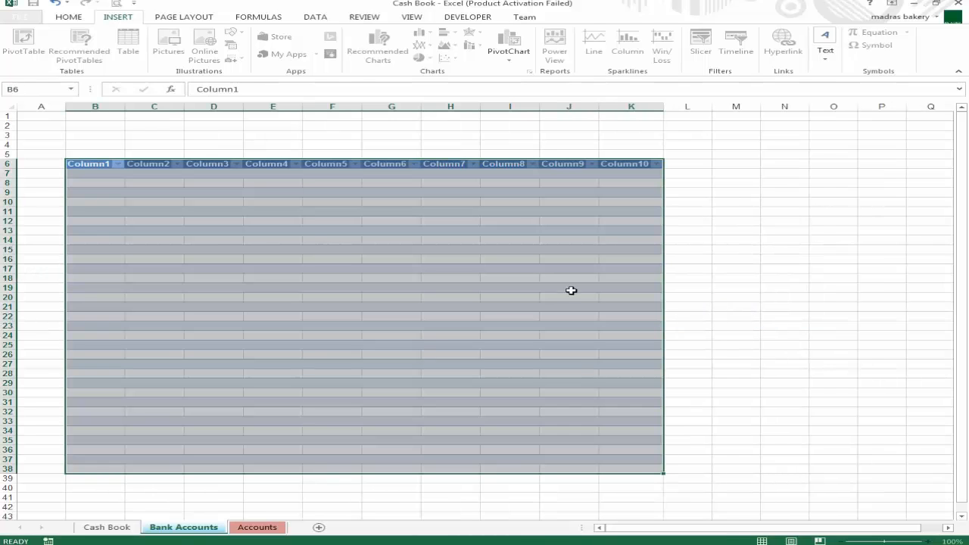
Enter the title "Bank Accounts" in cell E4 above the table.
click(301, 136)
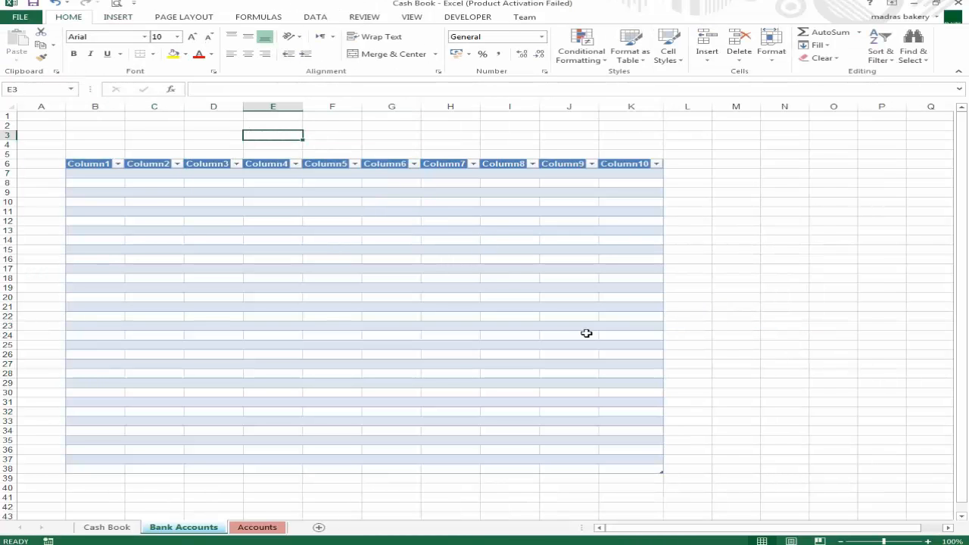
key(Down)
key(Up)
key(Up)
key(Down)
key(Down)
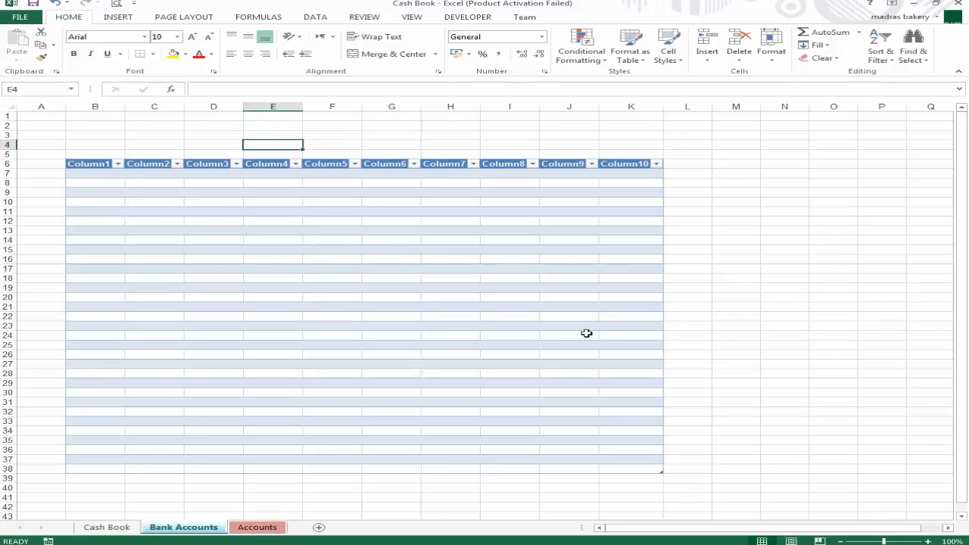
text(Ban)
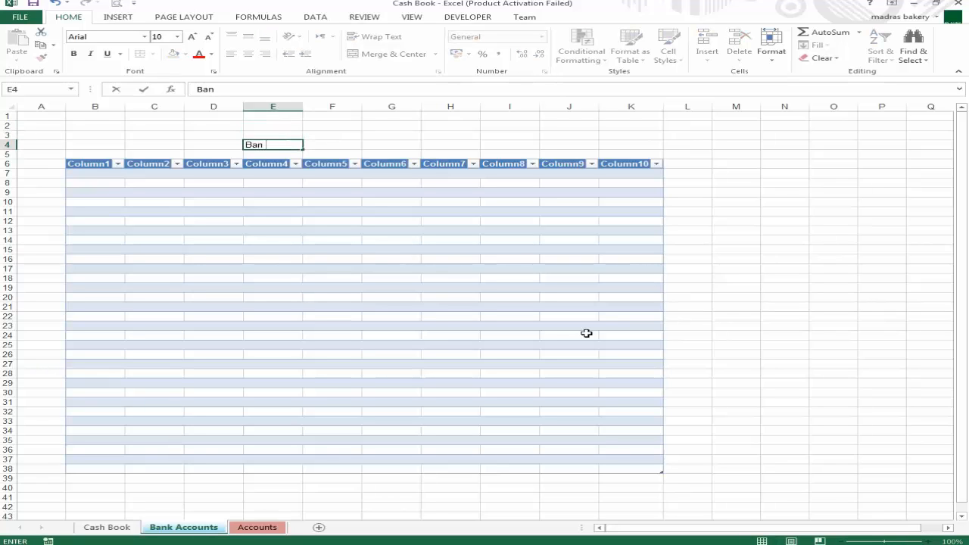
text(k Accounts)
key(Return)
key(Up)
key(Left)
key(Left)
key(Left)
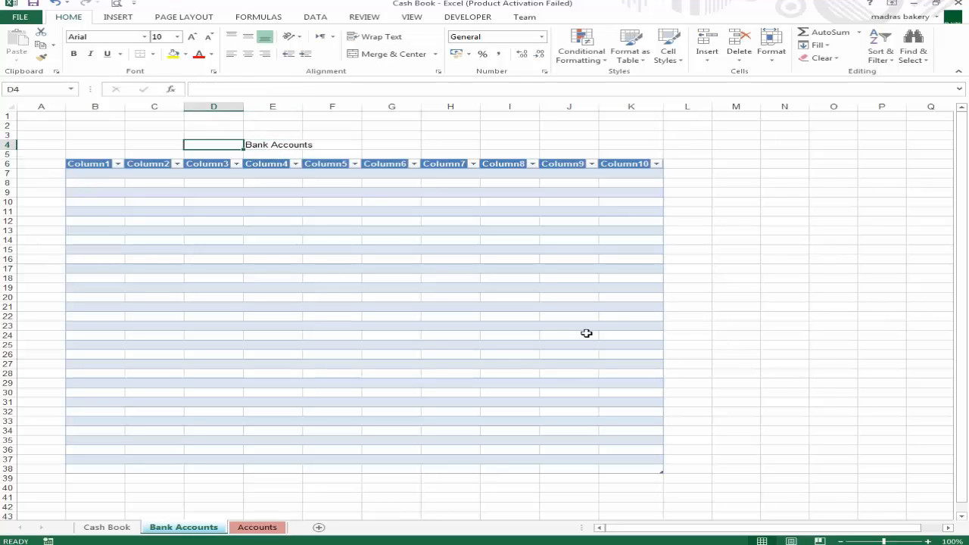
key(shift+Right)
key(Right)
Label the table's first column header Head.
key(Down)
key(Down)
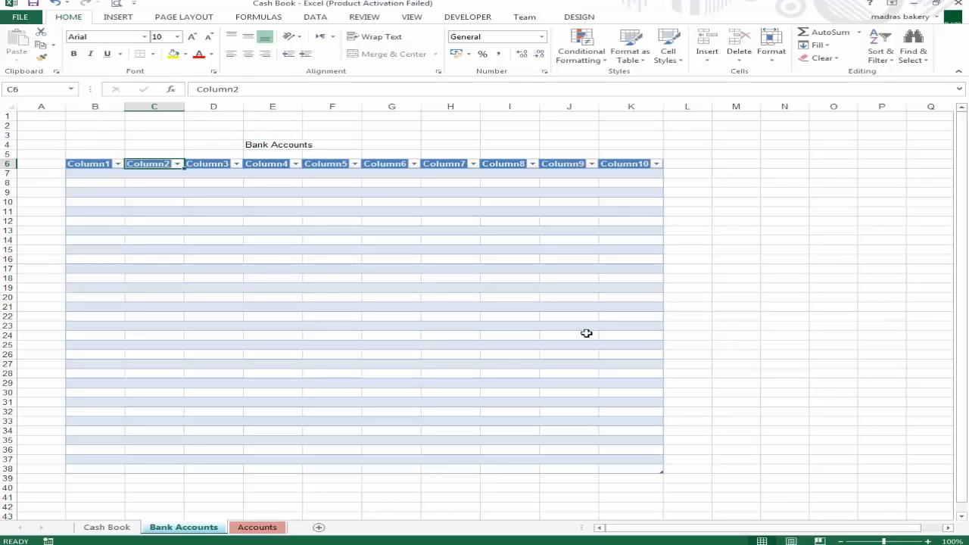
key(Left)
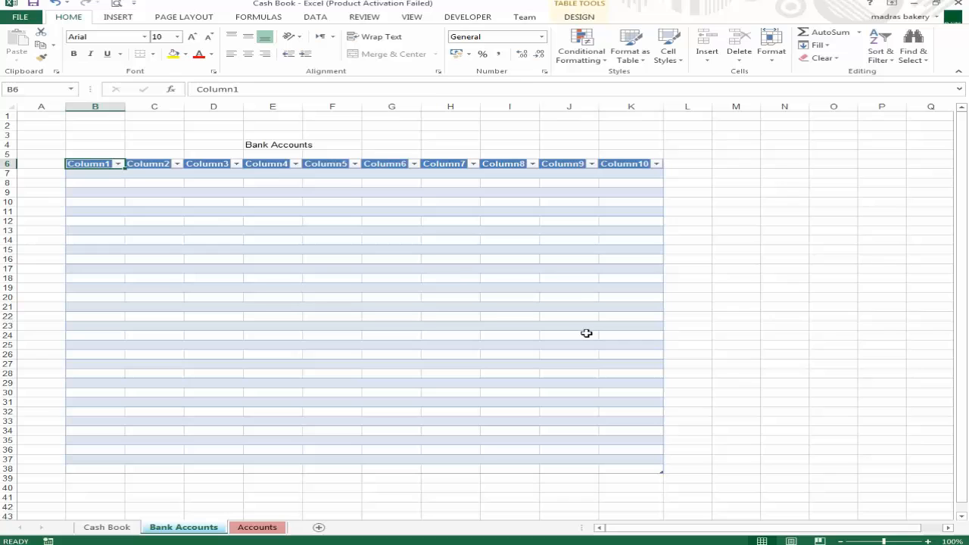
double_click(106, 165)
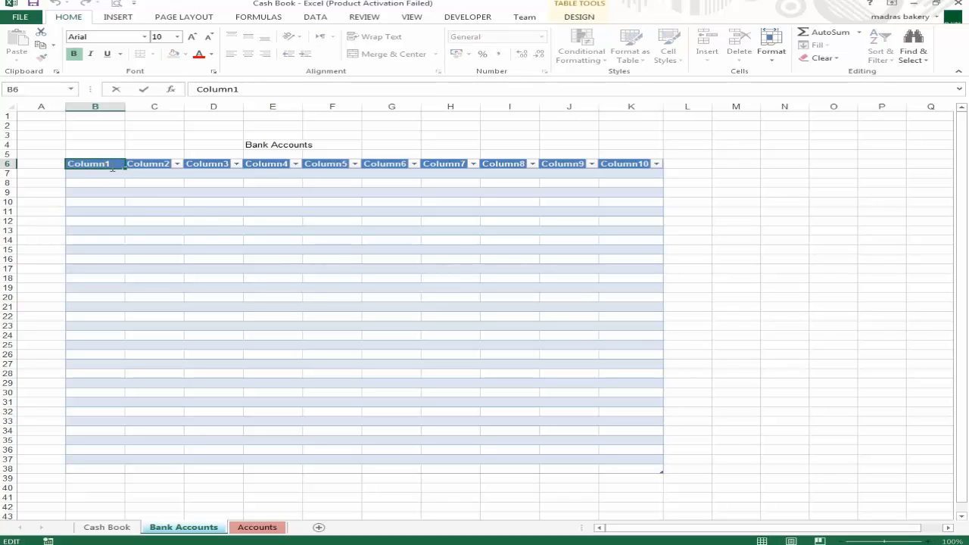
drag(112, 166, 53, 165)
text(HEad)
key(Tab)
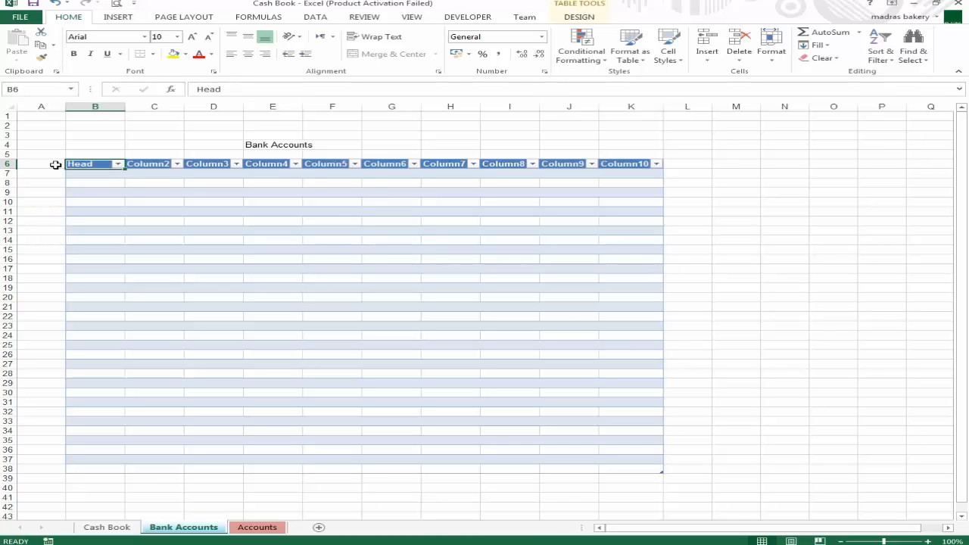
key(shift+Tab)
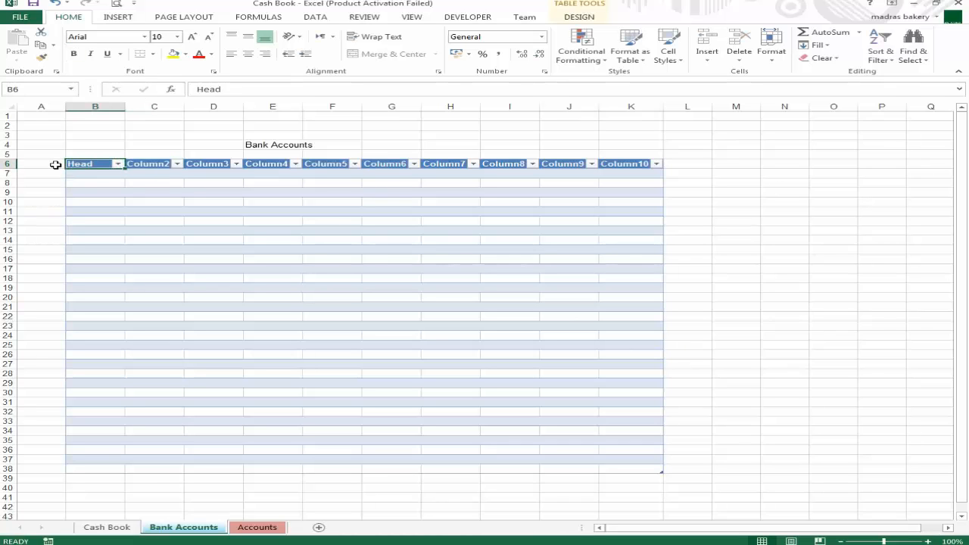
Label the table's first two column headers Name and Opening.
text(Accou)
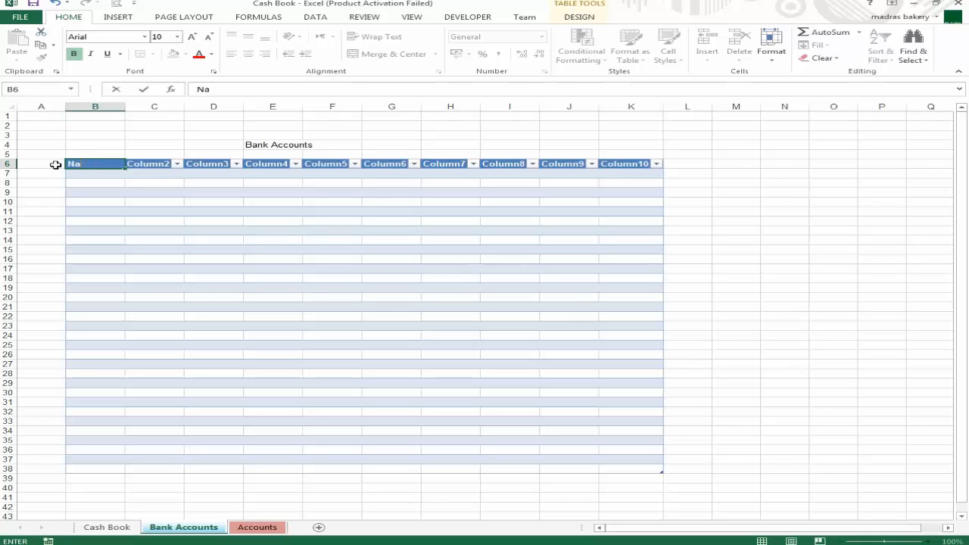
text(Name)
key(Tab)
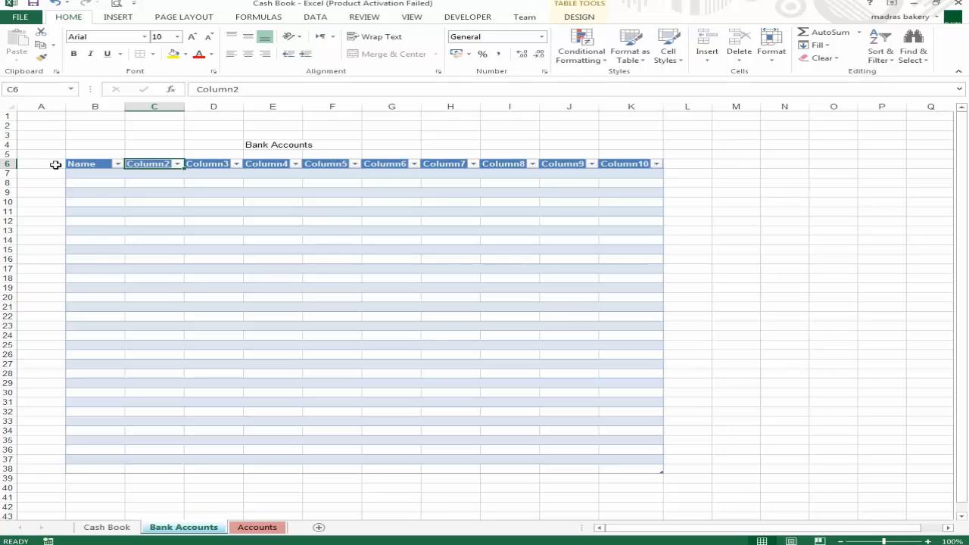
text(Ope)
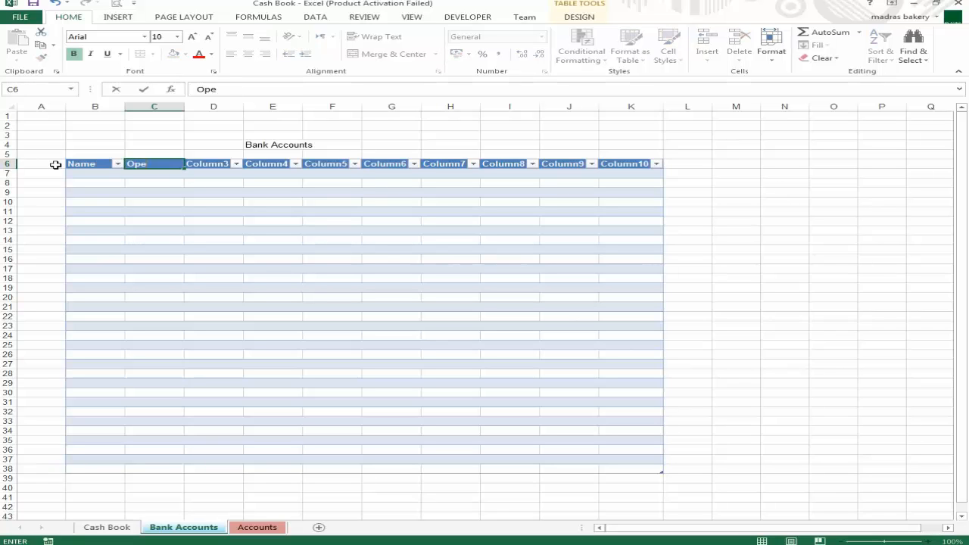
text(ning)
key(Tab)
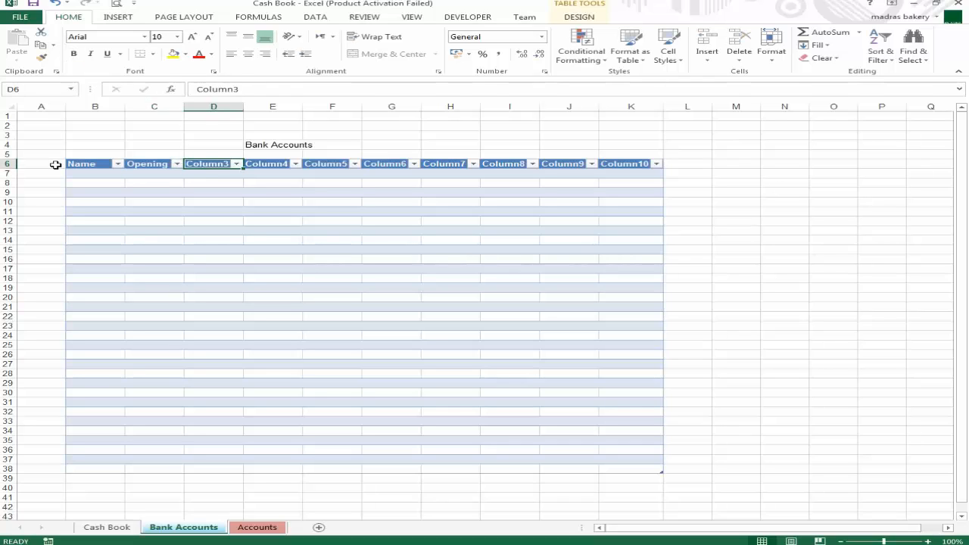
Label the table's third, fourth and fifth column headers Received, Paid and Balance.
text(Rec)
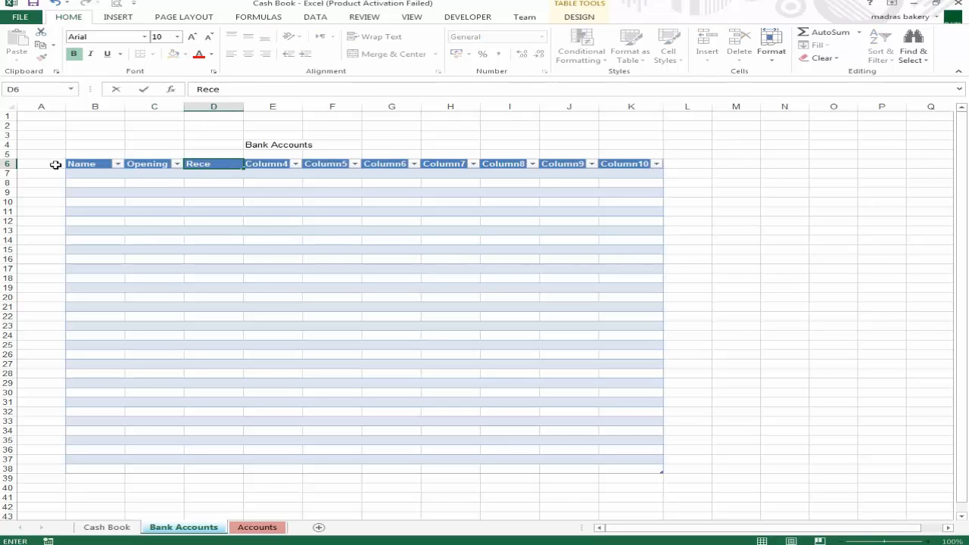
key(BackSpace)
text(ceived)
key(Tab)
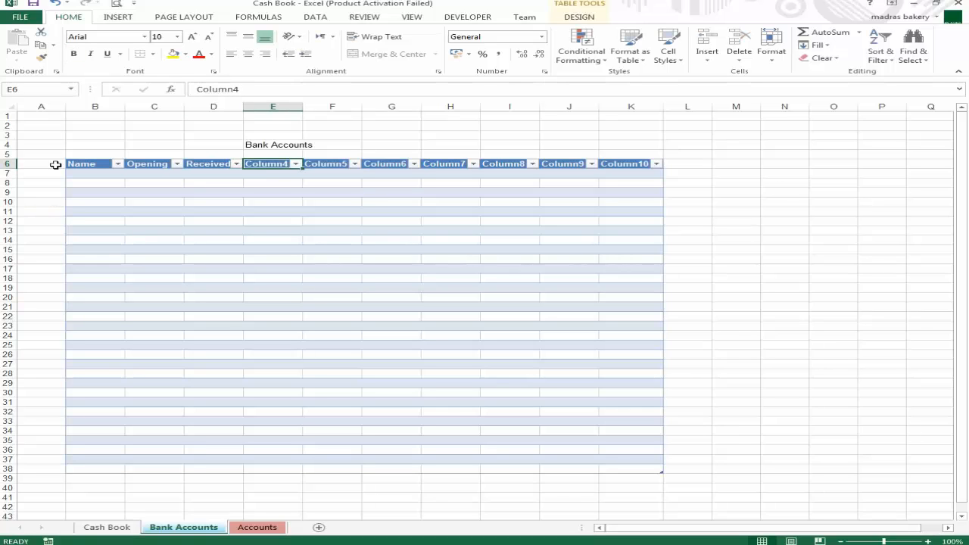
text(Paid)
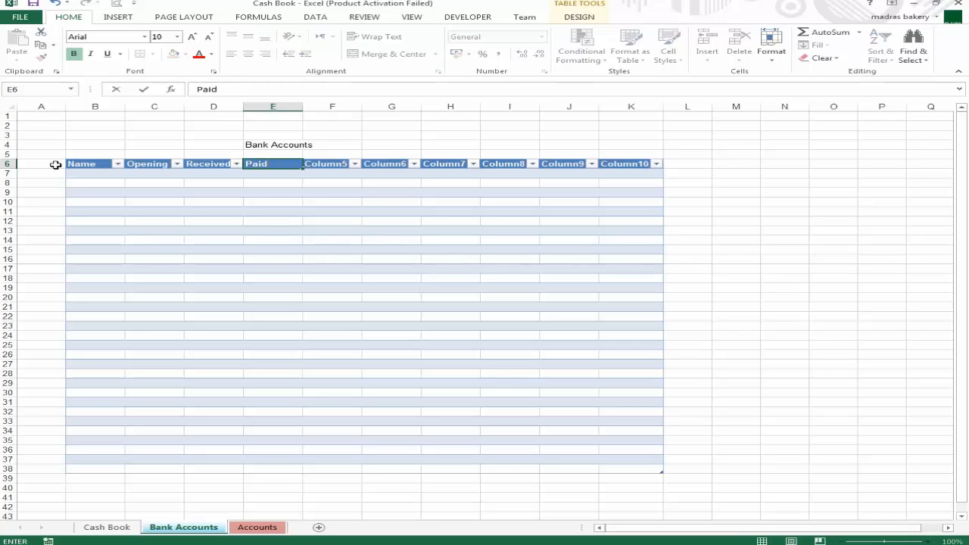
key(Tab)
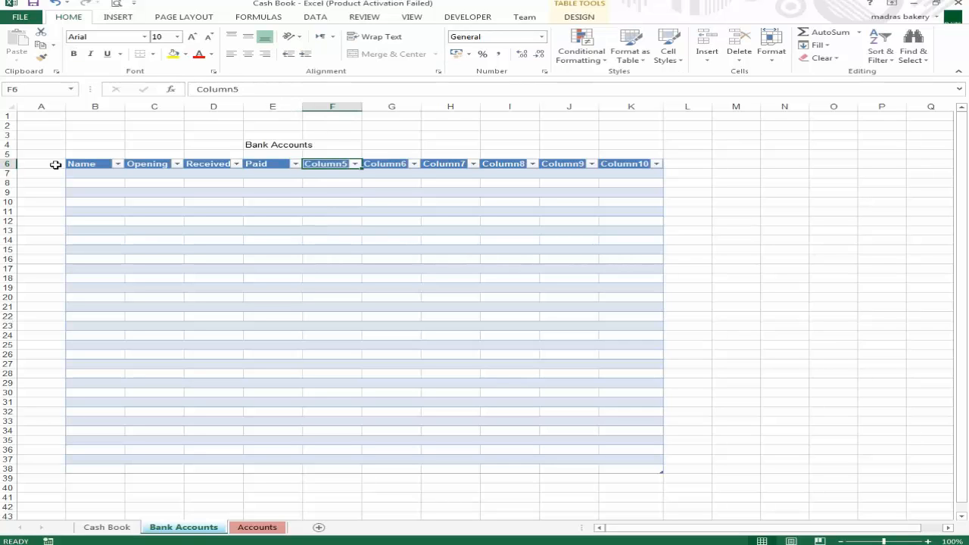
text(Balance)
key(ctrl+Return)
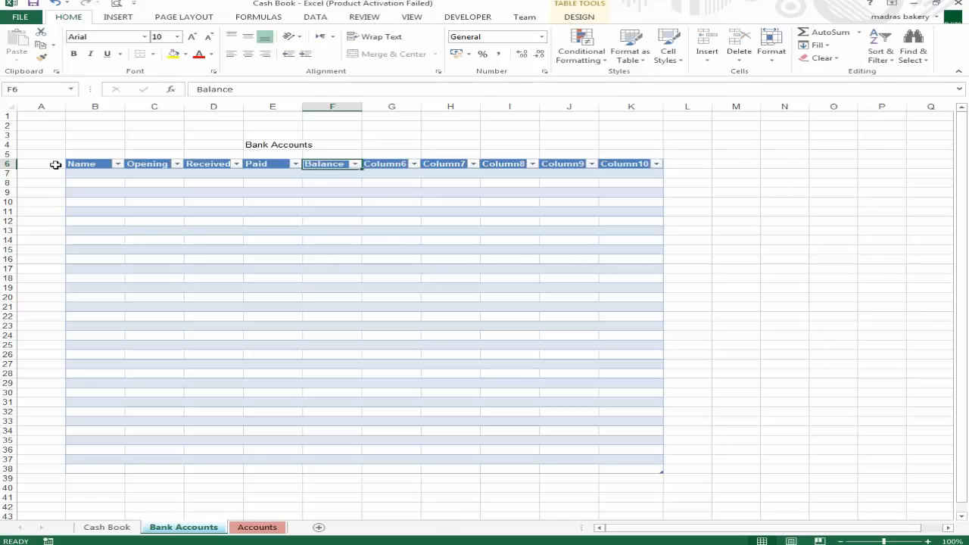
Delete the unused sheet columns G to K, which hold the table's placeholder columns after Balance.
key(Right)
key(shift+Right)
key(shift+Right)
key(shift+Right)
key(shift+Right)
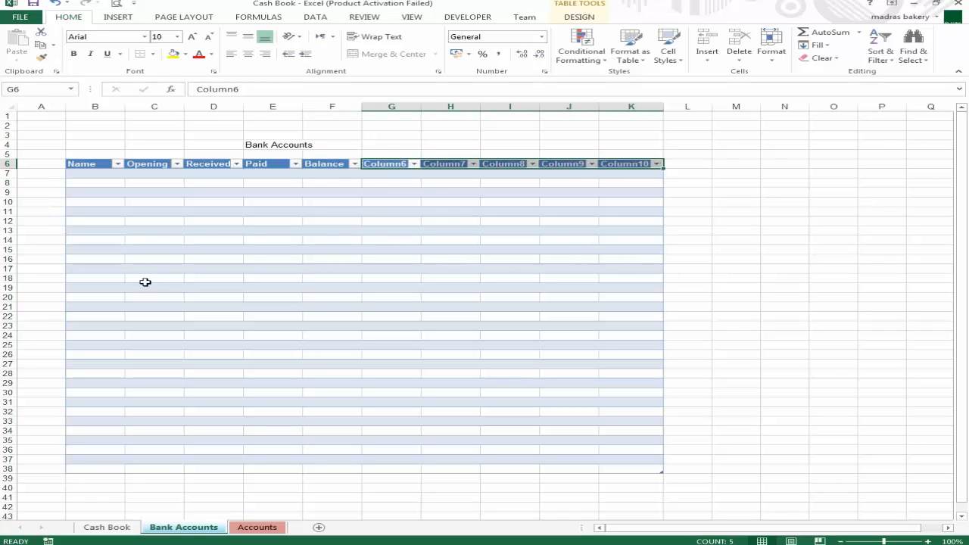
drag(390, 106, 648, 102)
right_click(642, 109)
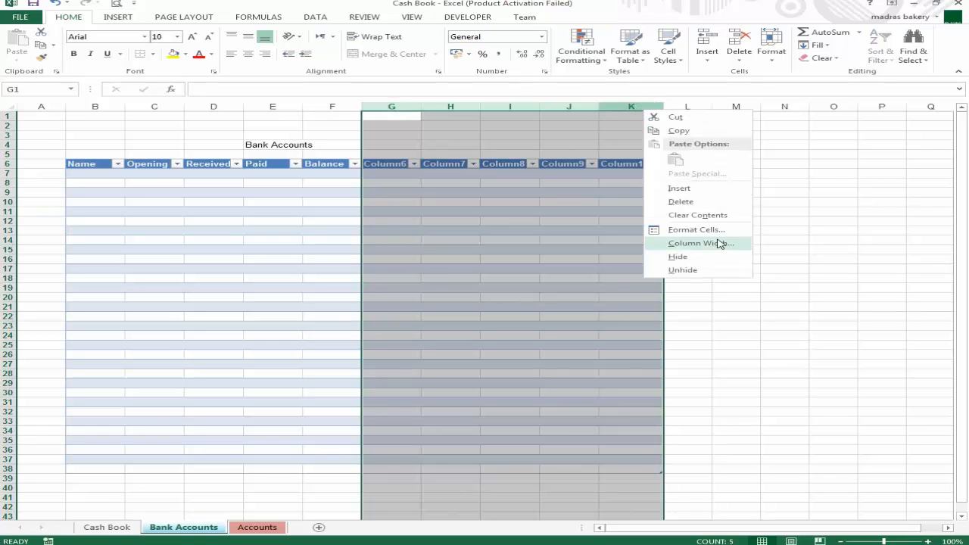
click(694, 202)
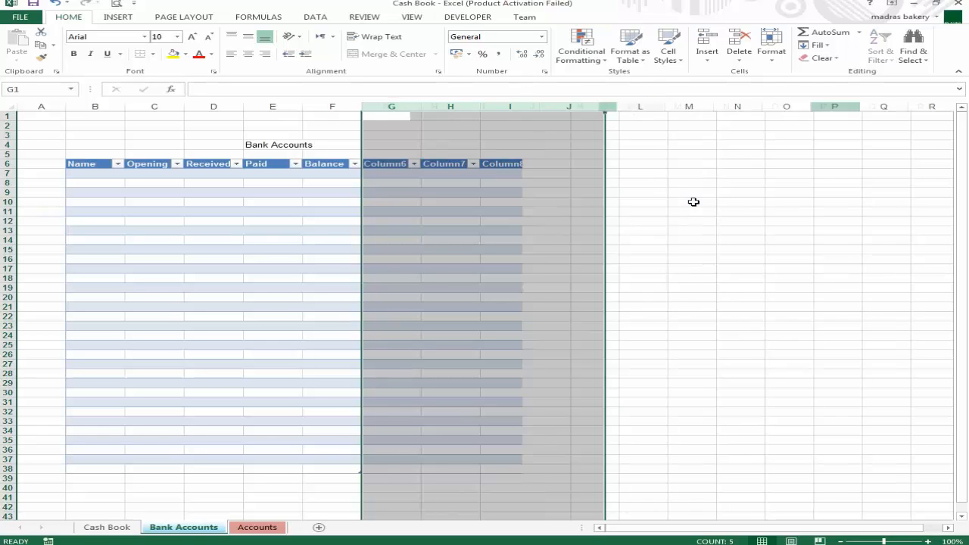
click(356, 201)
click(331, 173)
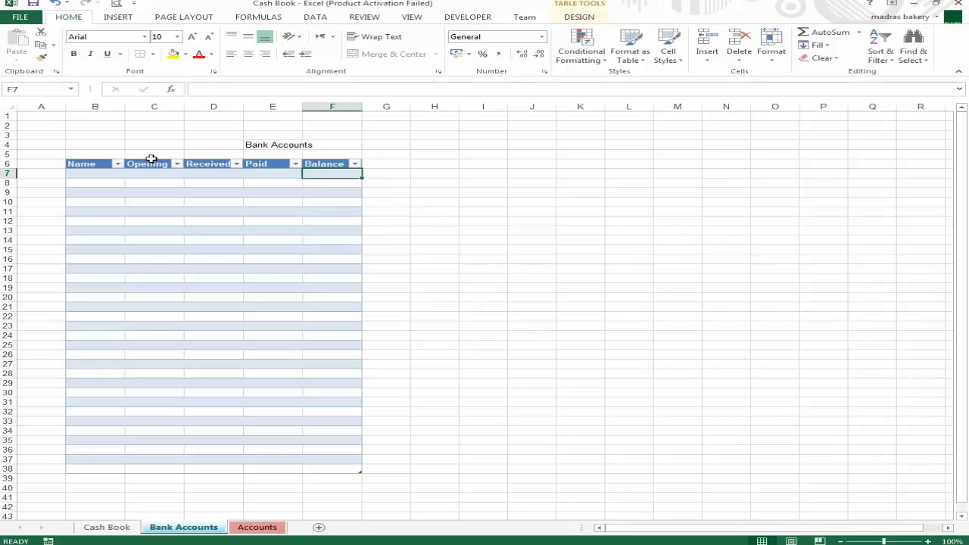
Enter Cash in Hand and Petty Cash in B7 and B8, and widen the Name column to fit the text.
click(113, 182)
key(Up)
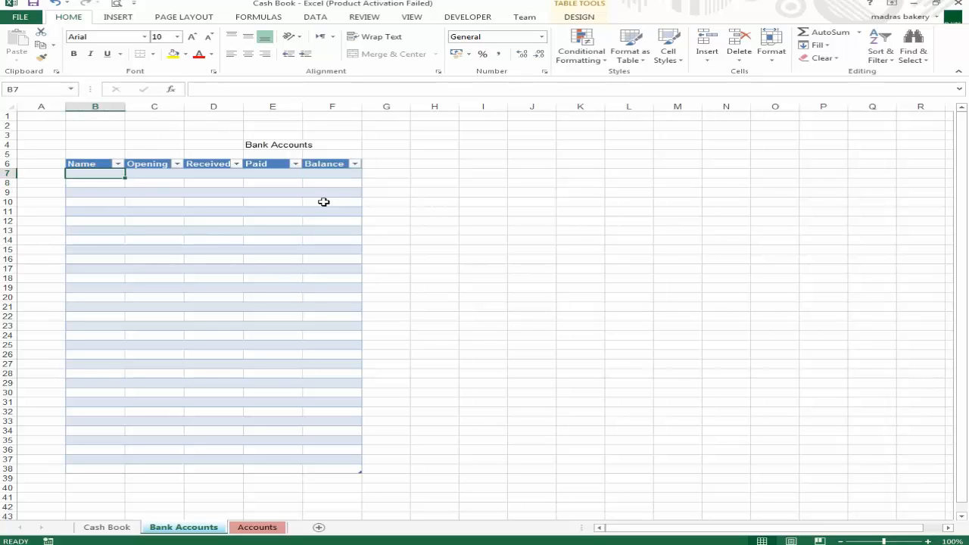
text(Cash in)
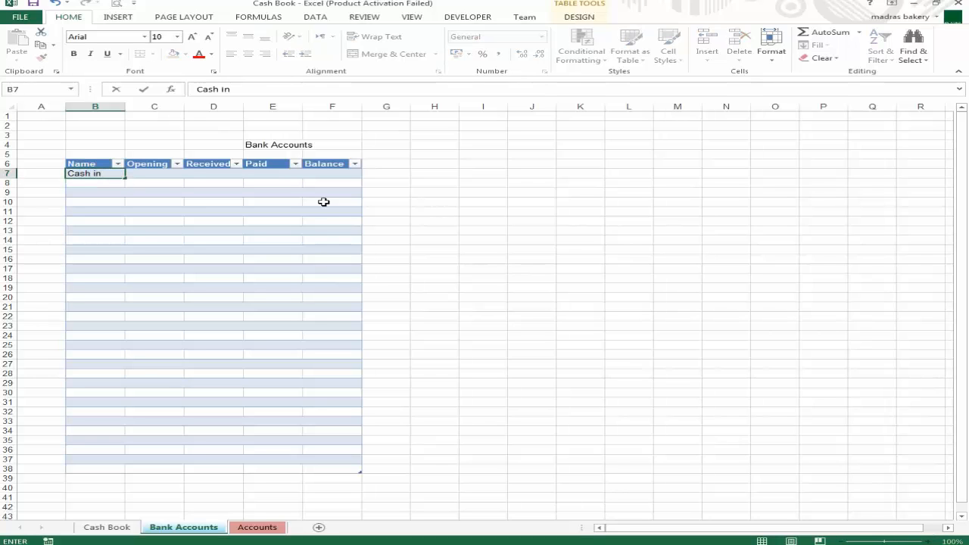
text( Hand)
key(Return)
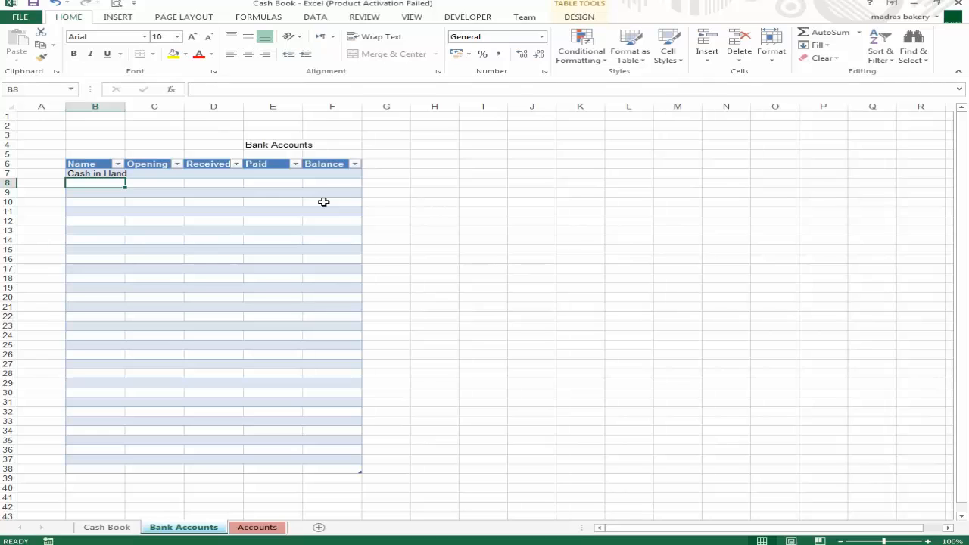
text(Pet)
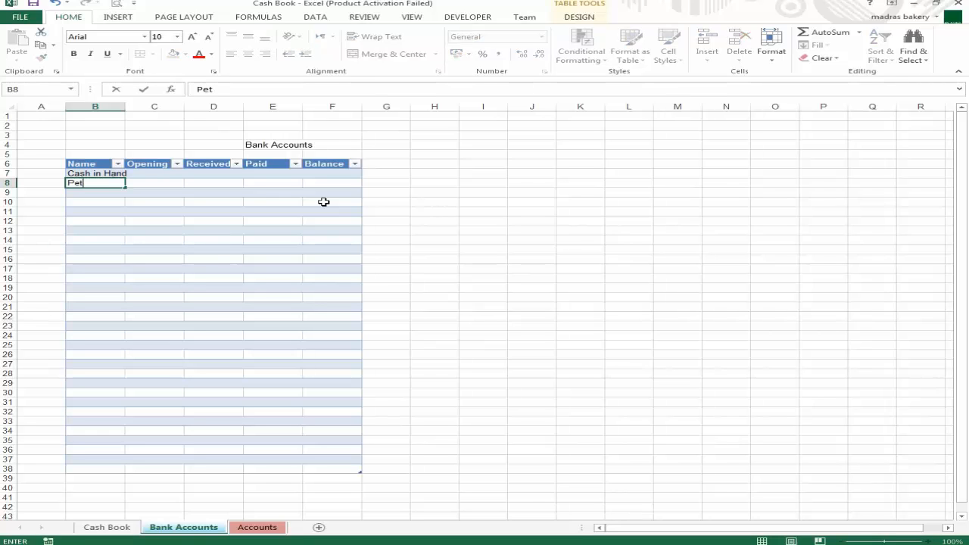
text(ty Cash)
key(Return)
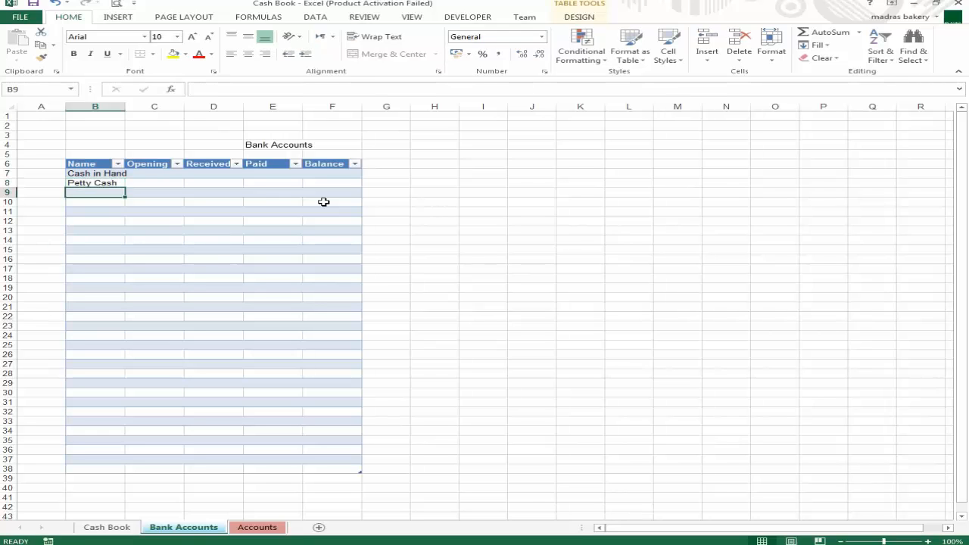
key(Up)
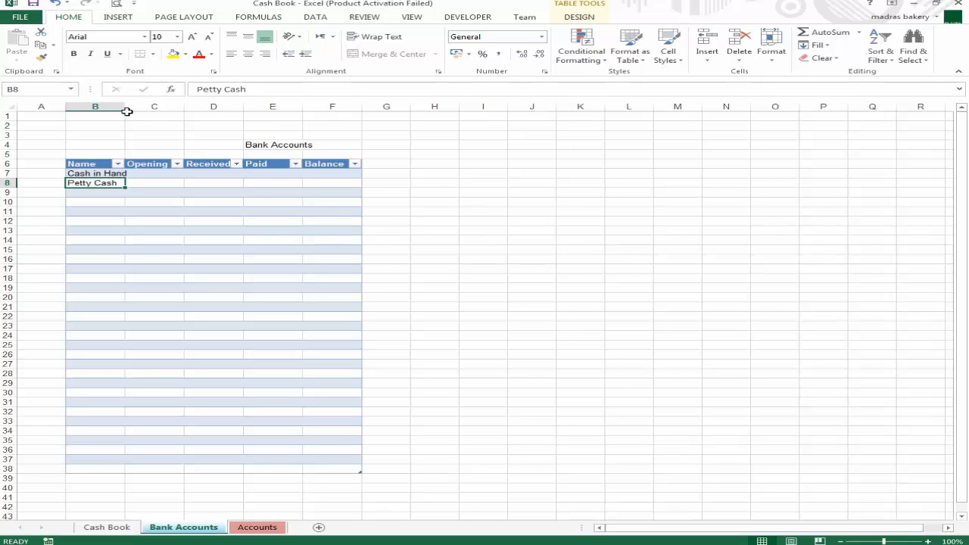
drag(125, 110, 148, 109)
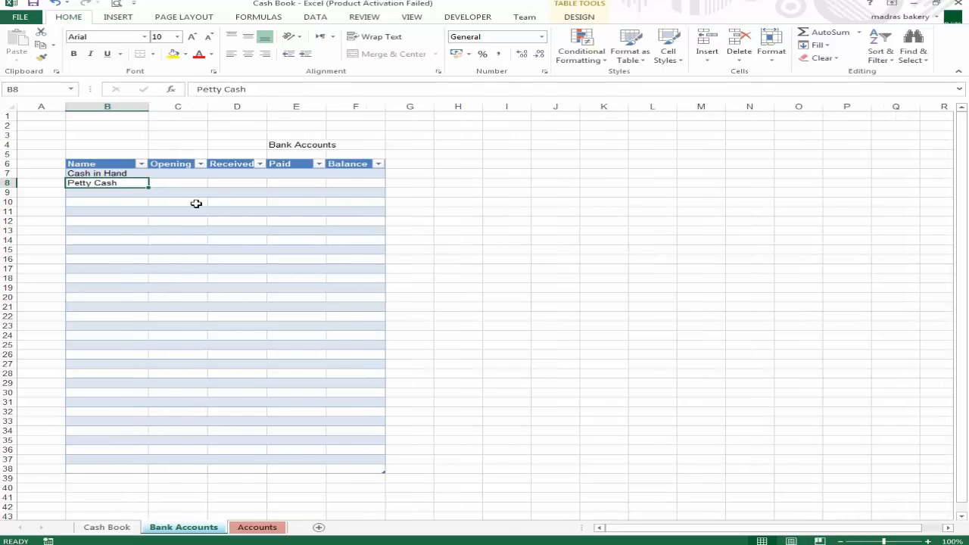
Add Faysal Bank and HBL to the Name column in cells B9 and B10.
key(Down)
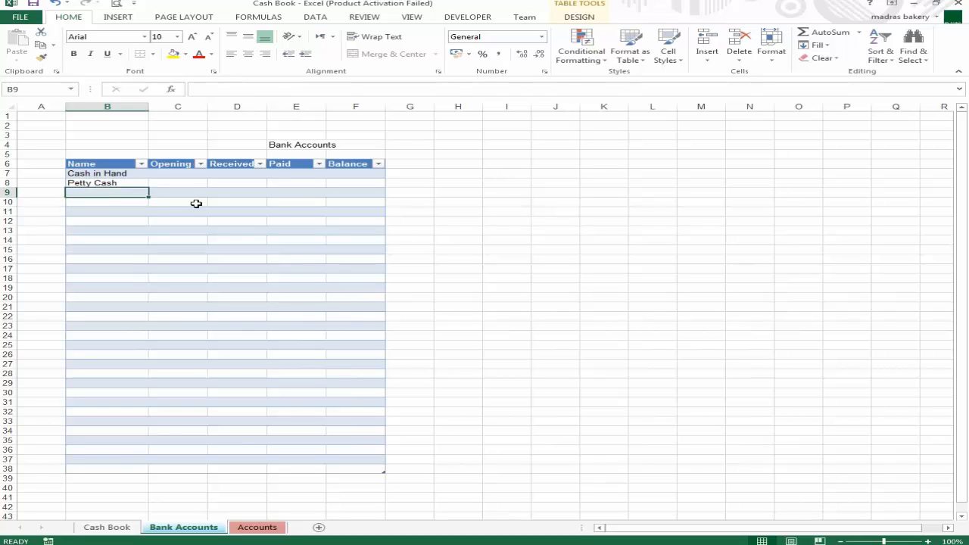
text(FA)
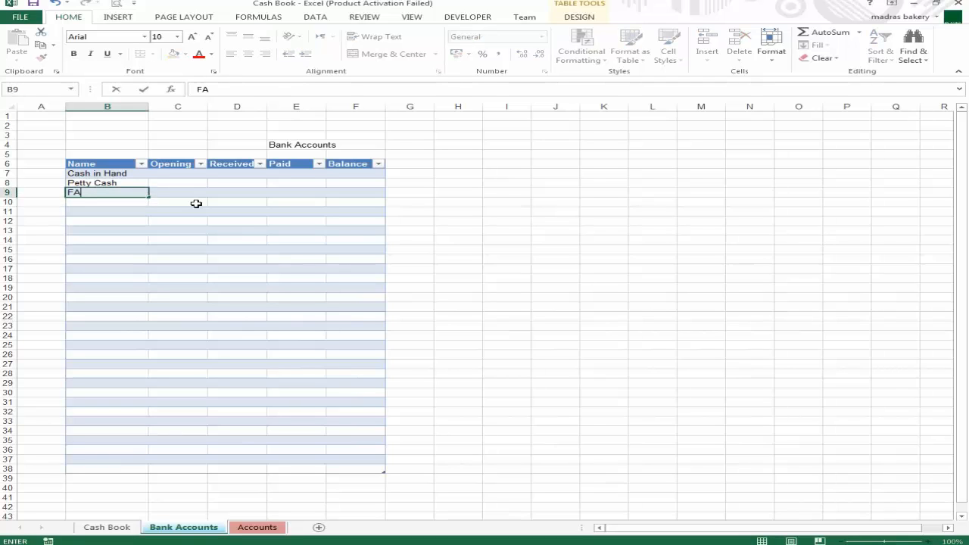
text(ysal Bank)
key(Return)
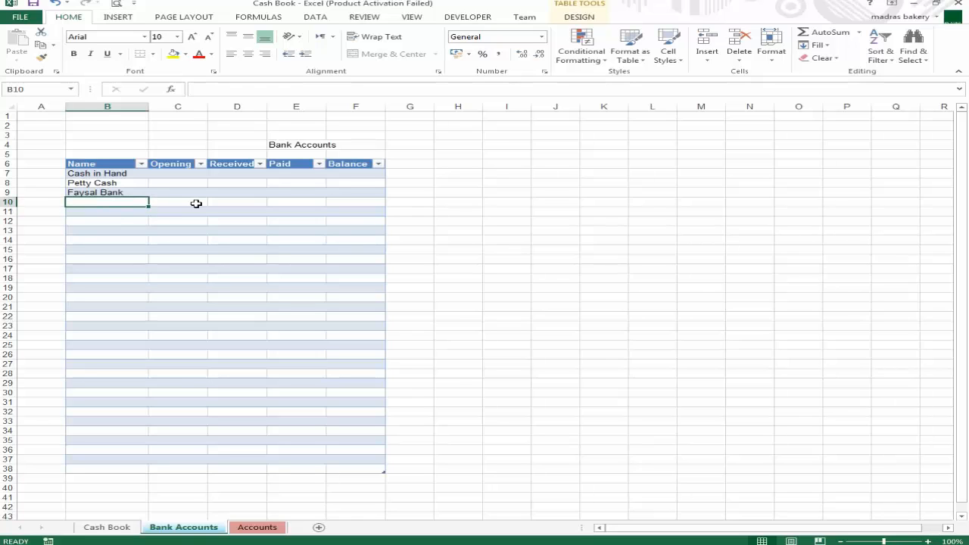
key(Up)
key(Down)
text(HBL)
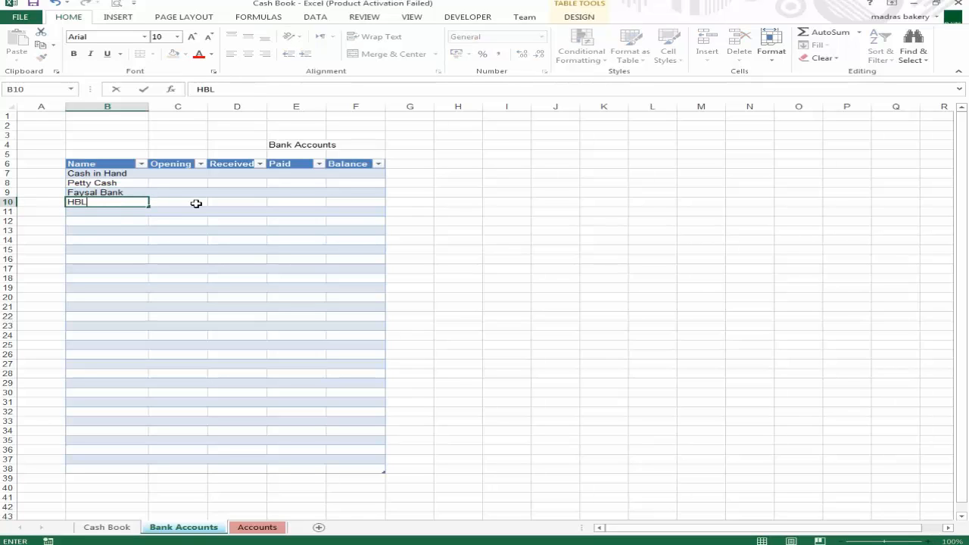
key(Return)
key(Up)
key(Right)
key(Left)
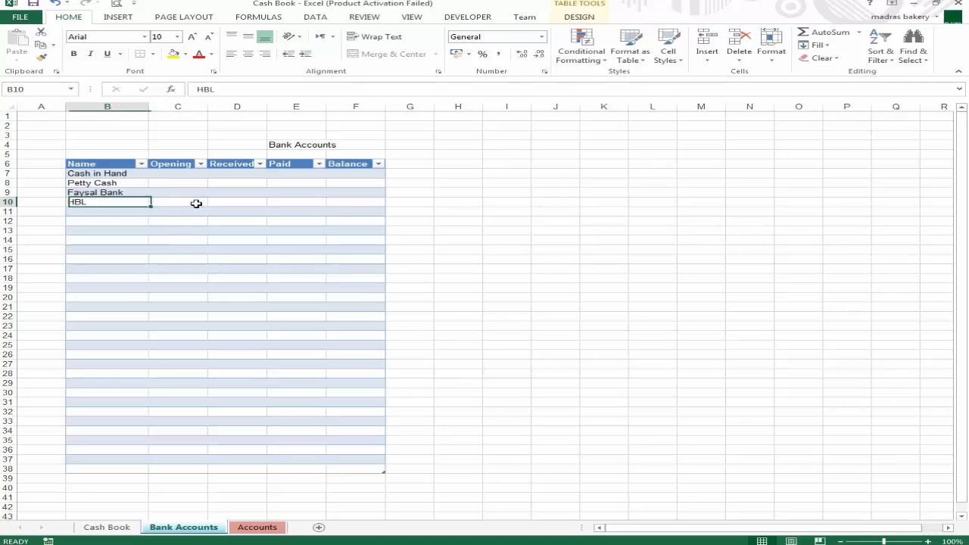
Enter opening balances of 0 for Cash in Hand and 12000 for Petty Cash.
key(Down)
key(Down)
key(Down)
key(Down)
key(Up)
key(Up)
key(Up)
key(Up)
key(Up)
key(Up)
key(Up)
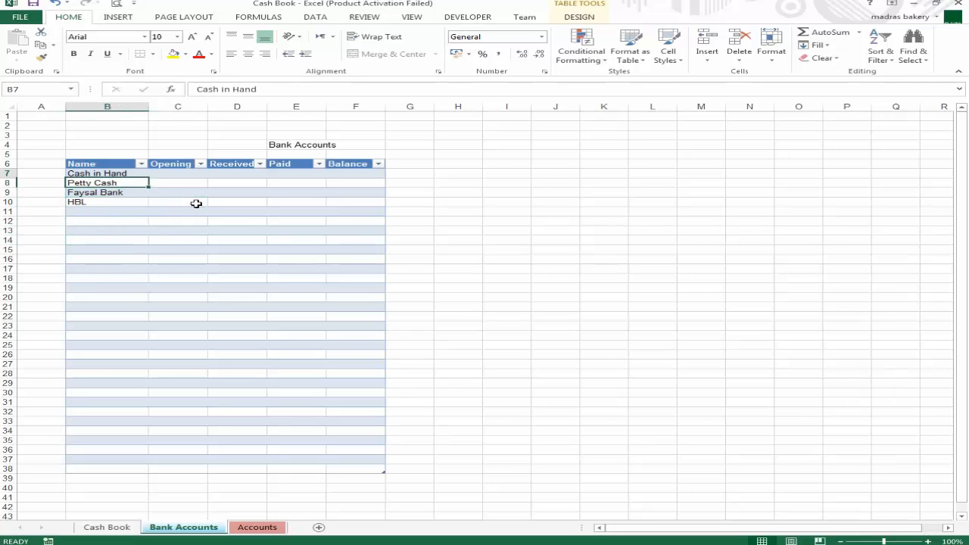
key(Right)
key(Down)
key(Up)
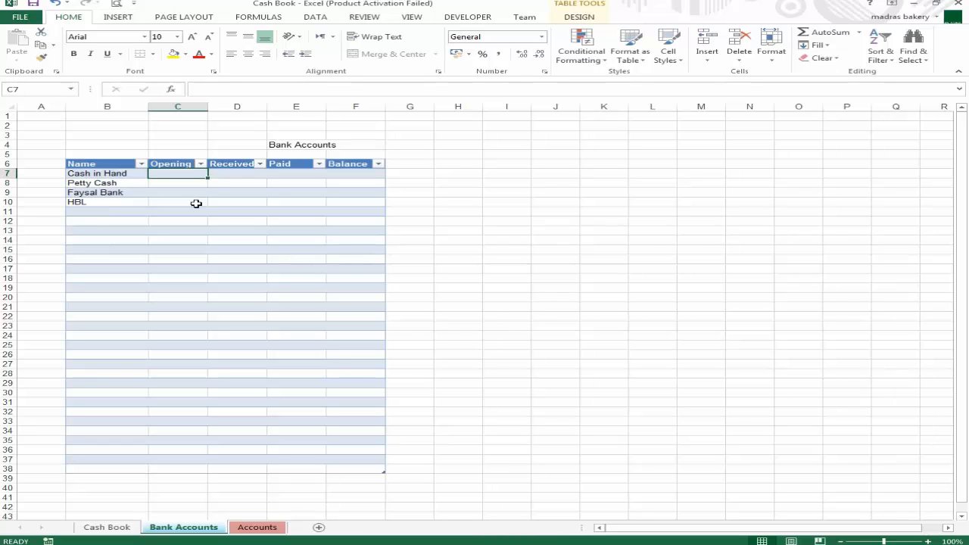
text(0)
key(Return)
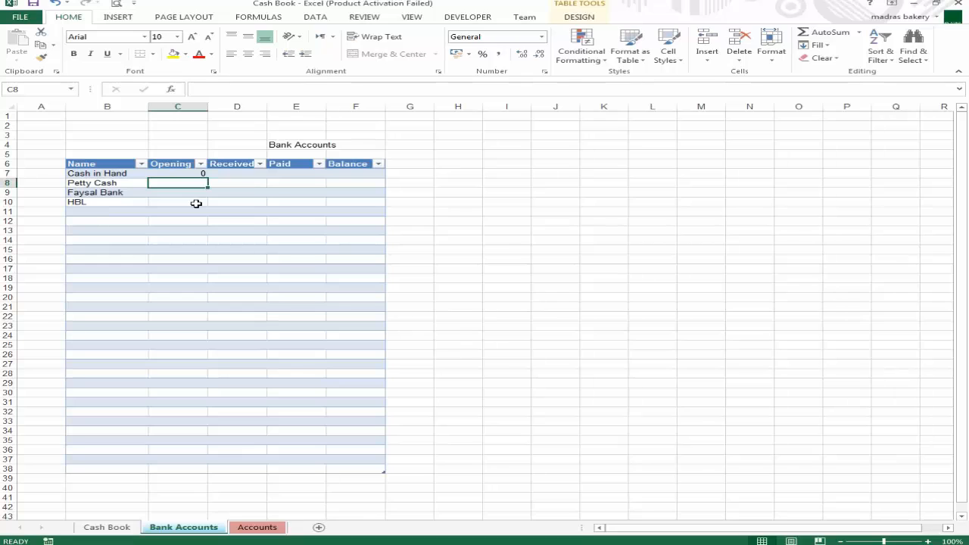
text(12000)
key(Return)
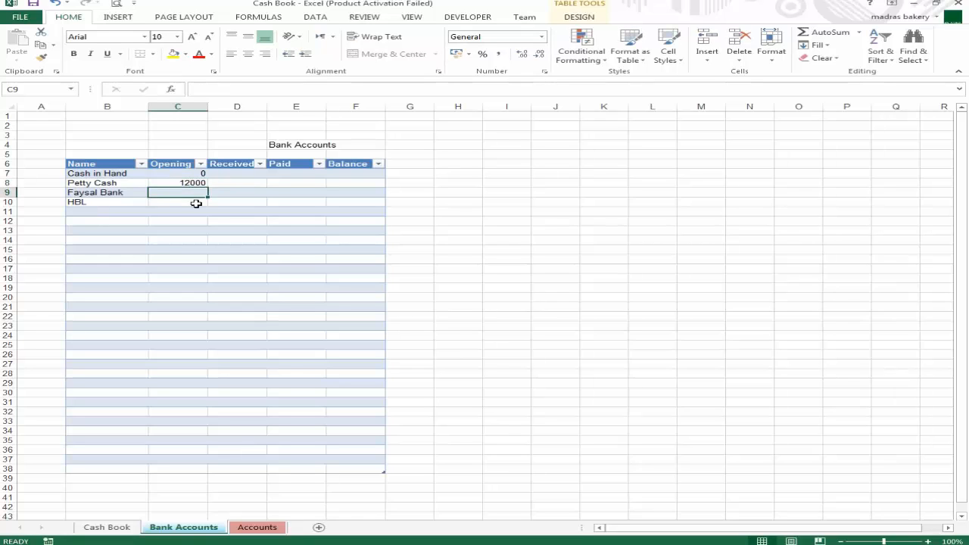
Enter opening balances of 15000 for Faysal Bank and 20000 for HBL.
key(Up)
key(Down)
text(1500)
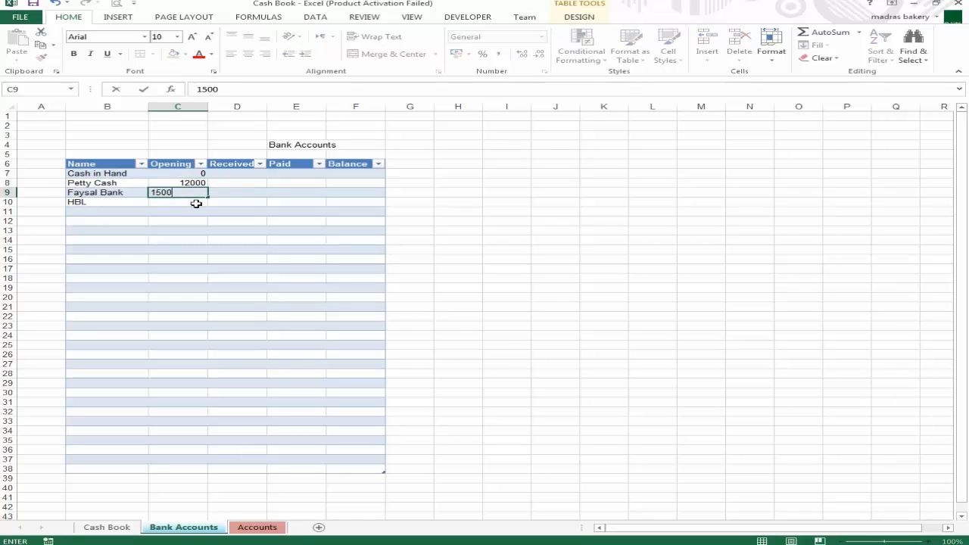
text(0)
key(Return)
key(Up)
key(Down)
key(Up)
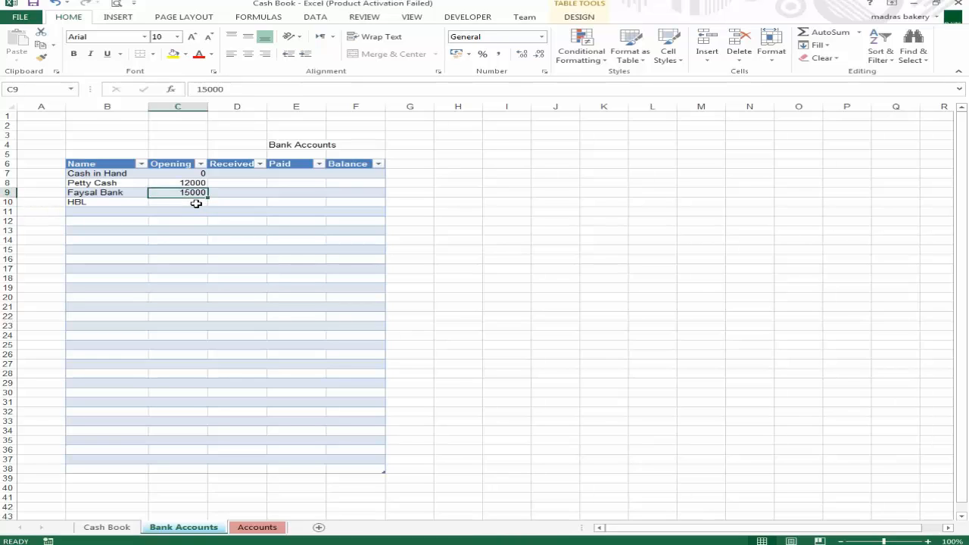
key(Down)
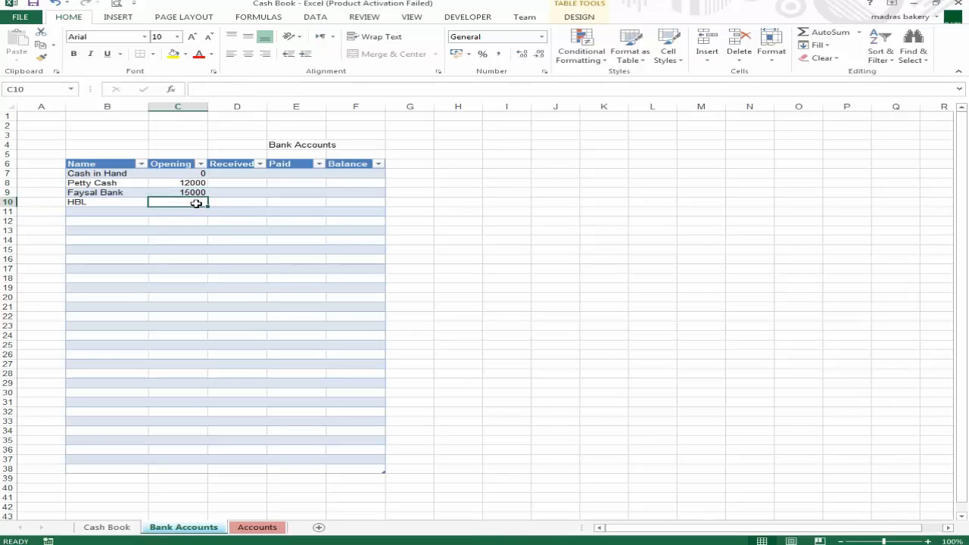
text(20000)
key(Return)
key(Up)
key(Up)
key(Up)
key(Up)
key(Right)
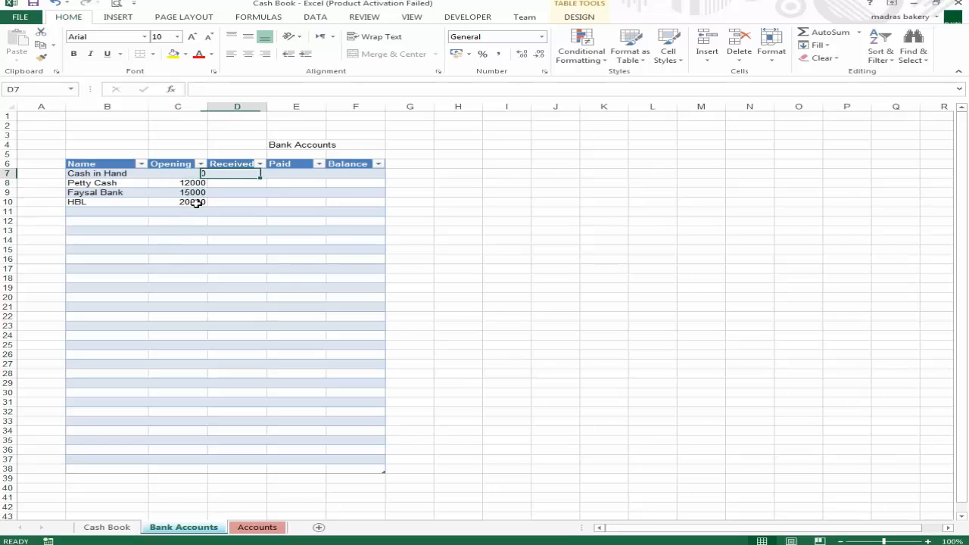
key(Right)
key(Right)
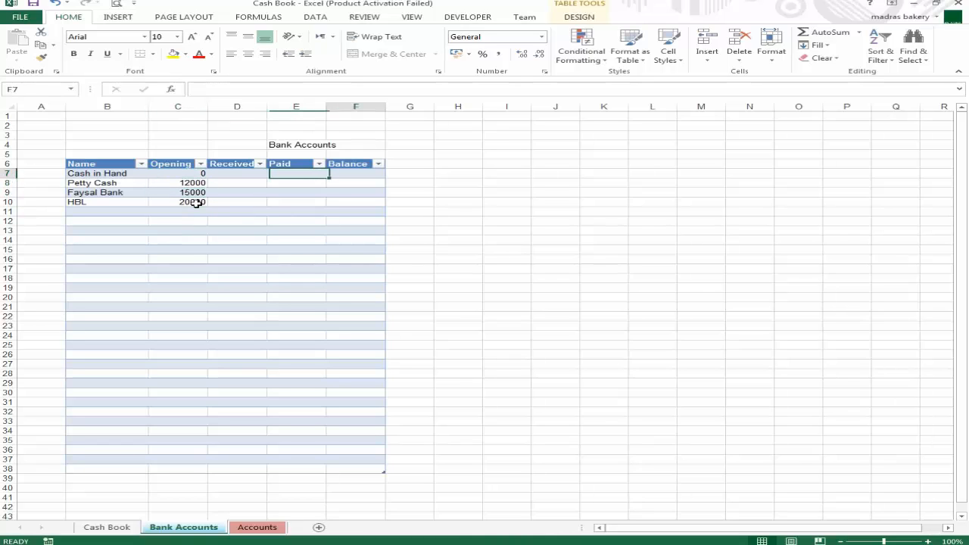
text(=)
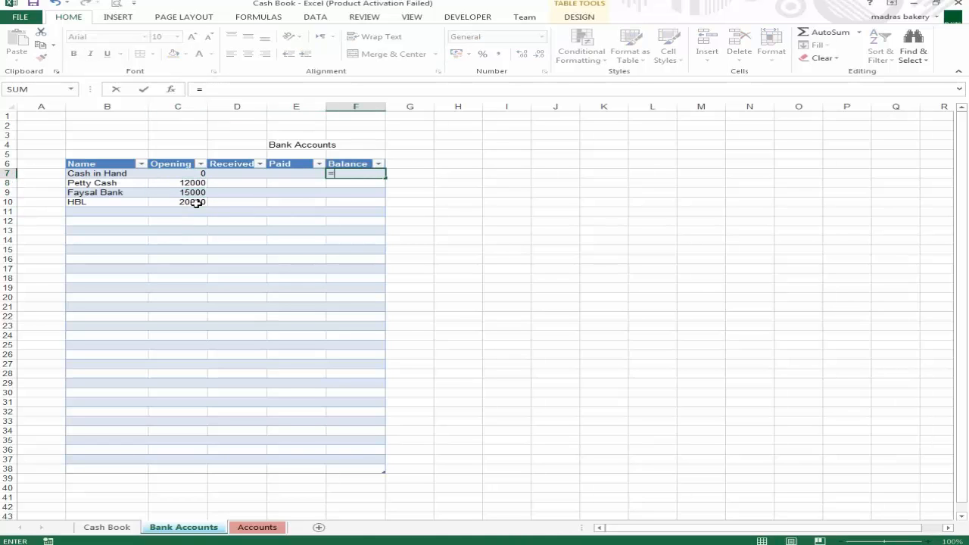
key(Left)
key(Left)
key(Left)
text(+)
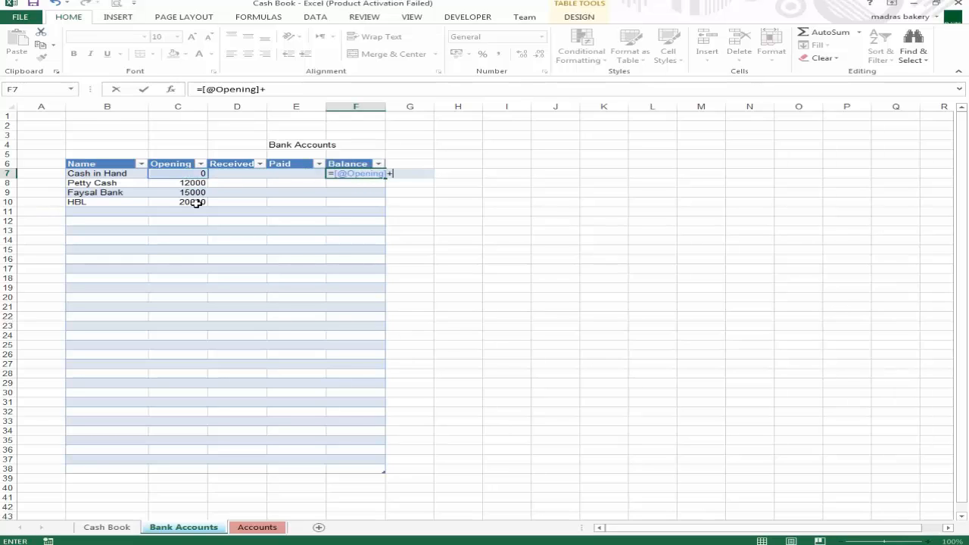
key(Left)
key(Left)
text(-)
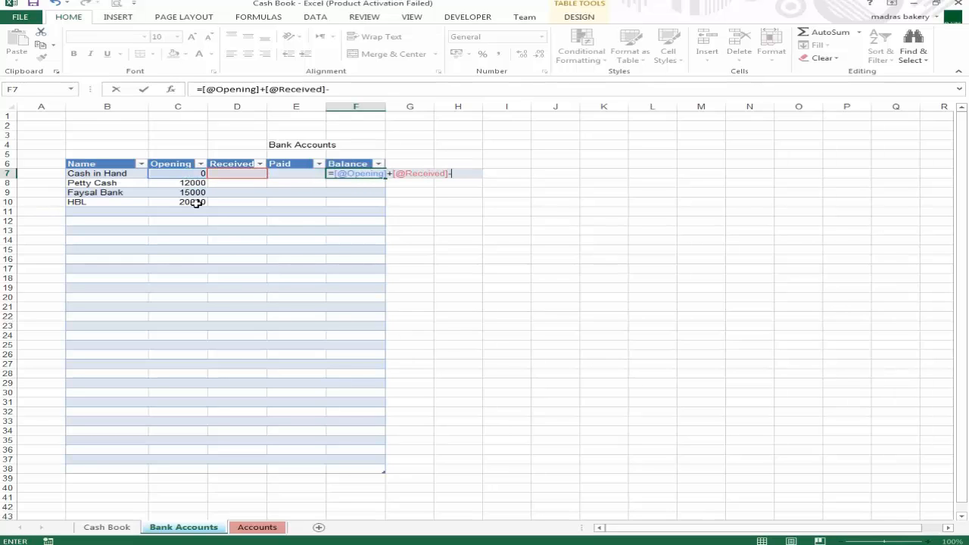
key(Left)
key(Left)
key(Right)
key(ctrl+Return)
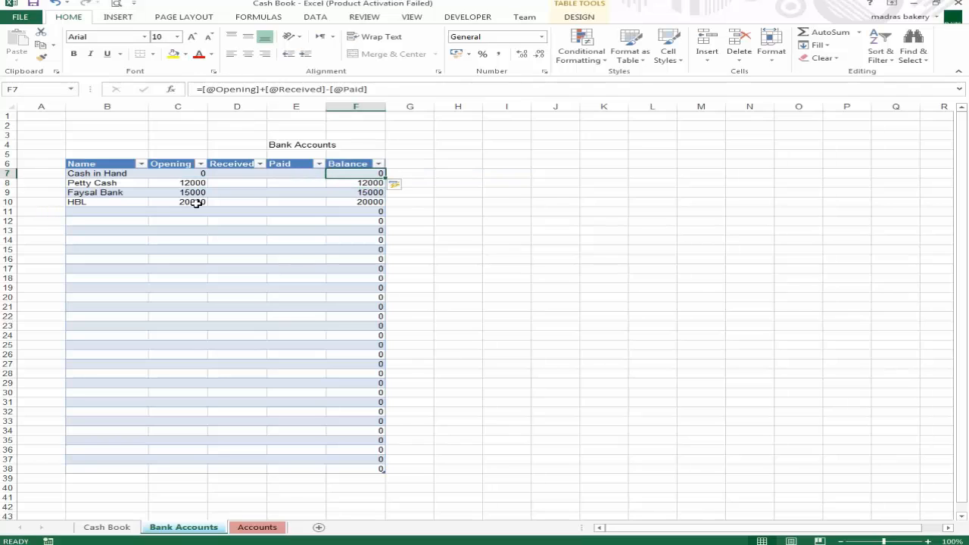
Check the formula in the first rows of the Balance column.
key(Down)
key(Down)
key(Down)
key(Up)
key(Up)
key(Up)
key(F2)
key(Return)
key(Down)
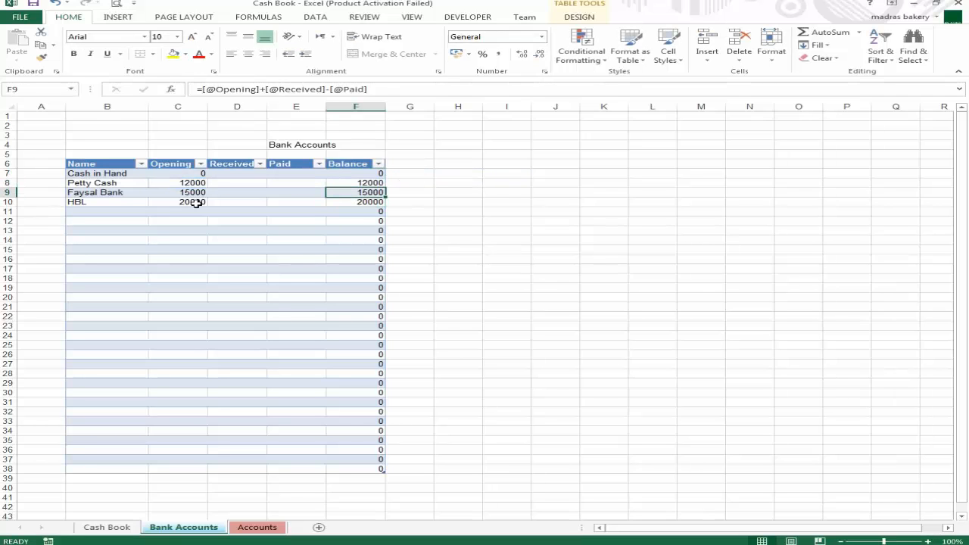
Examine the formulas in the Balance column and the Received and Paid columns of the Bank Accounts table.
key(Down)
key(Down)
key(Up)
key(Up)
key(Up)
key(Up)
key(Down)
key(Up)
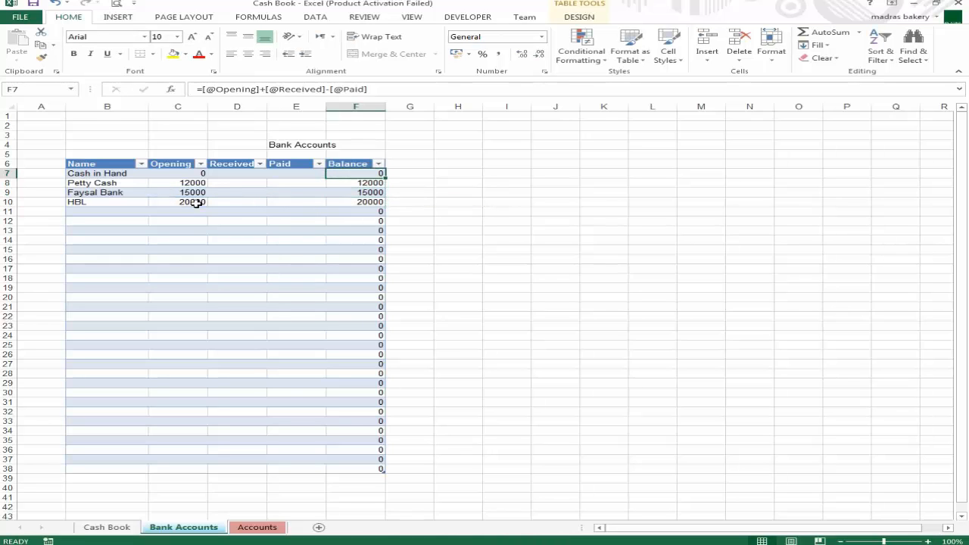
key(Left)
key(Left)
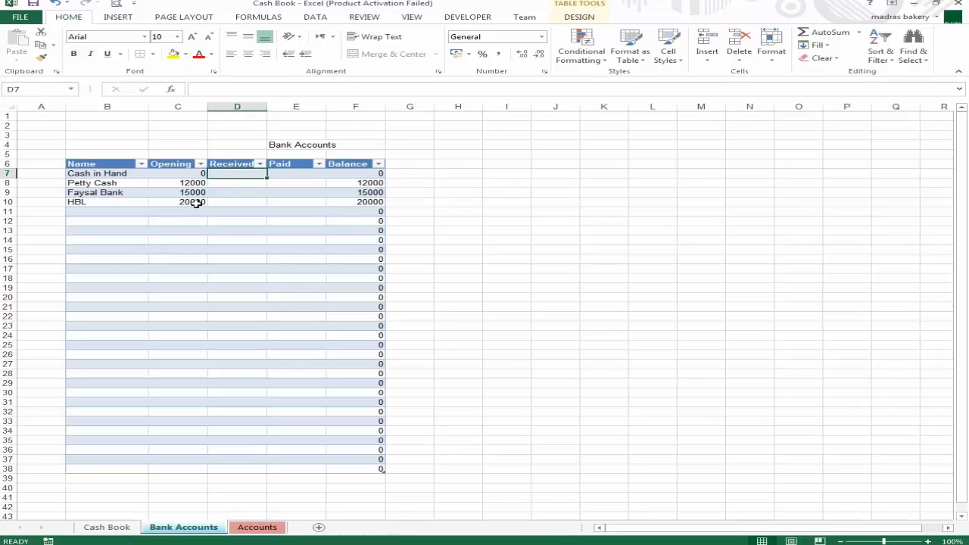
key(Right)
key(Left)
key(Right)
key(Left)
drag(79, 136, 396, 471)
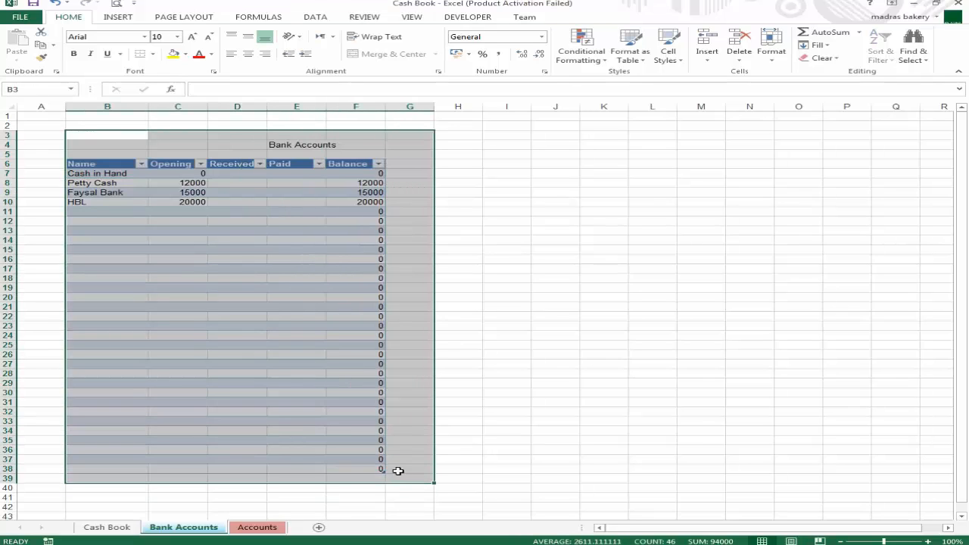
click(530, 401)
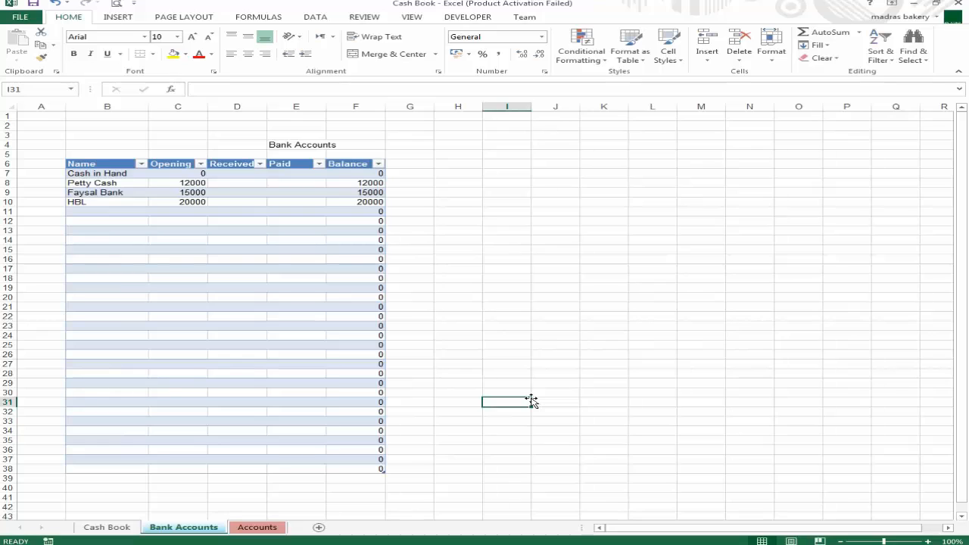
Merge and centre the Bank Accounts title across B4:F4 and fill it yellow.
click(311, 147)
key(Left)
key(Left)
key(Left)
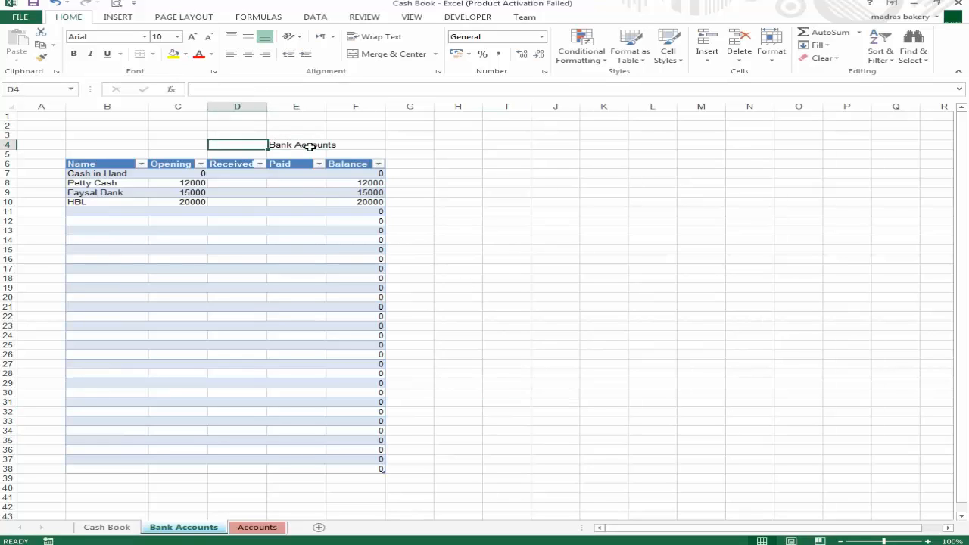
key(shift+Right)
key(shift+Right)
key(shift+Right)
key(shift+Right)
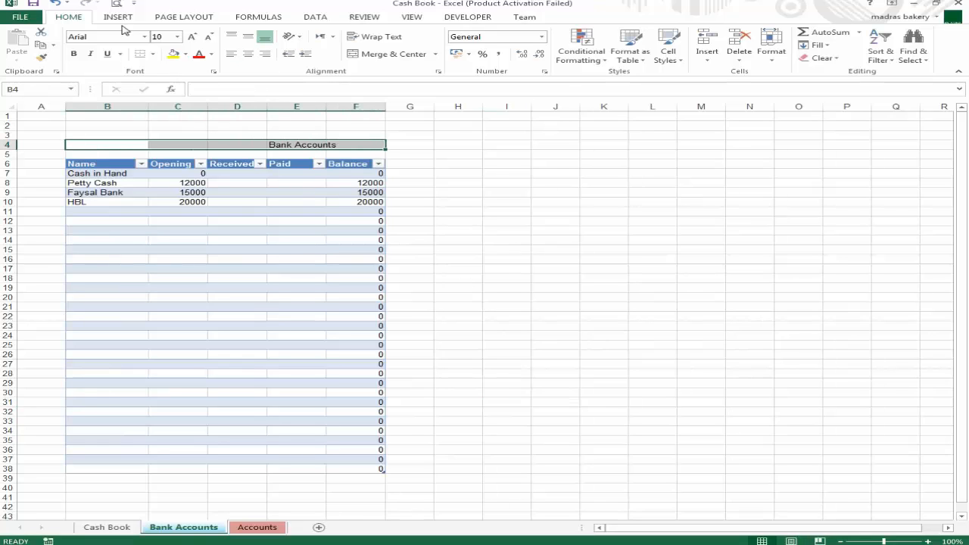
click(391, 58)
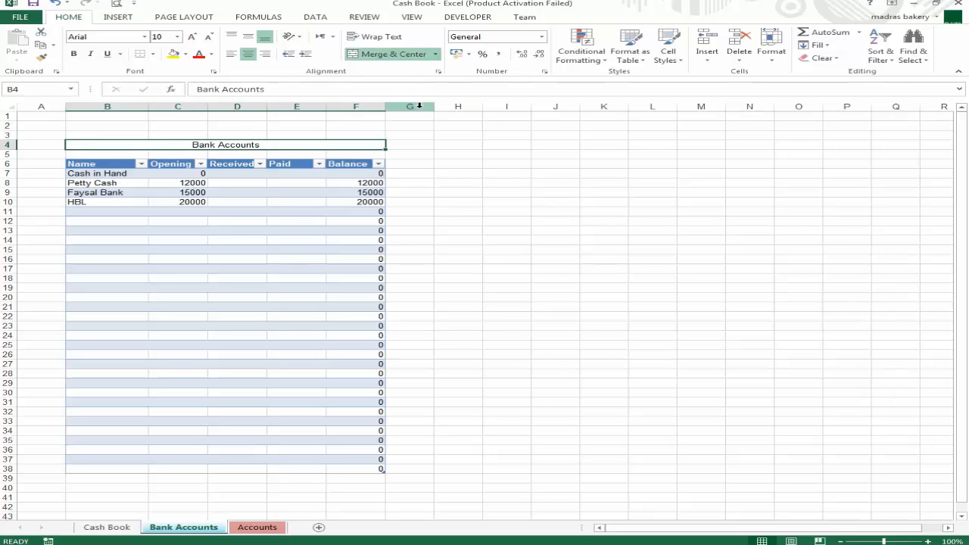
click(173, 54)
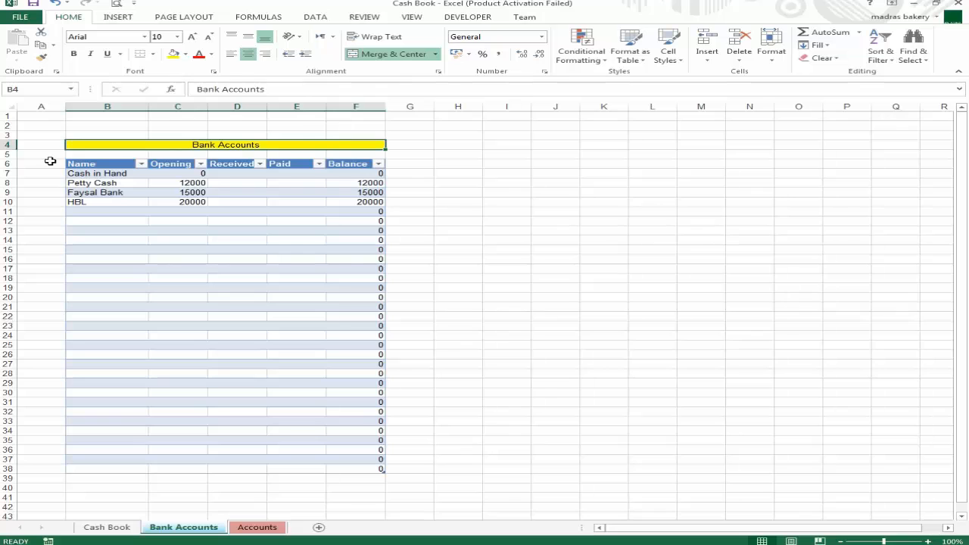
Make row 4 several times taller and enlarge the Bank Accounts title to font size 24.
drag(15, 150, 17, 189)
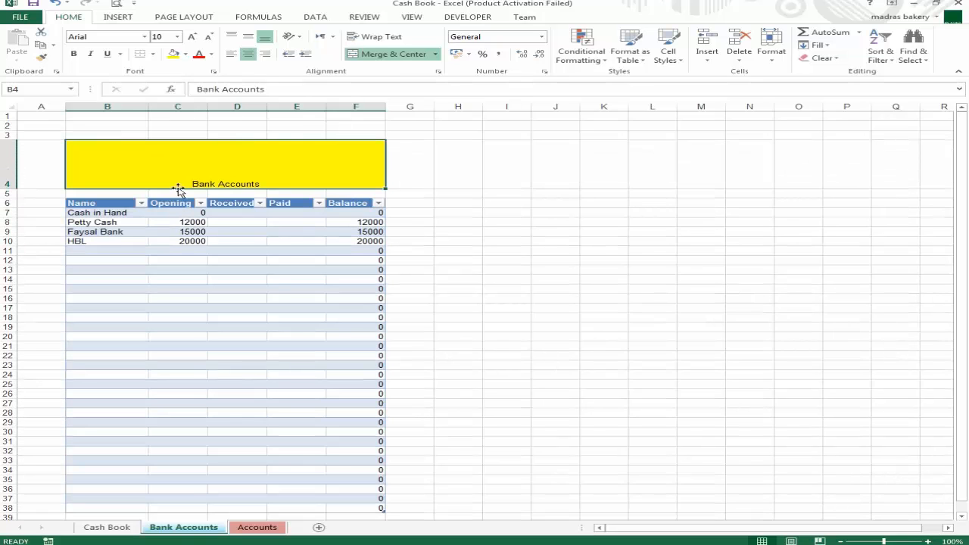
click(198, 36)
click(198, 36)
click(198, 36)
click(197, 36)
click(197, 36)
click(197, 36)
click(198, 36)
Copy the entire Bank Accounts sheet and paste it into the Accounts sheet starting at A1.
click(430, 199)
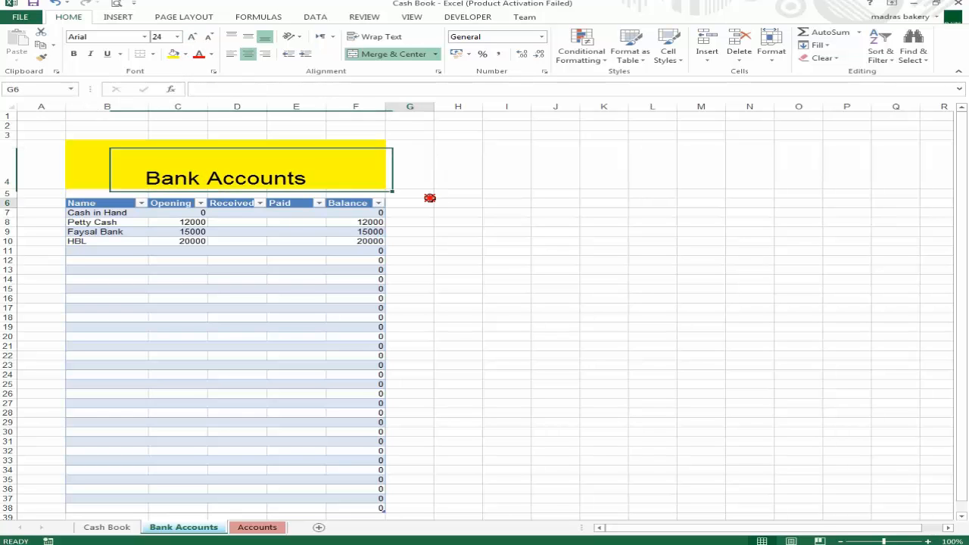
key(ctrl+a)
key(ctrl+c)
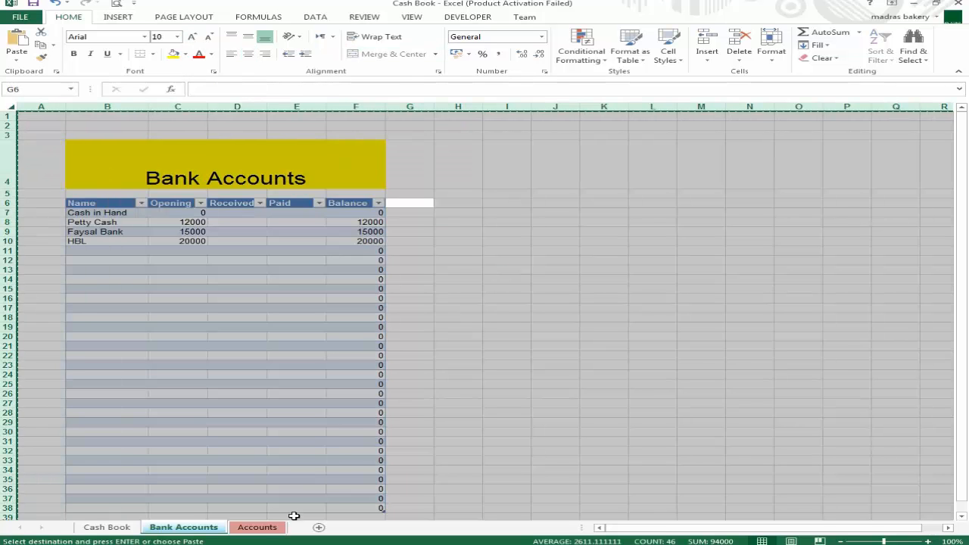
click(261, 527)
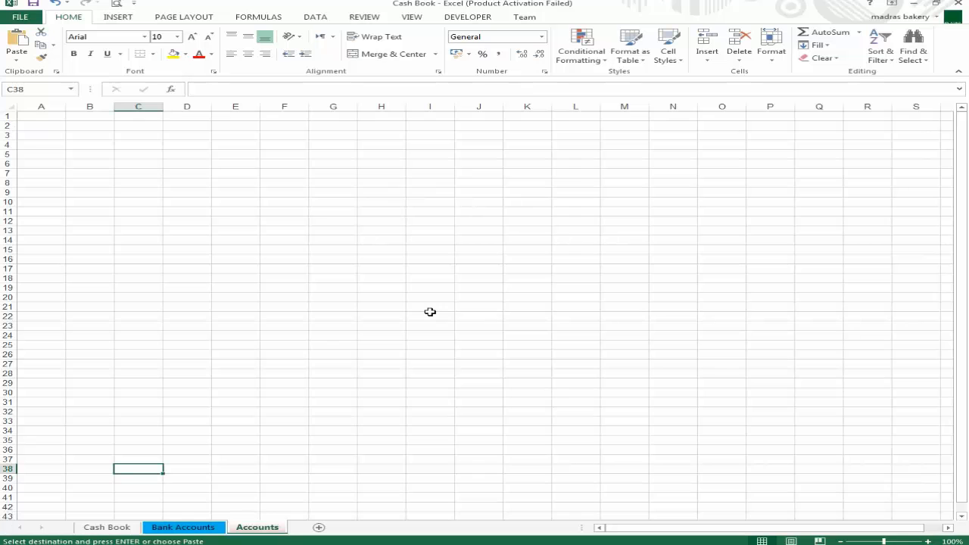
key(ctrl+Up)
key(Home)
key(Return)
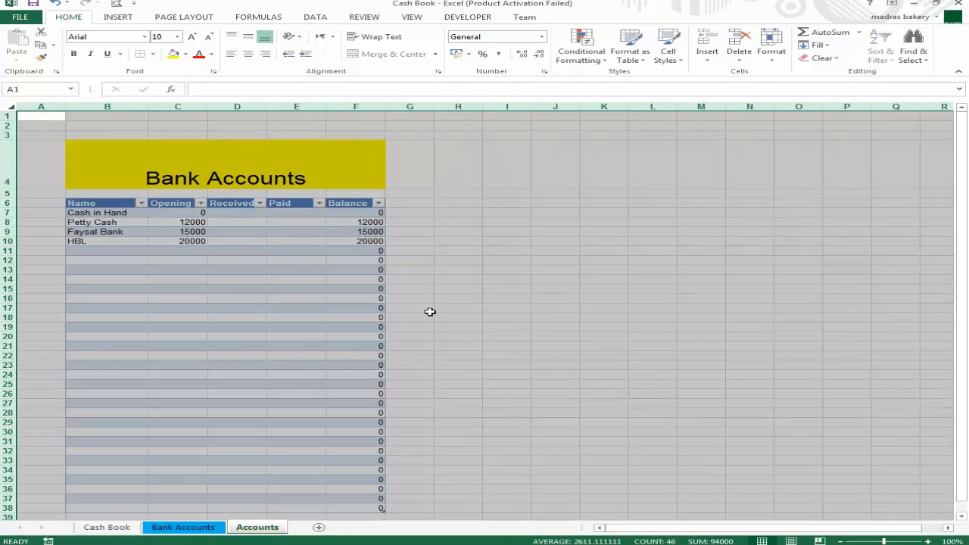
Change the title in B4 of the Accounts sheet to "Accounts".
key(F2)
key(Left)
key(Left)
key(Left)
key(Left)
key(Left)
key(Left)
key(Left)
key(Left)
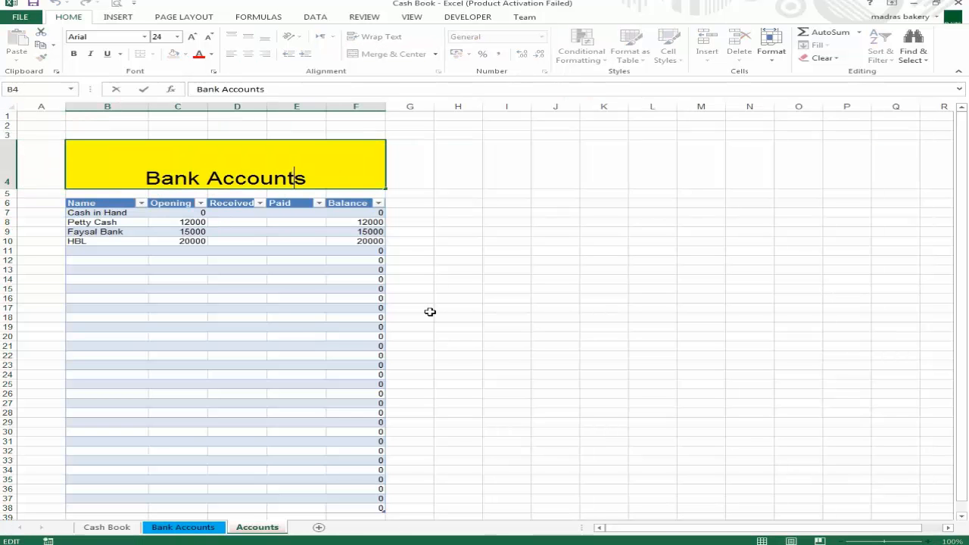
key(BackSpace)
key(BackSpace)
key(BackSpace)
key(BackSpace)
key(BackSpace)
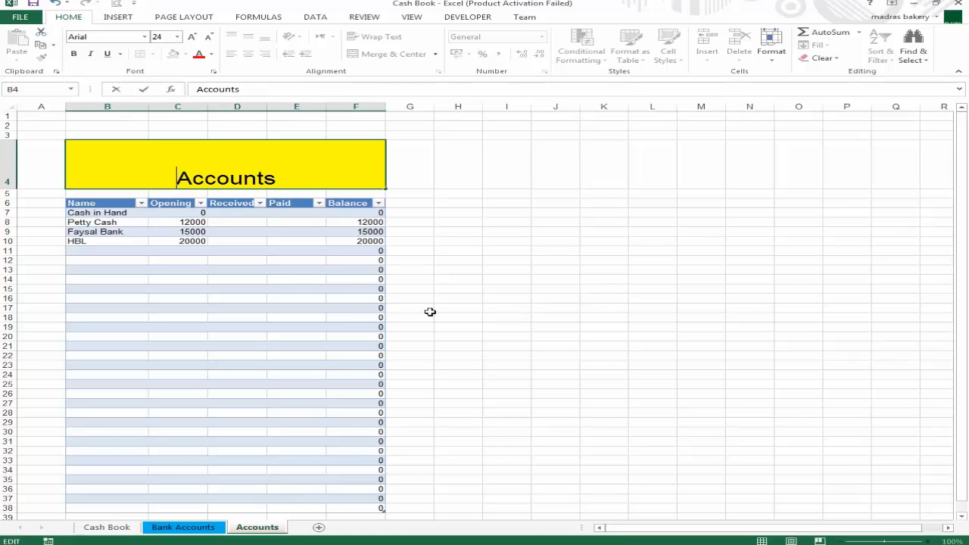
key(Return)
Delete the copied account names in B7:B10 of the Accounts sheet.
key(Down)
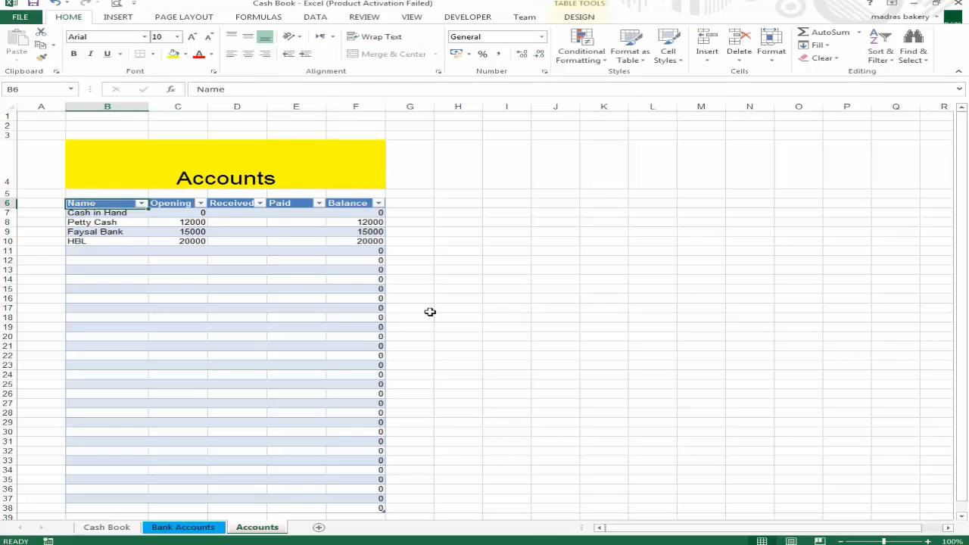
key(Down)
key(shift+Down)
key(shift+Right)
key(shift+Right)
key(shift+Down)
key(shift+Right)
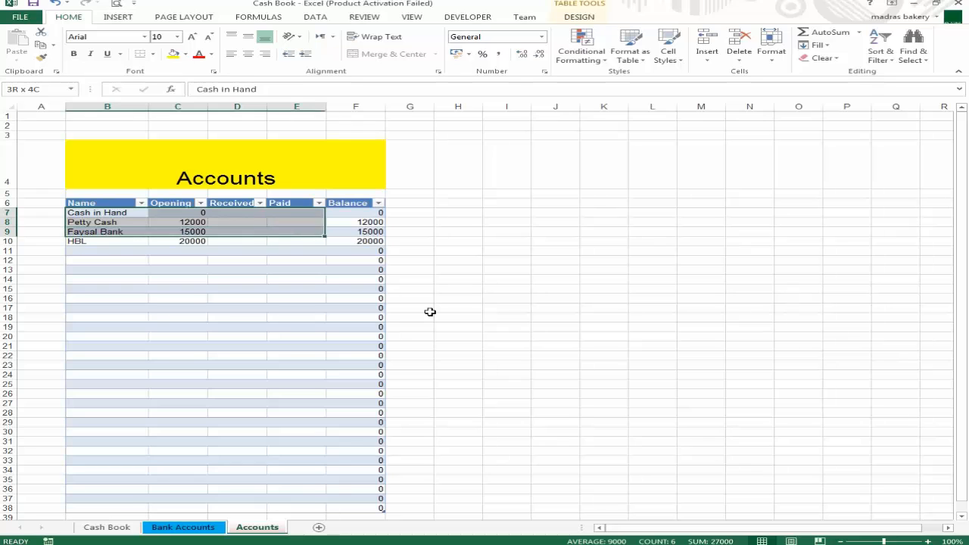
key(shift+Right)
key(shift+Down)
key(shift+Left)
key(shift+Left)
key(shift+Left)
key(shift+Left)
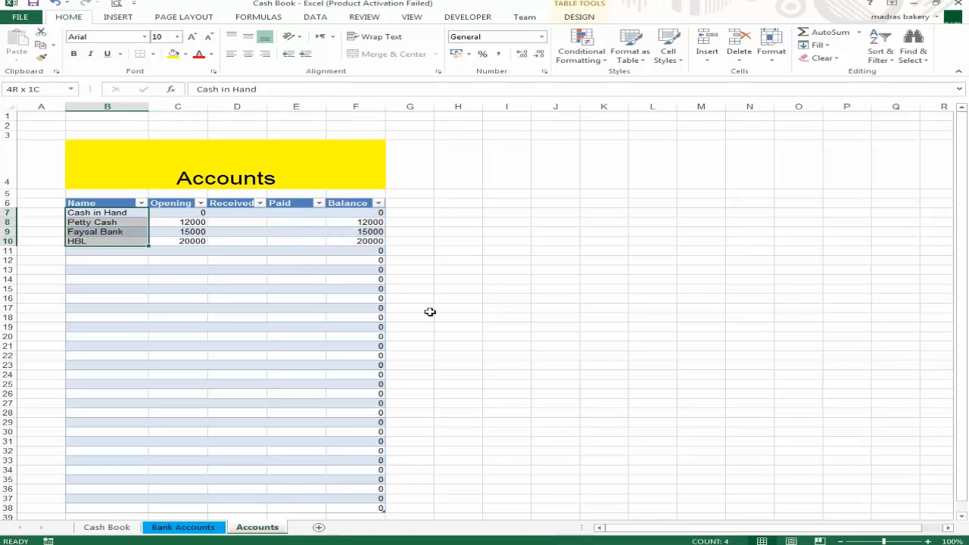
key(Delete)
Enter Sales in B7 and Purchase in B8 as account names.
key(shift+Up)
key(shift+Up)
key(shift+Up)
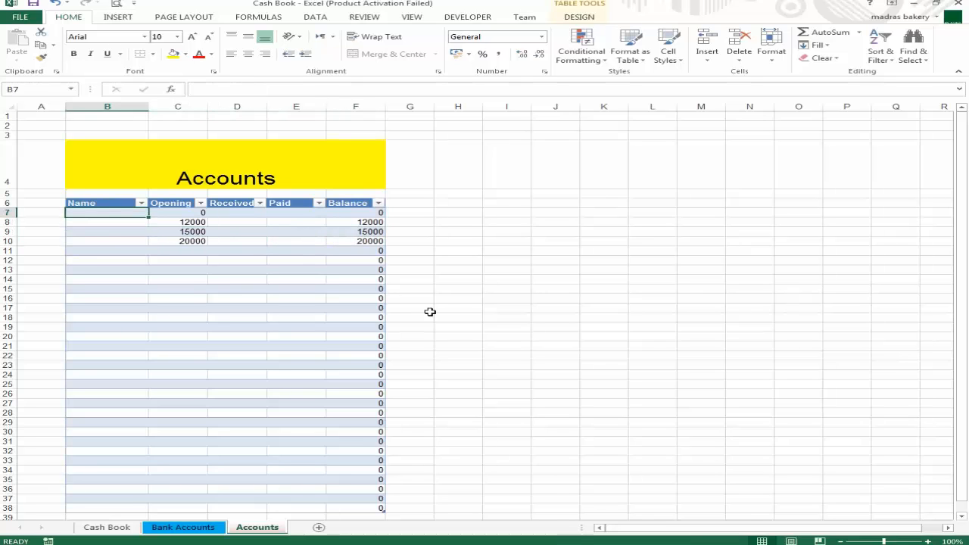
text(Sa)
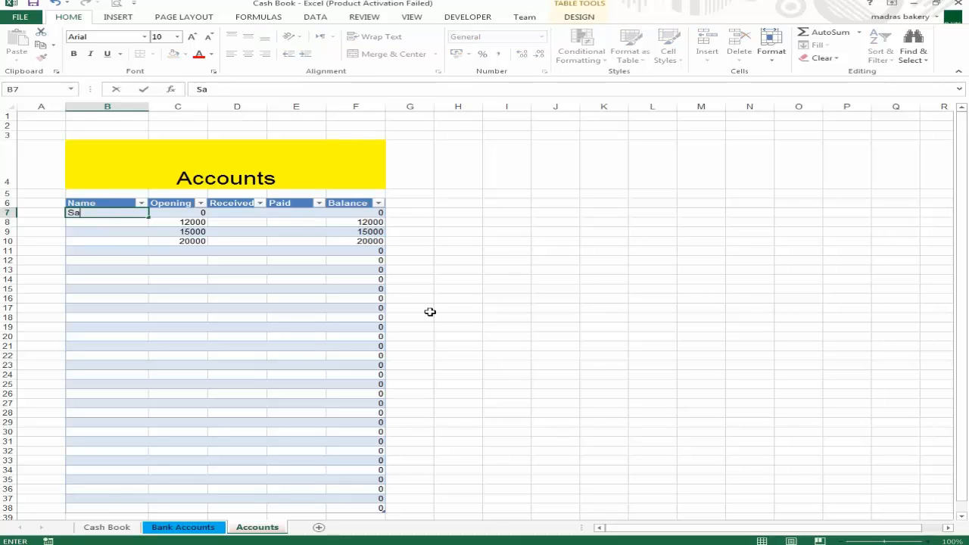
text(les)
key(Return)
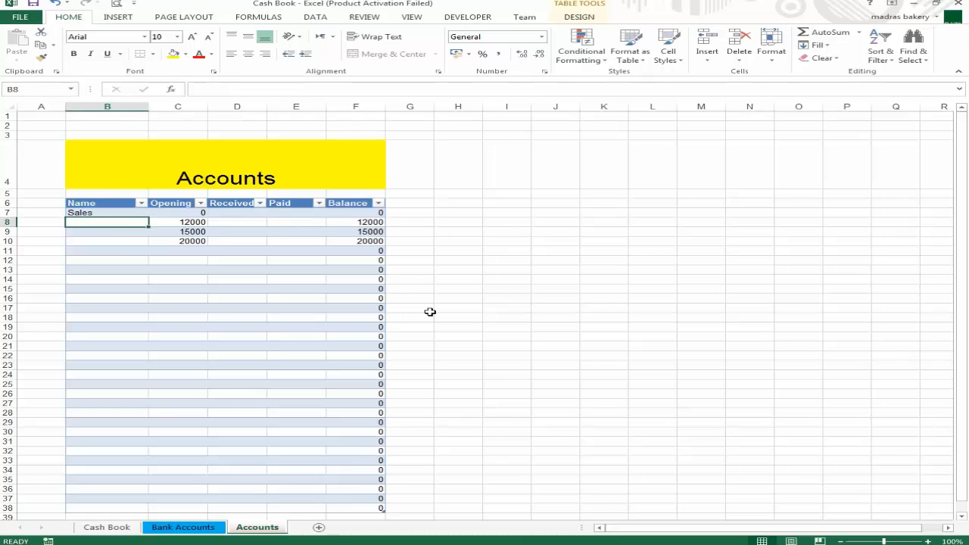
key(Up)
key(Down)
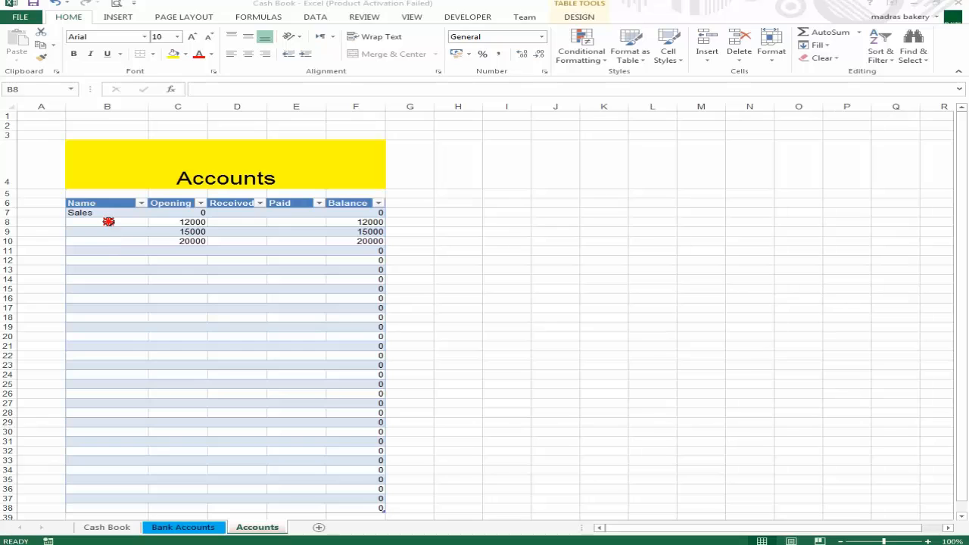
click(108, 221)
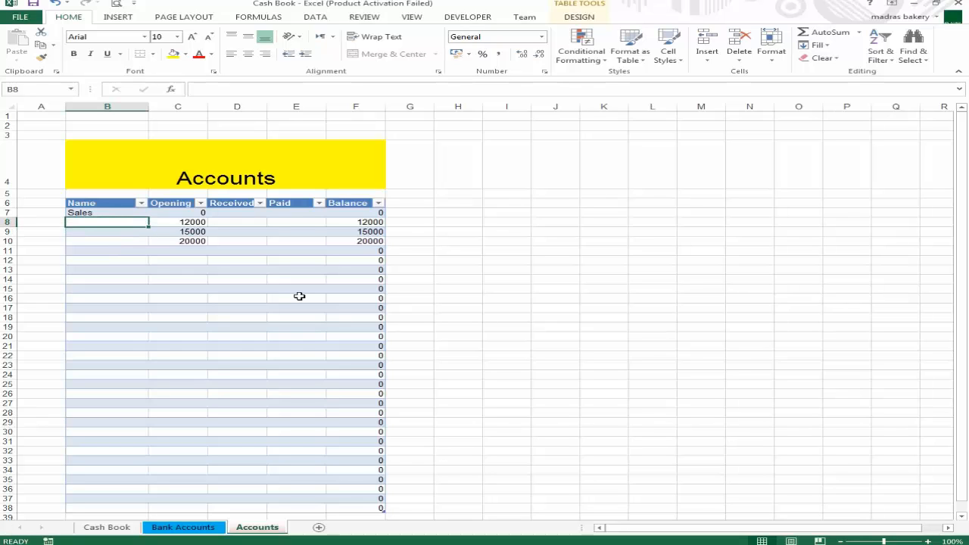
text(urchase)
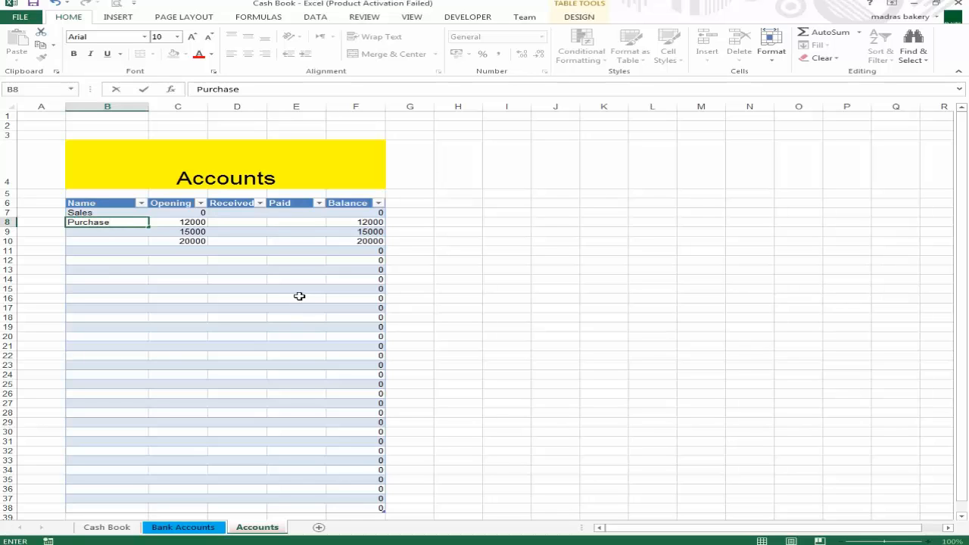
key(Return)
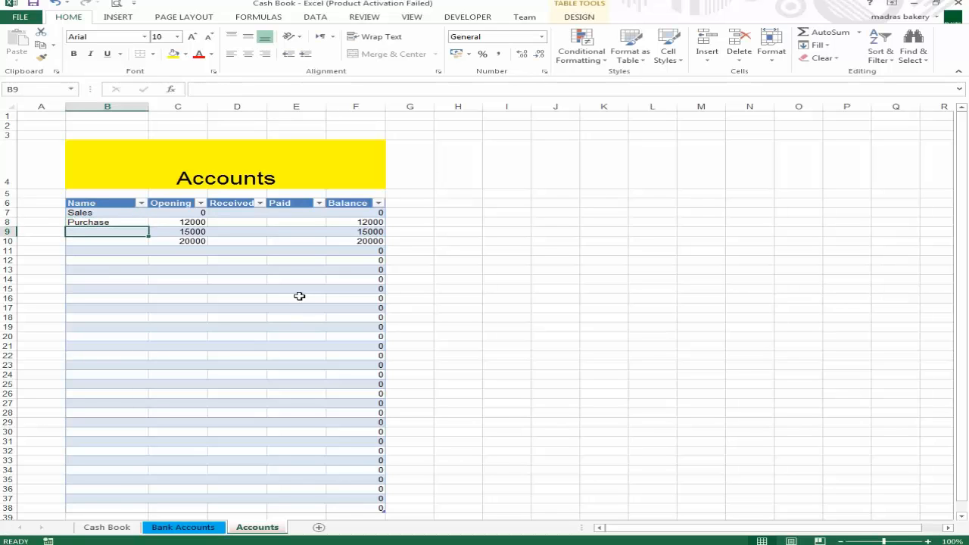
Enter Salary Expense as the account name in B9.
key(Up)
key(Up)
key(Down)
key(Down)
text(Sala)
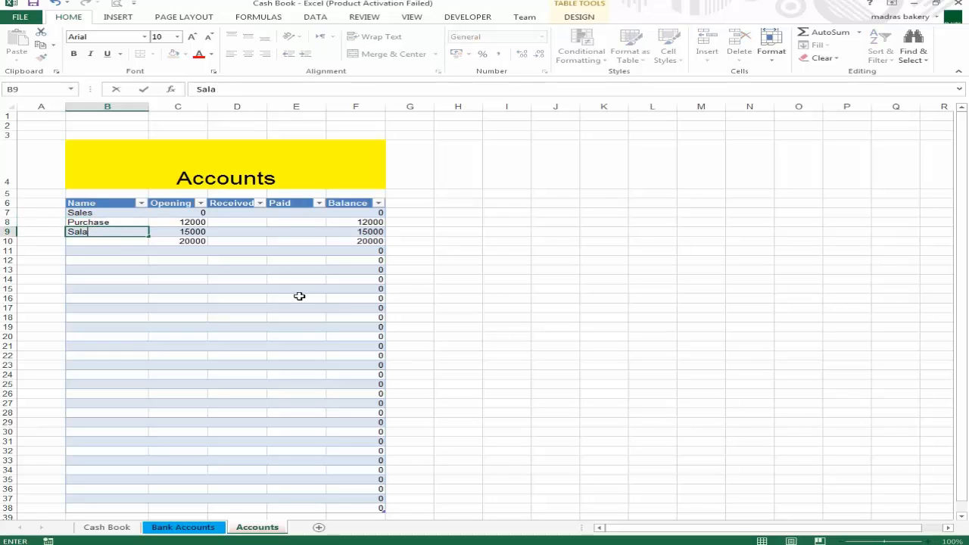
text(ry Exp)
text(enses)
key(Return)
key(Up)
key(F2)
key(BackSpace)
key(Return)
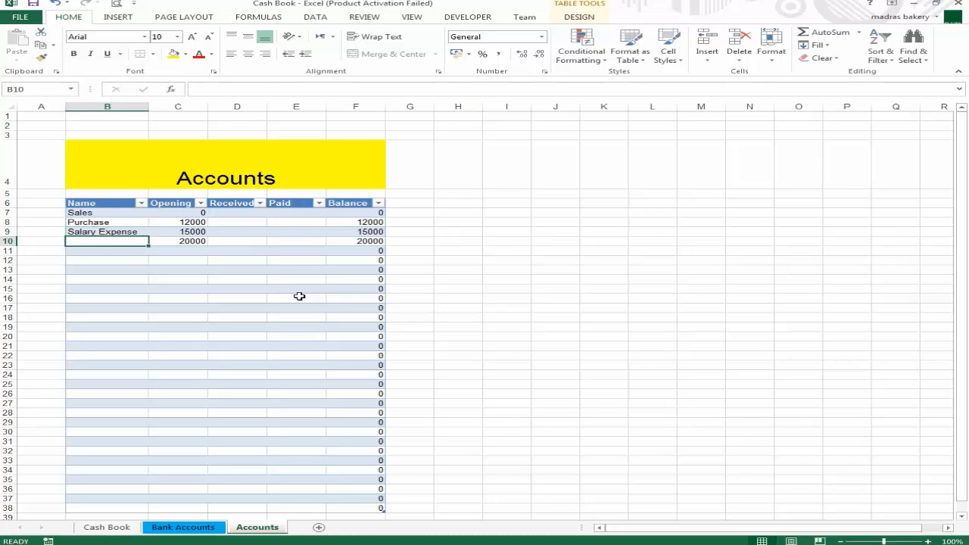
Enter the account names Telephone in B10 and Utility in B11.
text(Telephone)
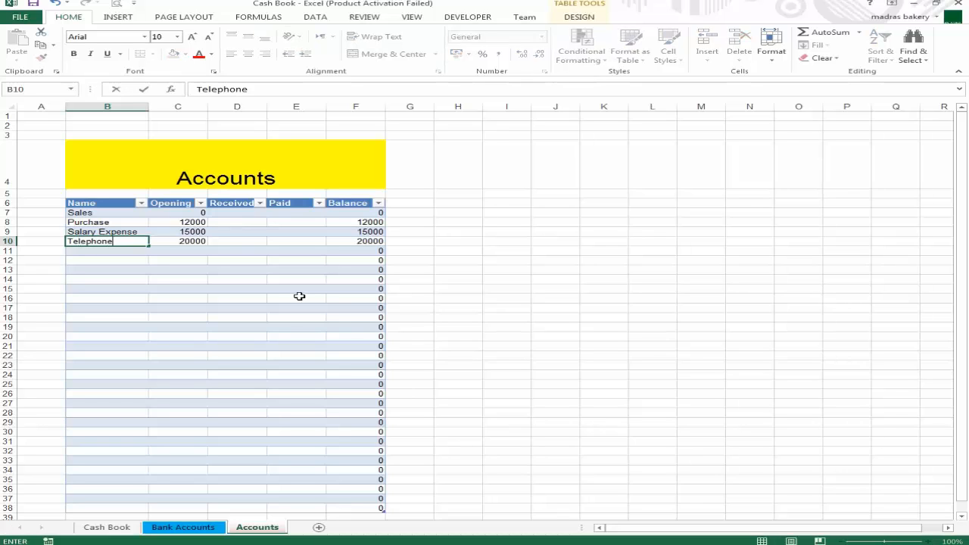
key(Return)
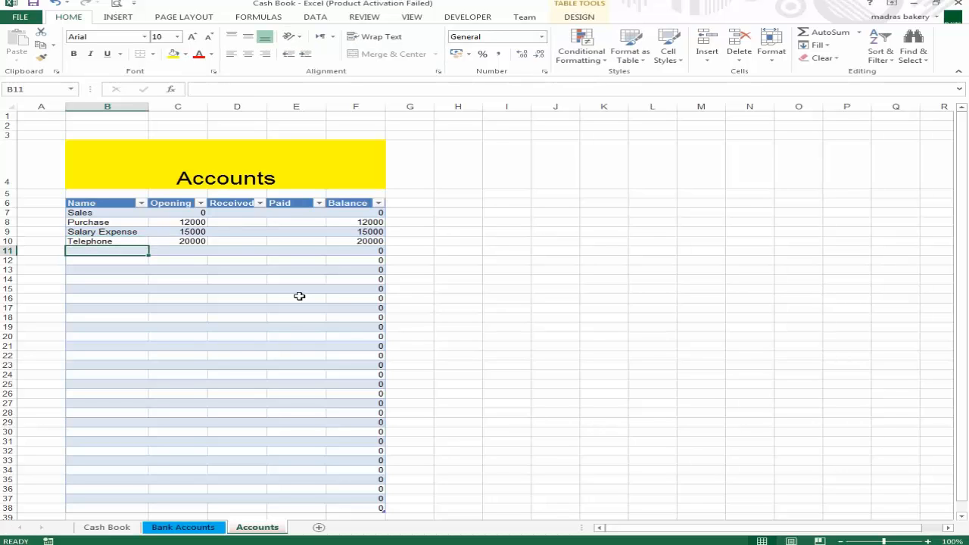
text(Utility)
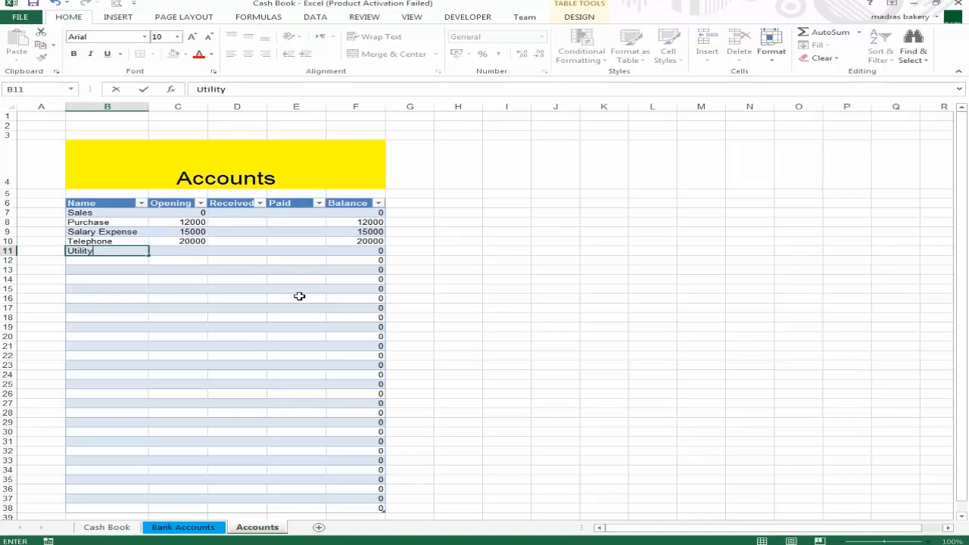
key(Return)
Clear the opening balances in C7:C11 of the Accounts table.
key(Up)
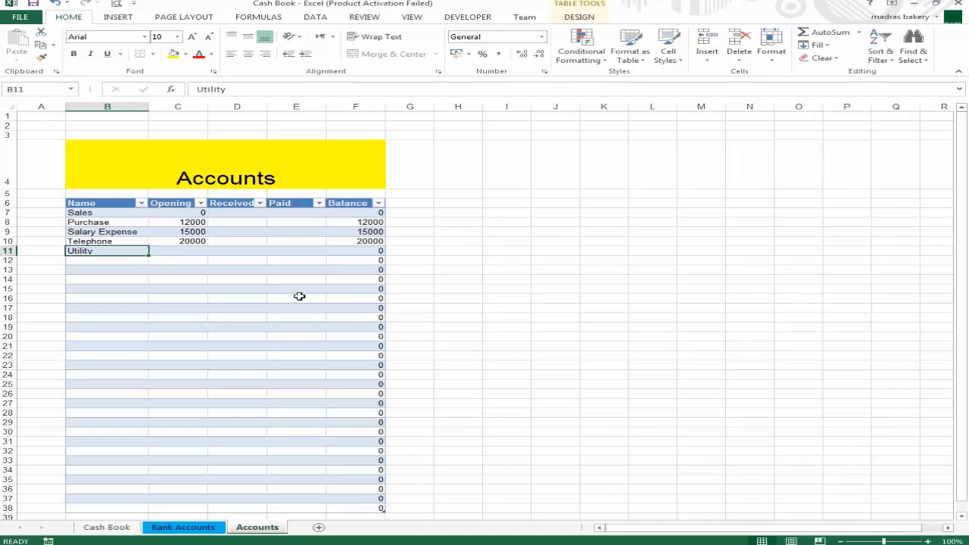
key(Right)
key(Up)
key(Up)
key(Up)
key(Up)
key(shift+Down)
key(shift+Down)
key(shift+Down)
key(shift+Down)
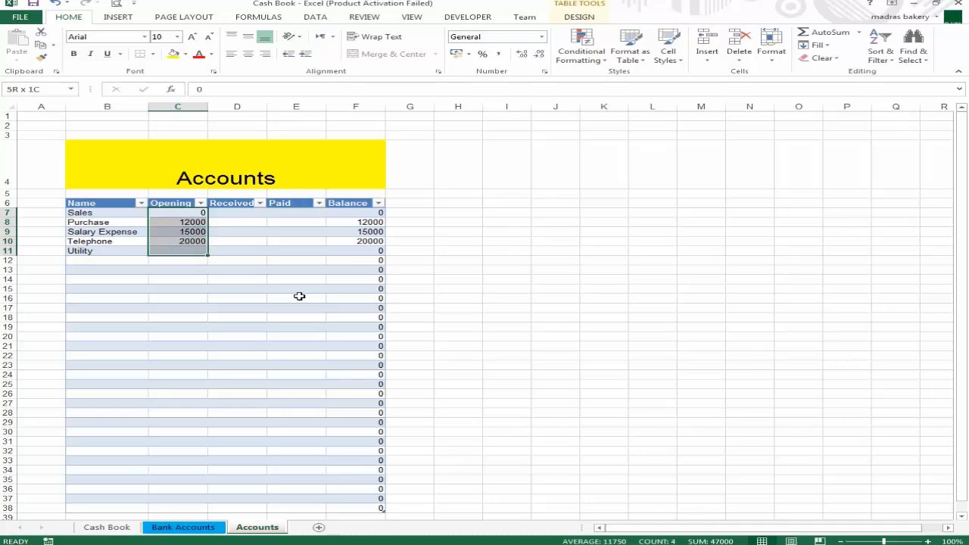
key(Delete)
key(Right)
key(Left)
key(Right)
key(Left)
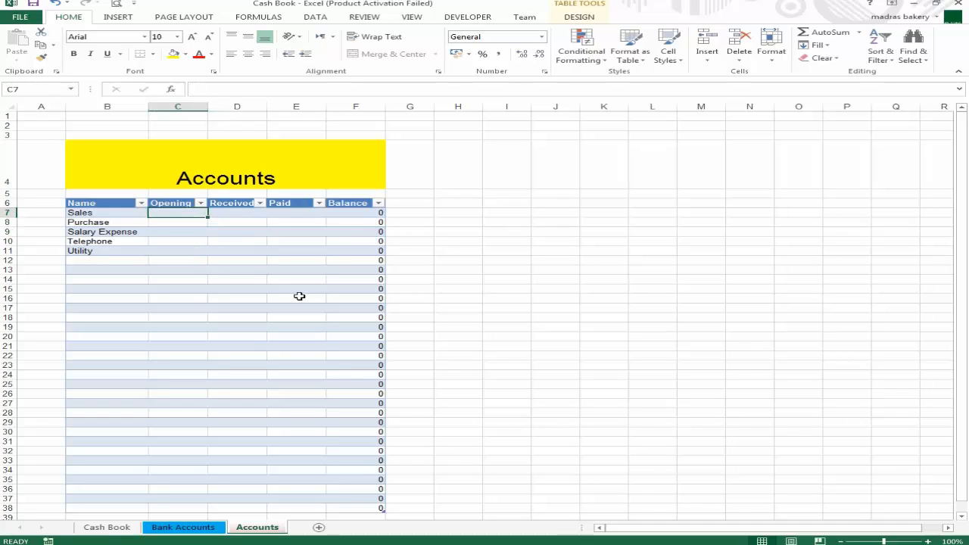
Rename the Received column header of the Accounts table to "In".
key(Right)
key(Up)
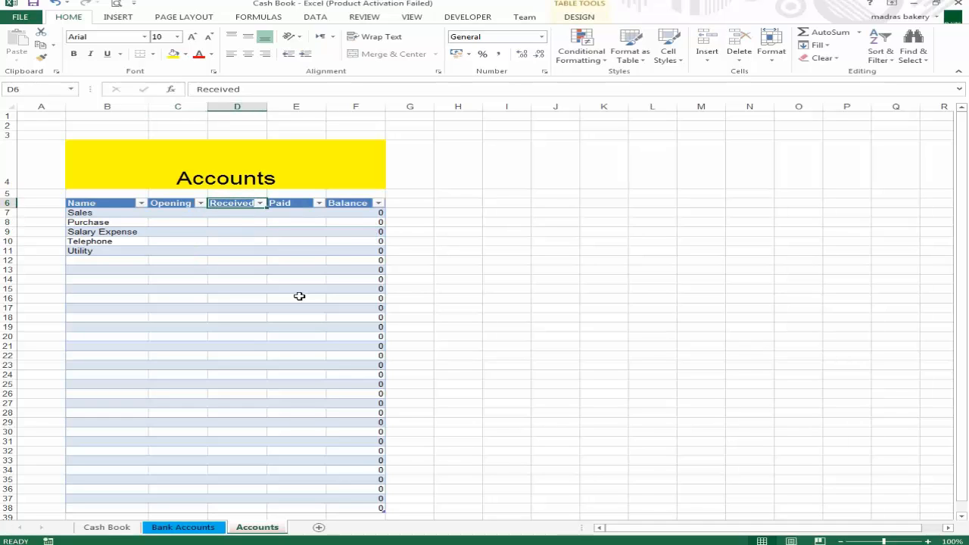
key(Up)
key(Down)
text(In)
key(Return)
key(Up)
key(Right)
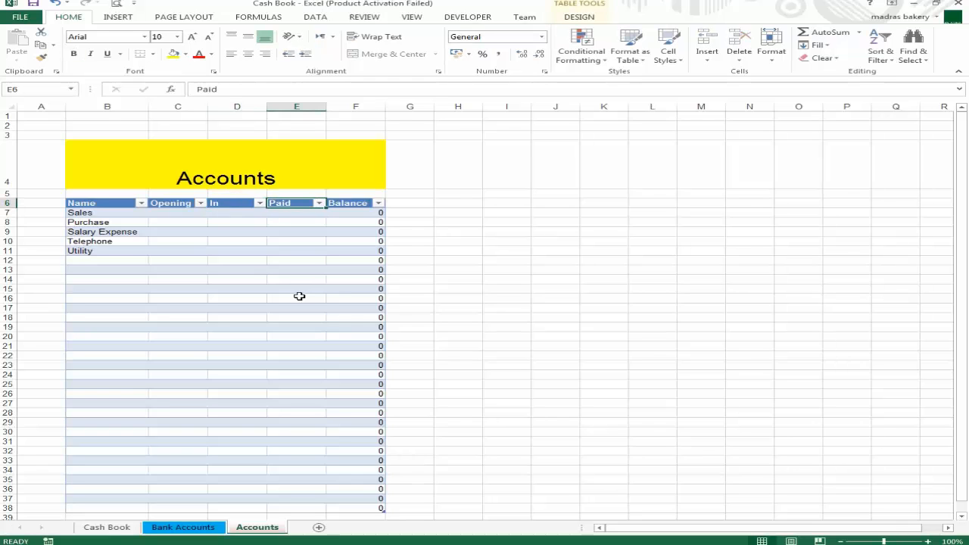
Rename the Paid column header of the Accounts table to "Out".
text(Out)
key(Tab)
key(Down)
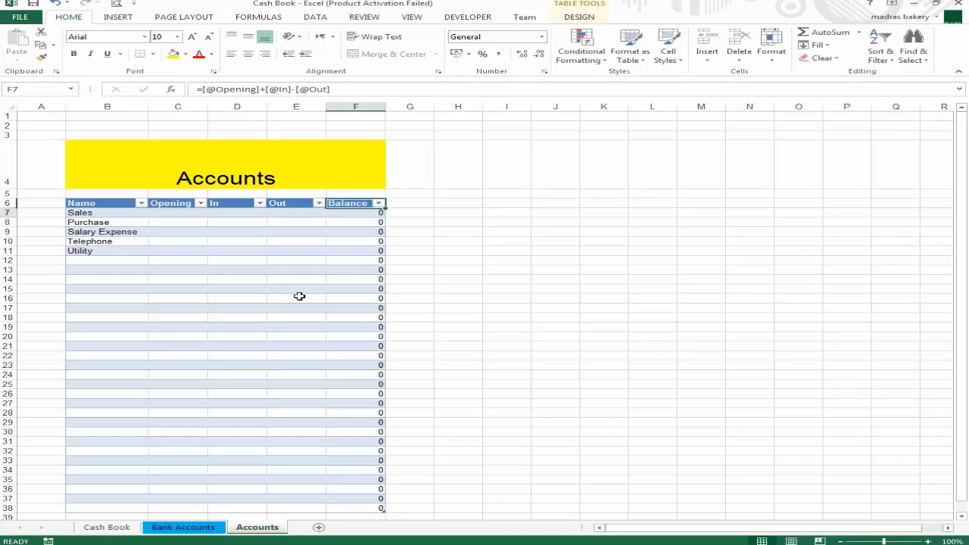
Examine the Balance formula in the first row of the Accounts table and the Opening, In and Out cells it uses.
key(Down)
key(Up)
key(F2)
key(Return)
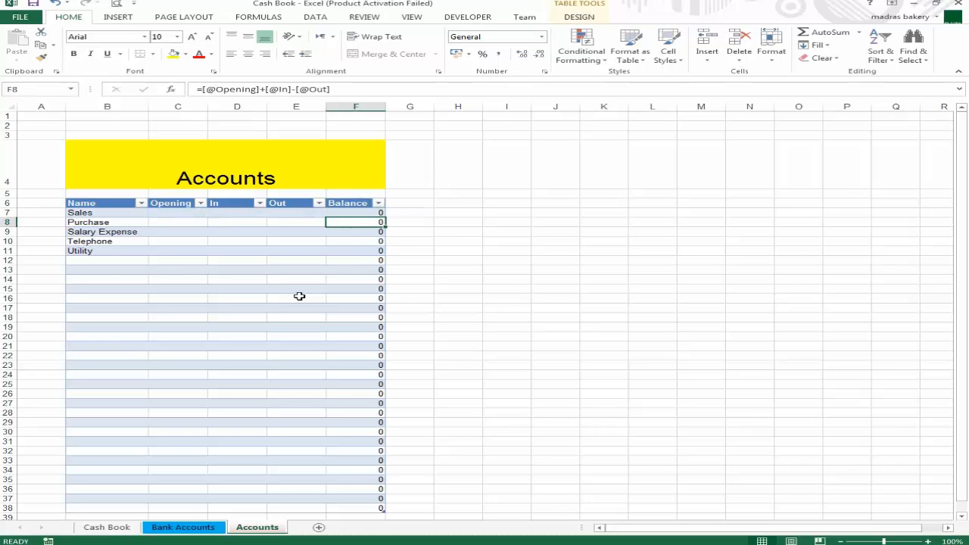
key(Up)
key(Down)
key(Up)
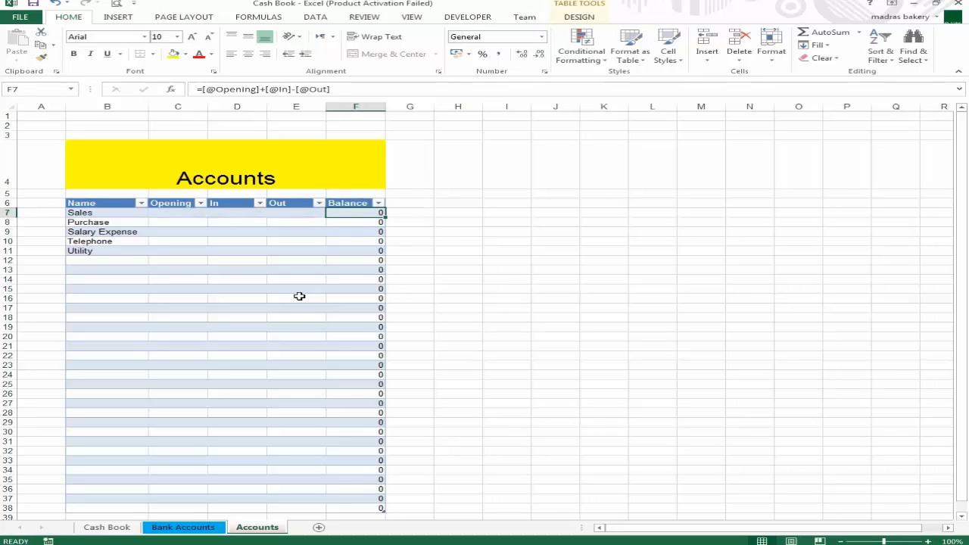
key(Left)
key(Left)
key(Left)
key(Right)
key(Right)
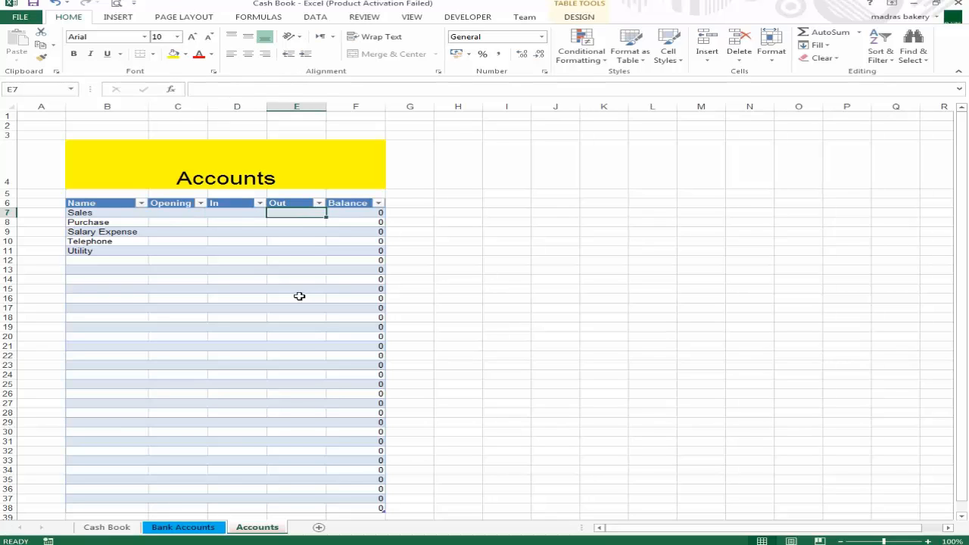
key(Right)
key(Down)
key(Up)
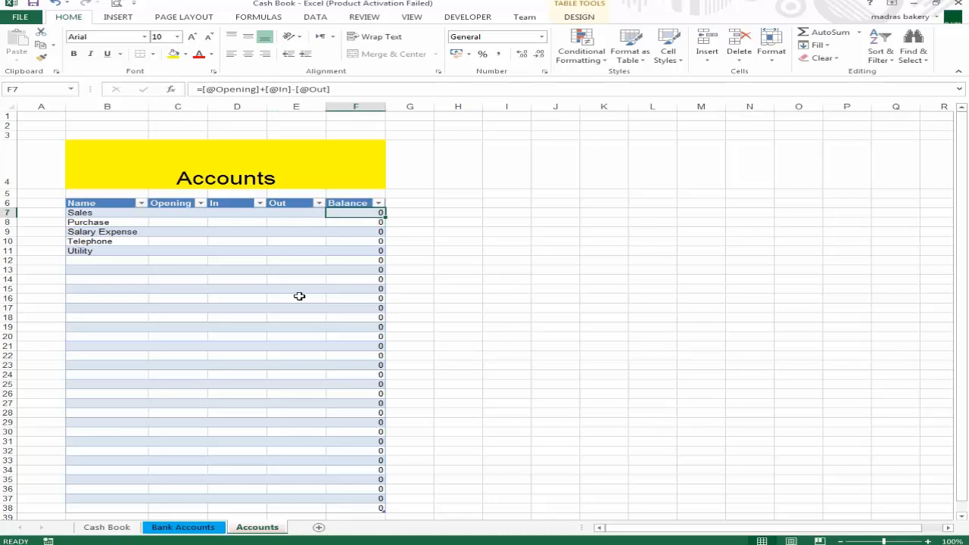
key(Down)
key(Up)
click(167, 215)
click(231, 212)
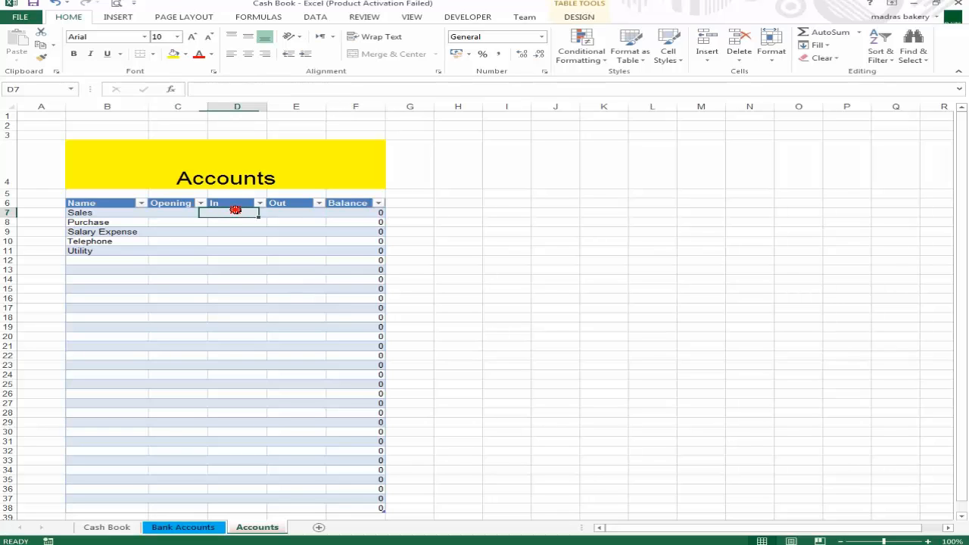
click(286, 211)
click(358, 212)
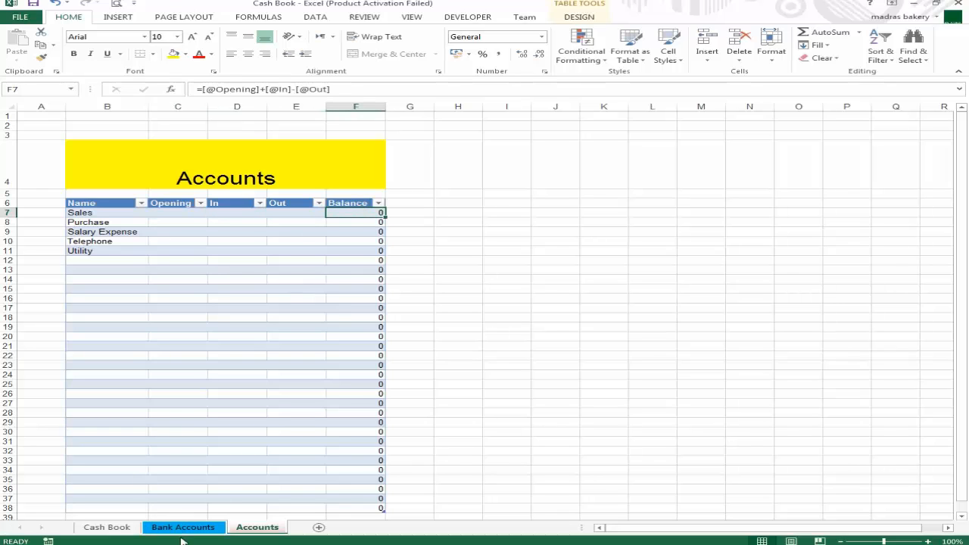
On the Cash Book sheet, set the data validation of the Receipts Account cell B9 to allow a List.
click(182, 527)
click(237, 298)
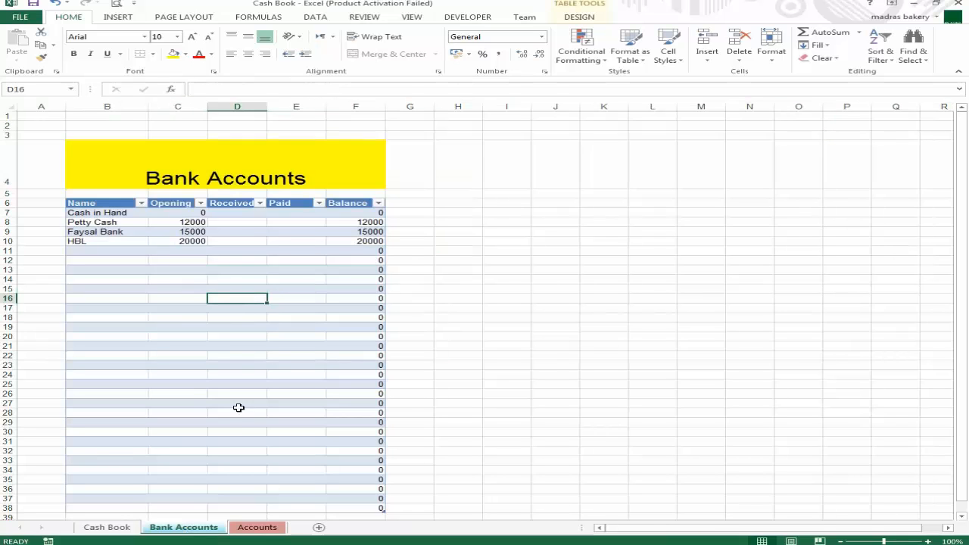
click(107, 527)
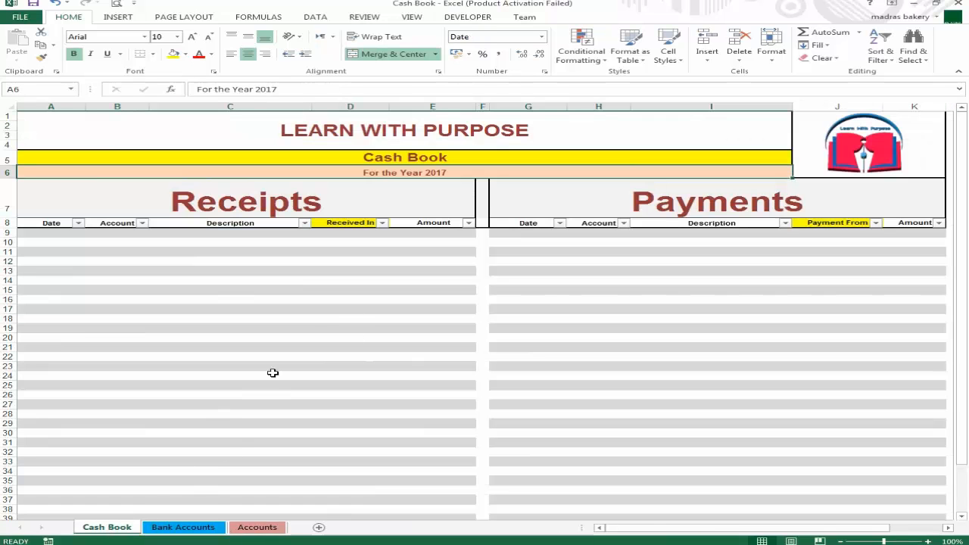
click(257, 237)
key(Left)
key(Left)
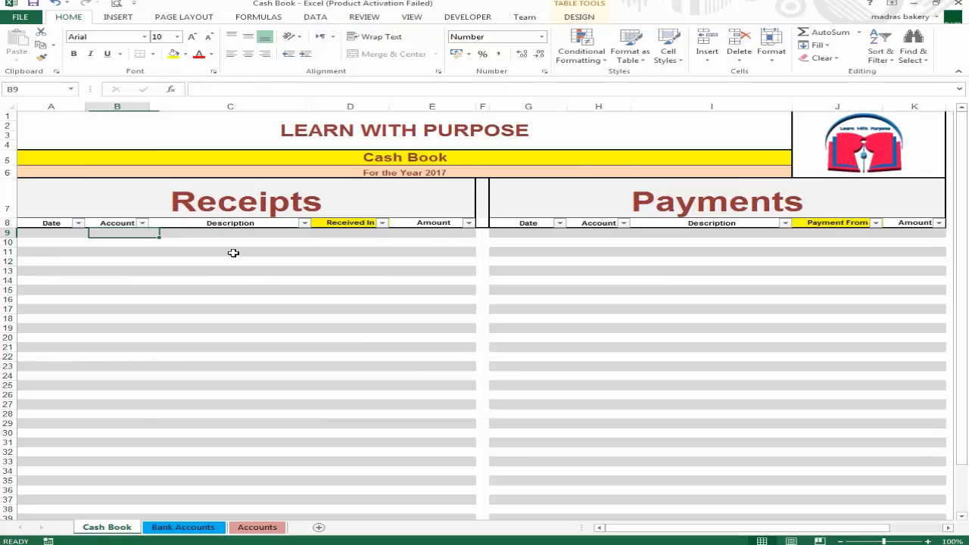
key(Right)
key(Up)
key(Down)
click(317, 18)
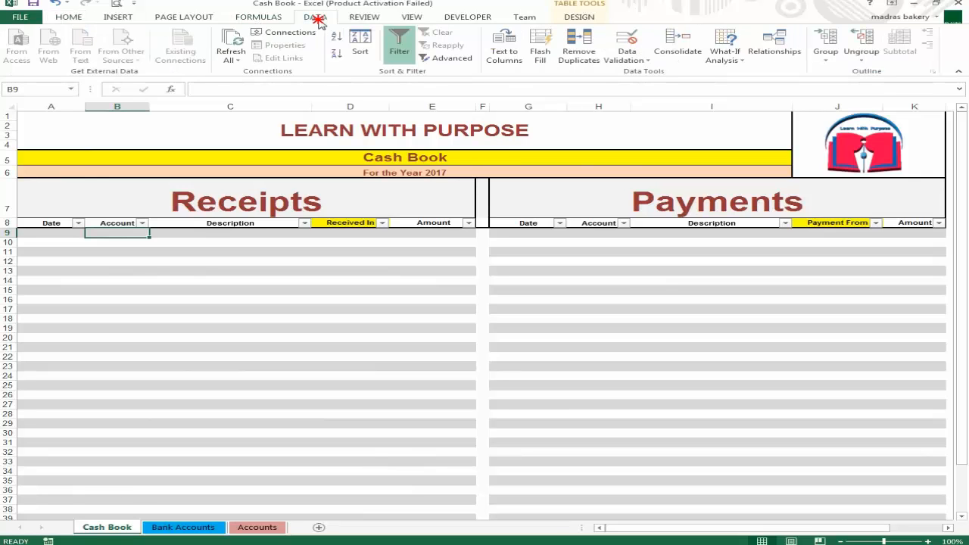
click(625, 64)
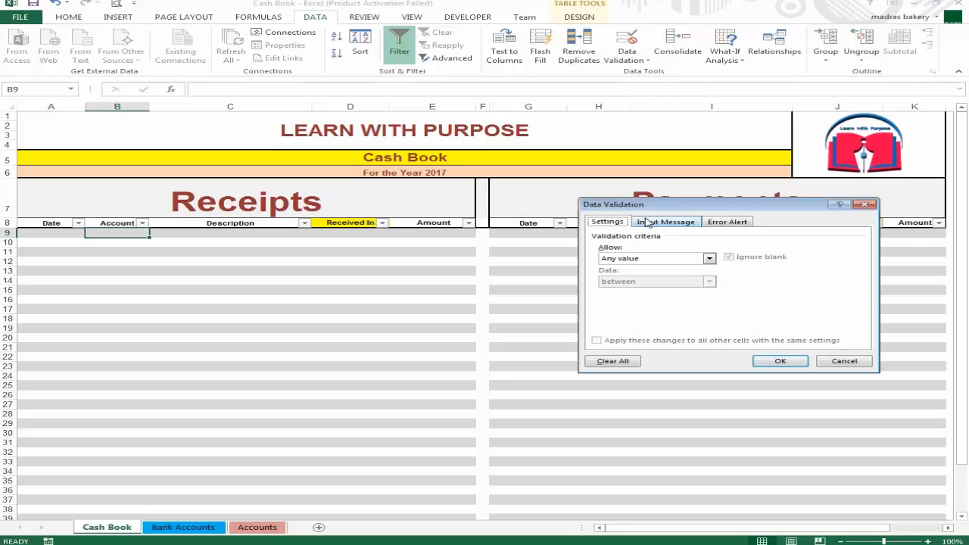
click(710, 258)
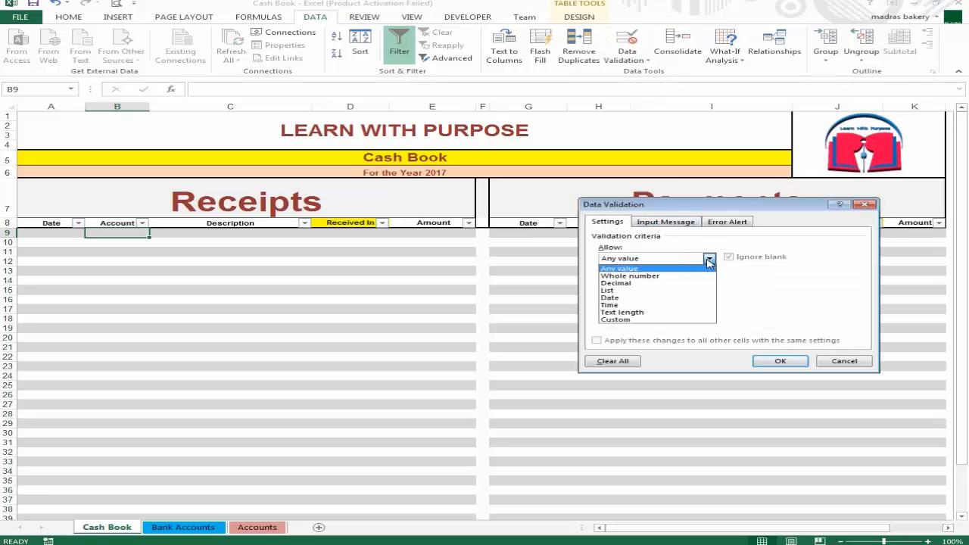
click(670, 296)
Set the validation list source to =Accounts!$B$7:$B$38 and apply the rule to B9.
click(796, 305)
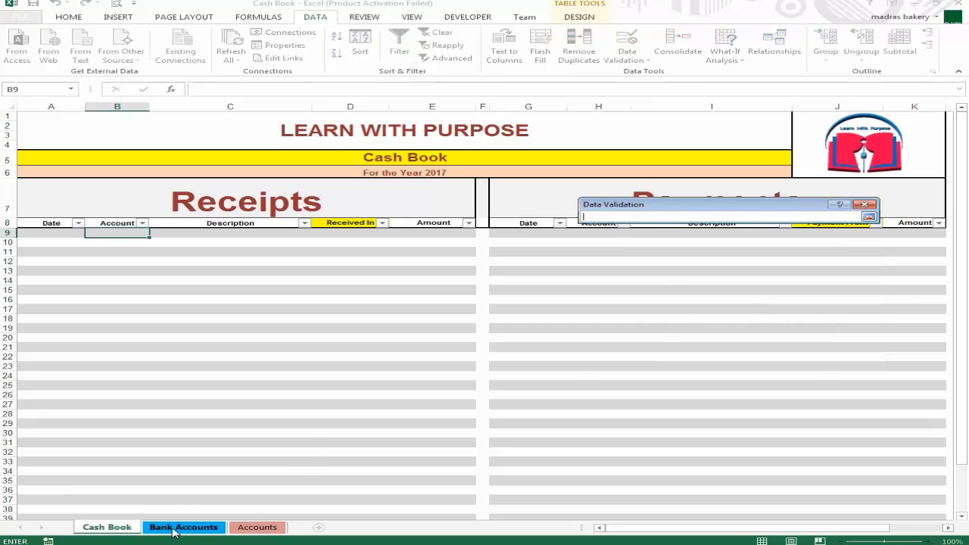
click(258, 527)
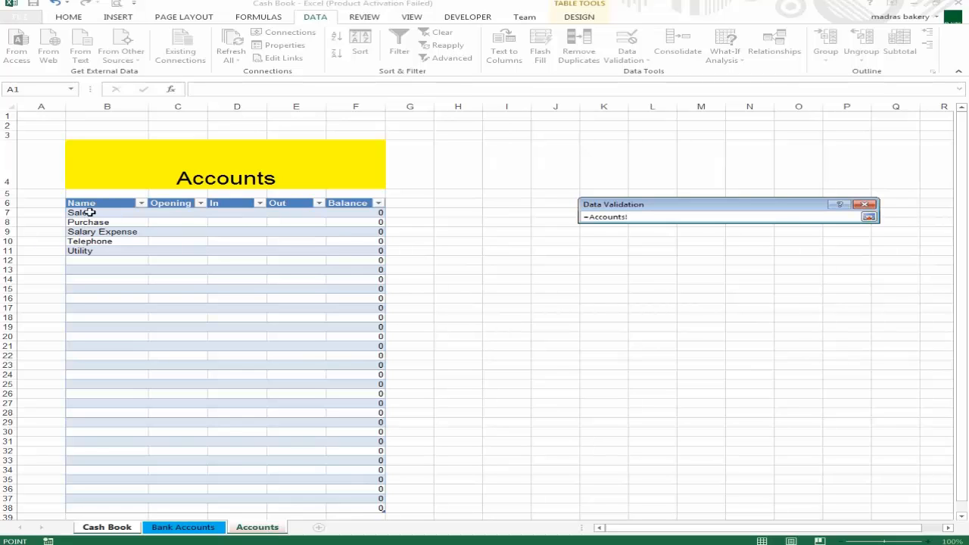
drag(101, 213, 123, 510)
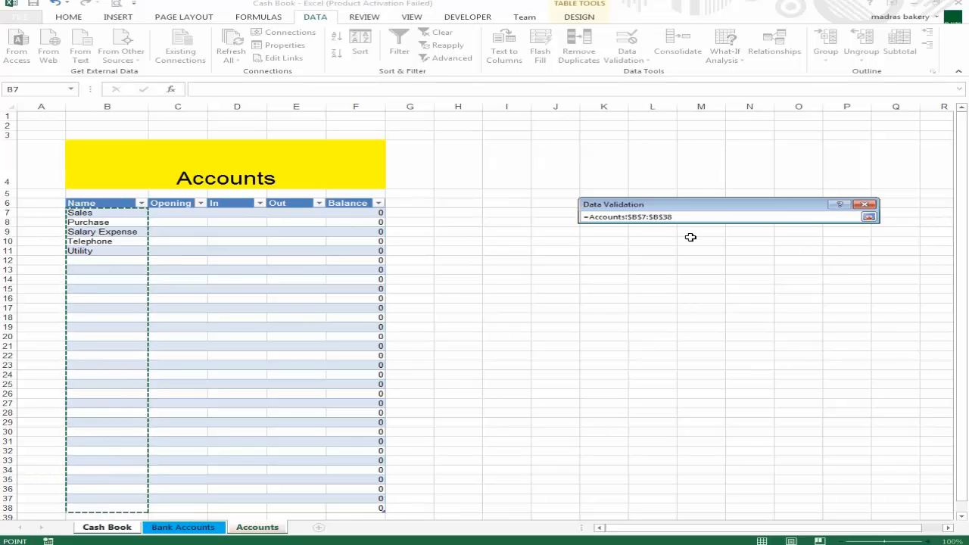
key(Return)
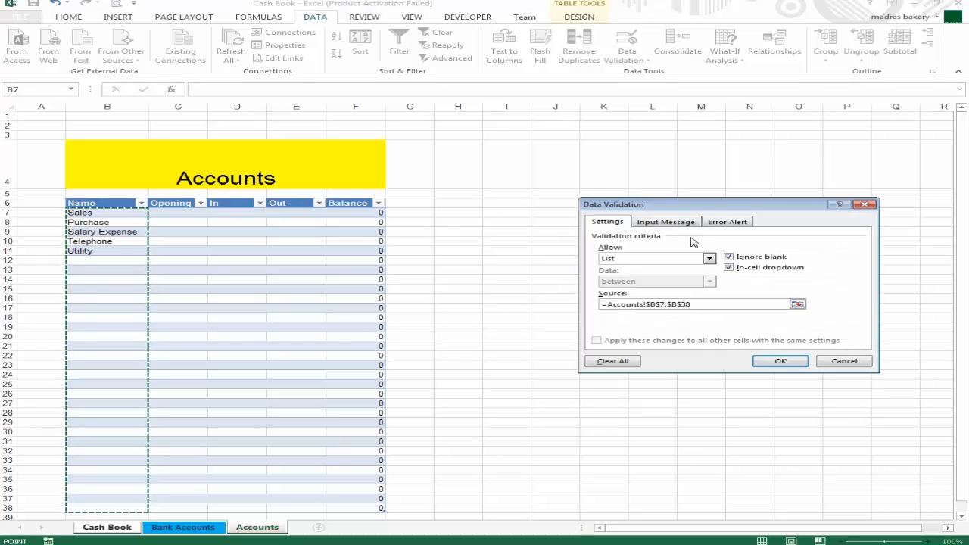
click(781, 361)
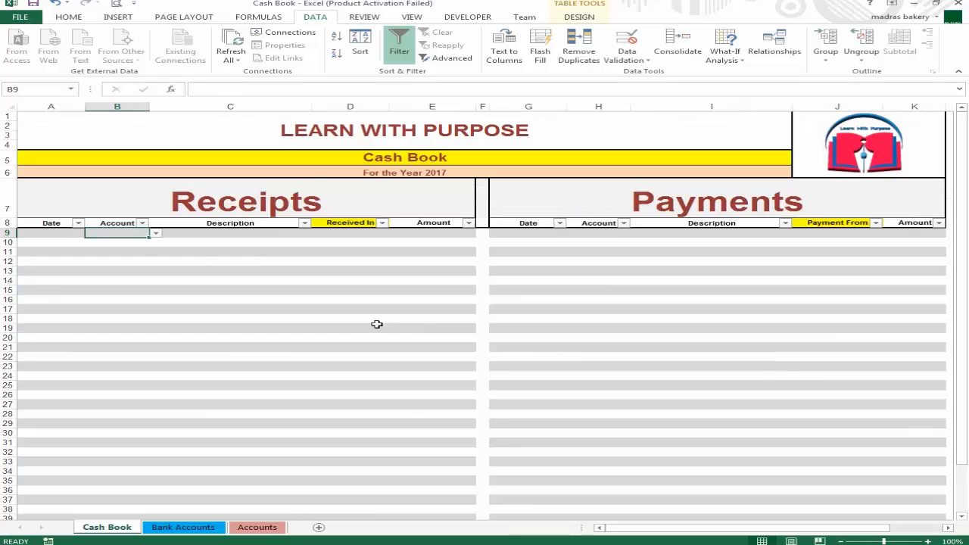
Copy the validated Receipts Account cell B9 to the Payments Account cell H9.
key(ctrl+c)
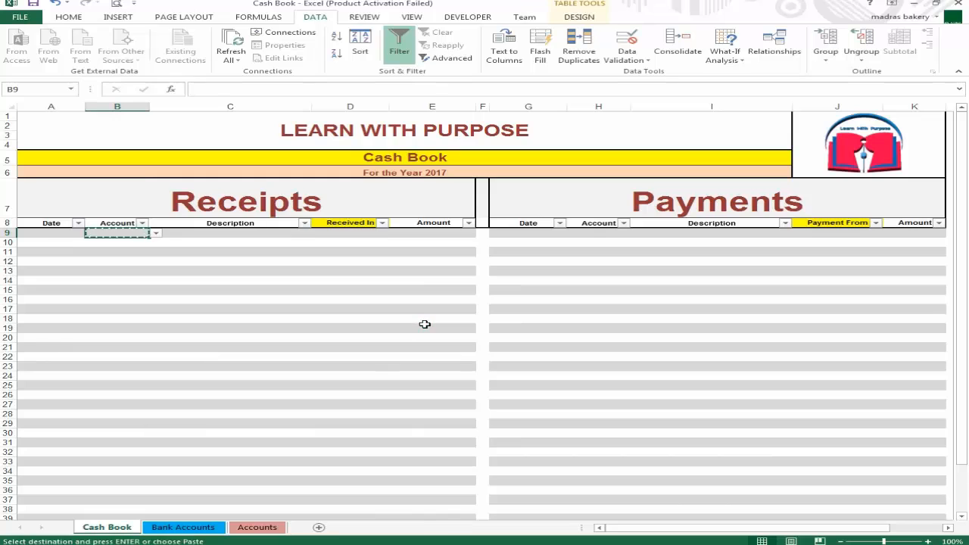
key(Right)
key(Right)
key(Right)
key(Right)
key(Right)
key(Right)
key(Return)
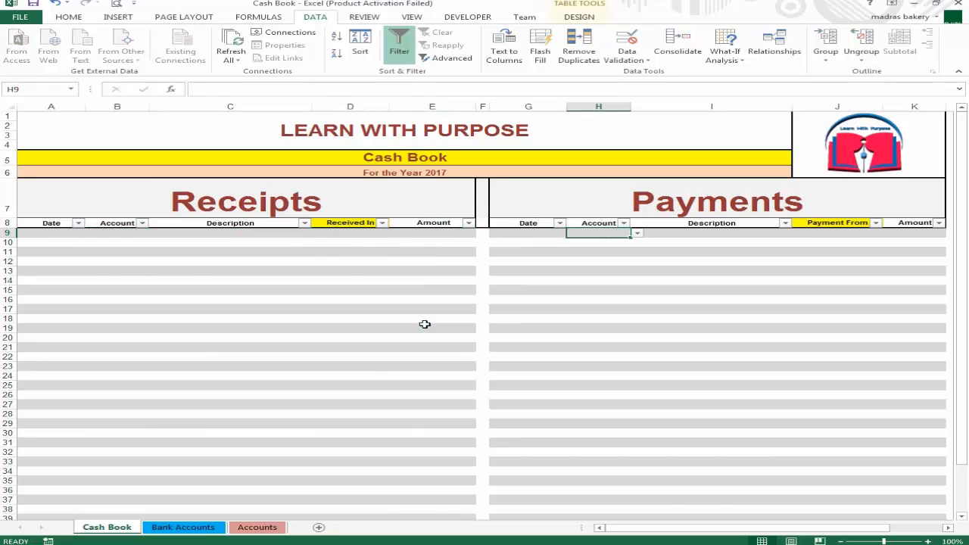
Check the entries offered by the account list in the Payments cell H9.
click(639, 236)
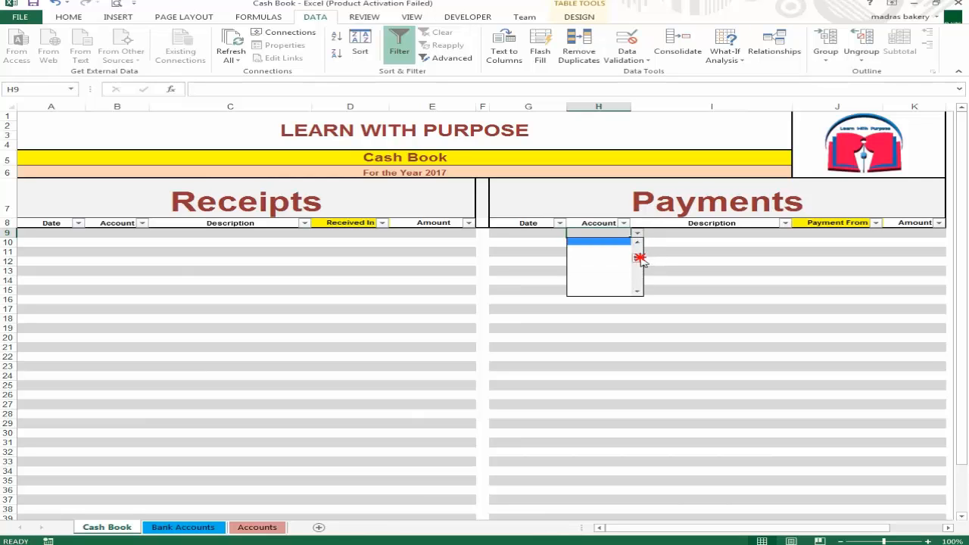
drag(640, 258, 632, 241)
click(690, 266)
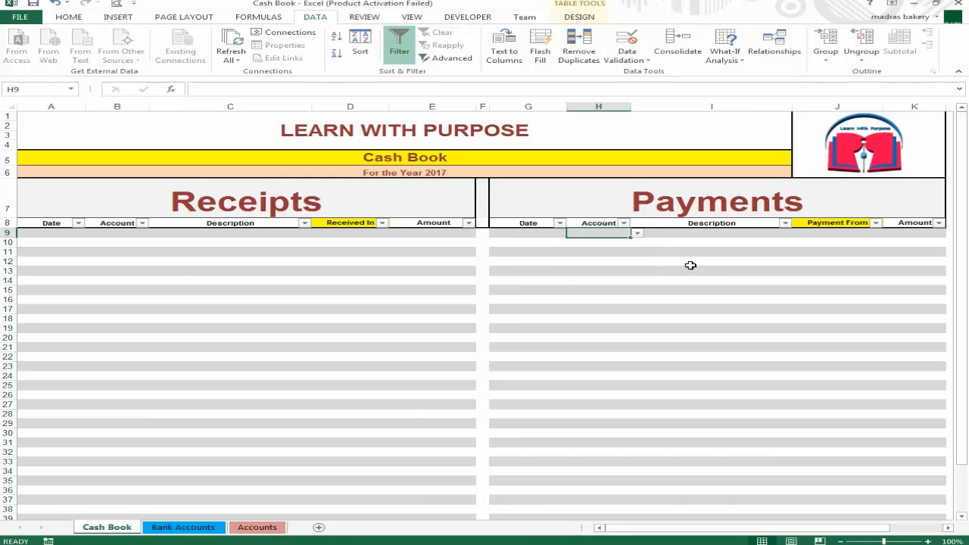
key(shift+Down)
key(shift+Down)
key(shift+Down)
key(shift+Down)
key(shift+Down)
key(shift+Down)
key(shift+Down)
key(shift+Down)
key(shift+Down)
key(shift+Down)
key(shift+Down)
key(shift+Down)
key(shift+Down)
key(shift+Down)
key(shift+Down)
key(shift+Down)
key(shift+Down)
key(shift+Down)
key(shift+Down)
key(shift+Down)
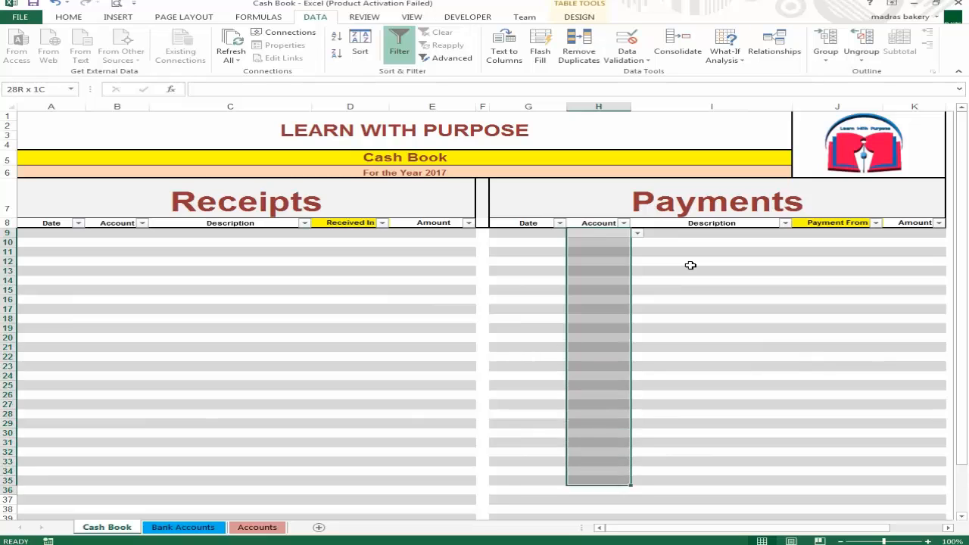
key(shift+Down)
key(shift+Down)
key(shift+Down)
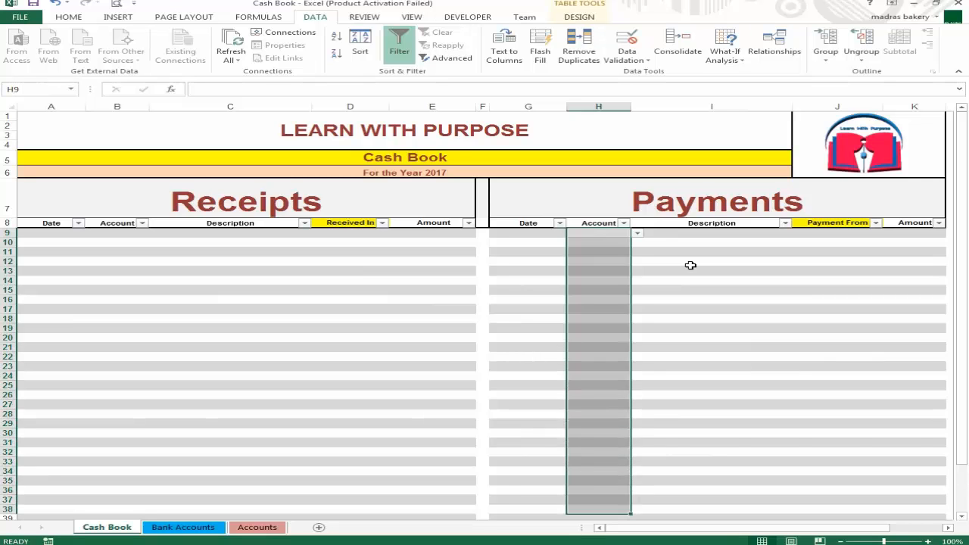
key(shift+Up)
key(shift+Up)
key(shift+Up)
key(shift+Up)
key(shift+Up)
key(shift+Up)
key(shift+Up)
key(shift+Up)
key(shift+Up)
key(shift+Up)
key(shift+Up)
key(shift+Up)
key(shift+Up)
key(shift+Up)
key(shift+Up)
key(shift+Up)
key(shift+Up)
key(shift+Up)
key(shift+Up)
key(shift+Up)
key(ctrl+c)
key(Left)
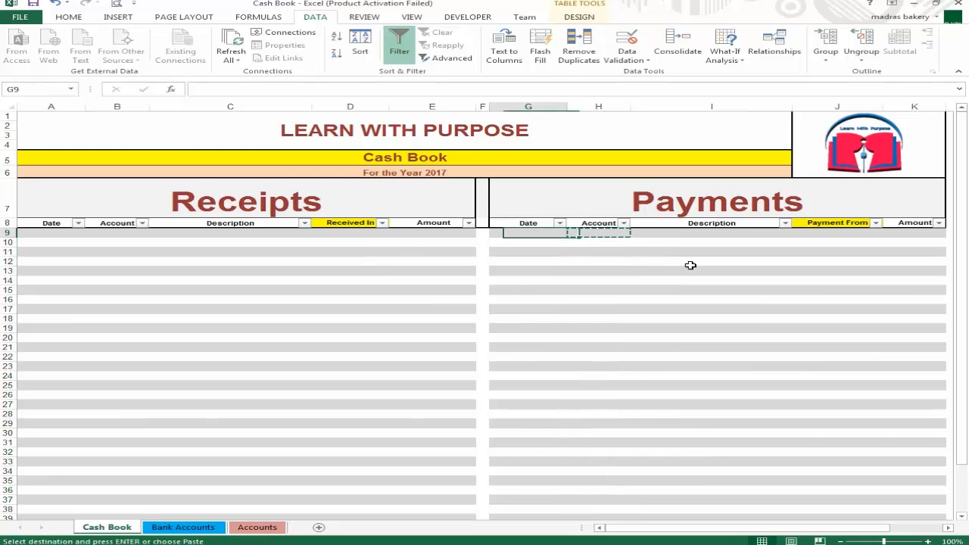
key(Left)
key(Left)
key(Left)
key(Left)
key(Left)
key(Left)
key(Right)
key(Escape)
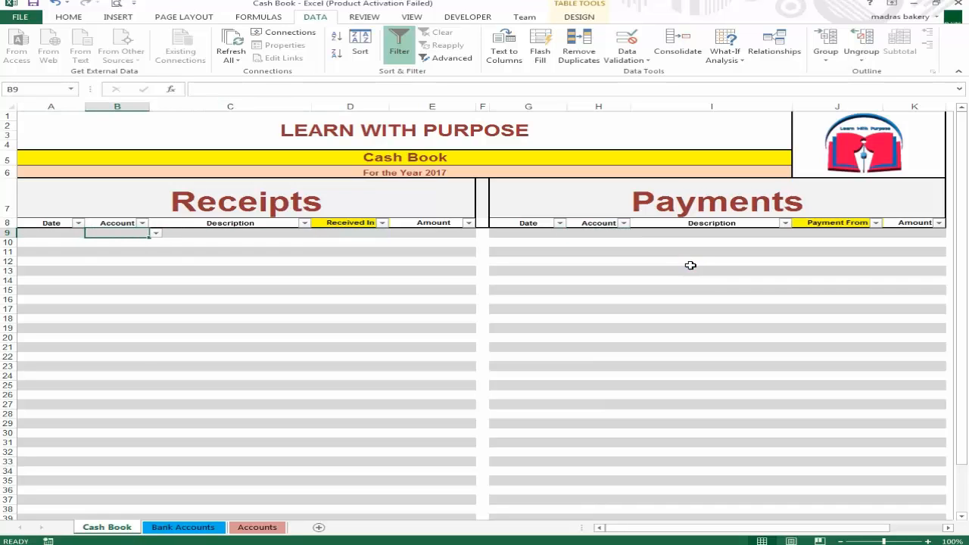
key(shift+Down)
key(shift+Down)
key(shift+Down)
key(shift+Down)
key(shift+Down)
key(shift+Down)
key(shift+Down)
key(shift+Down)
key(shift+Down)
key(shift+Down)
key(shift+Down)
key(shift+Down)
key(shift+Down)
key(shift+Down)
key(shift+Down)
key(shift+Down)
key(shift+Down)
key(shift+Down)
key(shift+Down)
key(shift+Down)
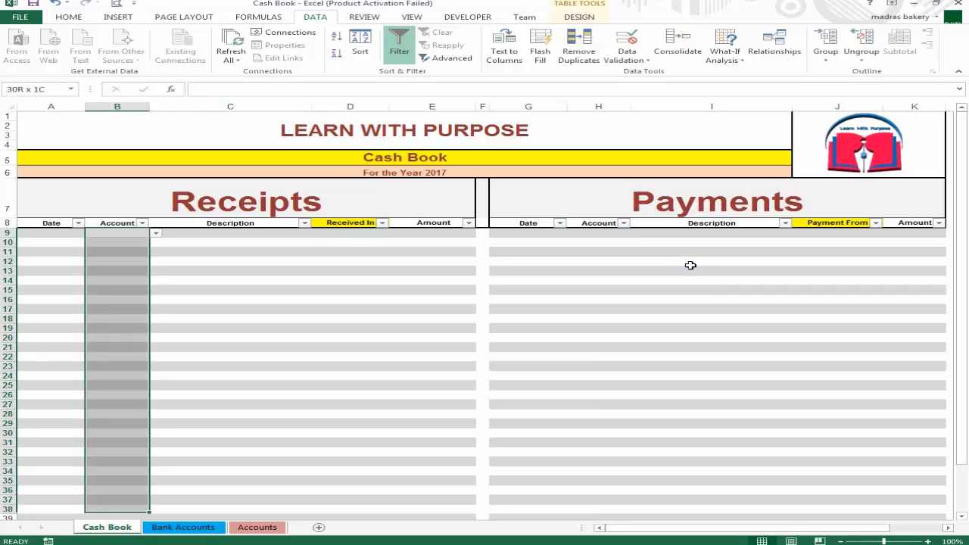
key(shift+Up)
key(shift+Up)
key(shift+Up)
key(shift+Up)
key(shift+Up)
key(shift+Up)
key(shift+Up)
key(shift+Up)
key(shift+Up)
key(shift+Up)
key(shift+Up)
key(shift+Up)
key(shift+Up)
key(shift+Up)
key(shift+Up)
key(shift+Up)
key(shift+Up)
key(shift+Up)
key(shift+Up)
key(shift+Up)
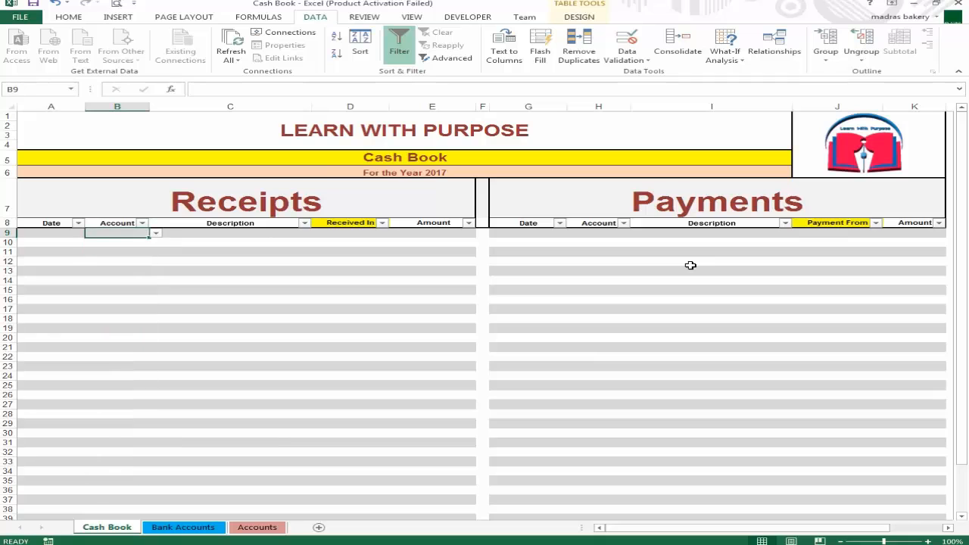
Copy the validated Receipts Account cell B9 down the rest of the Account column.
key(ctrl+c)
key(Down)
key(Down)
key(Up)
key(shift+Down)
key(shift+Down)
key(shift+Down)
key(shift+Down)
key(shift+Down)
key(shift+Down)
key(shift+Down)
key(shift+Down)
key(shift+Down)
key(shift+Down)
key(shift+Down)
key(shift+Down)
key(shift+Down)
key(shift+Down)
key(shift+Down)
key(shift+Down)
key(shift+Down)
key(shift+Down)
key(shift+Down)
key(shift+Down)
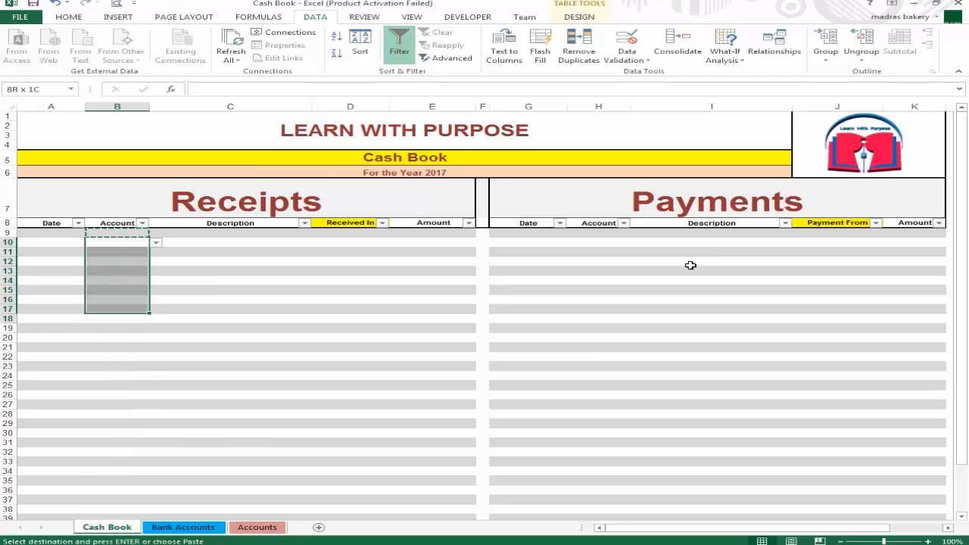
key(Return)
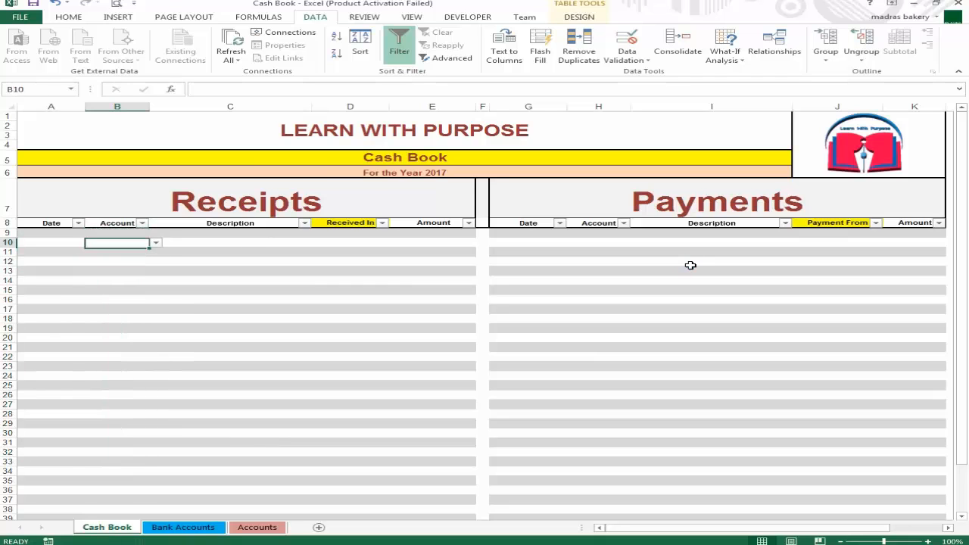
Set the data validation of the Received In cell D9 to allow a List.
key(Up)
key(Right)
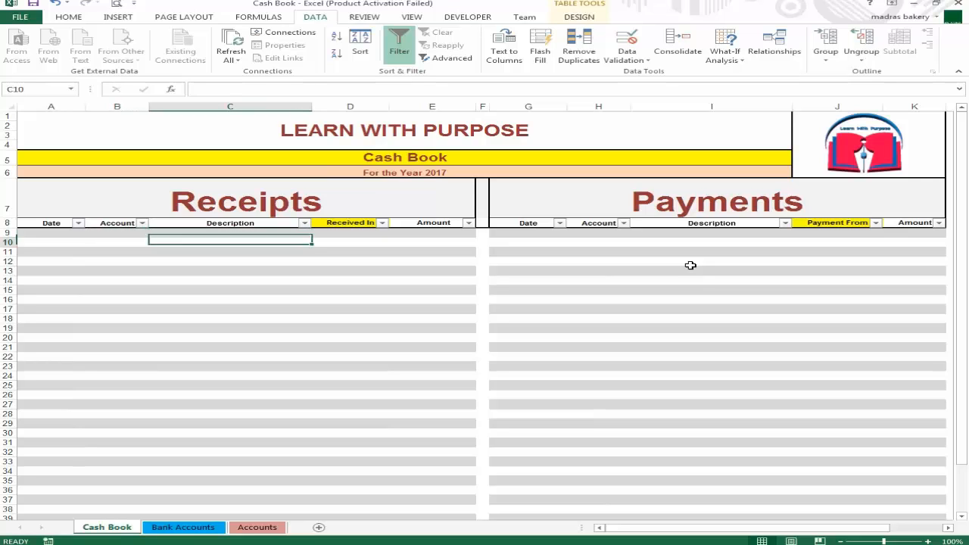
key(Right)
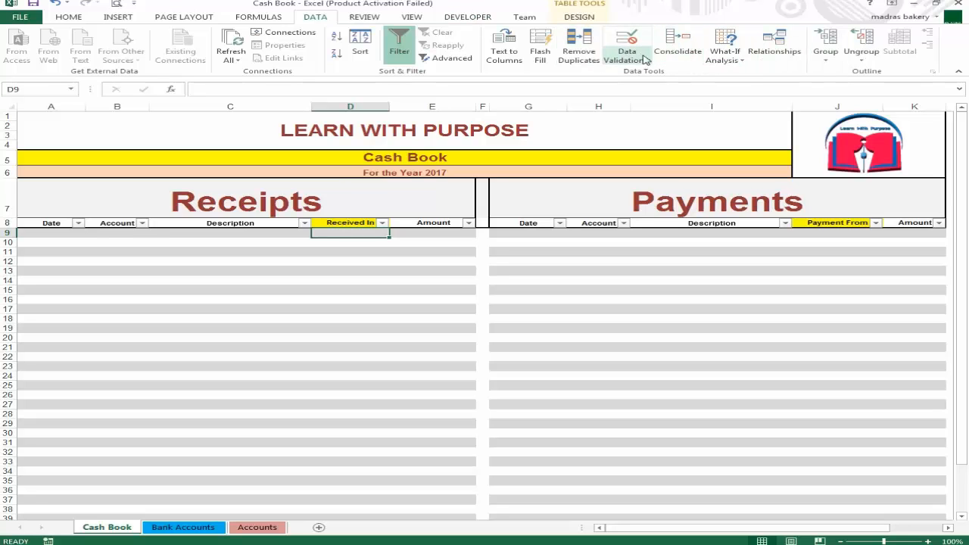
click(647, 66)
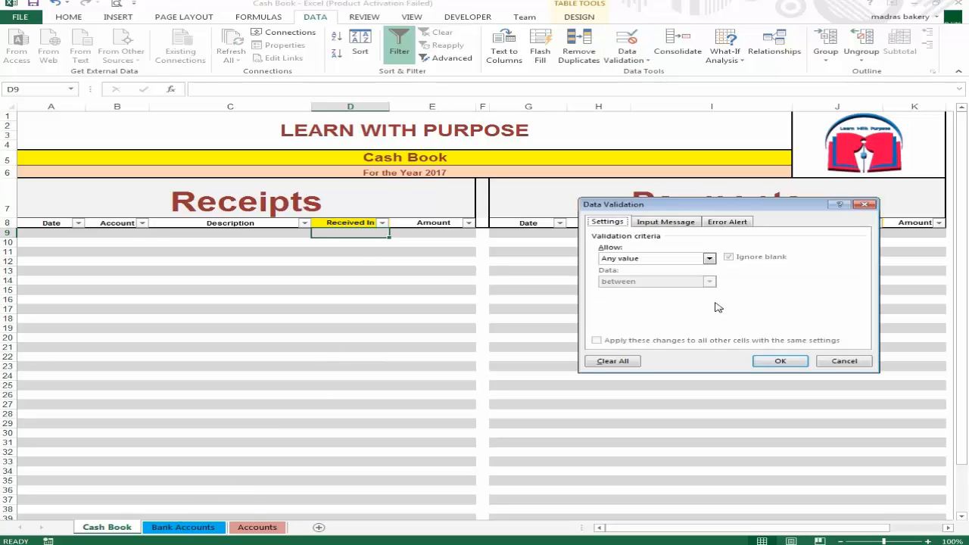
click(710, 259)
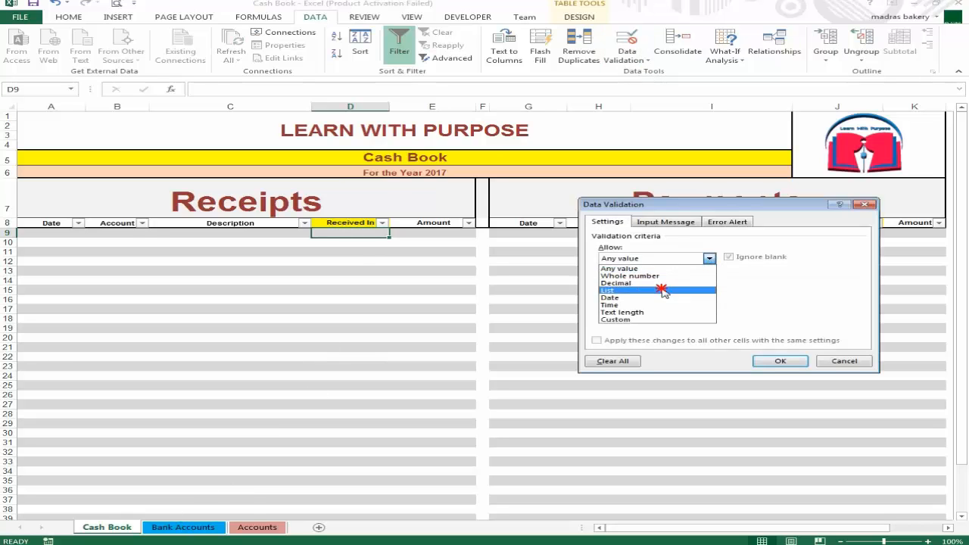
click(664, 290)
Set the validation list source to ='Bank Accounts'!$B$7:$B$37 and apply the rule to D9.
click(798, 305)
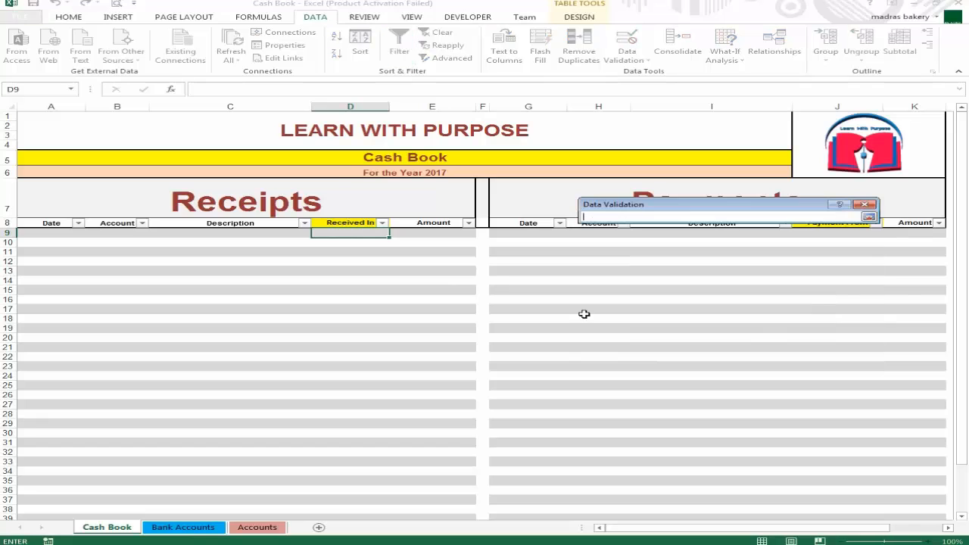
click(183, 527)
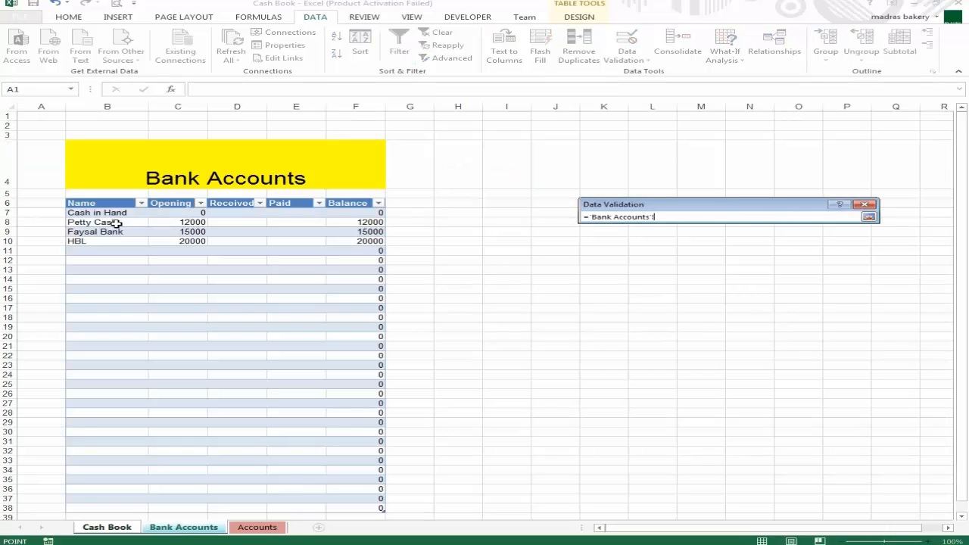
drag(122, 213, 123, 502)
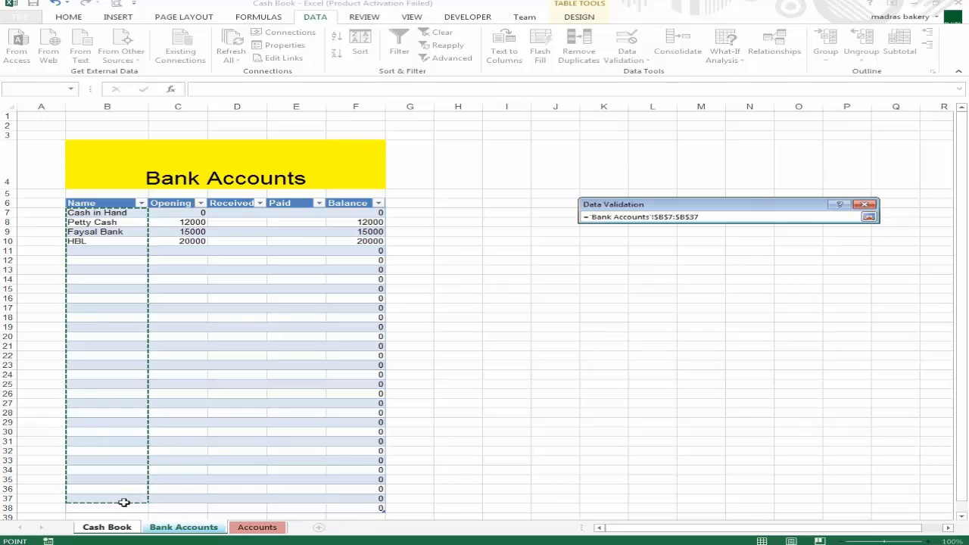
key(Return)
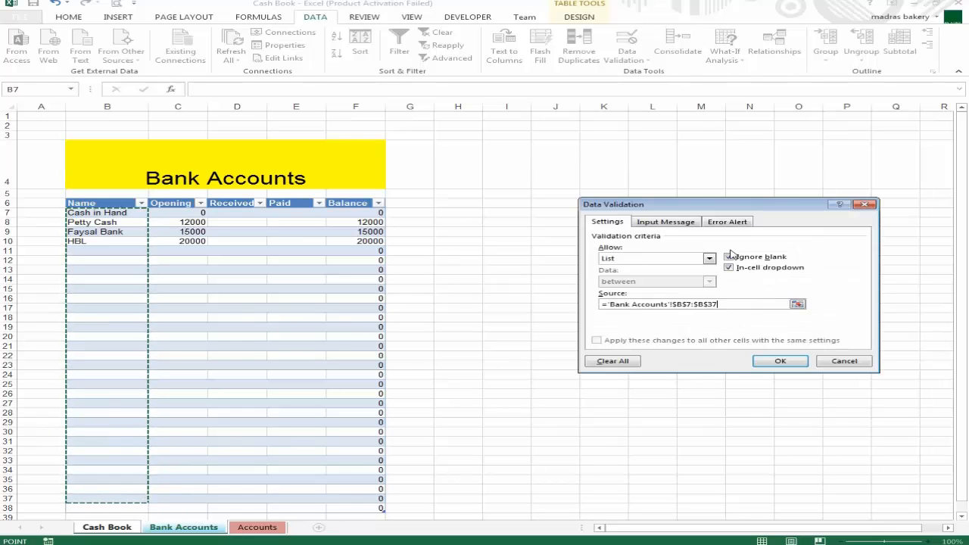
click(774, 362)
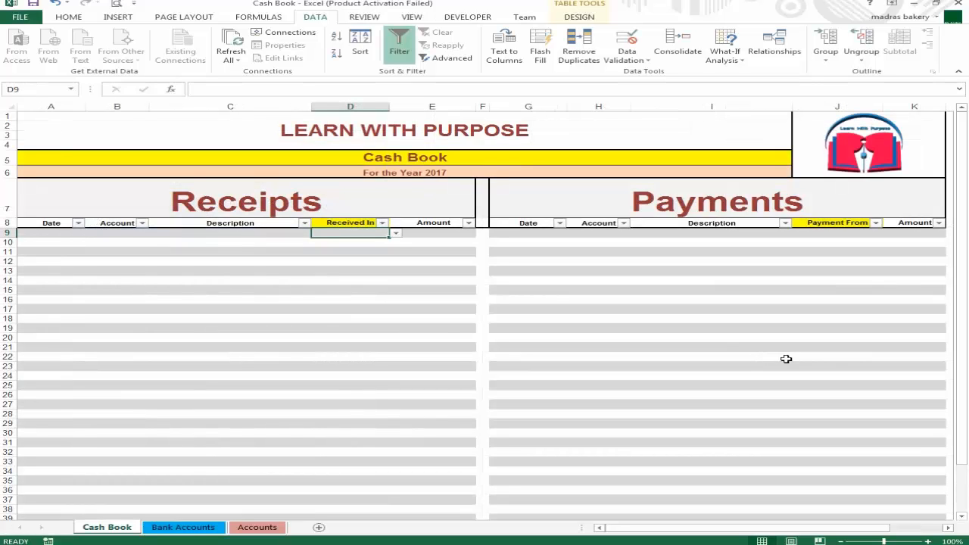
Copy the validated Received In cell D9 to the Payment From cell J9.
key(ctrl+c)
key(Right)
key(Right)
key(Right)
key(Right)
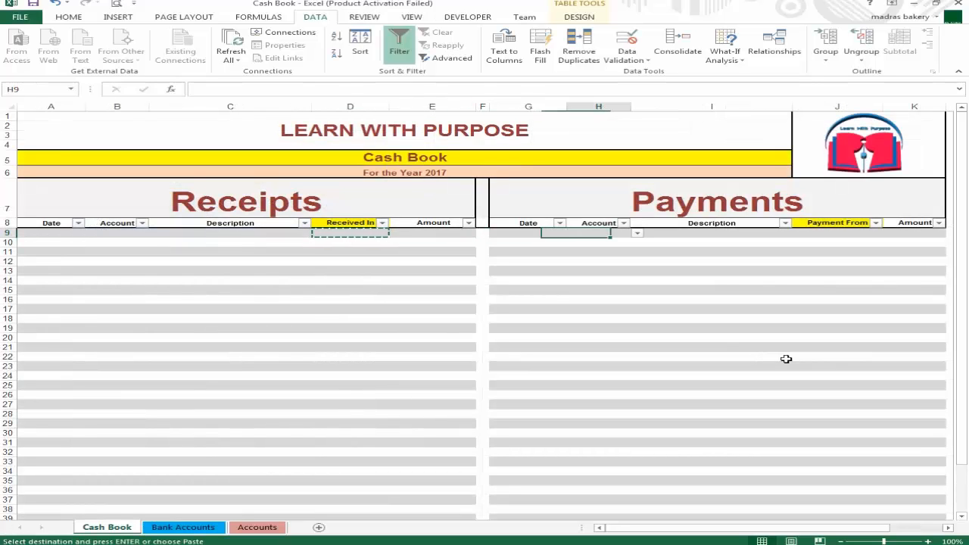
key(Right)
key(Right)
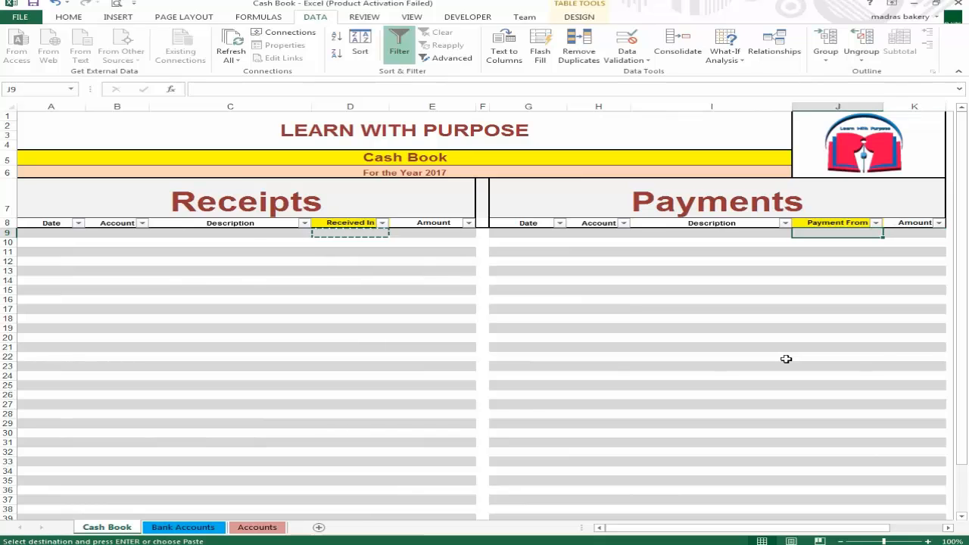
key(Escape)
Fill the bank account list validation from J9 down the Payment From column.
key(shift+Down)
key(shift+Down)
key(shift+Down)
key(shift+Down)
key(shift+Down)
key(shift+Down)
key(shift+Down)
key(shift+Down)
key(shift+Down)
key(shift+Down)
key(shift+Down)
key(shift+Down)
key(shift+Down)
key(shift+Down)
key(shift+Down)
key(shift+Down)
key(shift+Down)
key(shift+Down)
key(shift+Down)
key(shift+Down)
key(shift+Down)
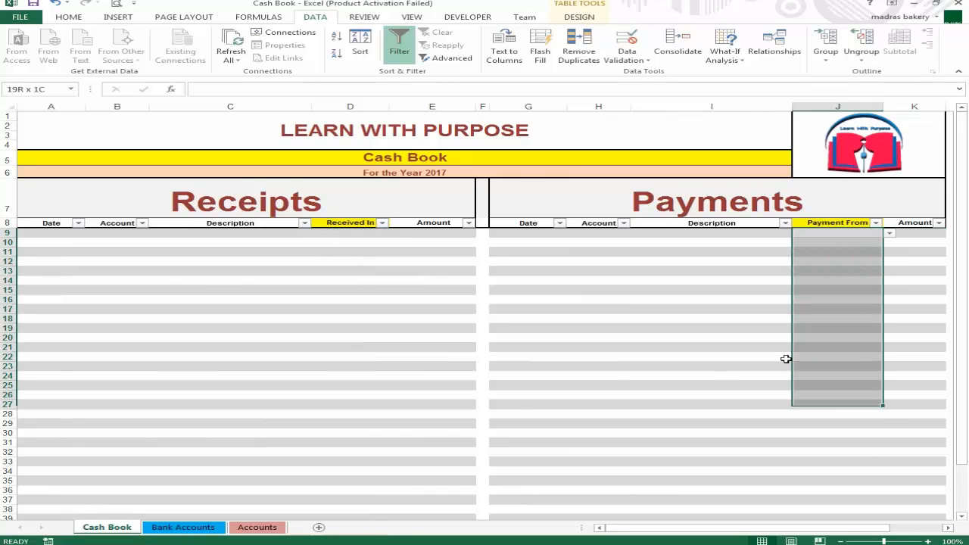
Fill the bank account list validation from D9 down the Received In column to row 38.
key(Left)
key(Left)
key(Left)
key(Left)
key(Left)
key(Left)
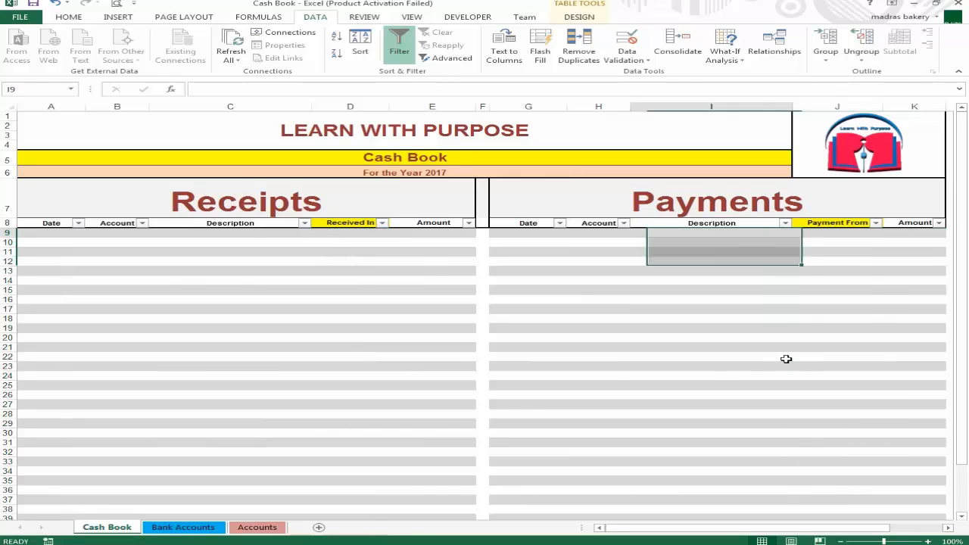
key(shift+Down)
key(shift+Down)
key(shift+Down)
key(shift+Down)
key(shift+Down)
key(shift+Down)
key(shift+Down)
key(shift+Down)
key(shift+Down)
key(shift+Down)
key(shift+Down)
key(shift+Down)
key(shift+Down)
key(shift+Down)
key(shift+Down)
key(shift+Down)
key(shift+Down)
key(shift+Down)
key(shift+Down)
key(shift+Down)
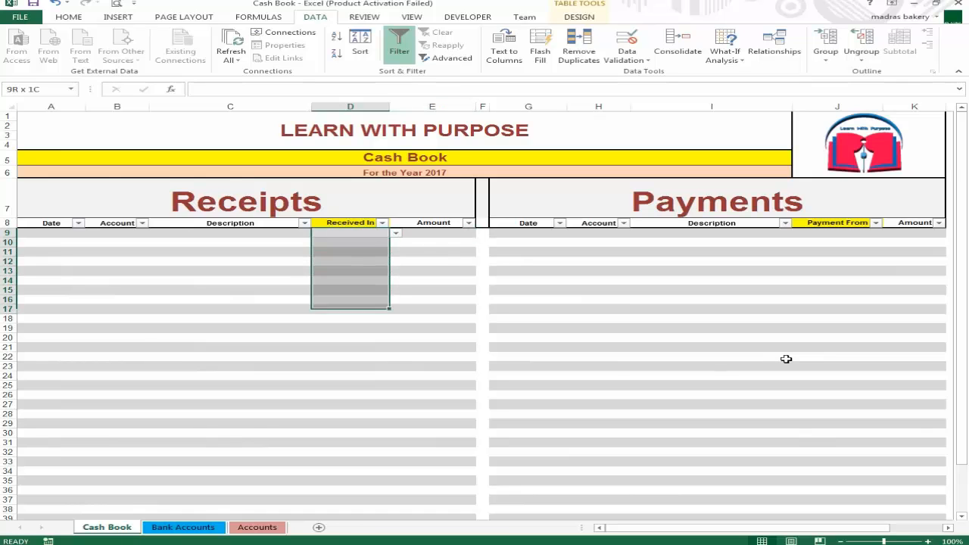
key(shift+Down)
key(shift+Down)
key(shift+Down)
key(shift+Down)
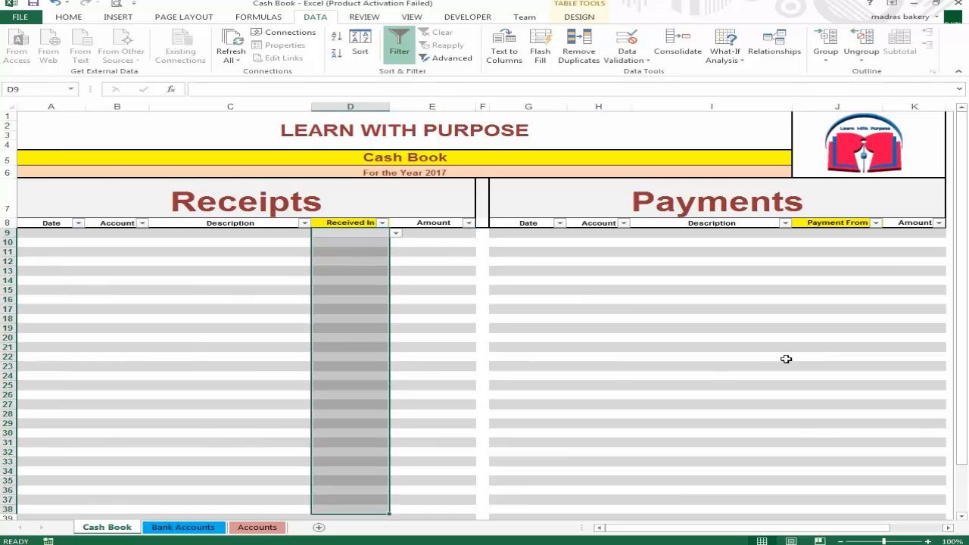
key(Down)
key(Up)
key(Down)
key(Up)
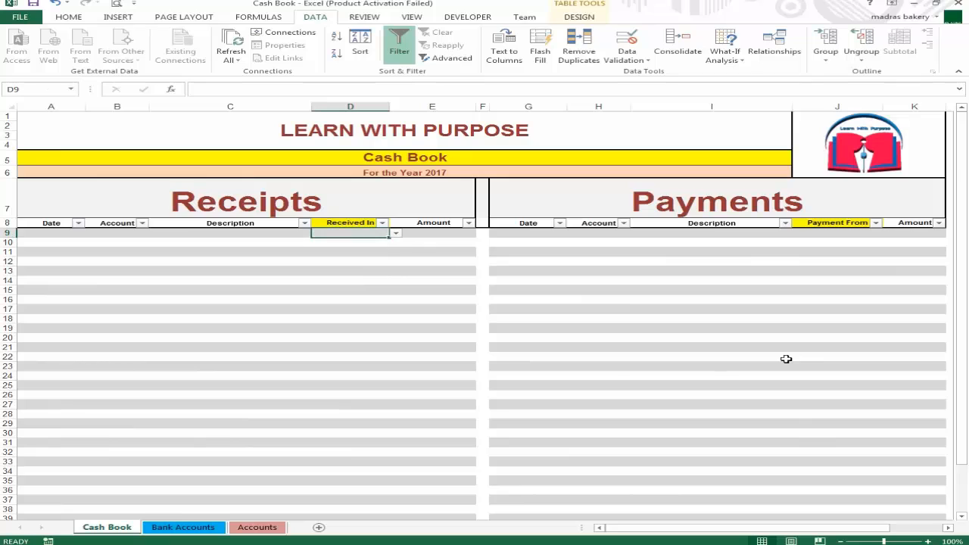
Enter the date 5-25-2017 for the first receipt in cell A9.
click(124, 235)
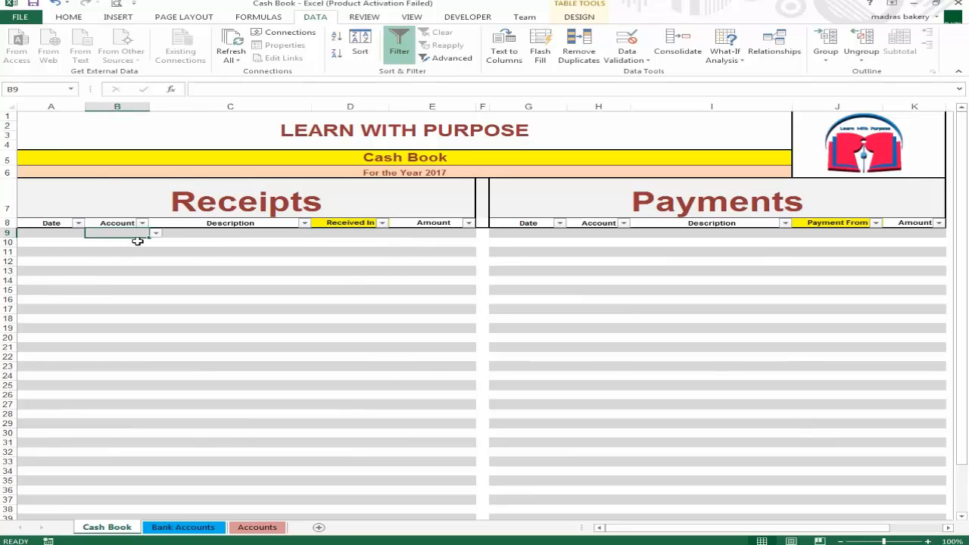
click(228, 232)
click(111, 236)
key(Left)
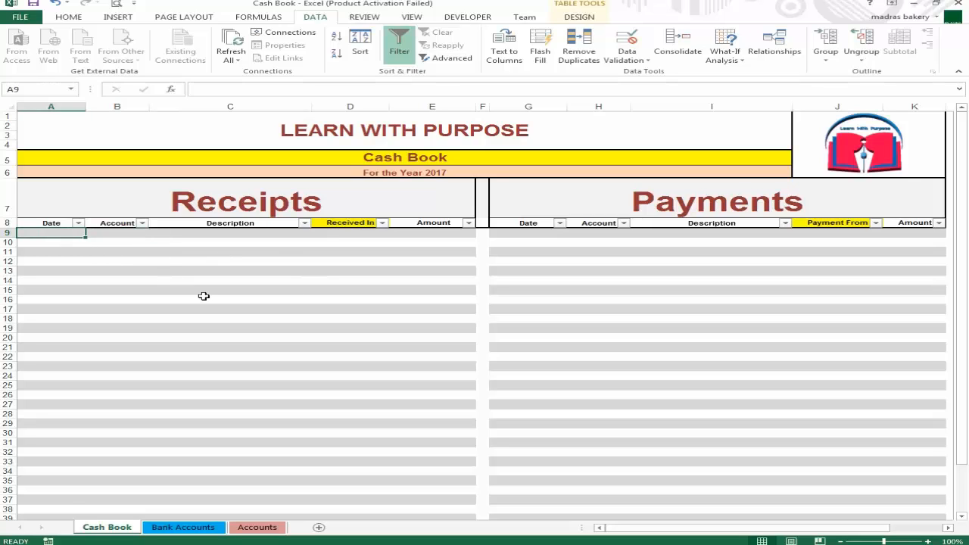
key(Down)
key(Up)
key(Down)
key(Up)
text(25)
key(Return)
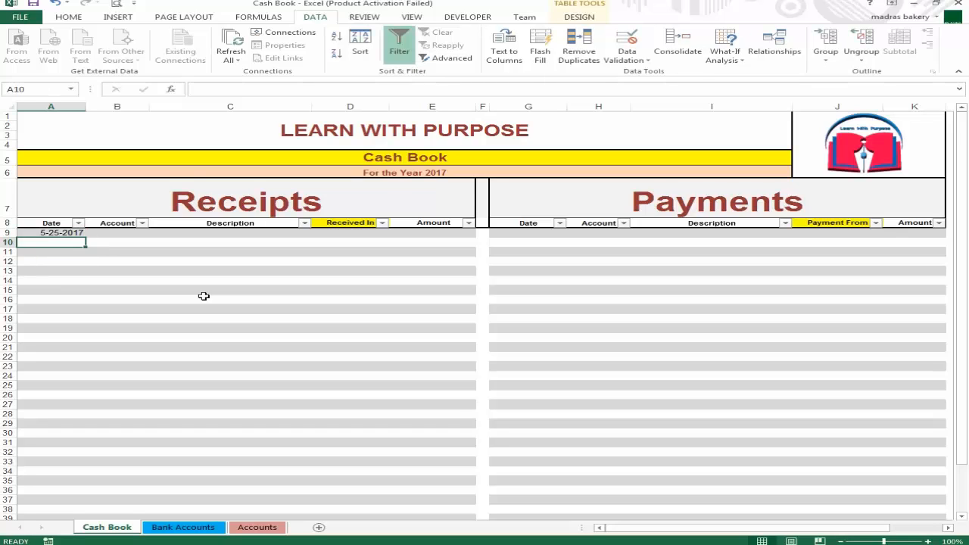
Enter Sales as the account of the first receipt in cell B9.
key(Up)
key(Right)
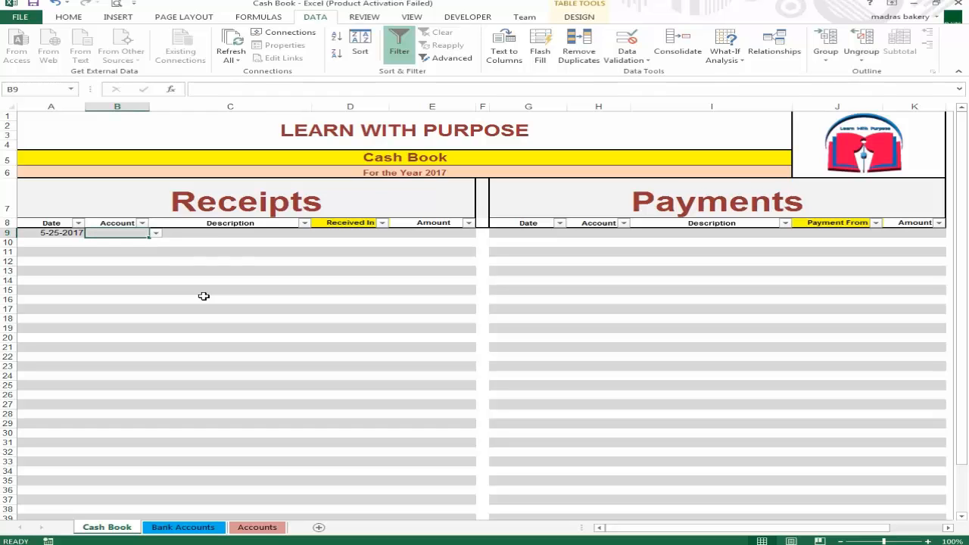
text(sa)
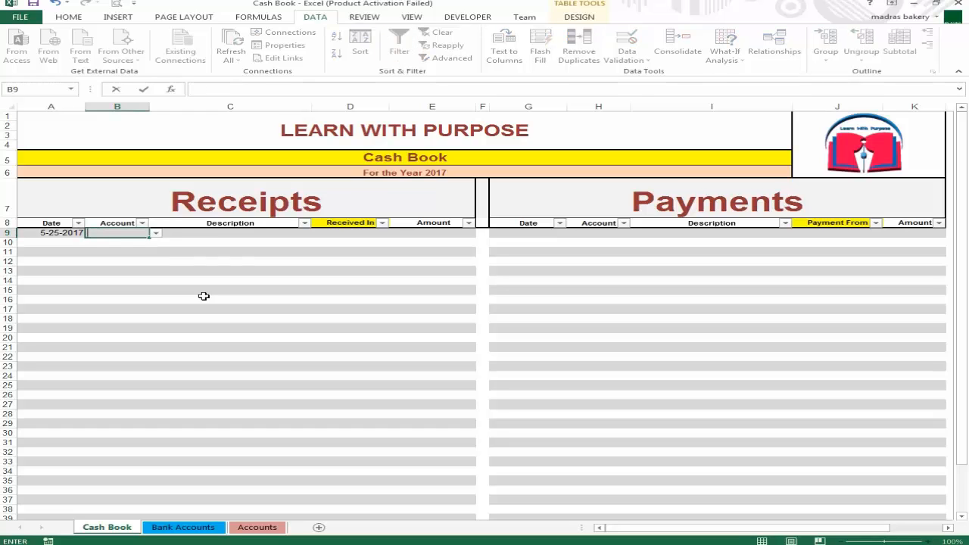
text(les)
key(ctrl+Return)
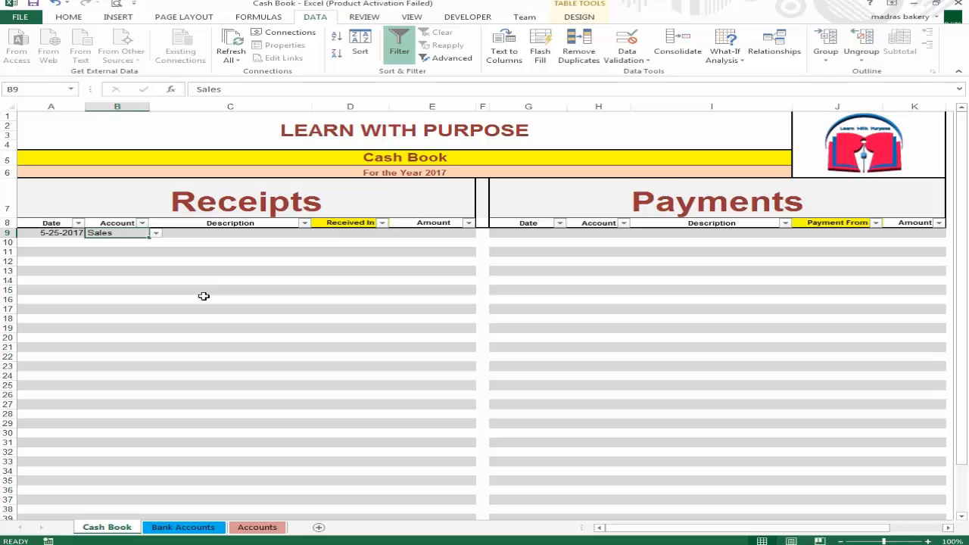
Test the account validation by trying to change B9 to the unlisted value Salesdd, then discard the entry.
key(F2)
text(dd)
key(Return)
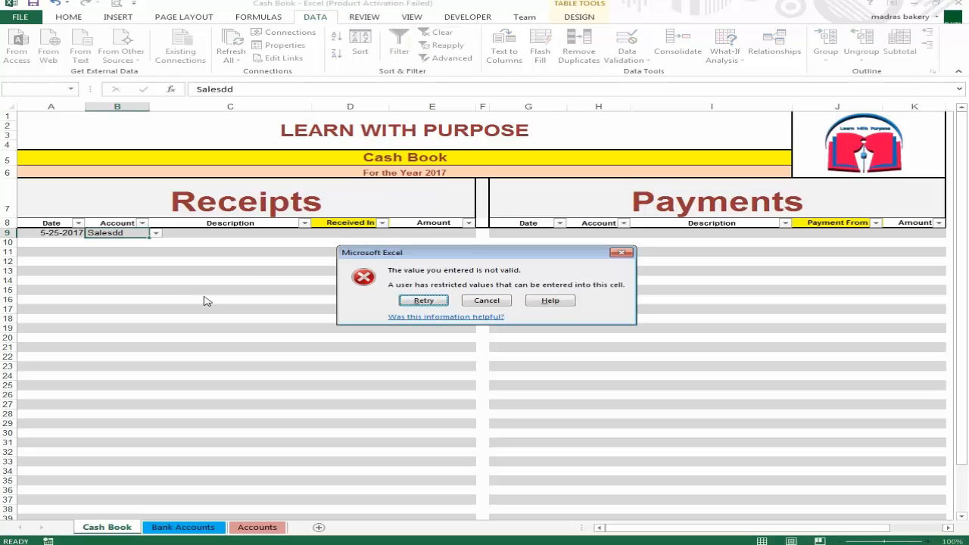
key(Tab)
key(Return)
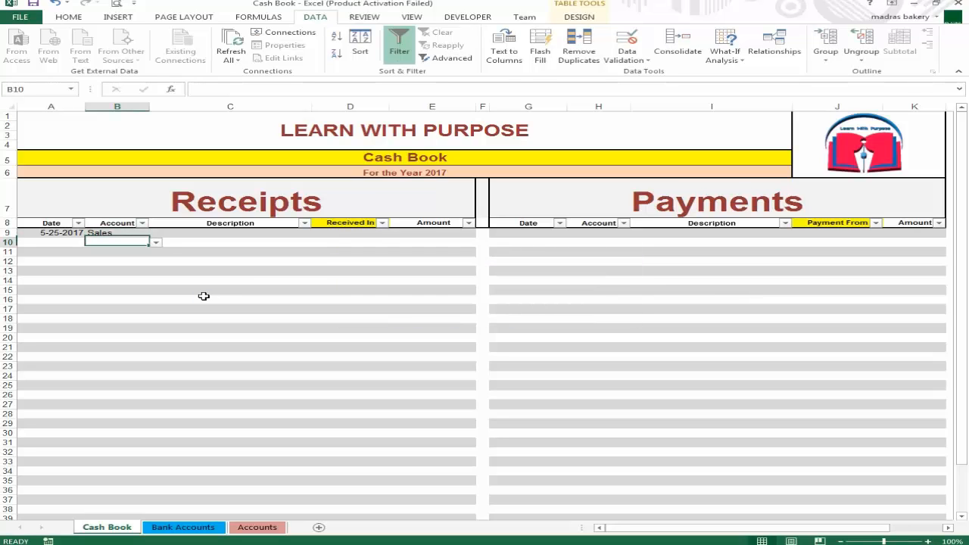
Choose Sales from the account list in B9 for the first receipt.
click(156, 234)
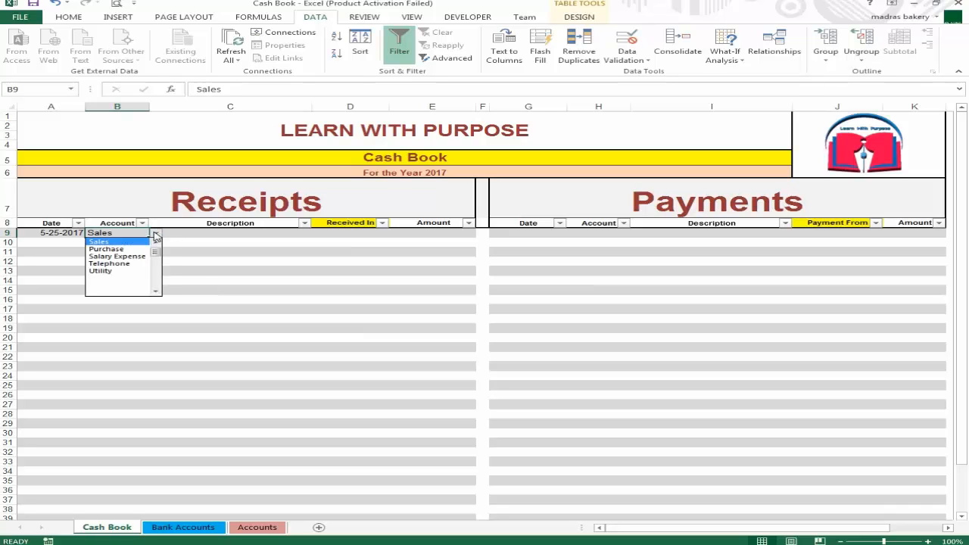
click(117, 241)
key(Tab)
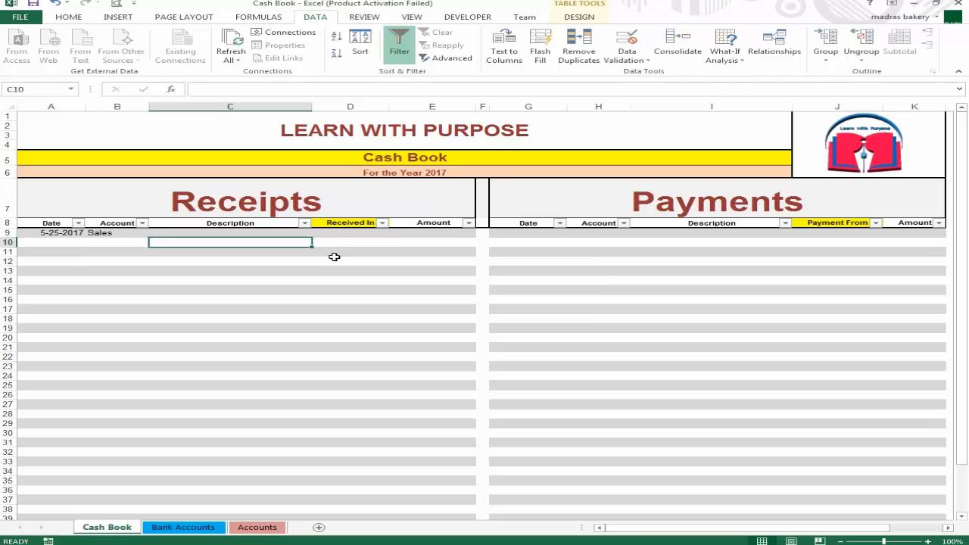
Enter the description Sales on Cash for the first receipt in cell C9.
text(SAI)
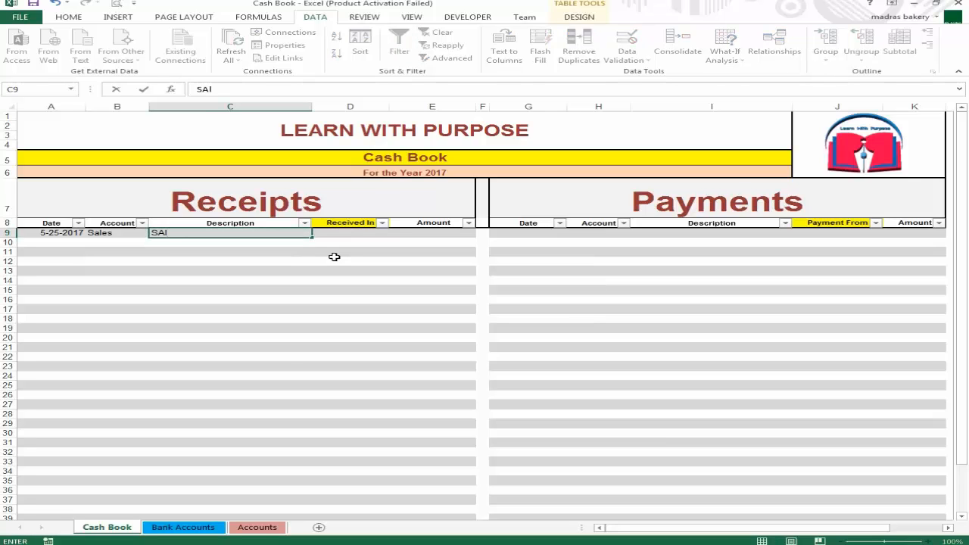
text(es on Cash)
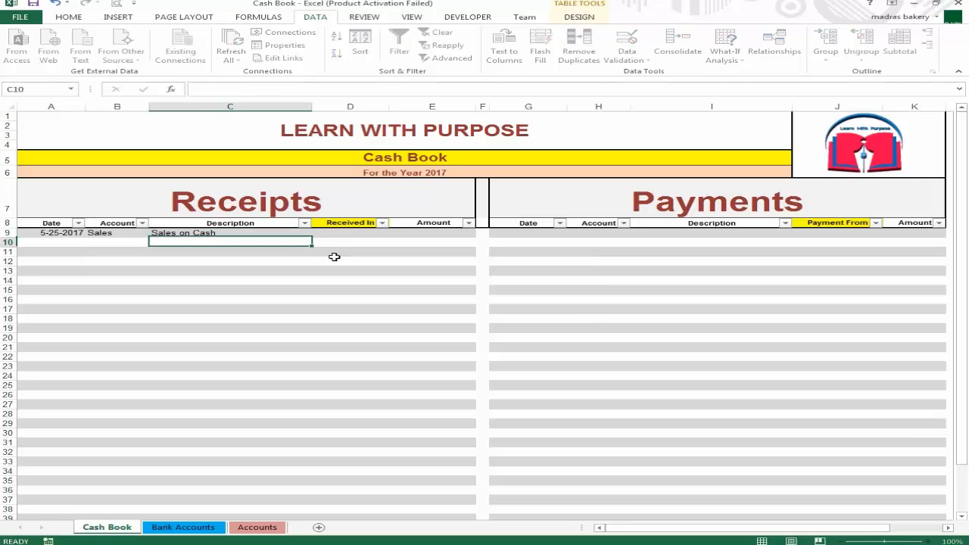
key(Return)
key(Up)
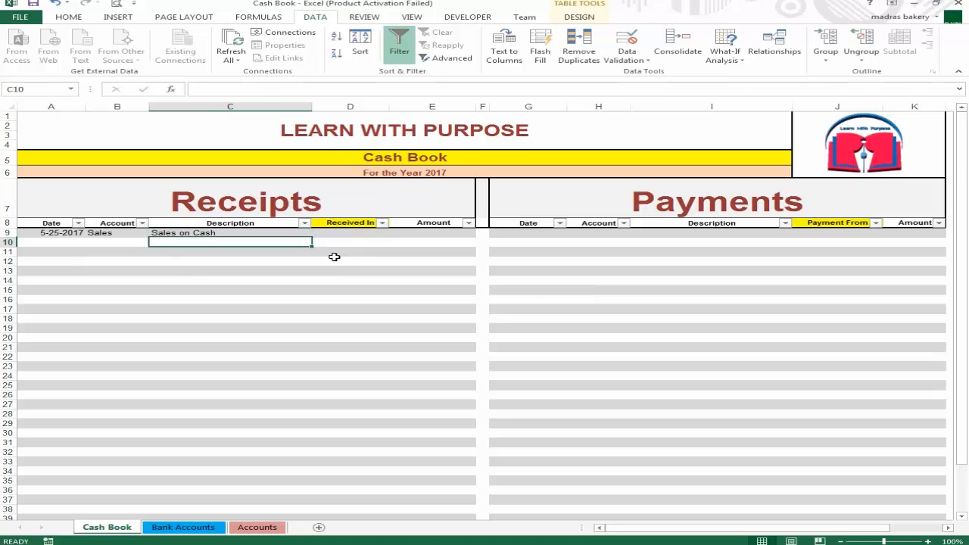
key(Right)
key(Left)
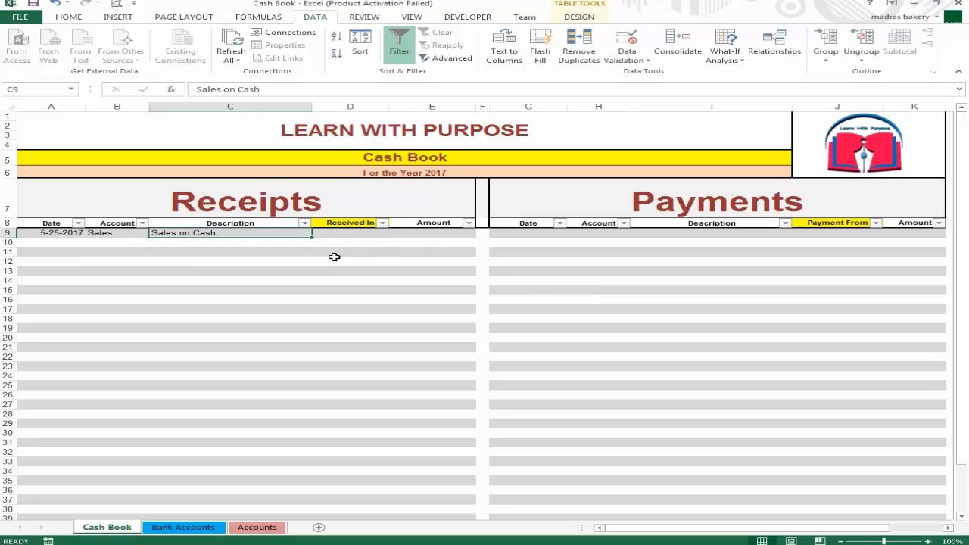
Complete the first receipt in row 9 with Received In set to Cash in Hand and an amount of 15000.
key(Right)
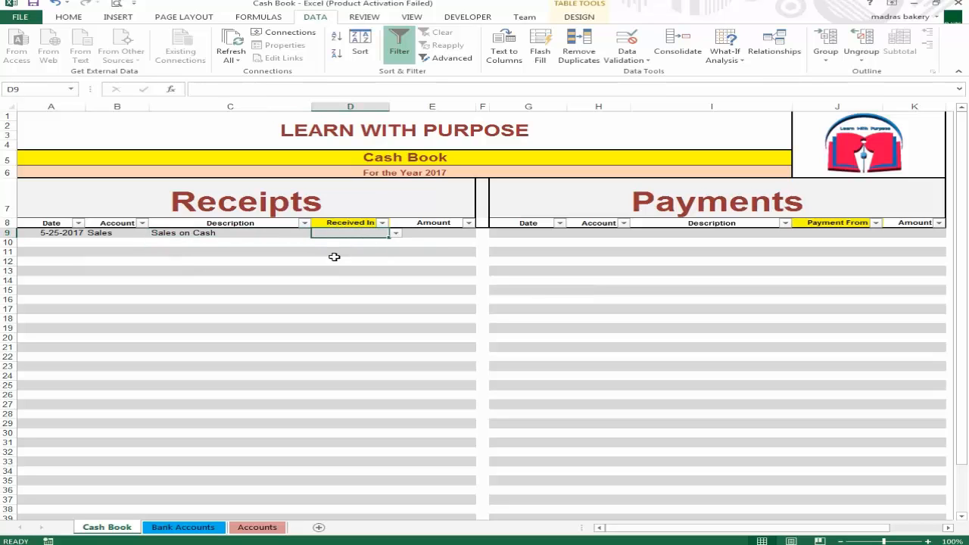
click(396, 235)
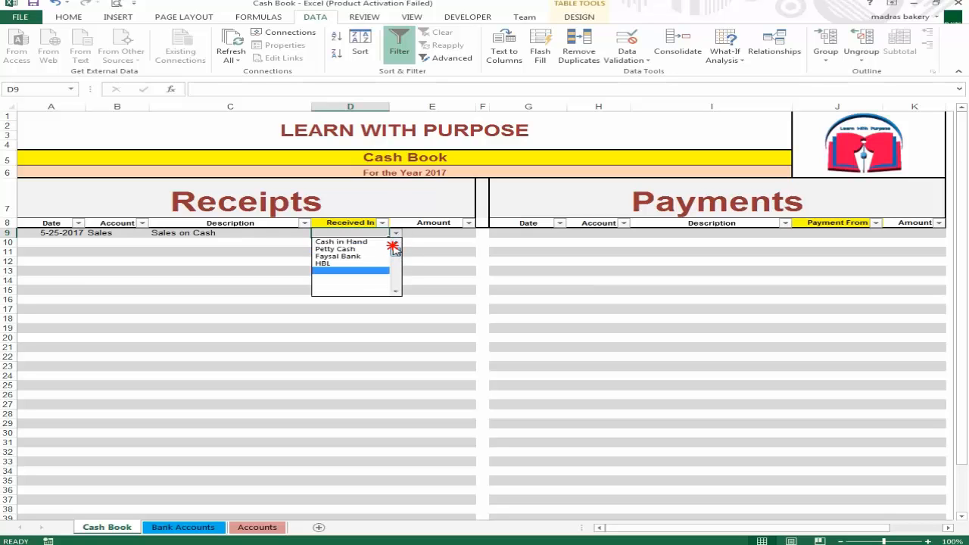
click(376, 242)
key(Right)
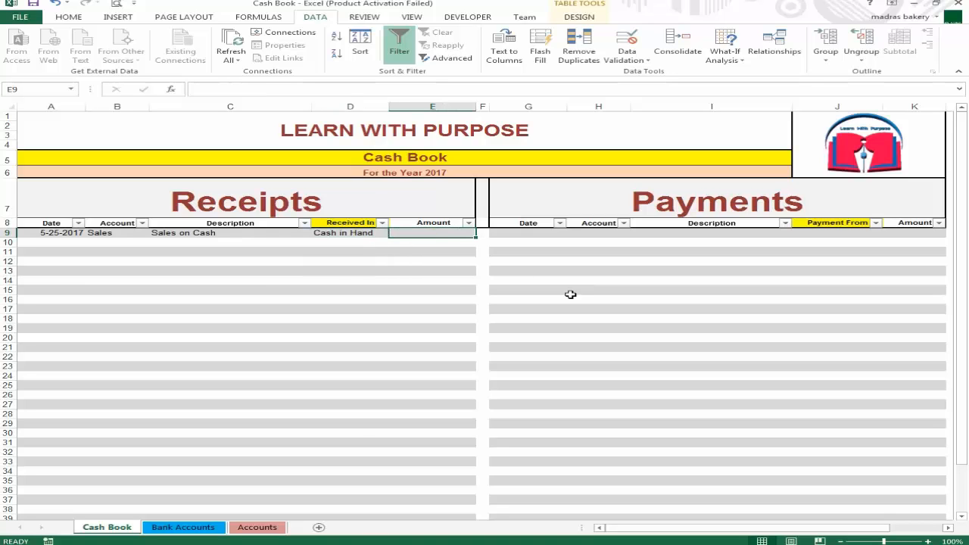
text(15000)
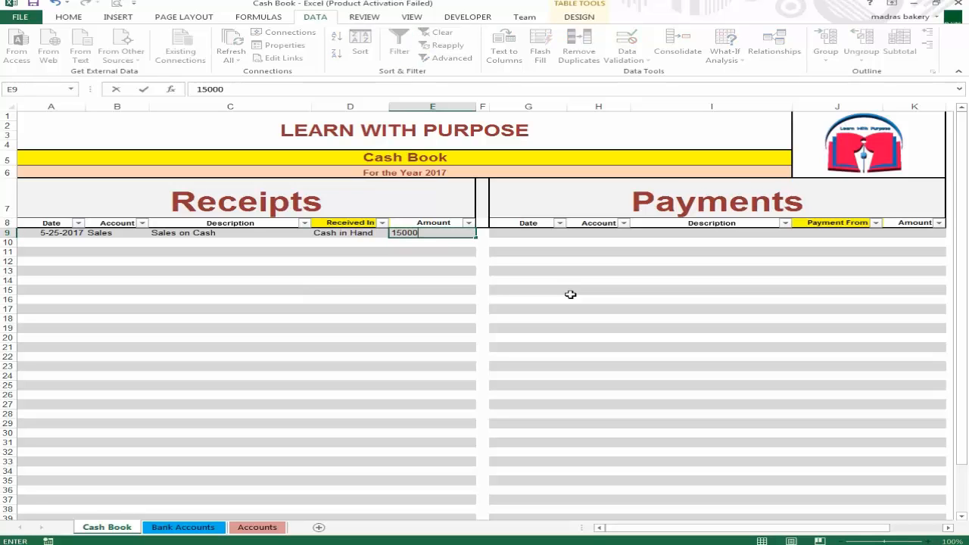
key(Return)
key(Down)
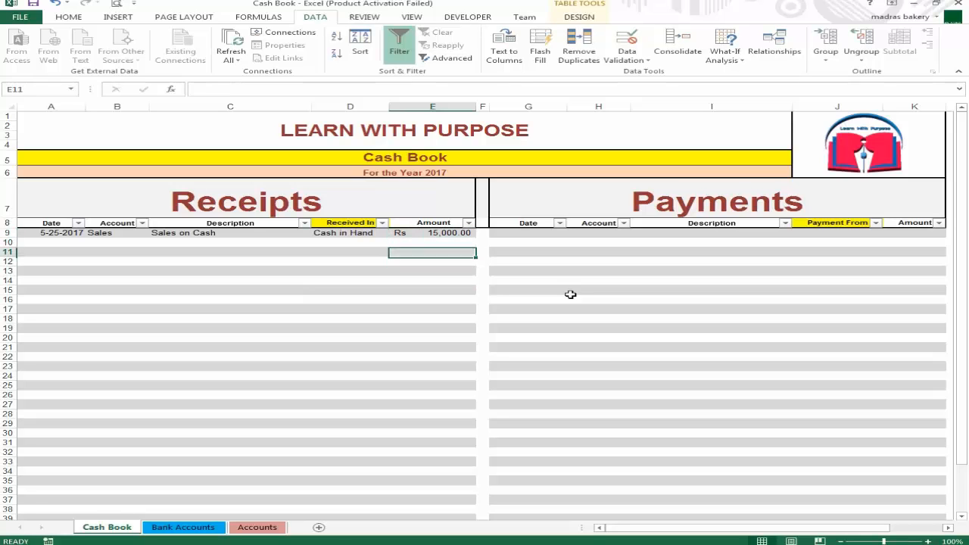
key(Up)
key(Up)
key(Down)
key(Down)
Start a second receipt in row 10 with the date 5-25-2017 and the account Sales.
key(Up)
key(Up)
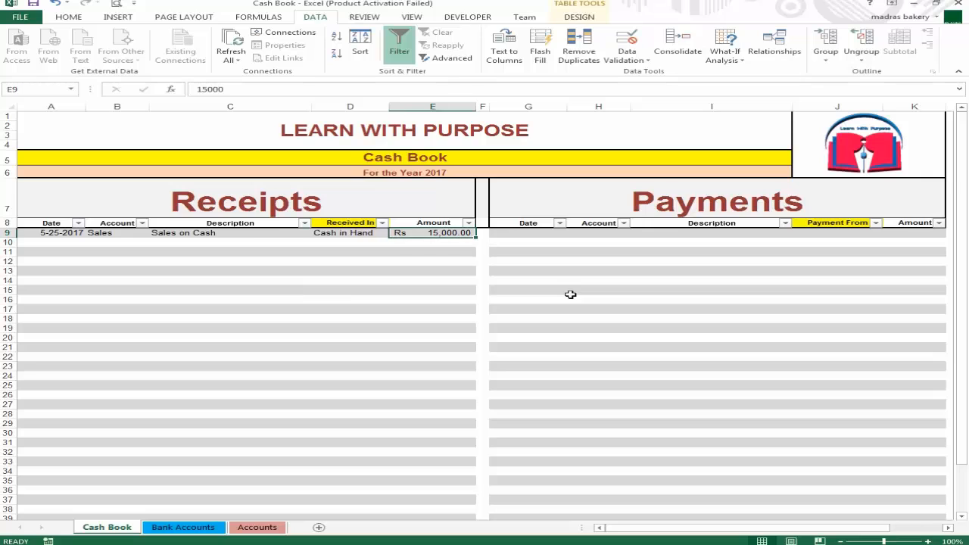
key(Left)
key(Left)
key(Left)
key(Left)
key(Down)
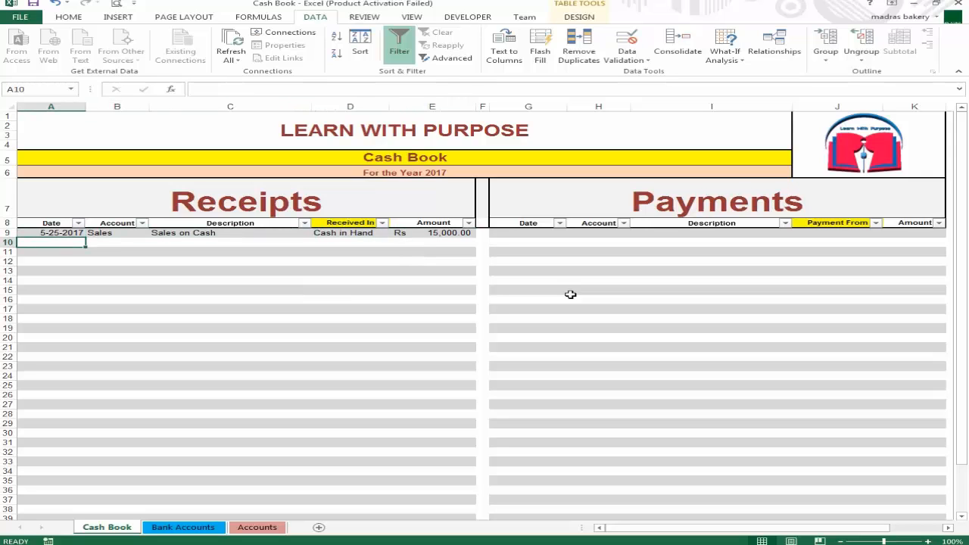
key(ctrl+semicolon)
key(Tab)
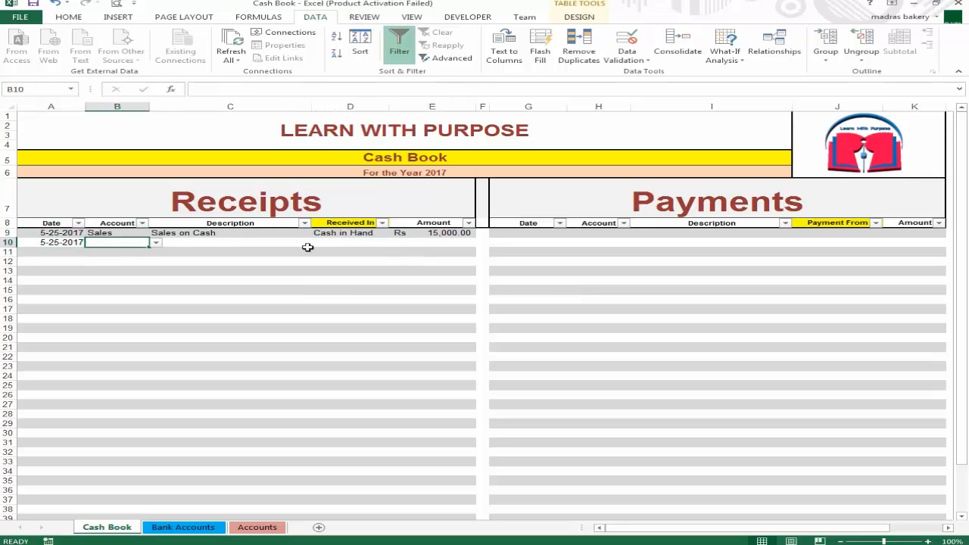
click(155, 243)
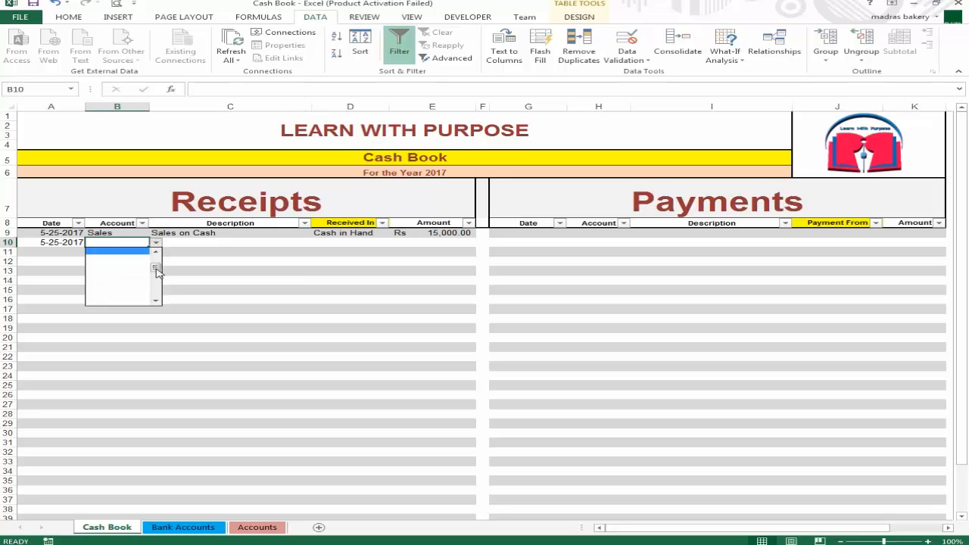
drag(157, 271, 156, 257)
click(136, 251)
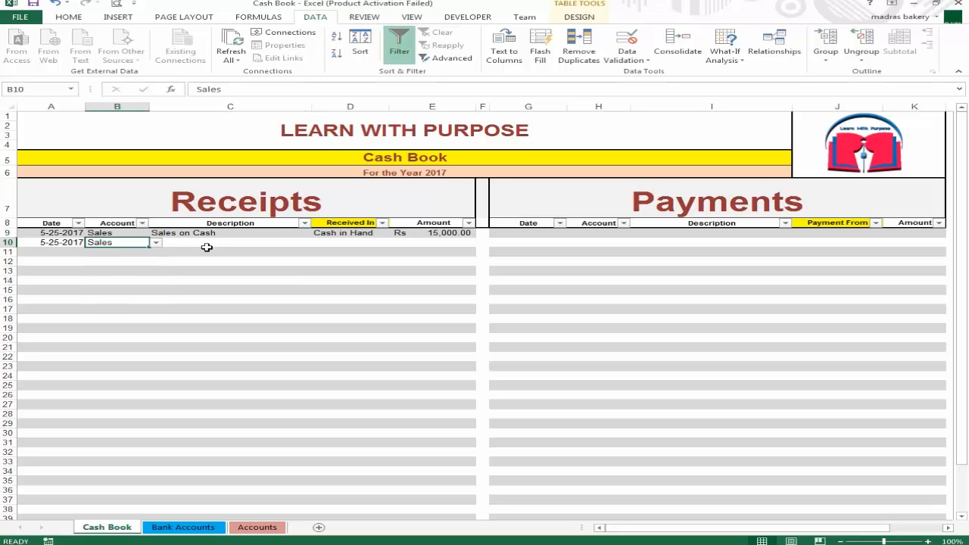
Enter "Sales on Cash" as the description of the second receipt in row 10.
click(206, 250)
key(Up)
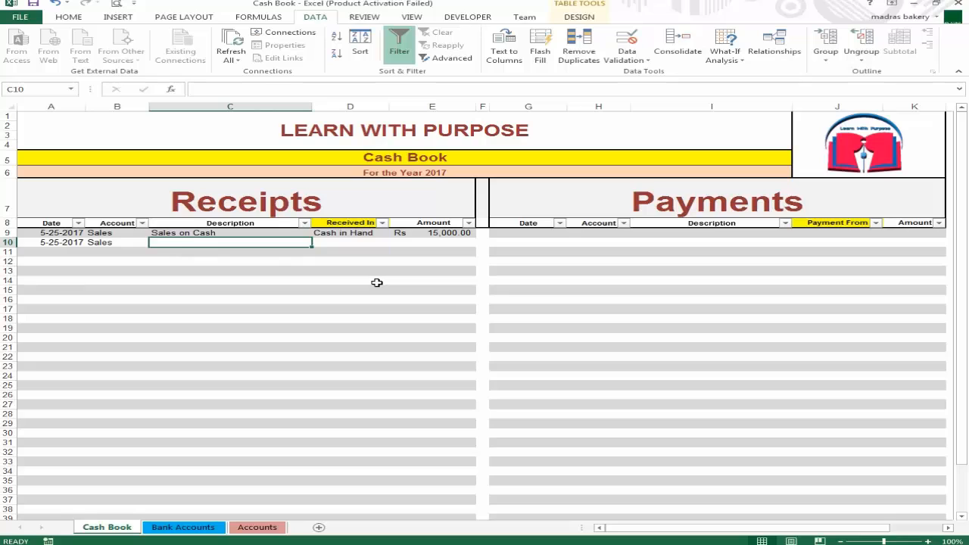
text(Sales on Cash)
key(Tab)
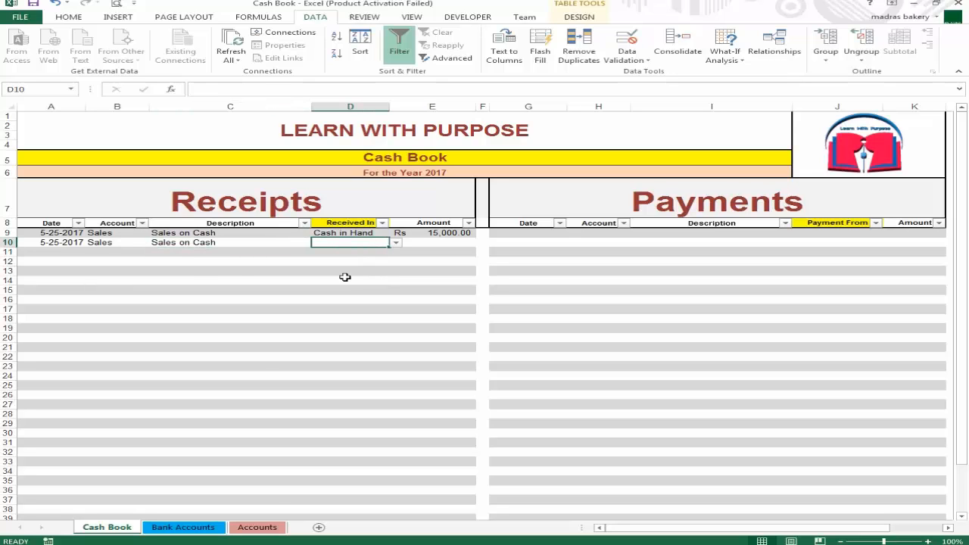
Set the second receipt's Received In to Faysal Bank and its amount to 20000.
click(396, 243)
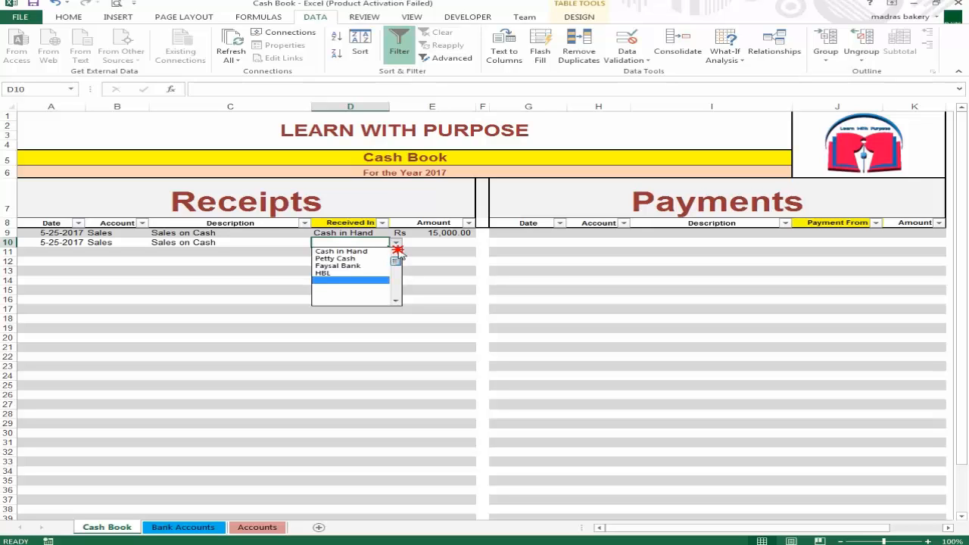
click(356, 267)
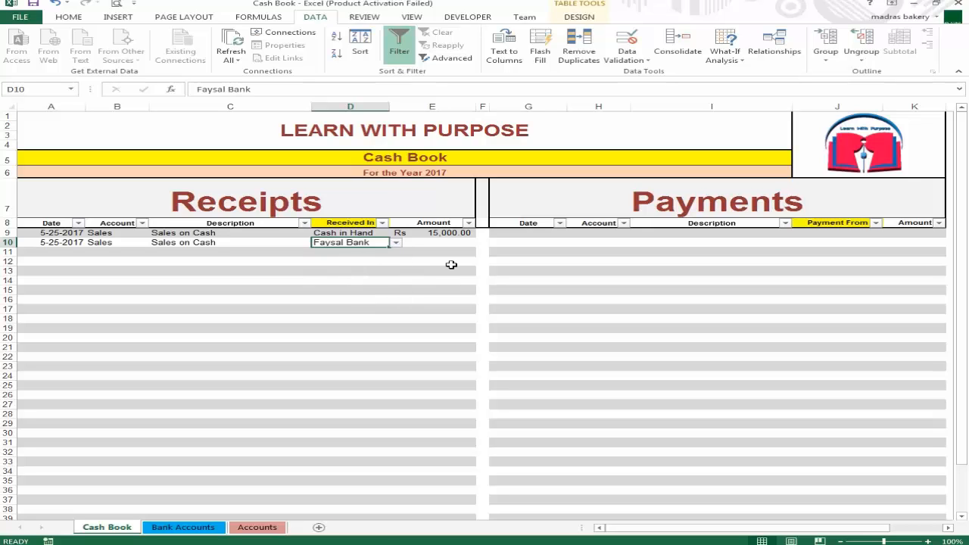
key(Tab)
text(20,0)
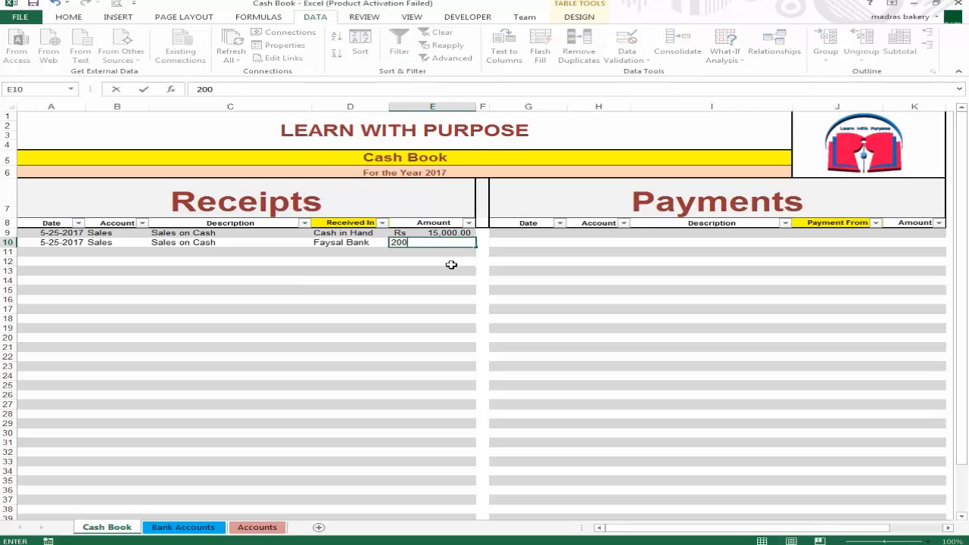
text(00)
key(Return)
key(Up)
key(Up)
key(Down)
key(Down)
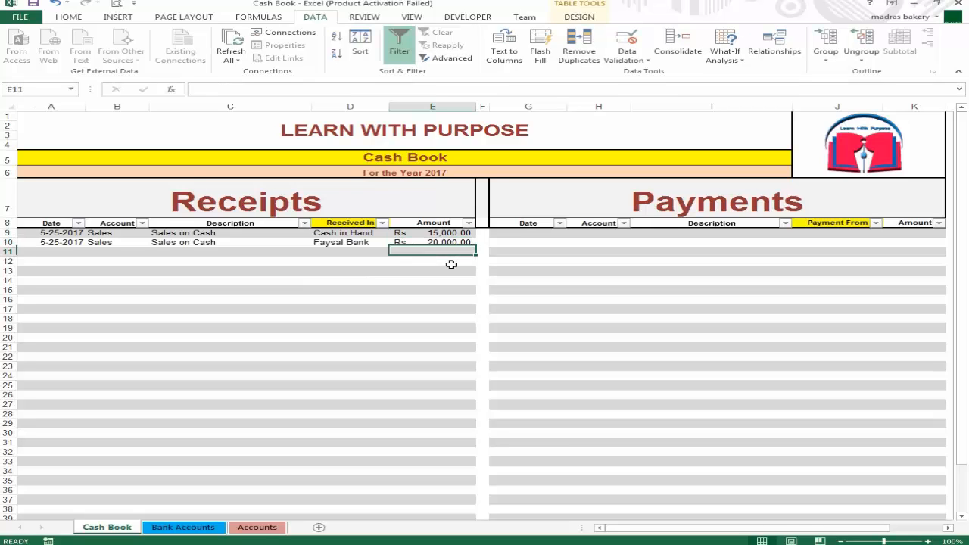
Enter 25 May as the date of the first payment in row 9 of the Payments table.
key(Up)
key(Up)
key(Right)
key(Right)
text(2)
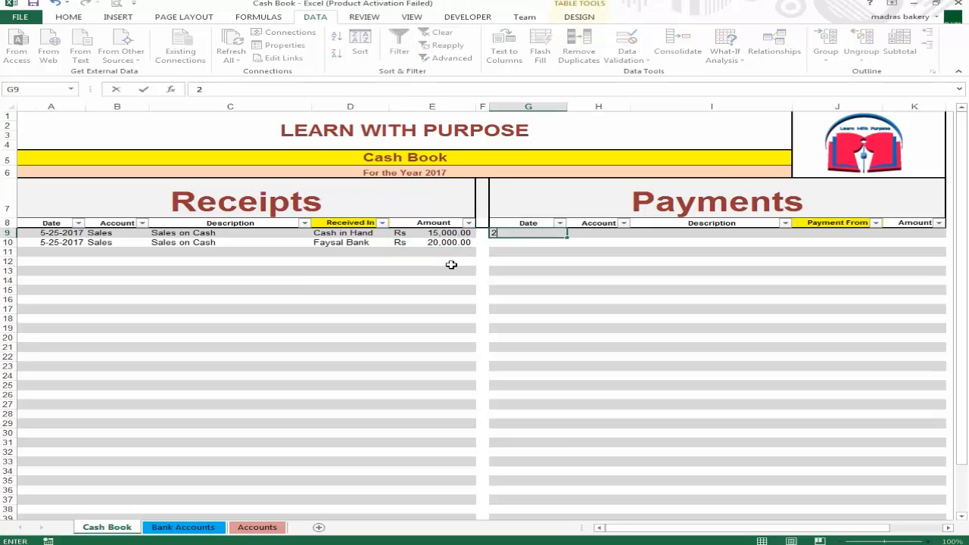
text(5may)
key(Return)
Set the first payment's account to Purchase and its description to "Cash Purchase".
key(Up)
key(Right)
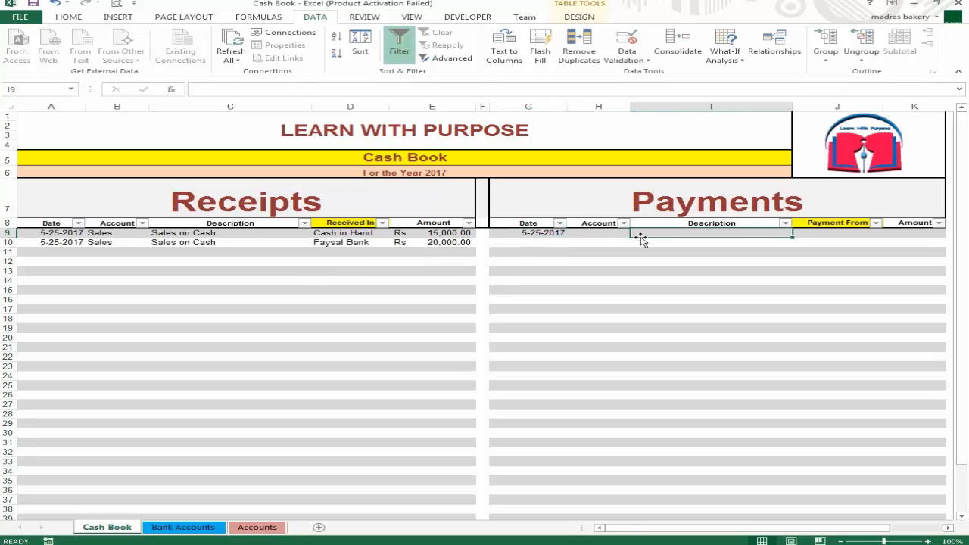
click(636, 236)
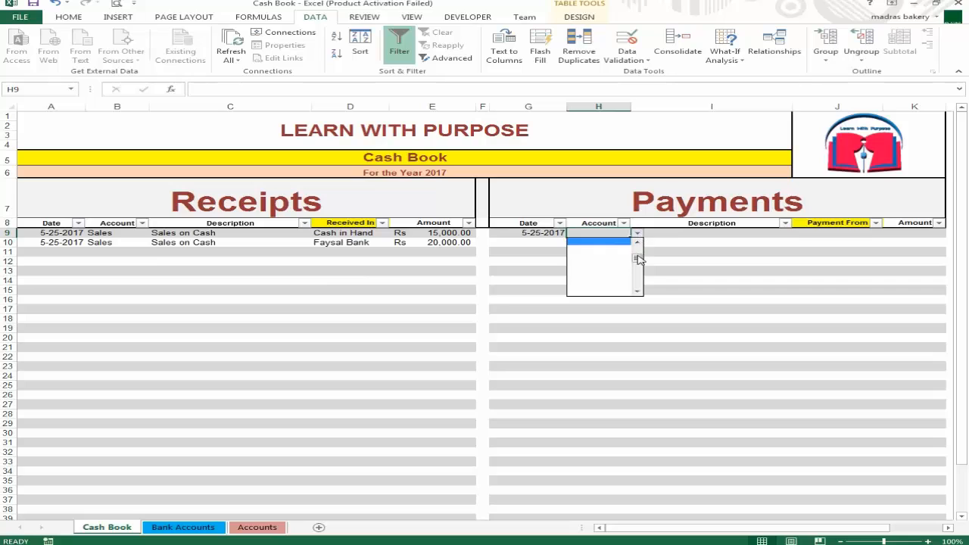
drag(637, 259, 639, 245)
click(617, 249)
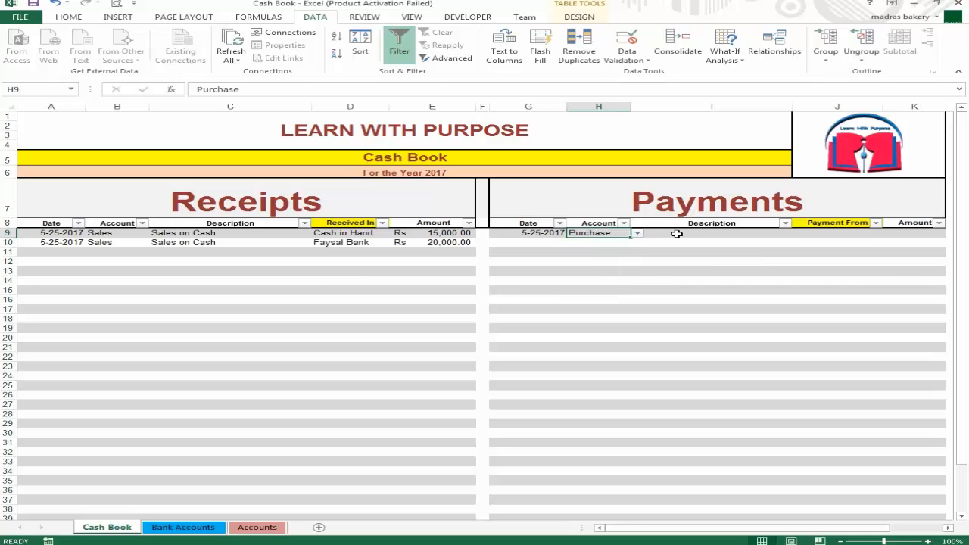
click(677, 234)
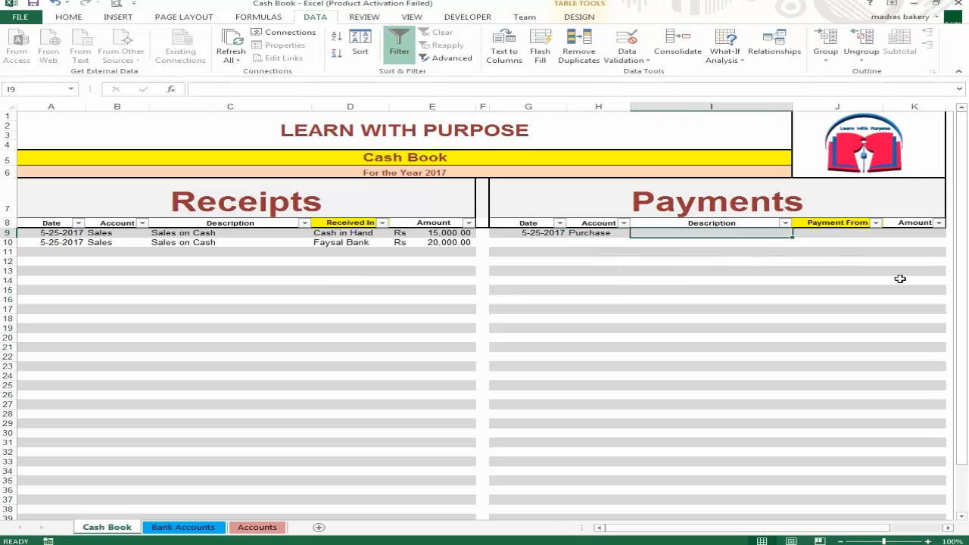
text(Cash Purchase)
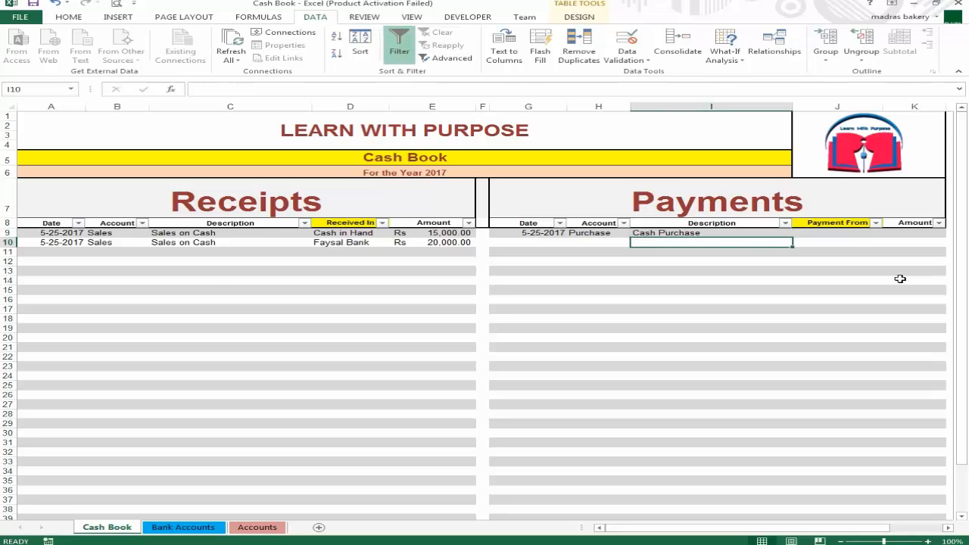
Set the first payment's Payment From to Cash in Hand and its amount to 10000.
key(Tab)
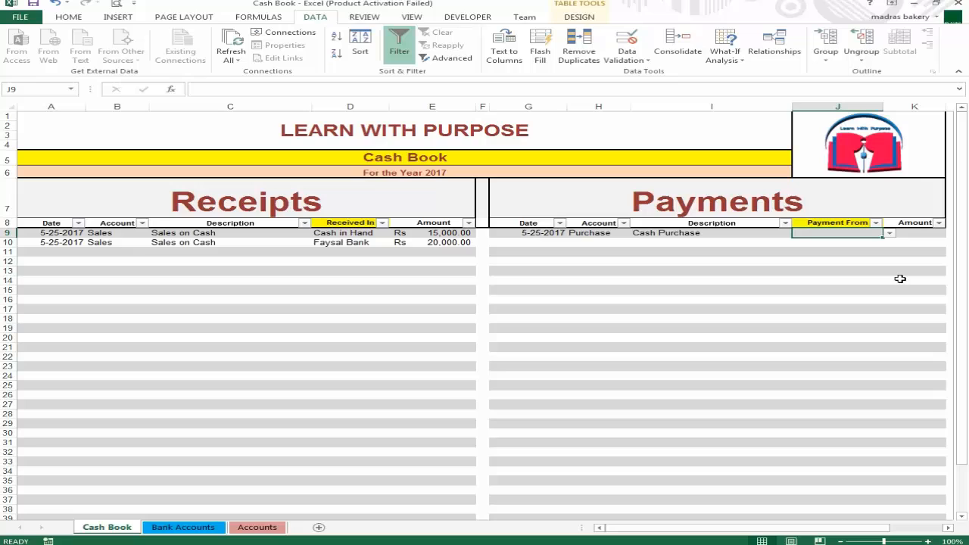
click(890, 234)
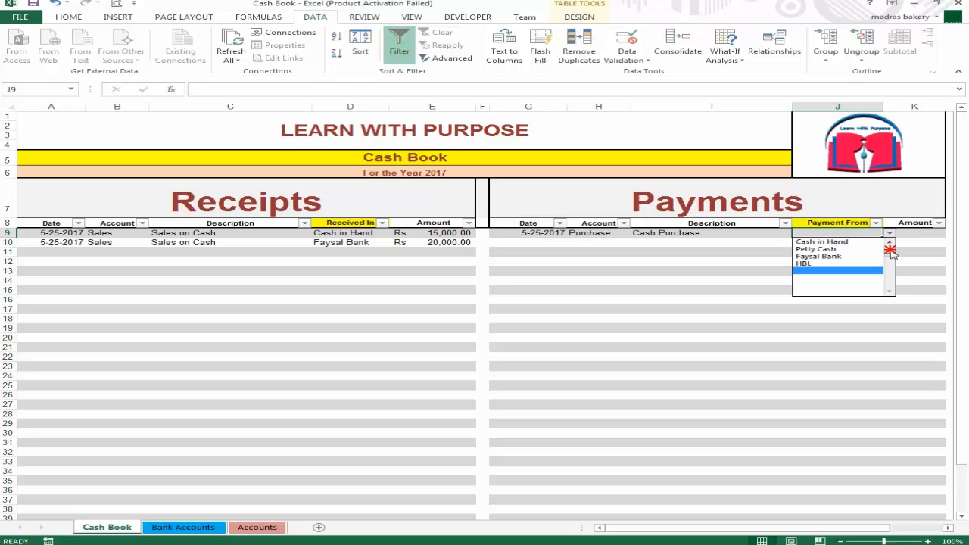
click(844, 241)
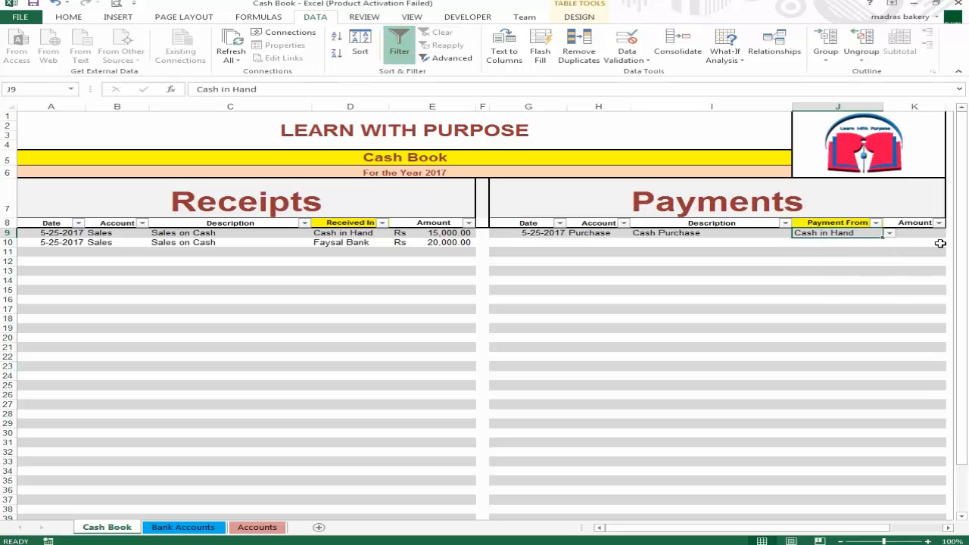
key(Tab)
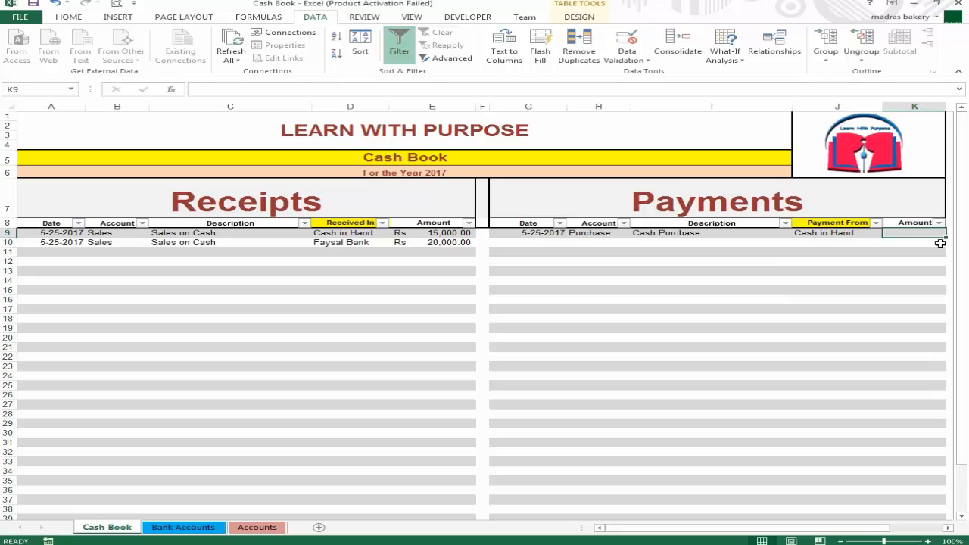
text(10000)
key(ctrl+Return)
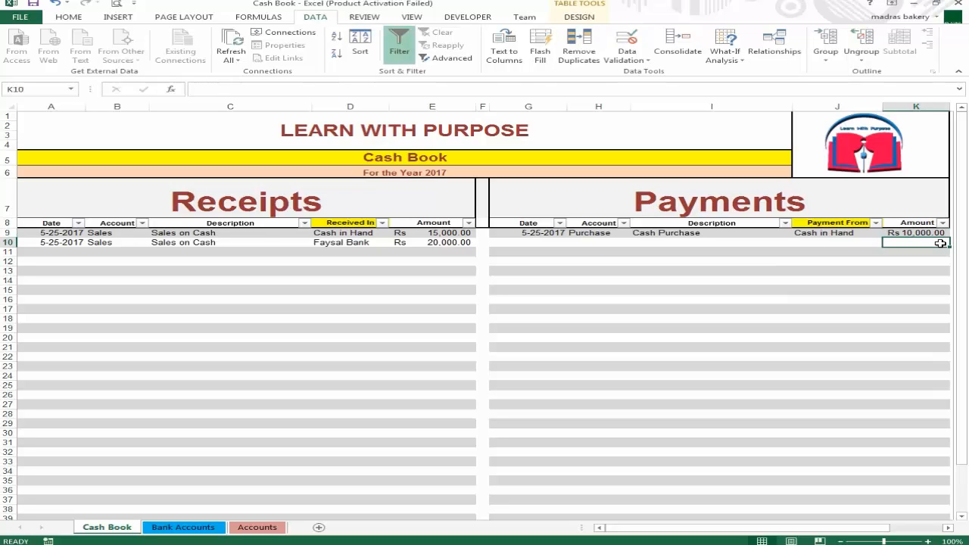
key(Left)
key(Left)
key(Right)
key(Right)
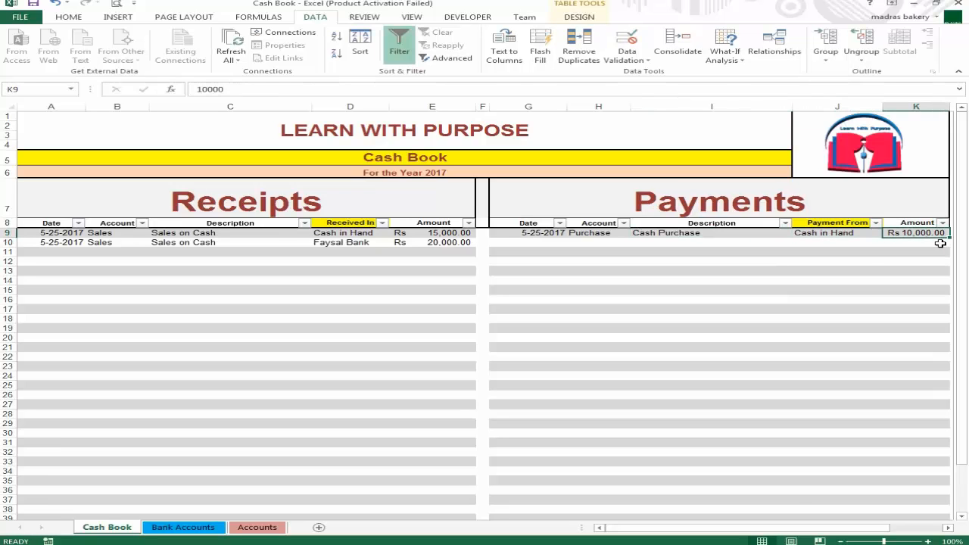
Enter 5-25-2017 as the date of a second payment in row 10 of the Payments table.
key(Left)
key(Left)
key(Left)
key(Left)
key(Down)
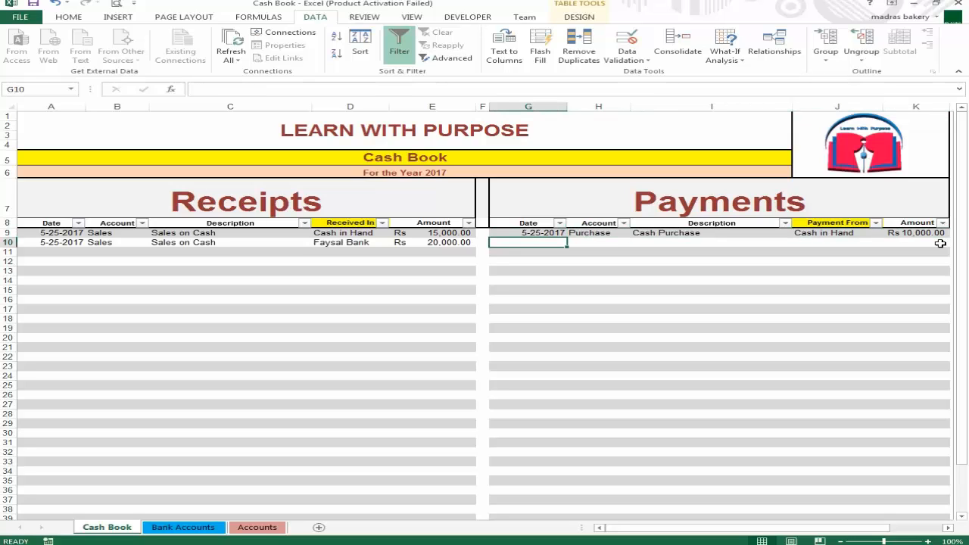
text(5-25-2017)
key(Tab)
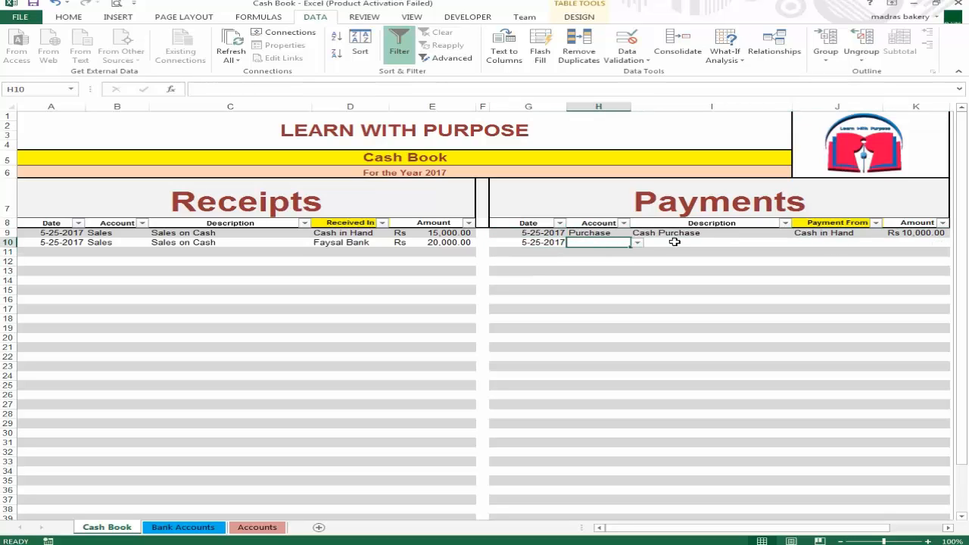
Set the second payment's account to Salary Expense and describe it as "Salary to" followed by the employee's name.
click(638, 242)
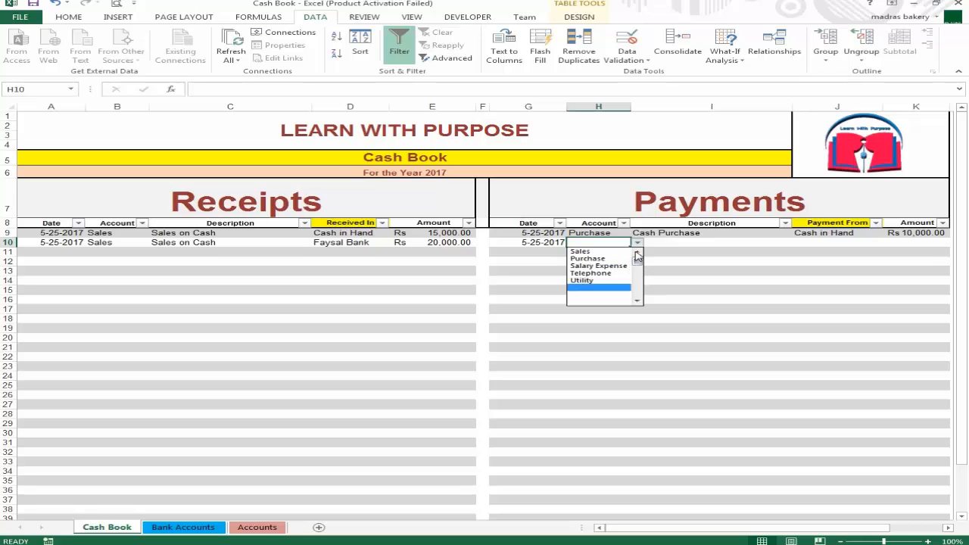
click(598, 271)
click(695, 243)
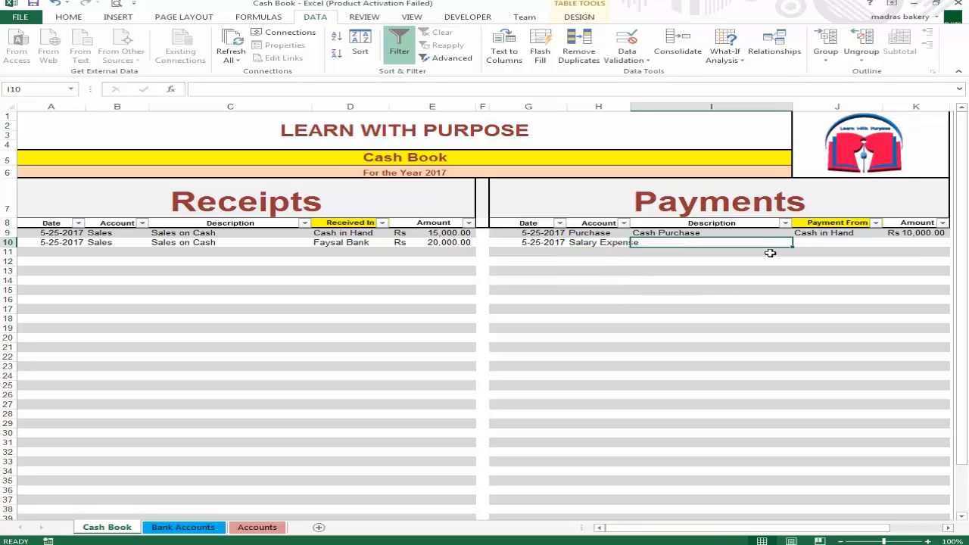
text(Salary to)
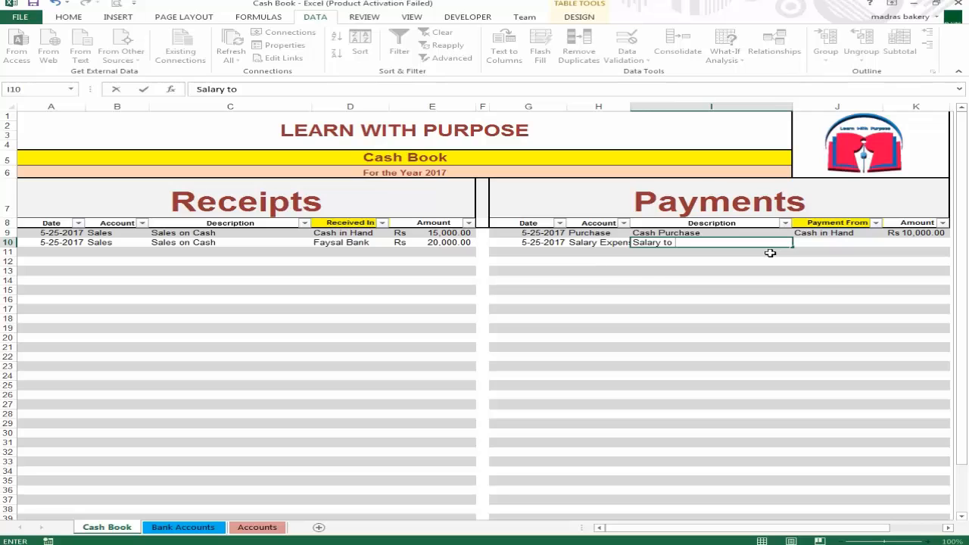
text(Saeed)
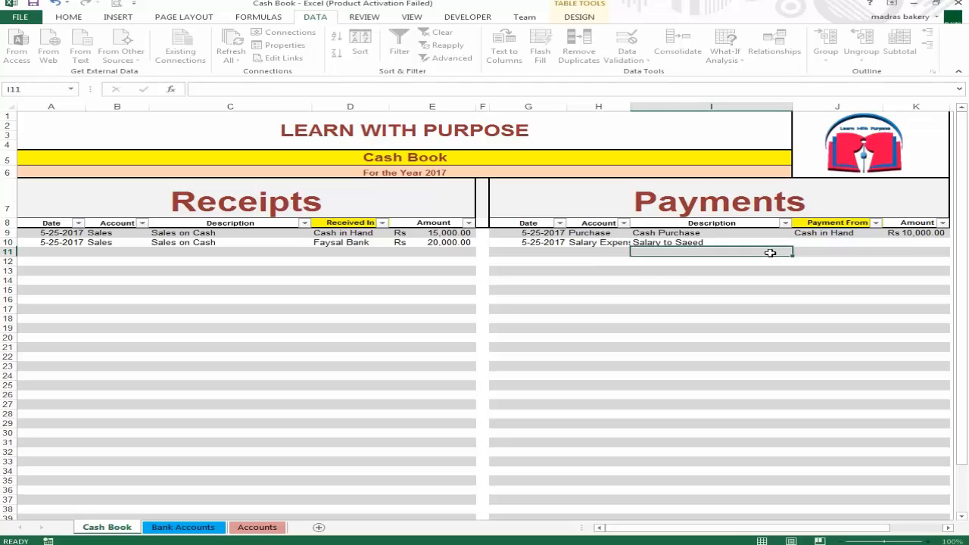
key(Tab)
key(Left)
key(Right)
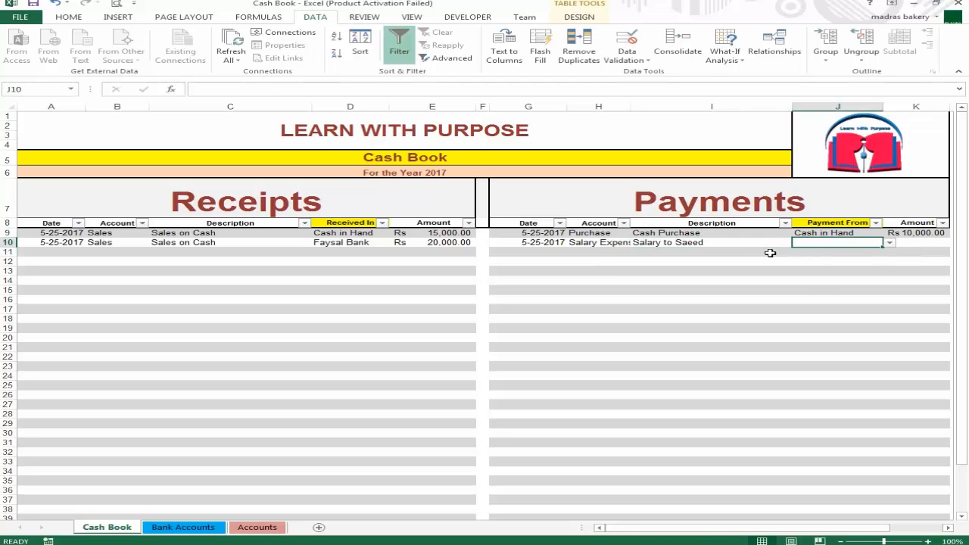
Set the second payment's Payment From to Cash in Hand and its amount to 8000.
text(Cash in Hand)
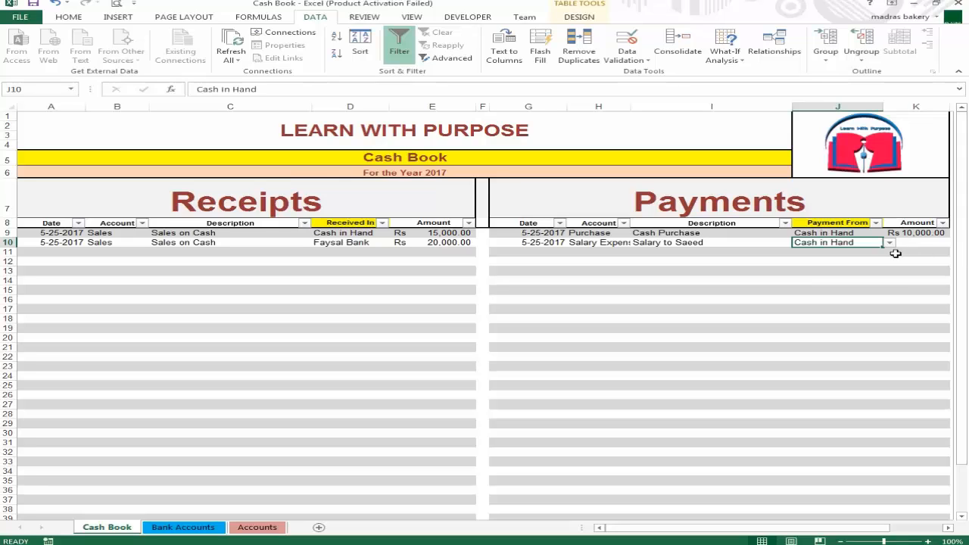
key(Tab)
key(Left)
key(Right)
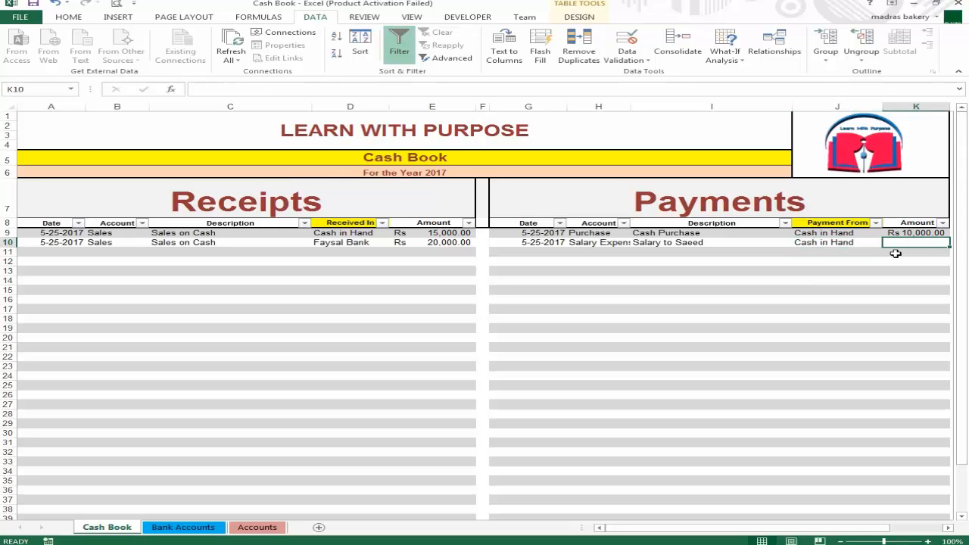
text(8000)
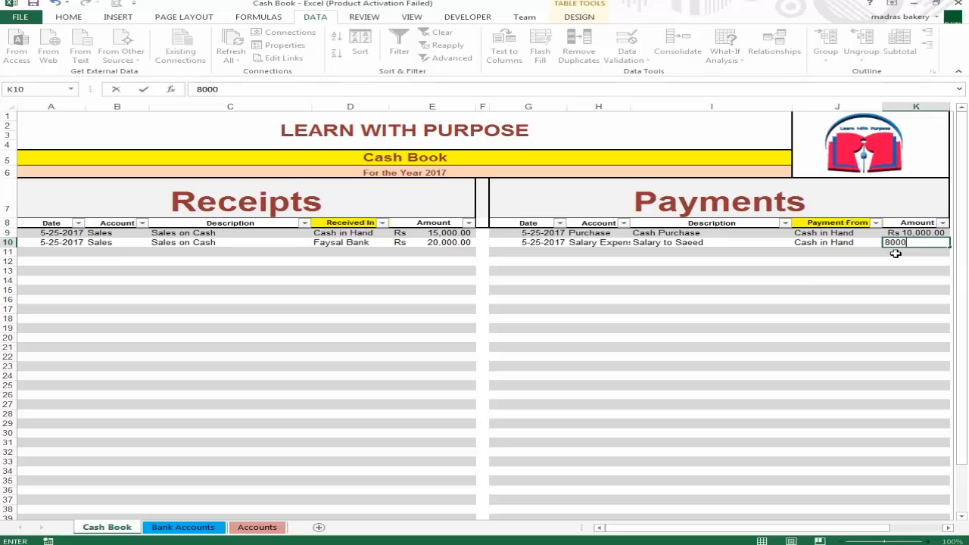
key(ctrl+Return)
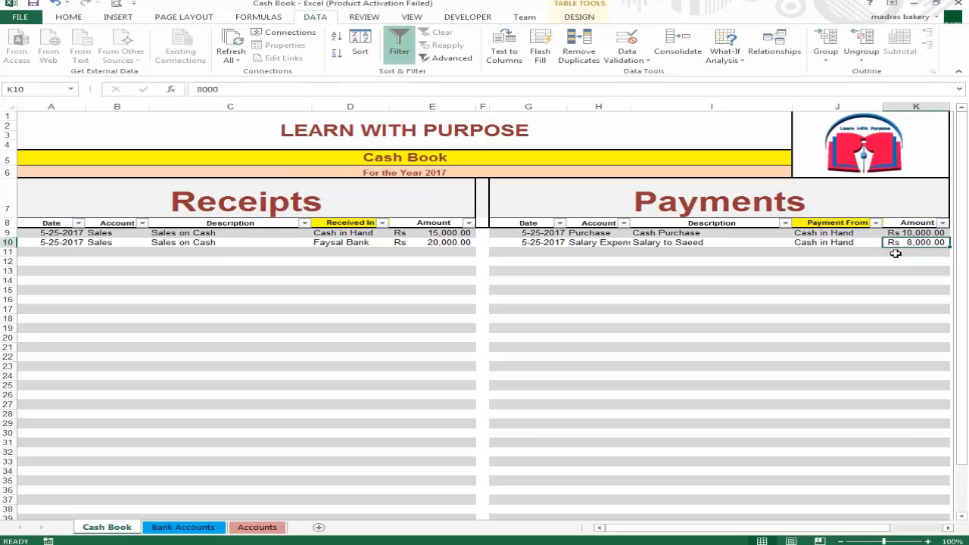
Check the Amount totals of the Receipts and Payments tables in row 42.
scroll(780, 295, down, 4)
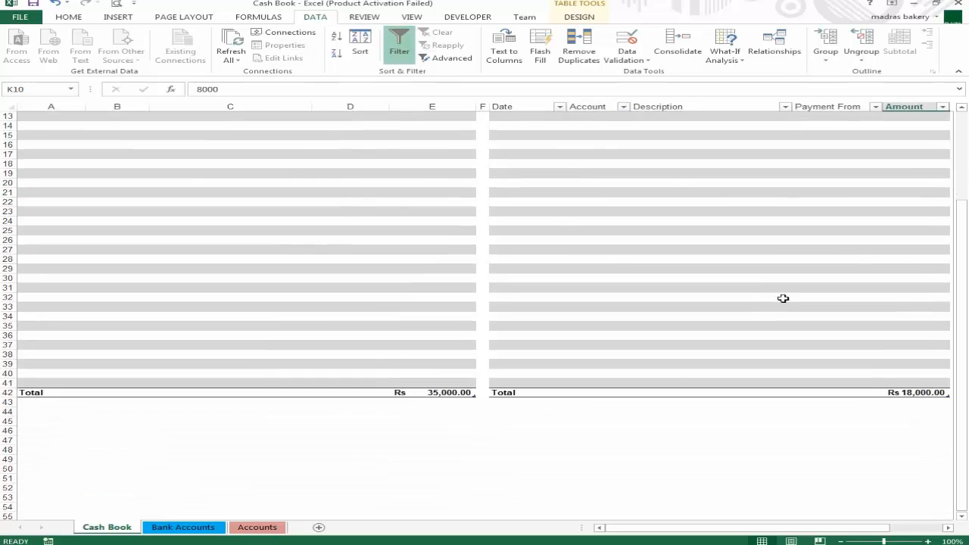
click(446, 394)
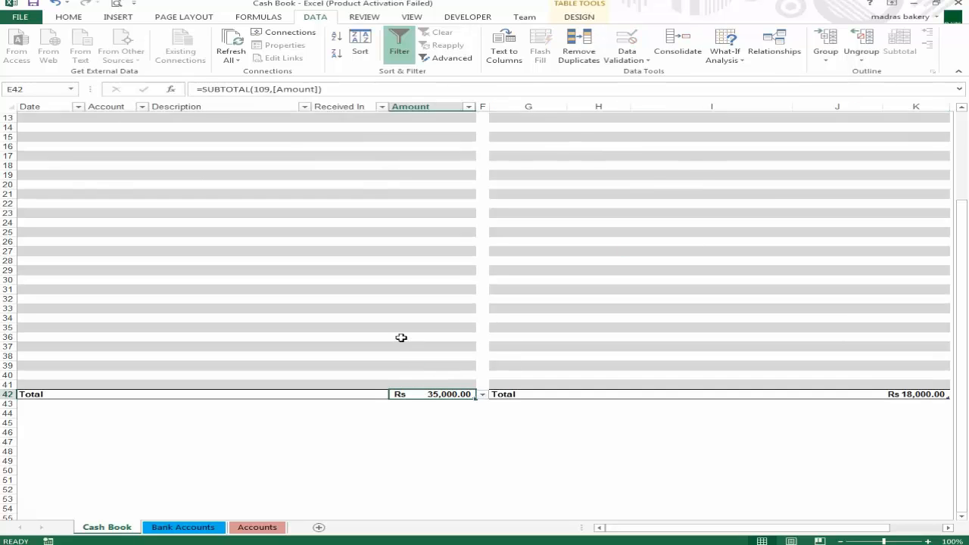
scroll(401, 338, up, 4)
scroll(438, 280, down, 4)
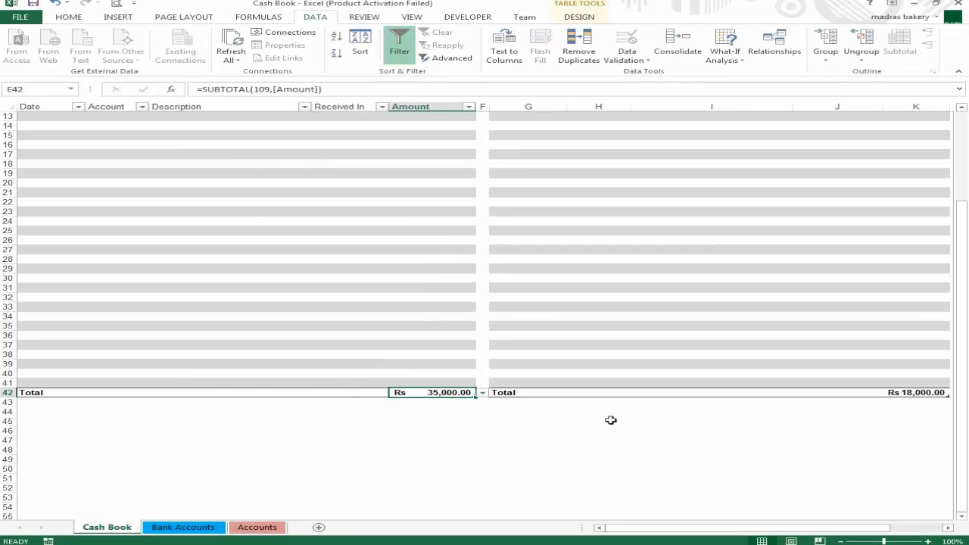
click(606, 413)
click(840, 411)
key(Right)
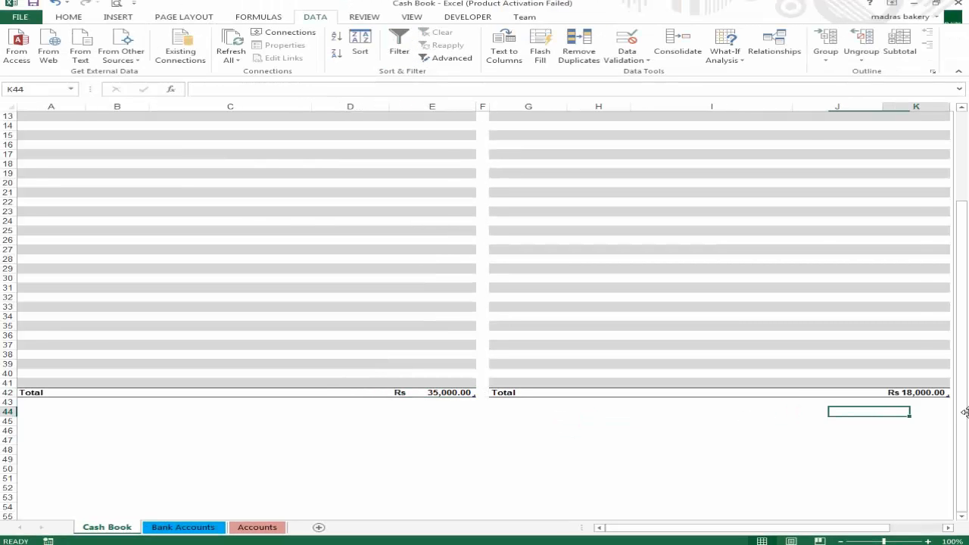
key(Left)
key(Left)
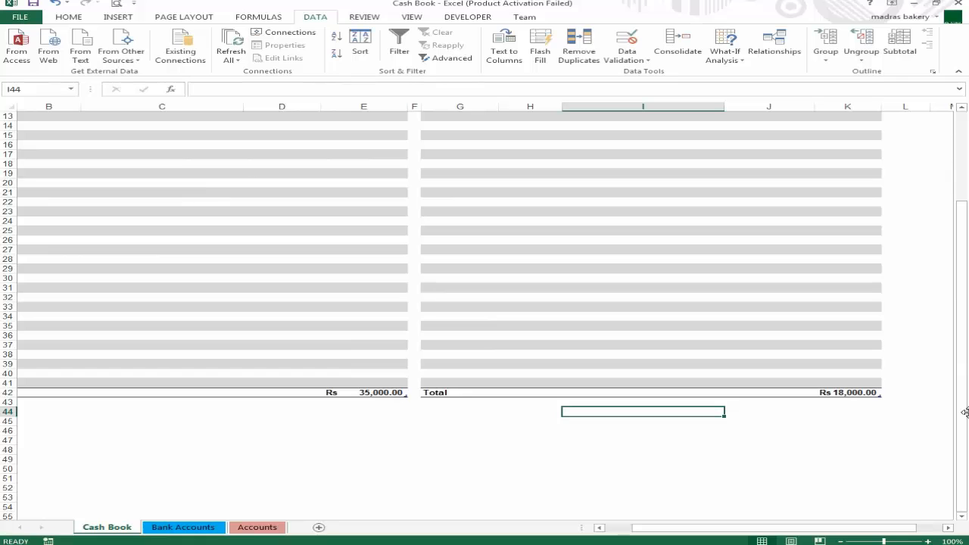
text(Bala)
key(BackSpace)
key(Return)
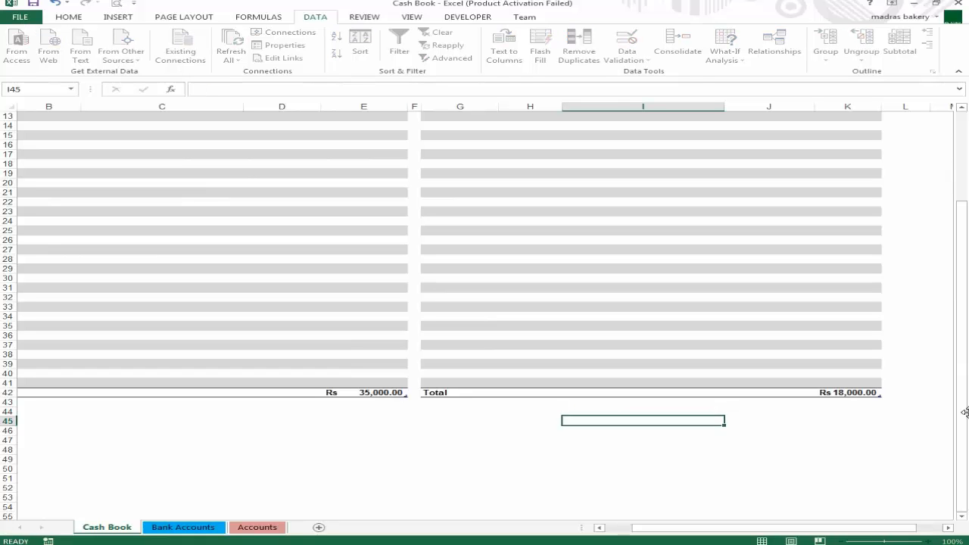
Unmerge the Cash Book title cells across A5:I5.
key(Up)
key(Up)
key(Up)
key(Up)
key(Up)
key(ctrl+Up)
key(ctrl+Up)
scroll(735, 465, up, 3)
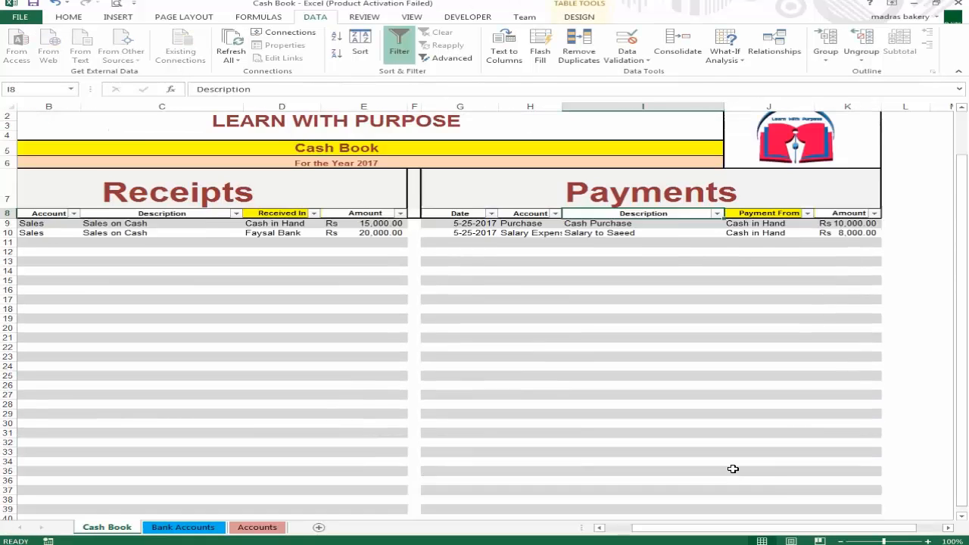
click(651, 173)
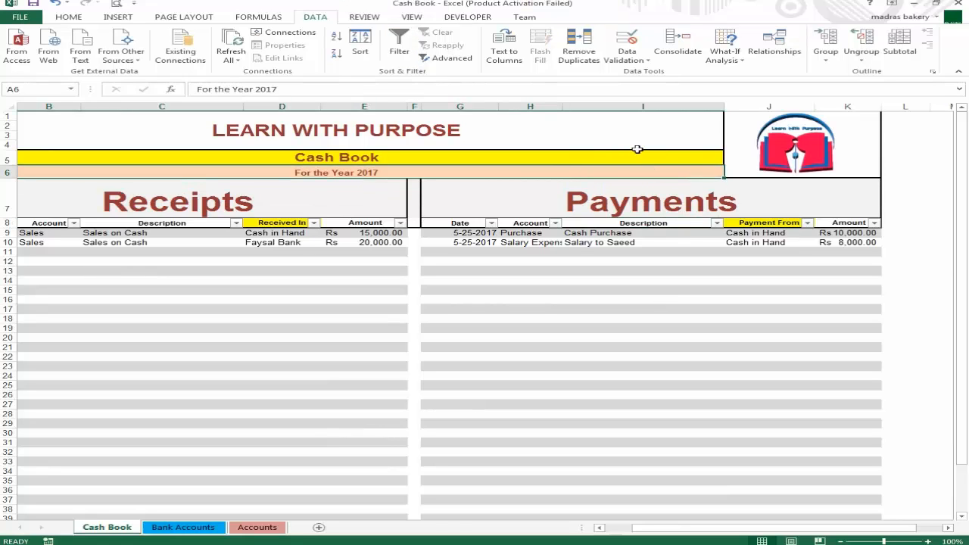
click(645, 160)
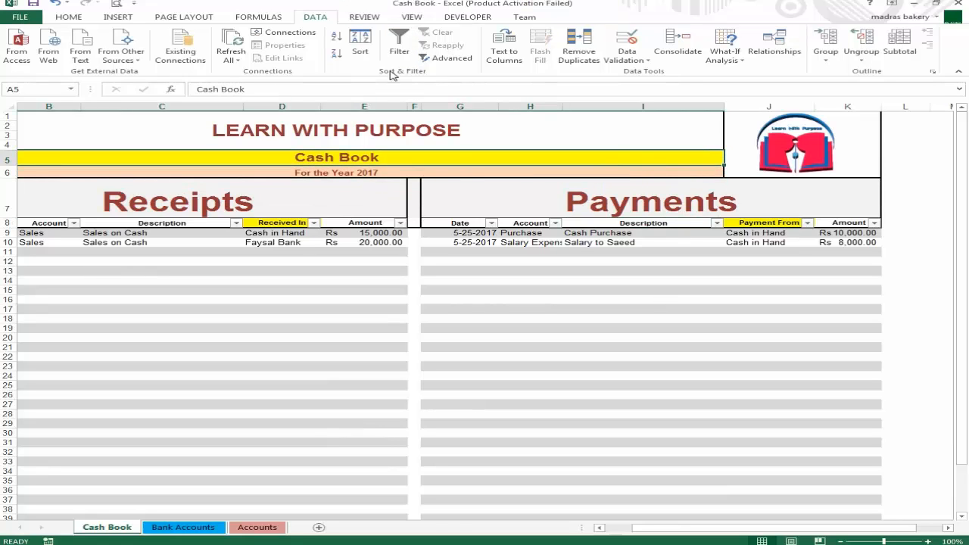
scroll(493, 145, left, 1)
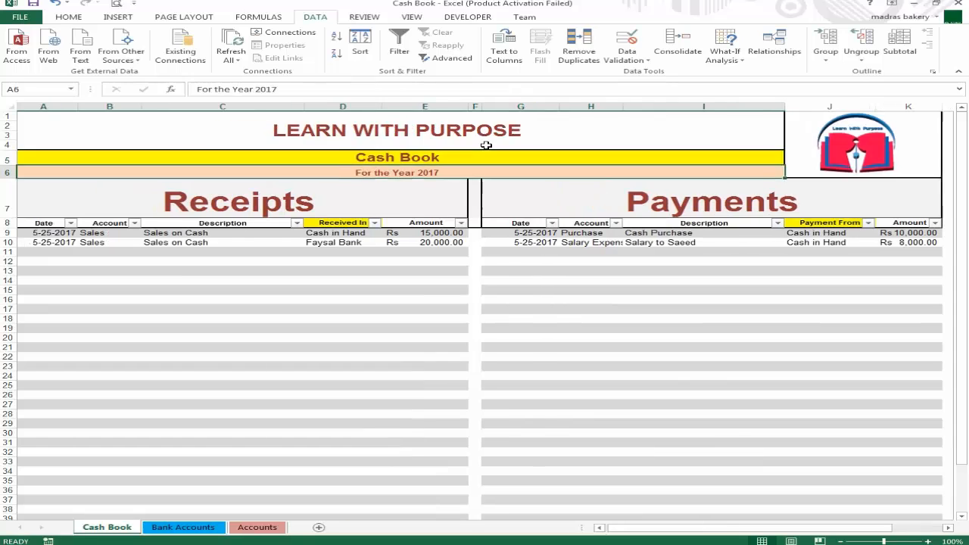
click(69, 16)
click(369, 56)
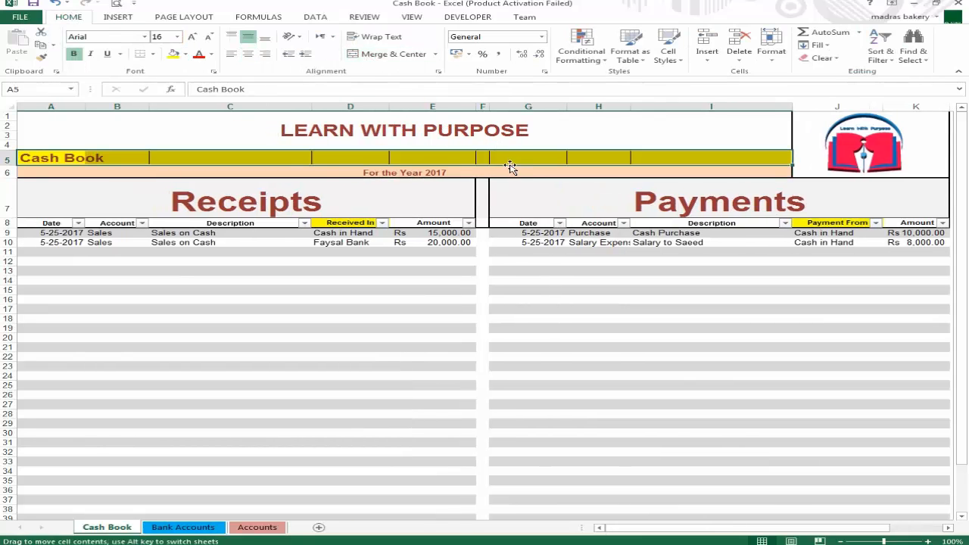
key(Down)
key(Up)
key(Right)
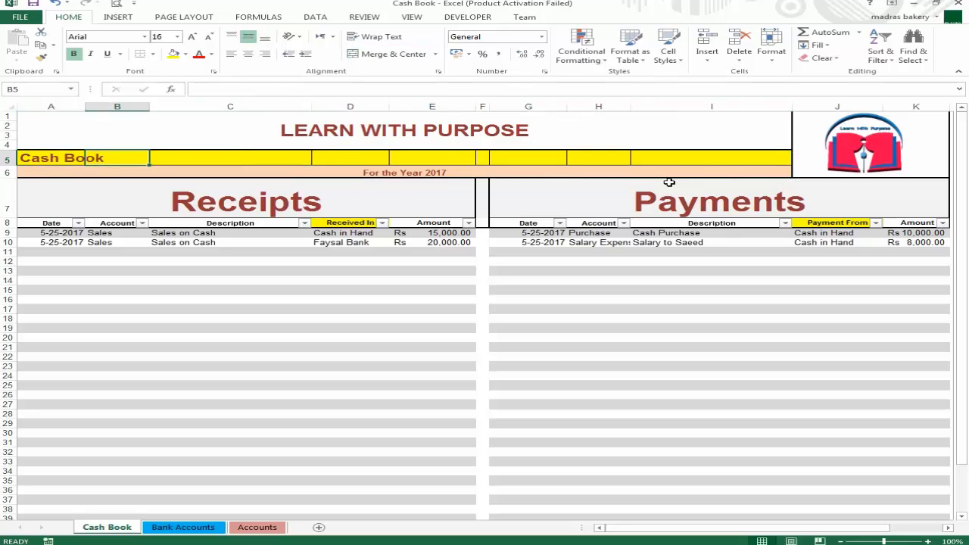
Merge and center the Cash Book title across A5:G5 only.
key(Left)
key(shift+Right)
key(shift+Right)
key(shift+Right)
key(shift+Right)
key(shift+Right)
key(shift+Right)
key(shift+Right)
key(shift+Left)
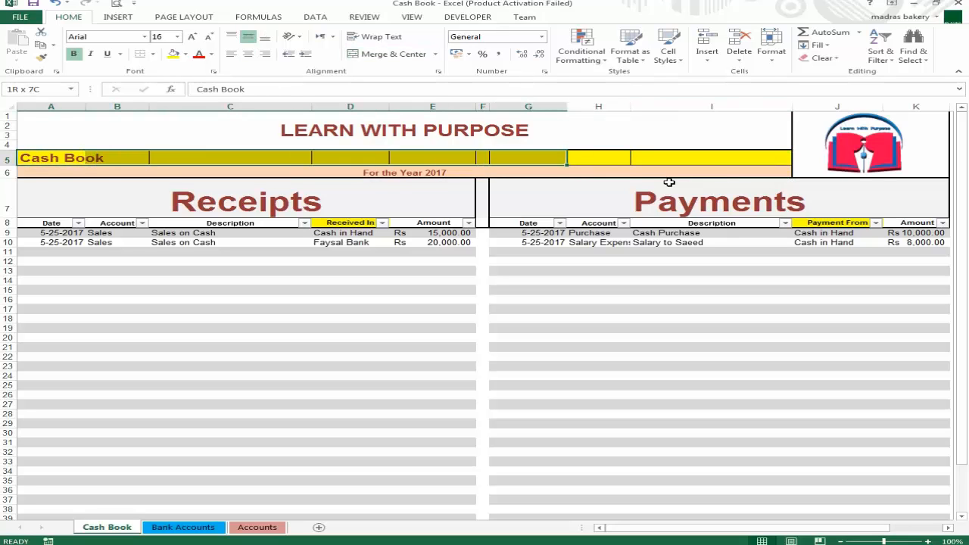
click(398, 55)
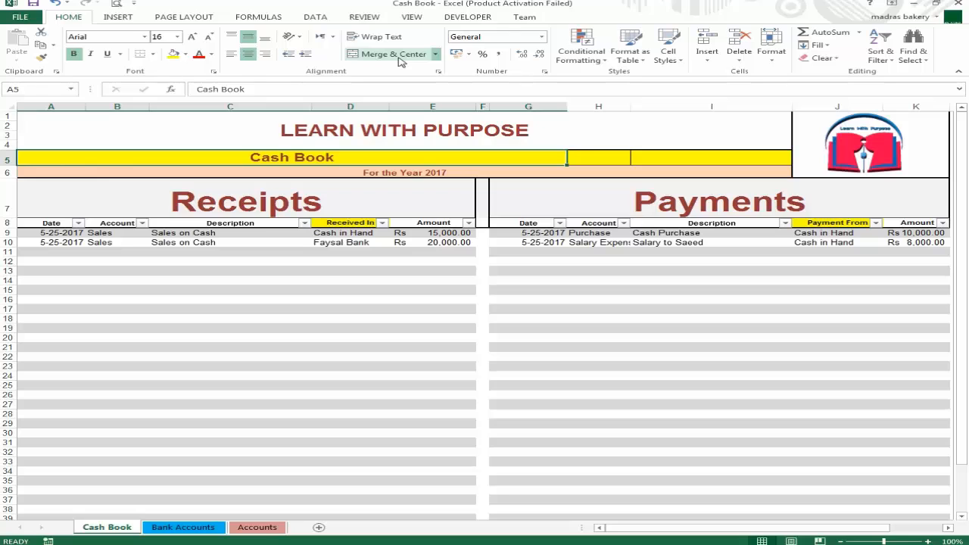
Enter the label "In Hand" in cell H5 beside the Cash Book title.
key(Right)
text(Ba)
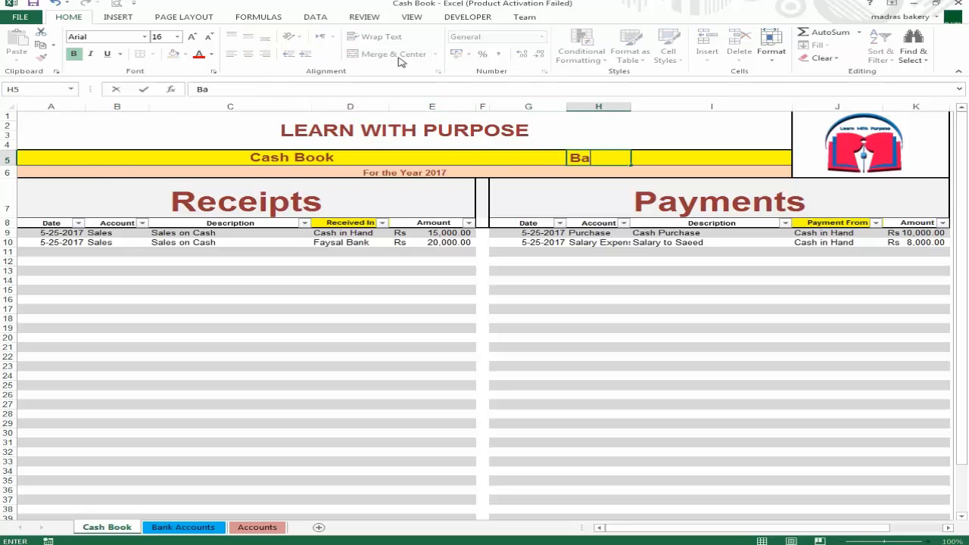
key(BackSpace)
text(In Hand)
key(Return)
key(Up)
key(Right)
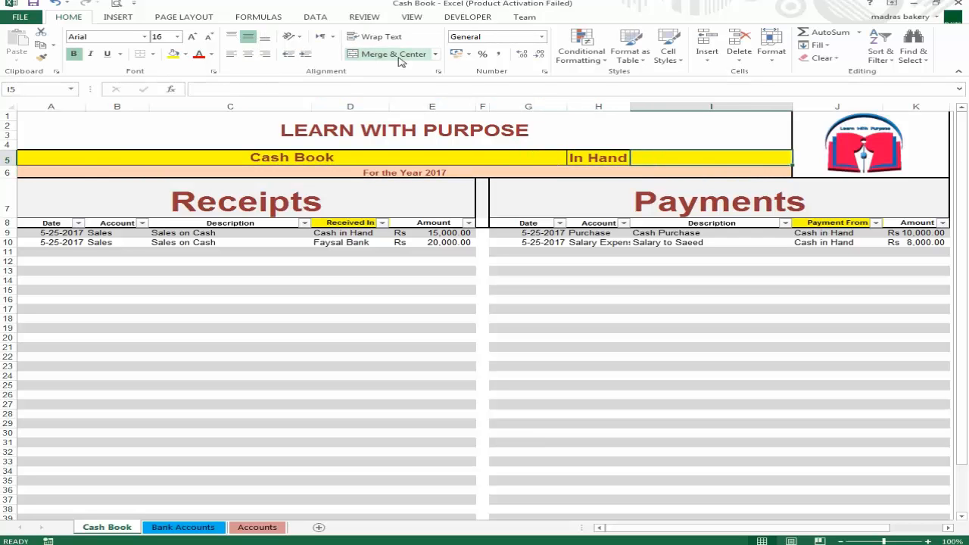
Enter a formula in I5 that subtracts the Payments total in K42 from the Receipts total in E42.
text(=)
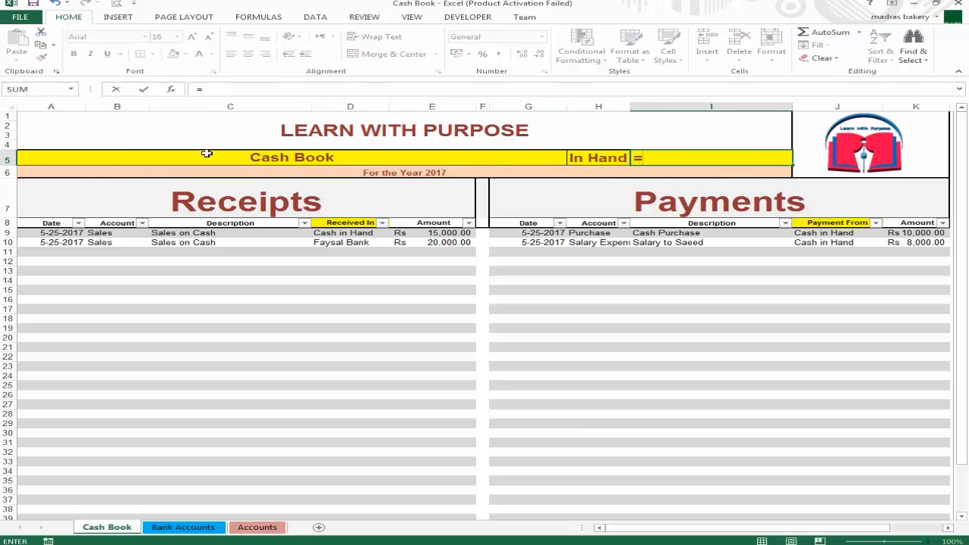
scroll(651, 261, down, 5)
click(445, 363)
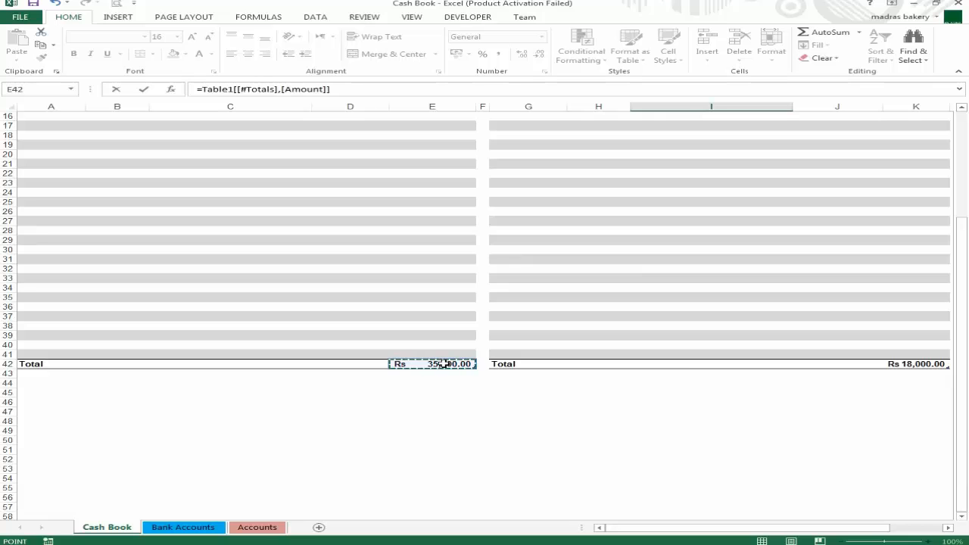
text(-)
click(918, 364)
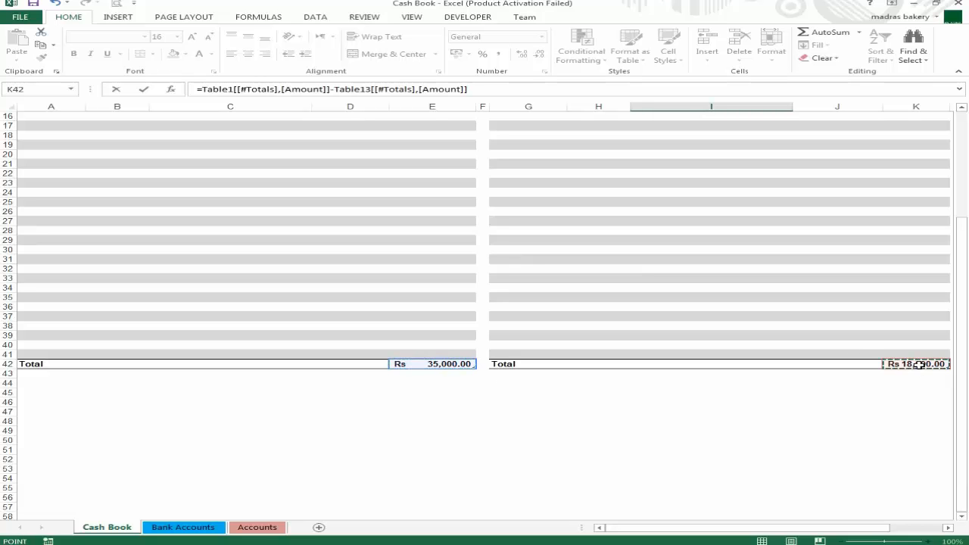
key(ctrl+Return)
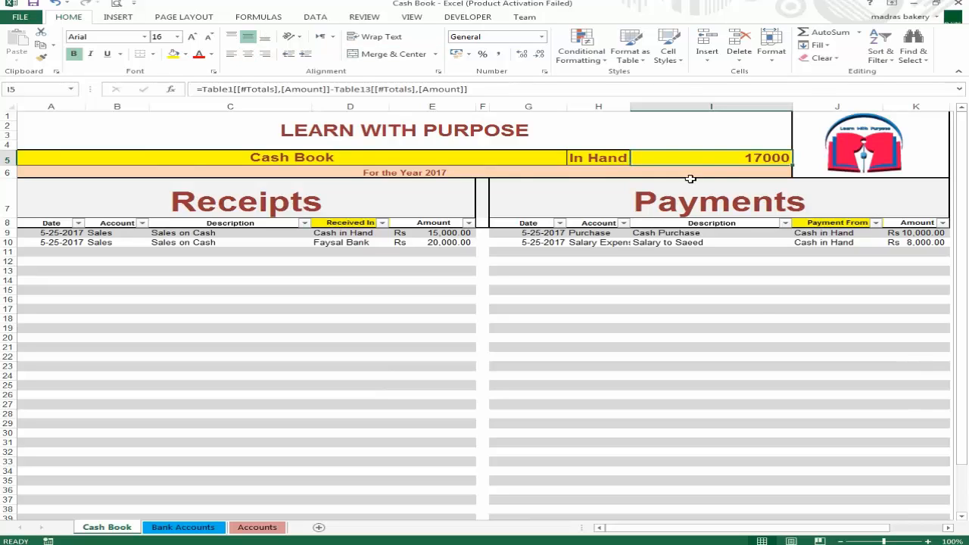
Format the In Hand amount in I5 as Accounting with the Rs currency symbol and two decimals.
click(498, 55)
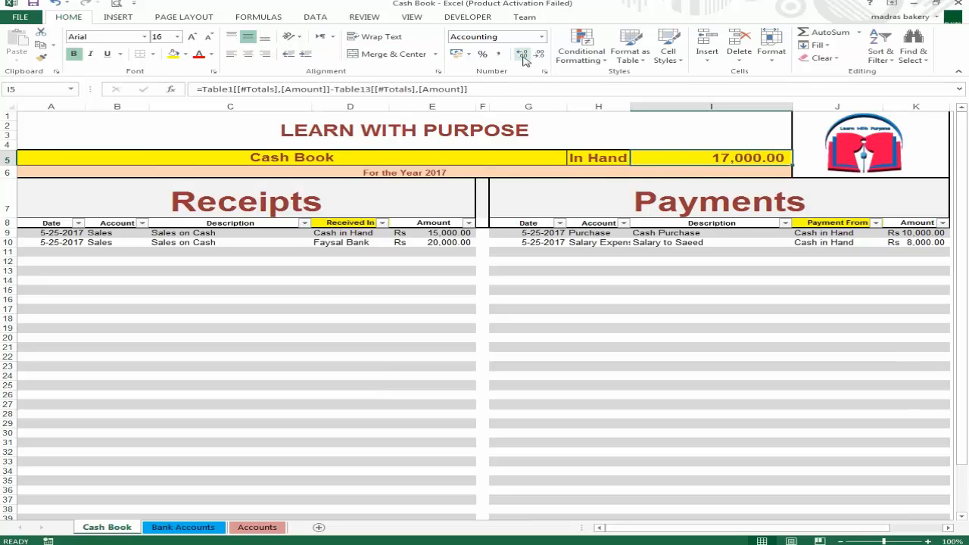
click(459, 54)
click(751, 276)
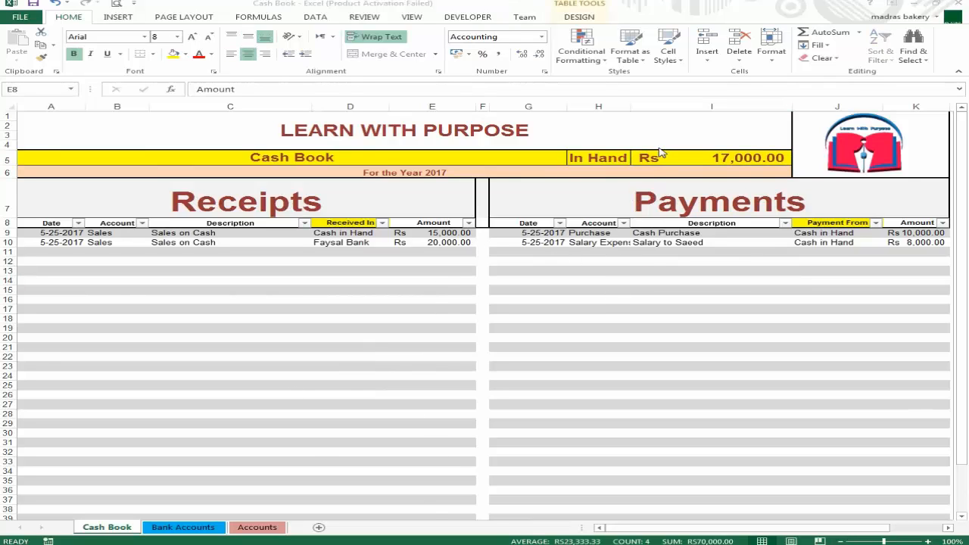
click(670, 151)
click(668, 154)
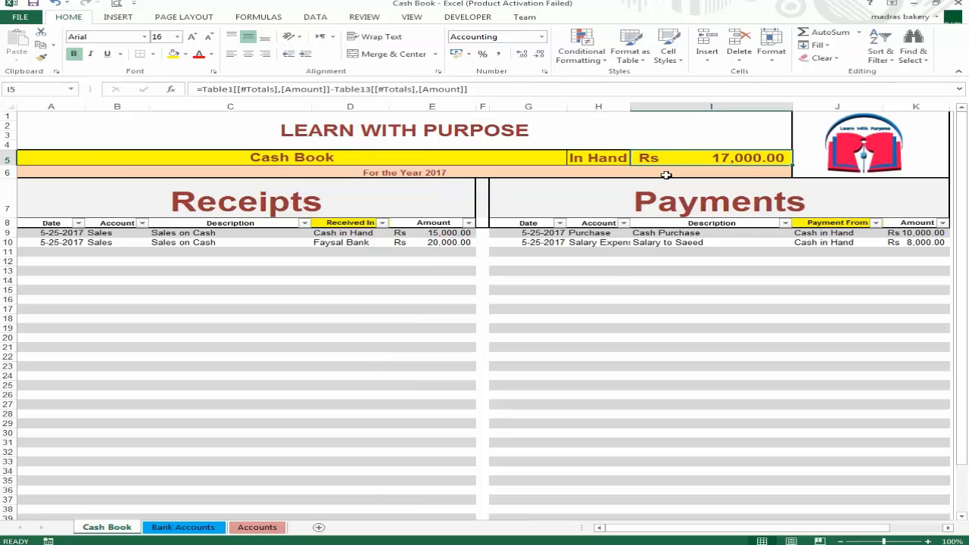
Enter the label "Total :" in B38, the last row of the table on the Bank Accounts sheet.
click(258, 530)
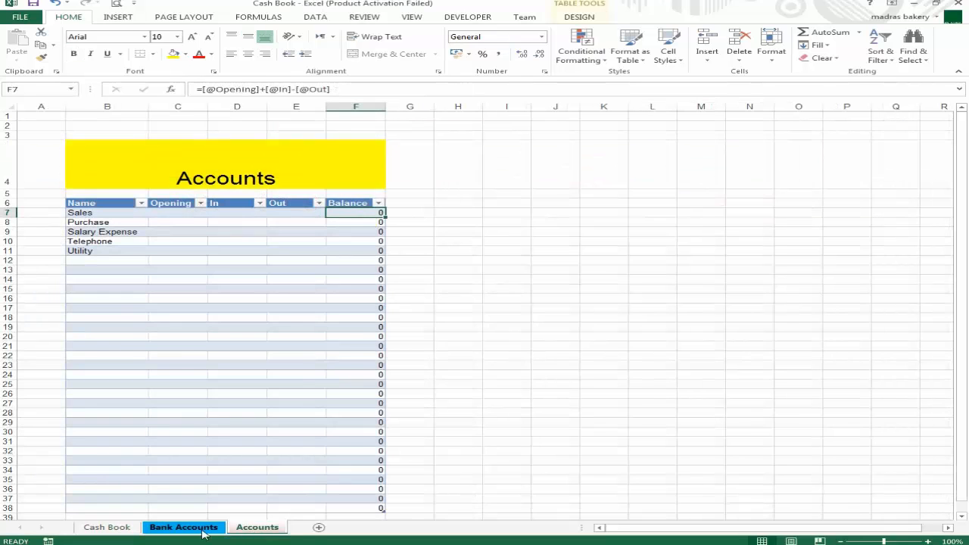
click(193, 530)
click(140, 384)
click(108, 478)
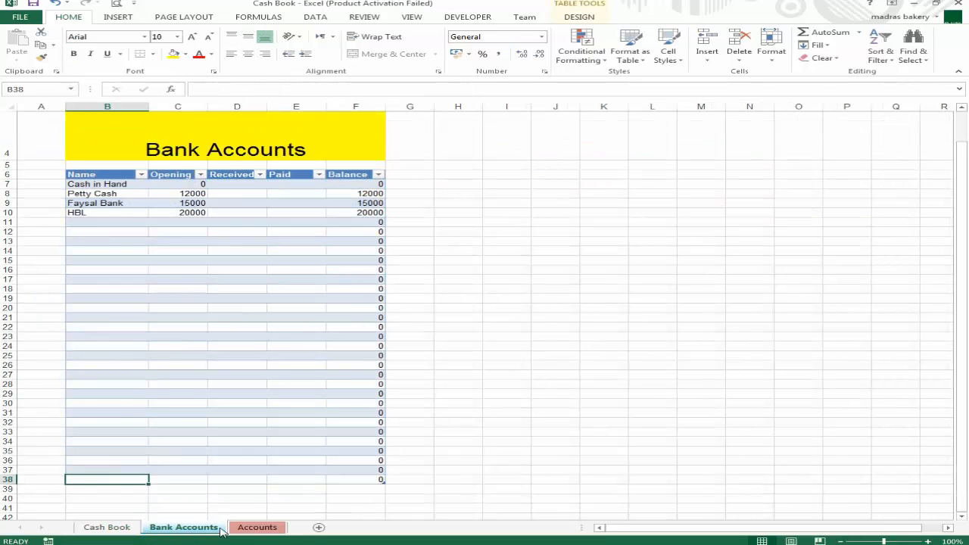
text(Tota)
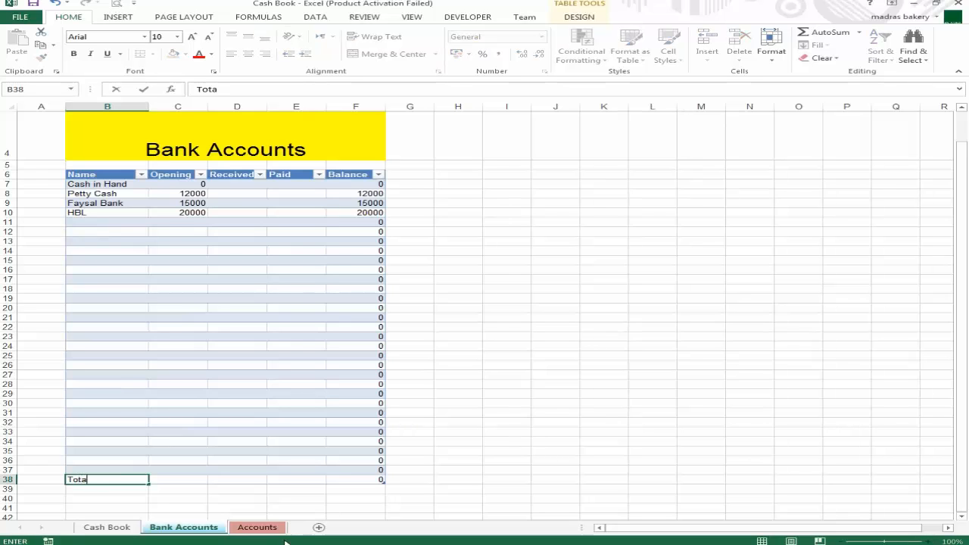
text(l :)
key(Tab)
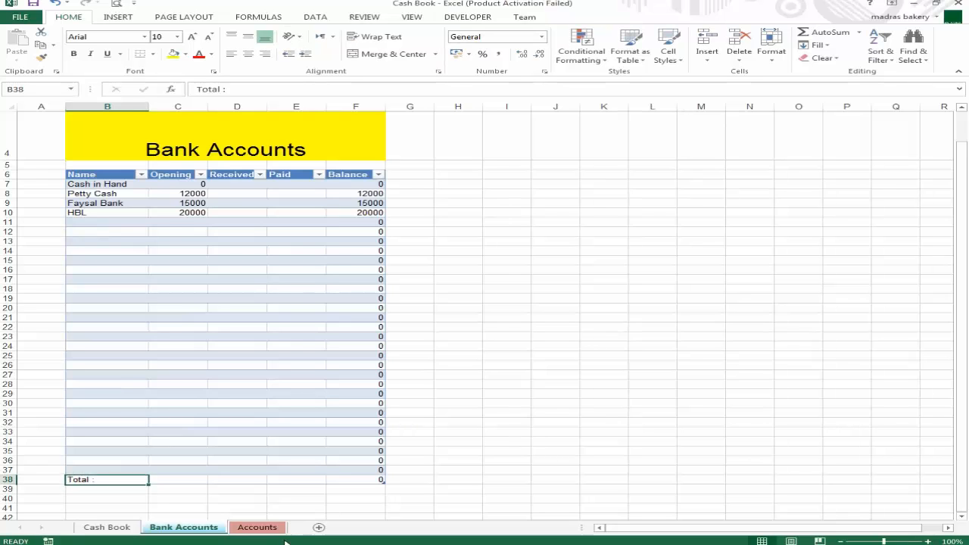
Total the Opening column in C38 with the formula =SUM(C7:C37).
text(=SUM()
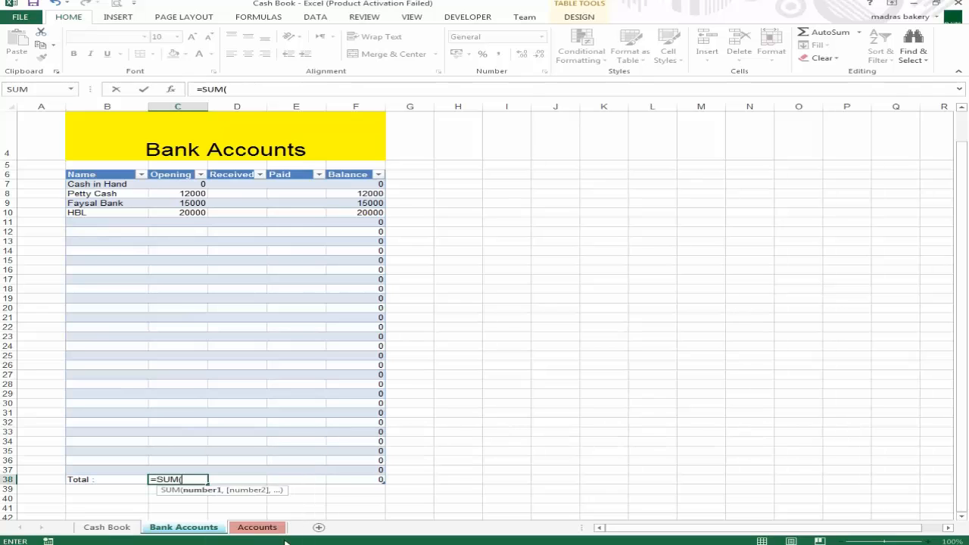
key(Up)
key(shift+Up)
key(shift+Up)
key(shift+Up)
key(shift+Up)
key(shift+Up)
key(shift+Up)
key(shift+Up)
key(shift+Up)
key(shift+Up)
key(shift+Up)
key(shift+Up)
key(shift+Up)
key(shift+Up)
key(shift+Up)
key(shift+Up)
key(shift+Up)
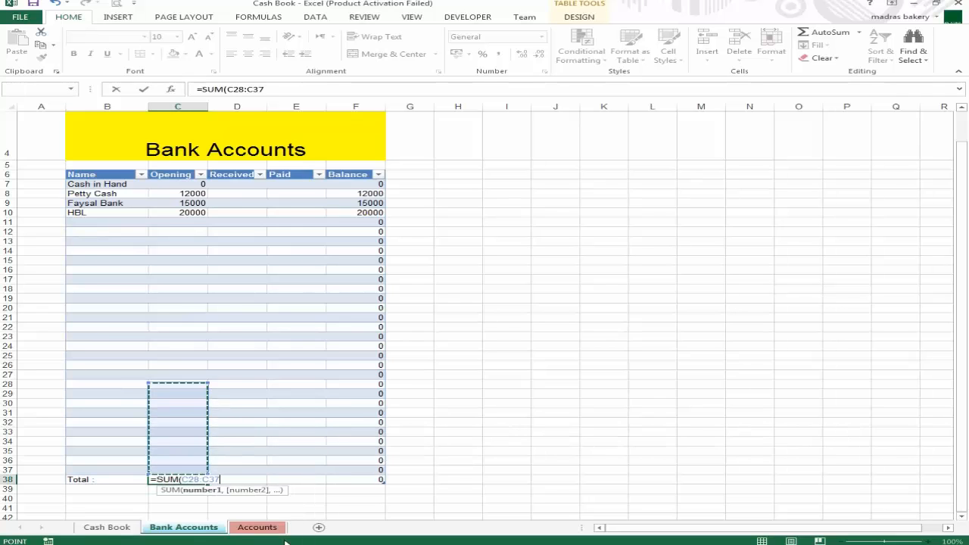
key(shift+Up)
key(shift+Up)
key(shift+Up)
key(shift+Up)
key(shift+Up)
key(shift+Up)
key(shift+Up)
key(shift+Up)
key(shift+Up)
key(shift+Up)
key(shift+Up)
key(shift+Up)
key(shift+Up)
key(shift+Up)
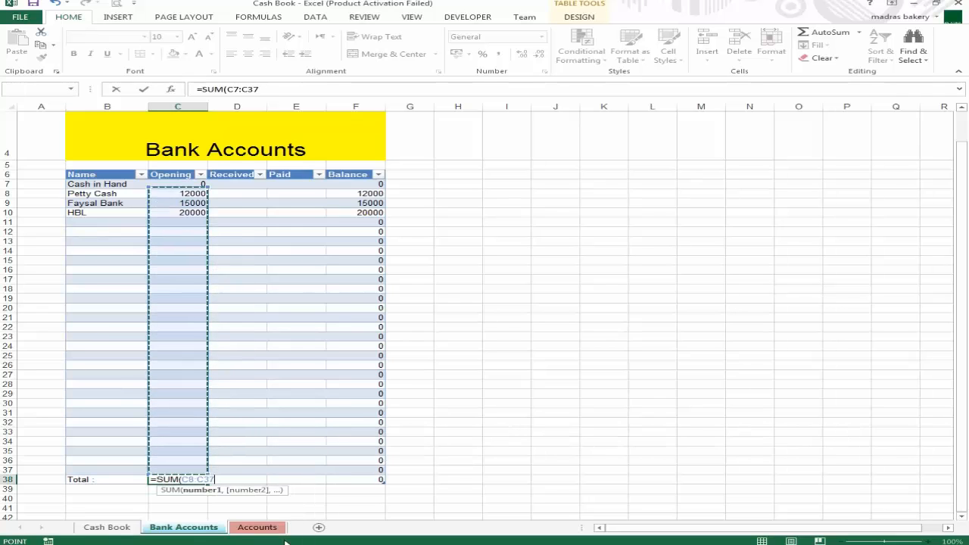
key(Return)
key(Up)
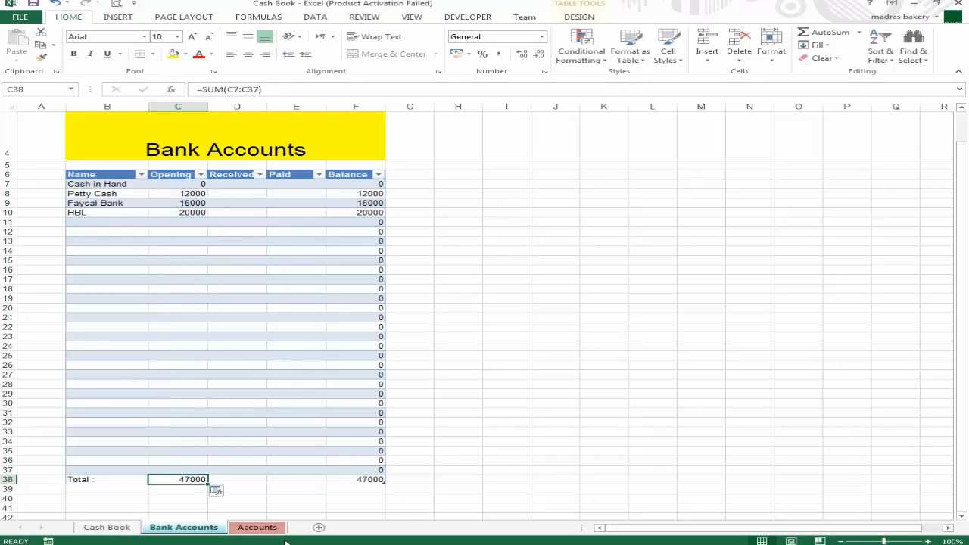
Copy the Opening total formula across the Total row to the Received, Paid and Balance columns, D38:F38.
key(Up)
key(ctrl+c)
key(Down)
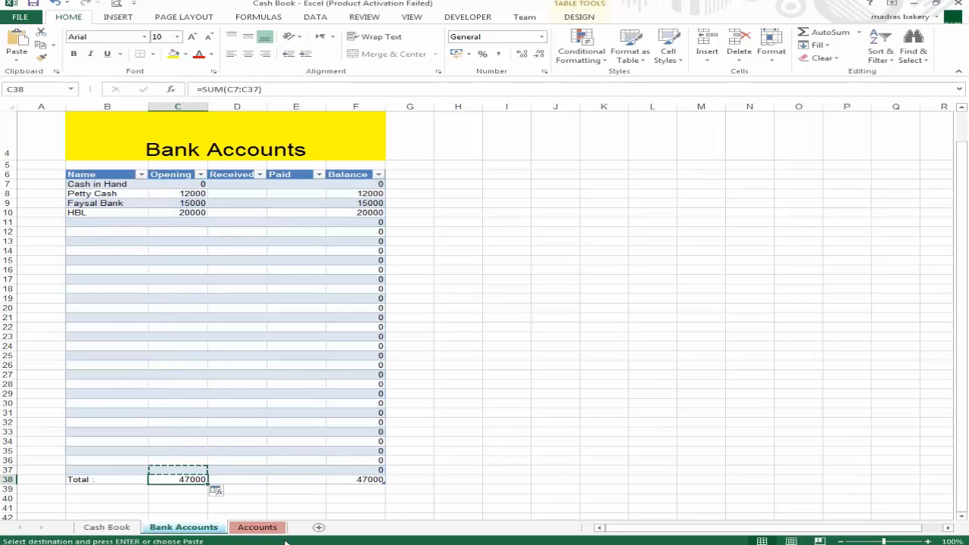
key(shift+Right)
key(shift+Right)
key(shift+Right)
key(ctrl+v)
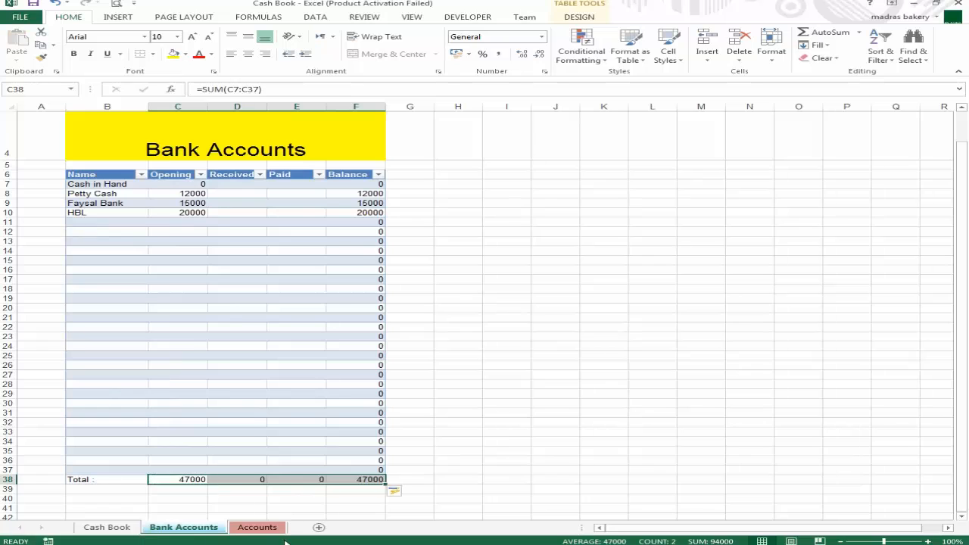
Check the copied sum formulas along the Total row, including the Balance formula in F38.
key(Down)
key(Up)
key(Right)
key(Right)
key(Left)
key(Left)
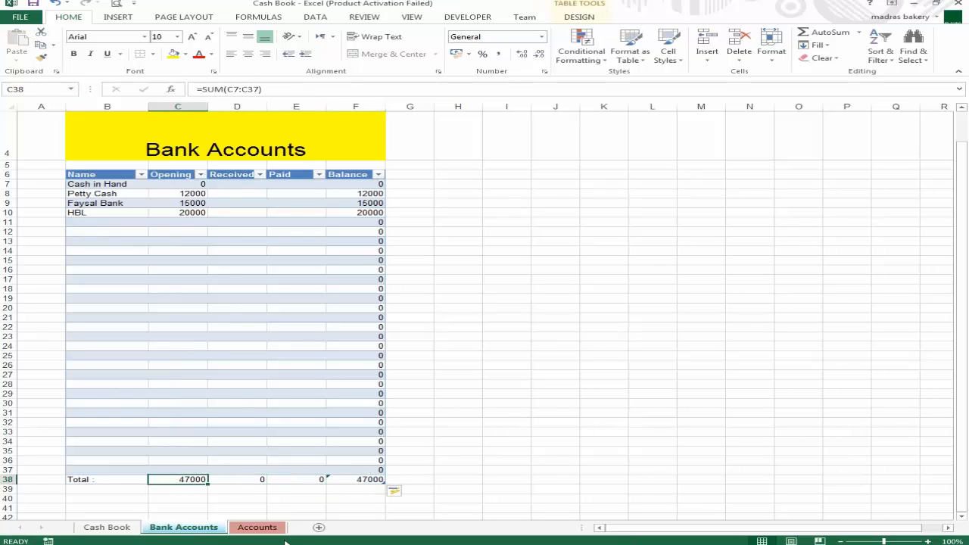
key(Right)
key(Right)
key(Right)
key(F2)
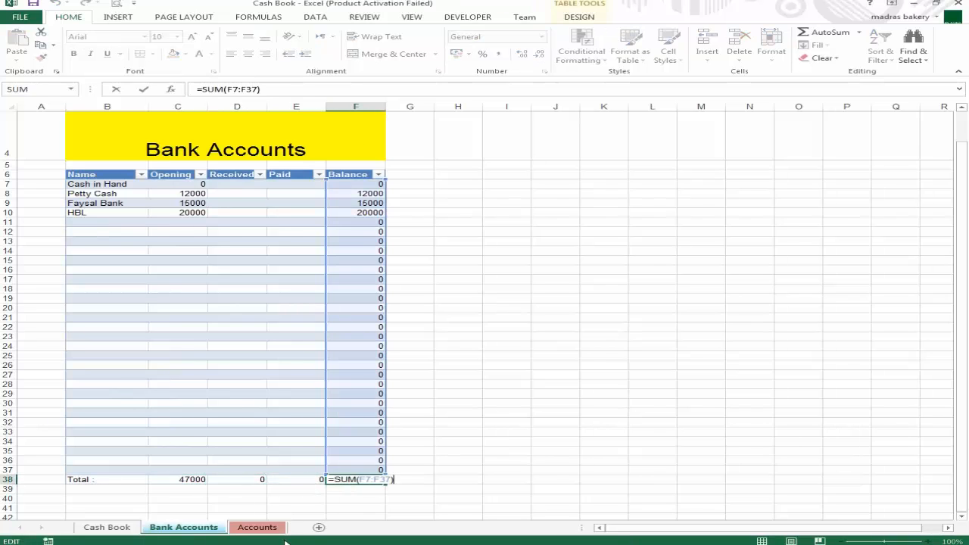
key(ctrl+Return)
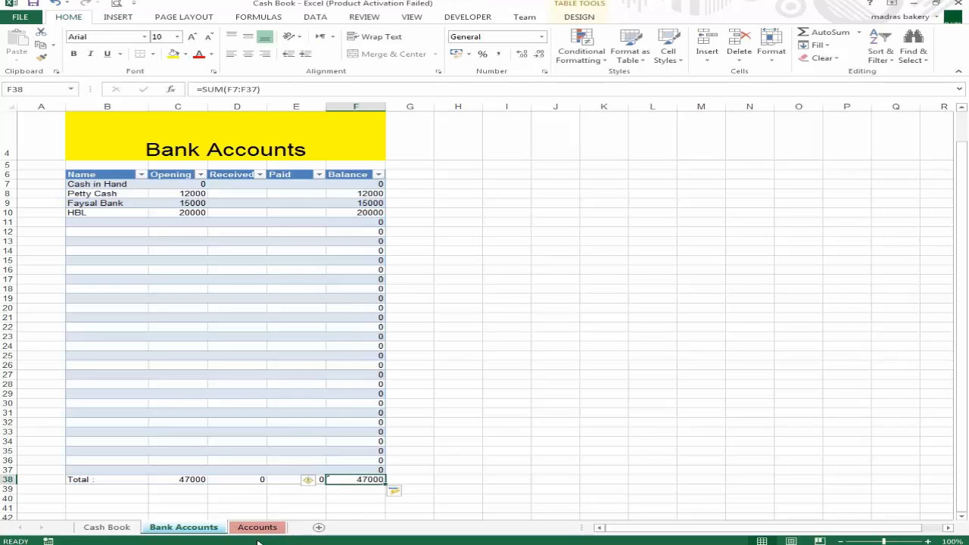
Replace the In Hand formula in I5 of the Cash Book sheet with a link to the Balance total, ='Bank Accounts'!F38.
click(98, 527)
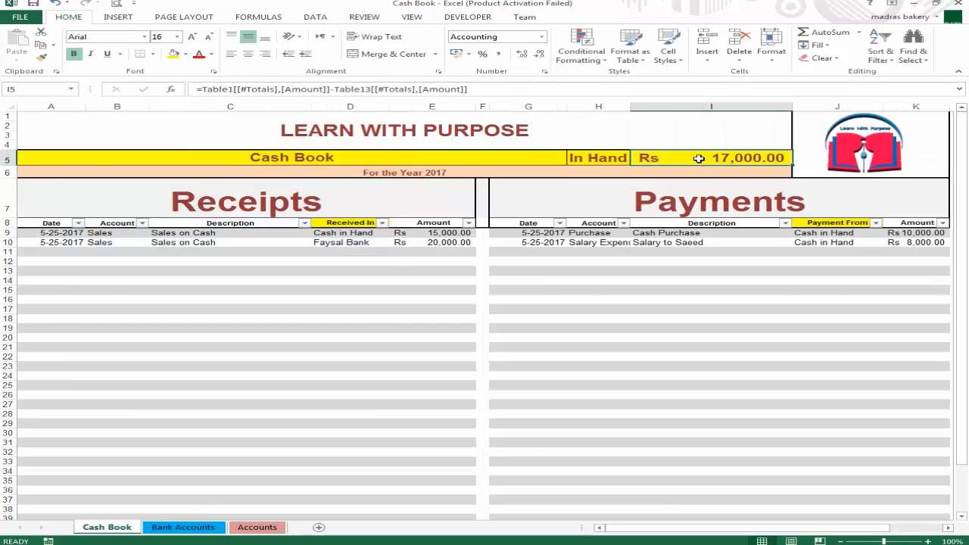
text(=)
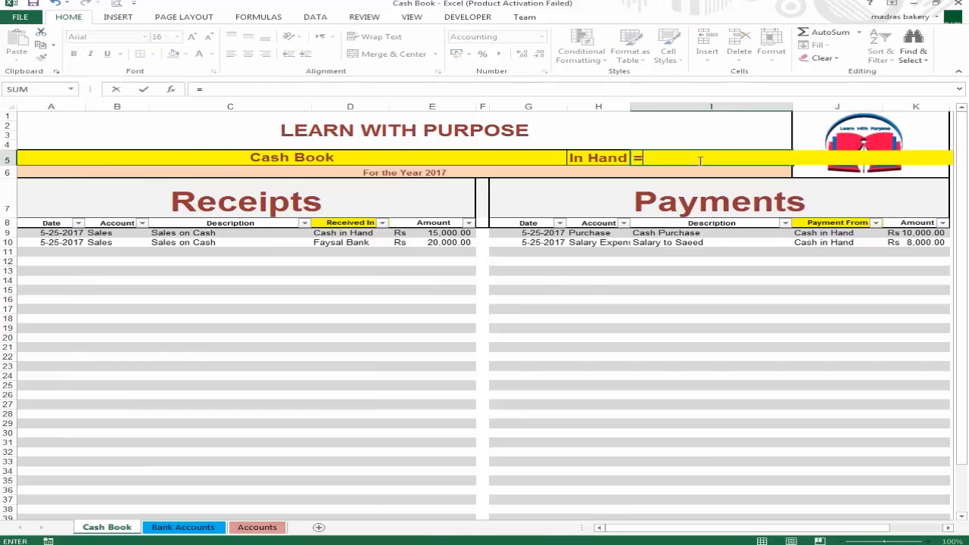
click(183, 527)
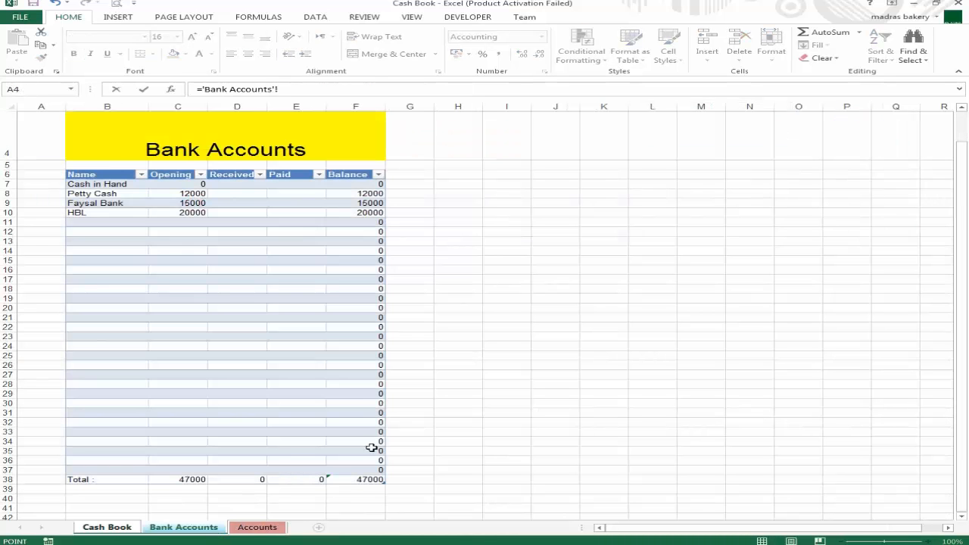
click(361, 482)
key(Return)
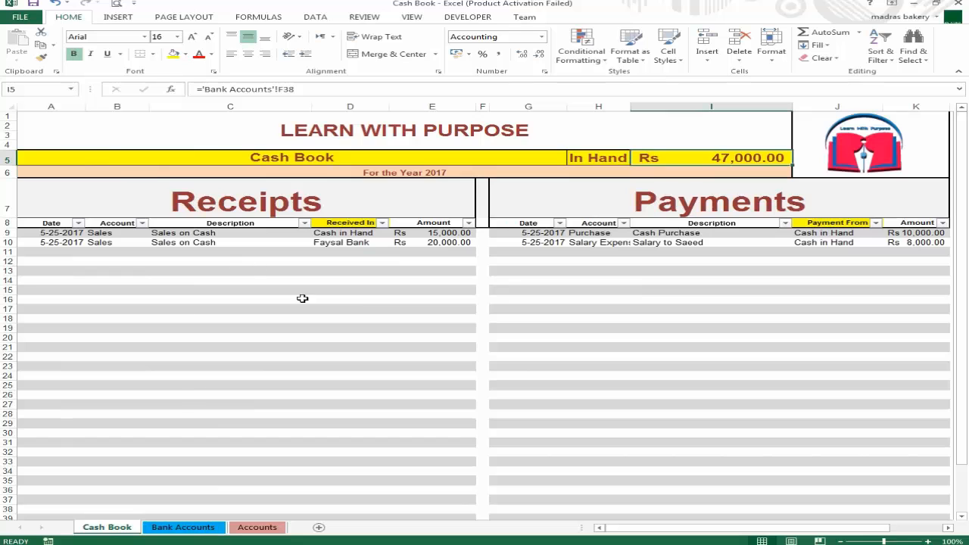
Start a SUMIF formula in D7, the Received cell for Cash in Hand on the Bank Accounts sheet.
click(196, 528)
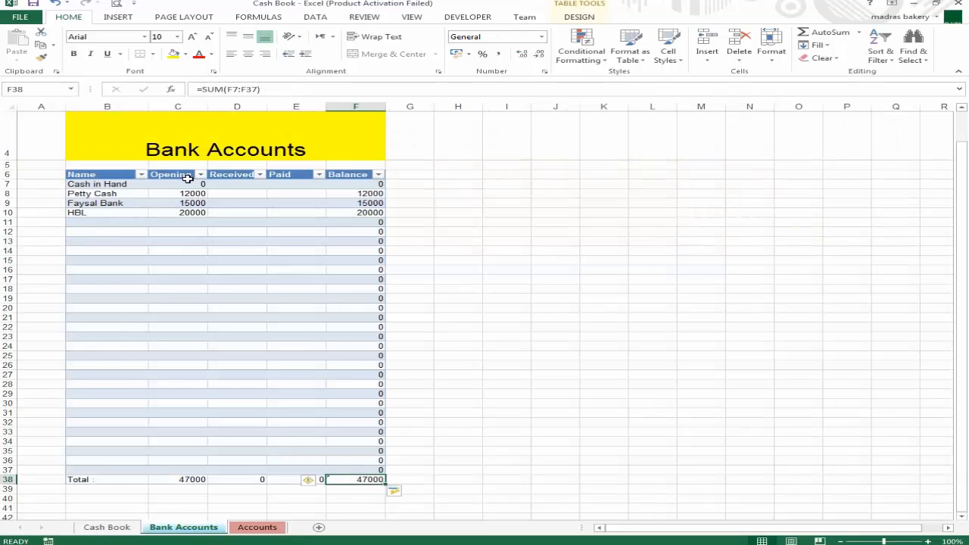
click(189, 184)
key(Tab)
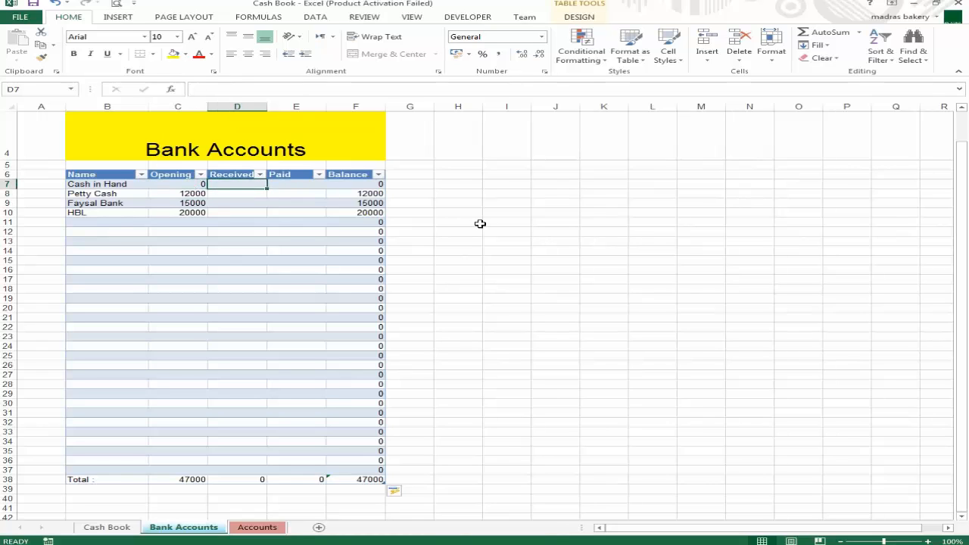
text(=suif)
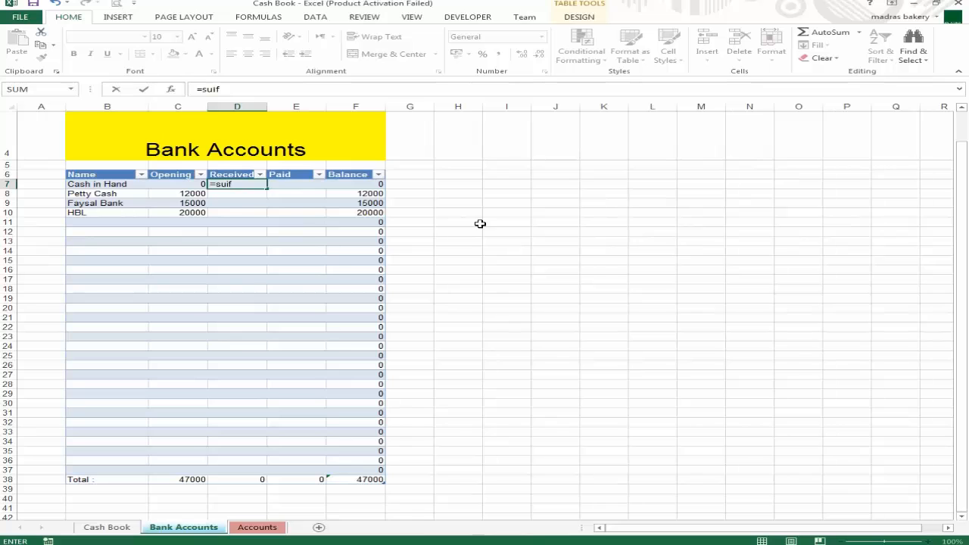
key(BackSpace)
key(BackSpace)
key(BackSpace)
key(BackSpace)
text(s)
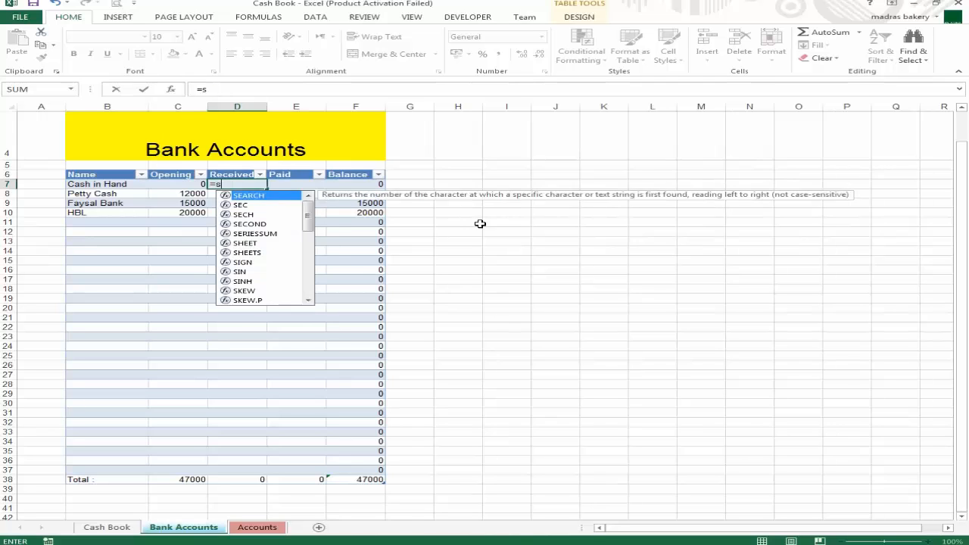
text(umif()
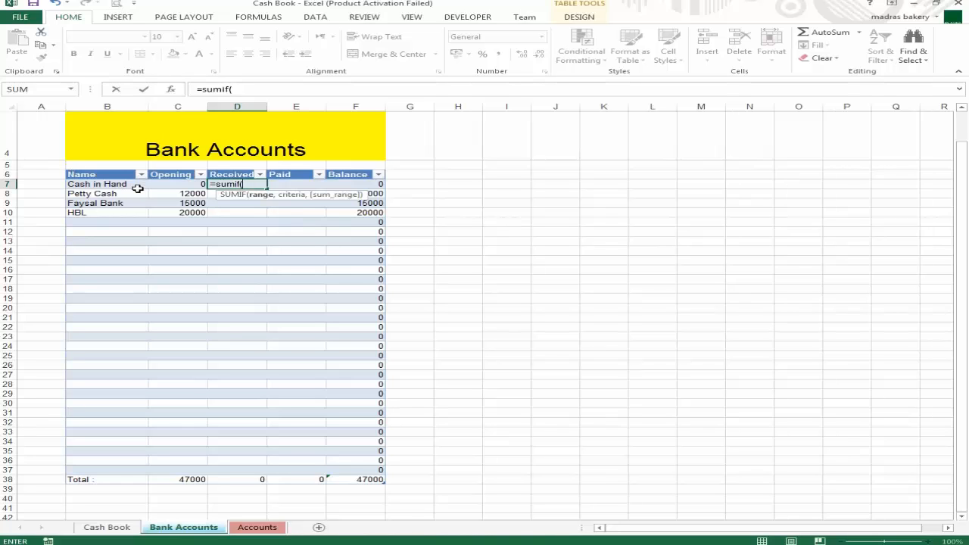
Set the SUMIF range to the Received In and Amount columns of the Cash Book's Receipts table, headers included, down to row 41.
click(106, 527)
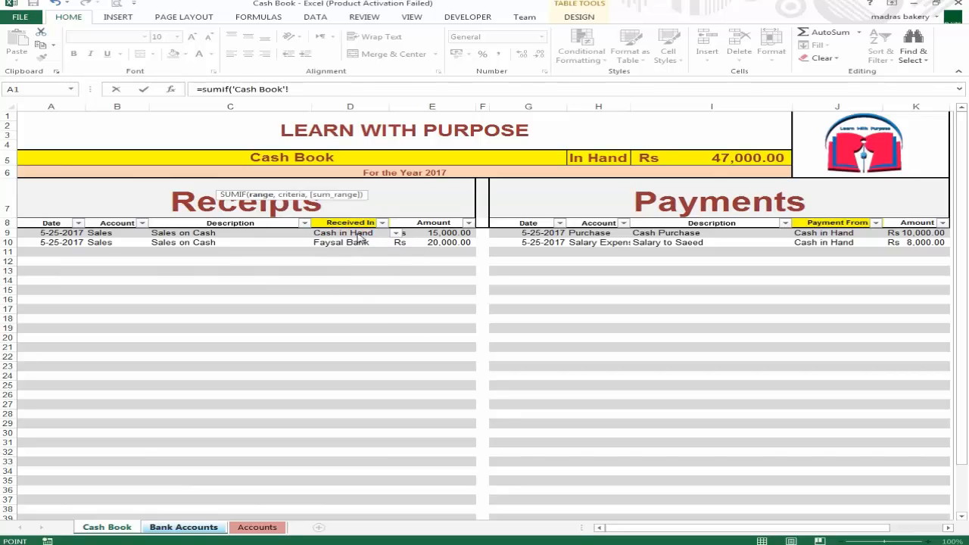
click(183, 527)
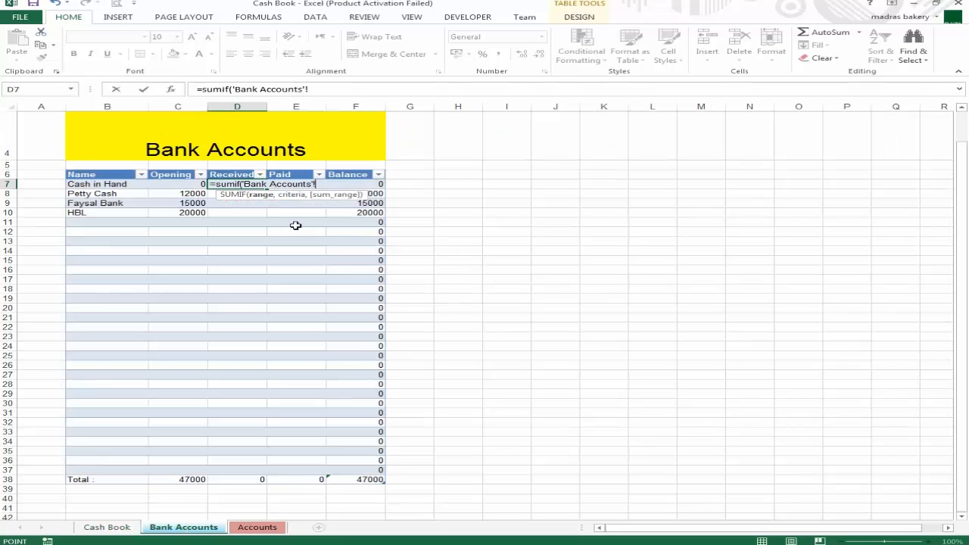
click(120, 528)
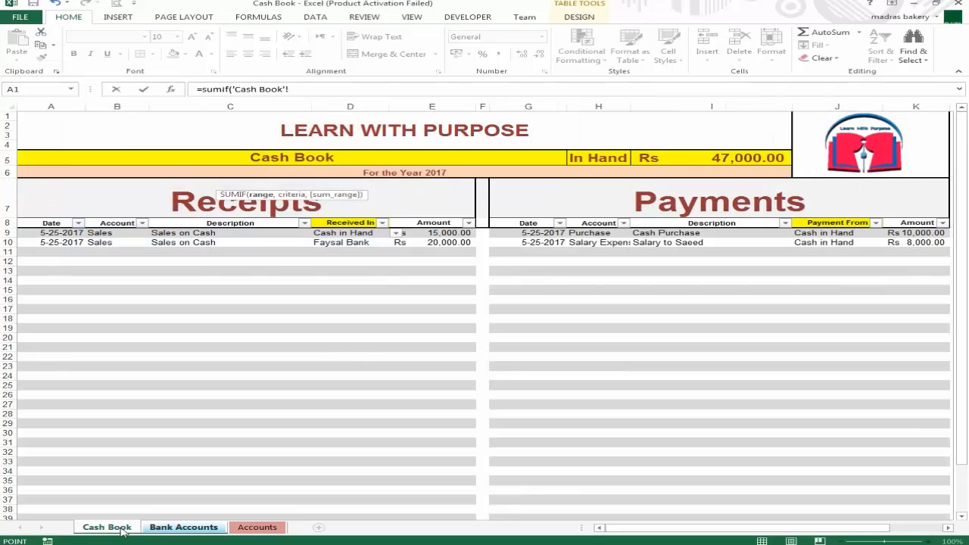
click(353, 251)
key(Up)
key(Up)
key(Up)
key(shift+Right)
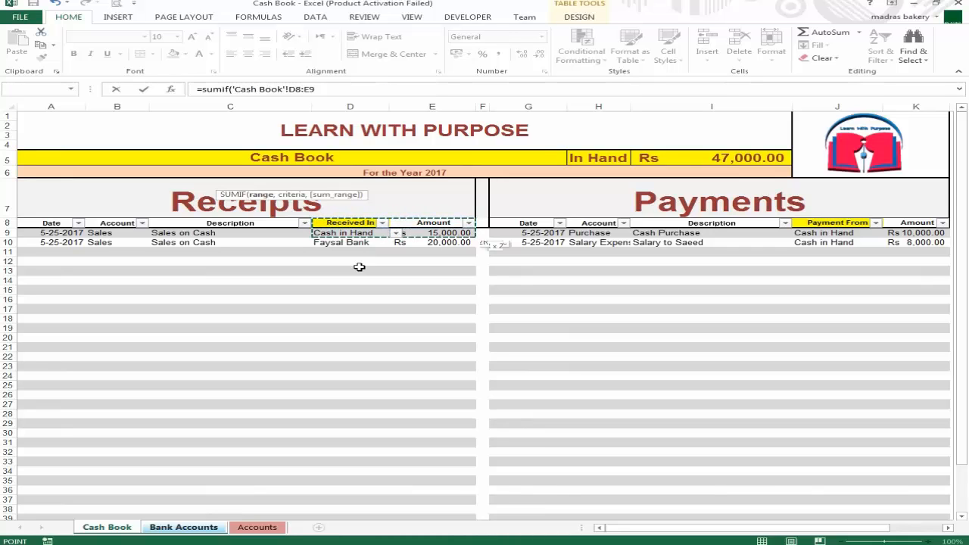
key(shift+Down)
key(shift+Down)
key(shift+Down)
key(shift+Down)
key(shift+Down)
key(shift+Down)
key(shift+Down)
key(shift+Down)
key(shift+Down)
key(shift+Down)
key(shift+Down)
key(shift+Down)
key(shift+Down)
key(shift+Down)
key(shift+Down)
key(shift+Down)
key(shift+Down)
key(shift+Down)
key(shift+Down)
key(shift+Down)
key(shift+Up)
key(shift+Up)
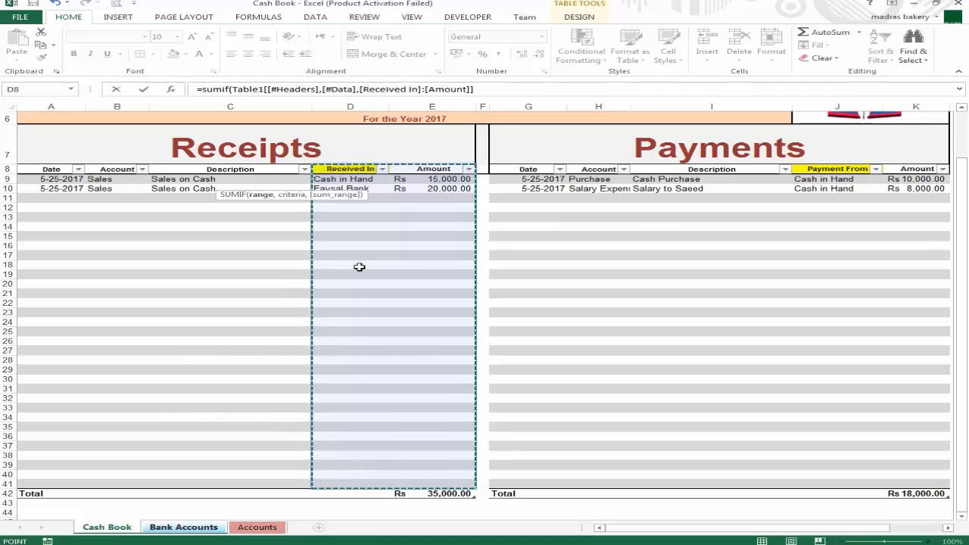
text(,)
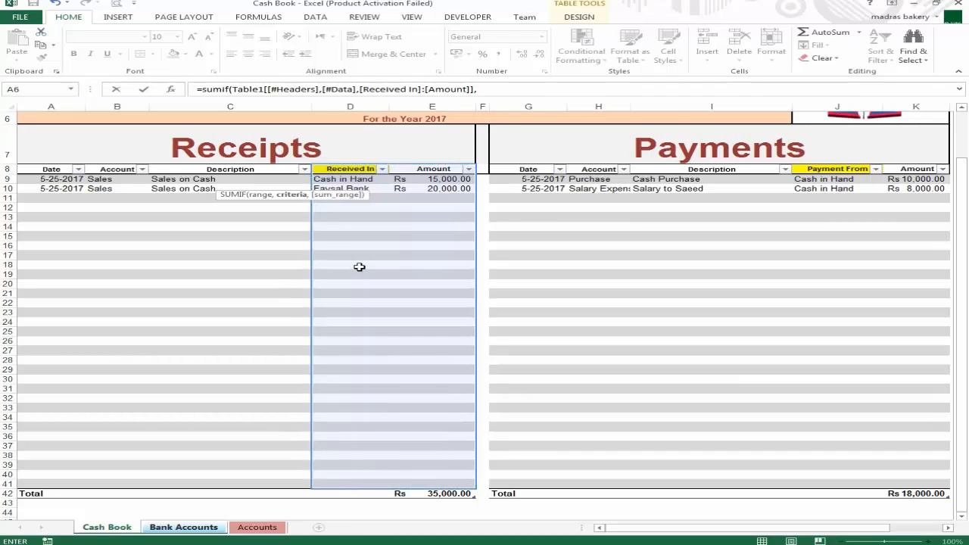
click(181, 528)
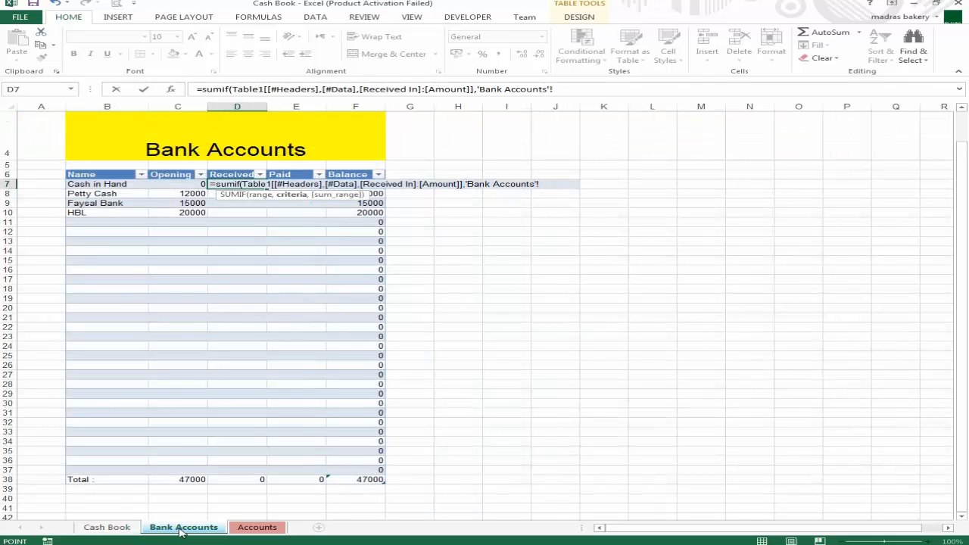
click(122, 184)
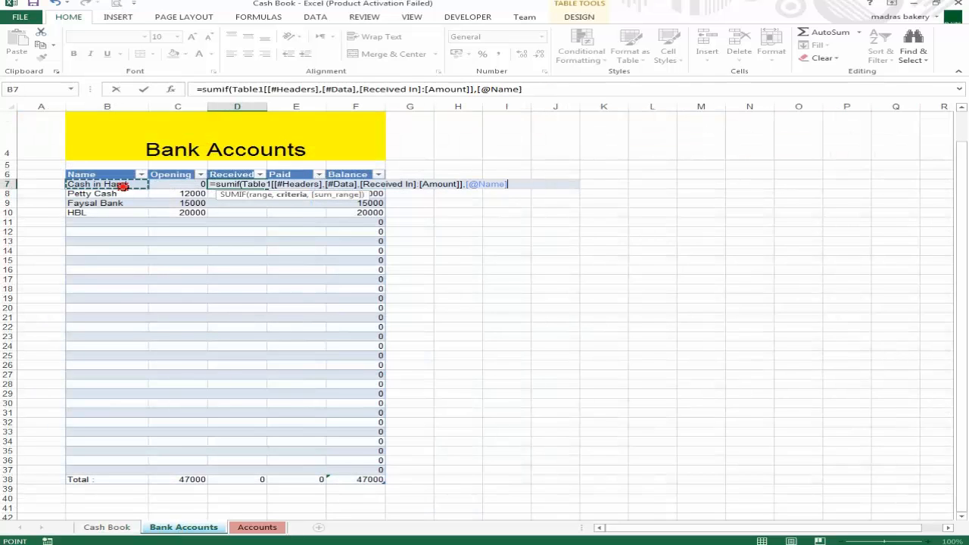
text(,)
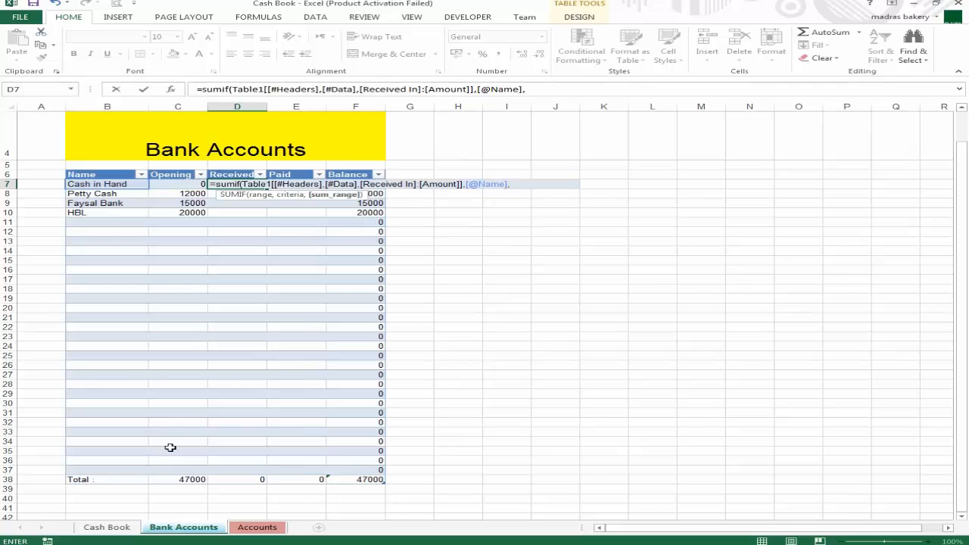
Set the sum range to the Receipts Amount column with its header, E8:E41 on the Cash Book sheet, and complete the formula.
click(108, 527)
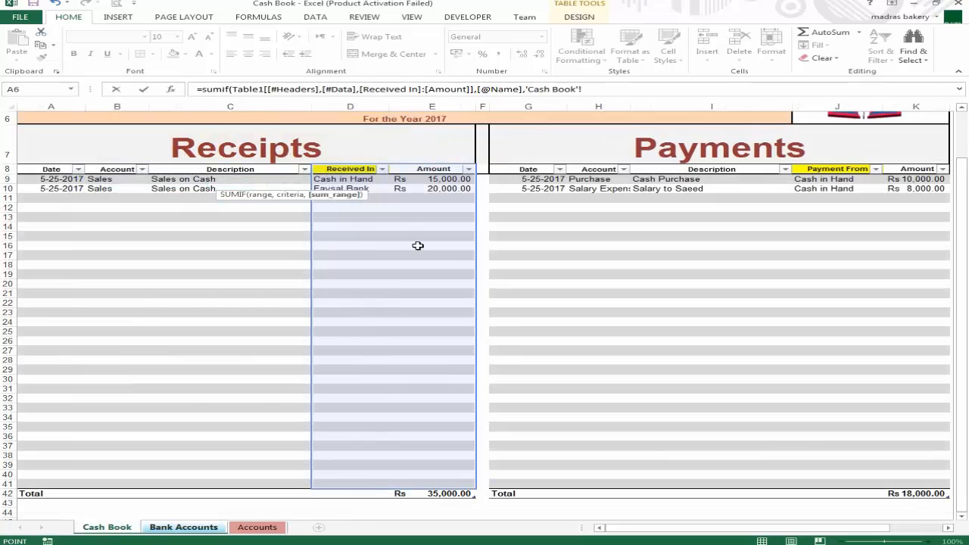
click(433, 188)
key(Up)
key(Up)
key(shift+Down)
key(shift+Down)
key(shift+Down)
key(shift+Down)
key(shift+Down)
key(shift+Down)
key(shift+Down)
key(shift+Down)
key(shift+Down)
key(shift+Down)
key(shift+Down)
key(shift+Down)
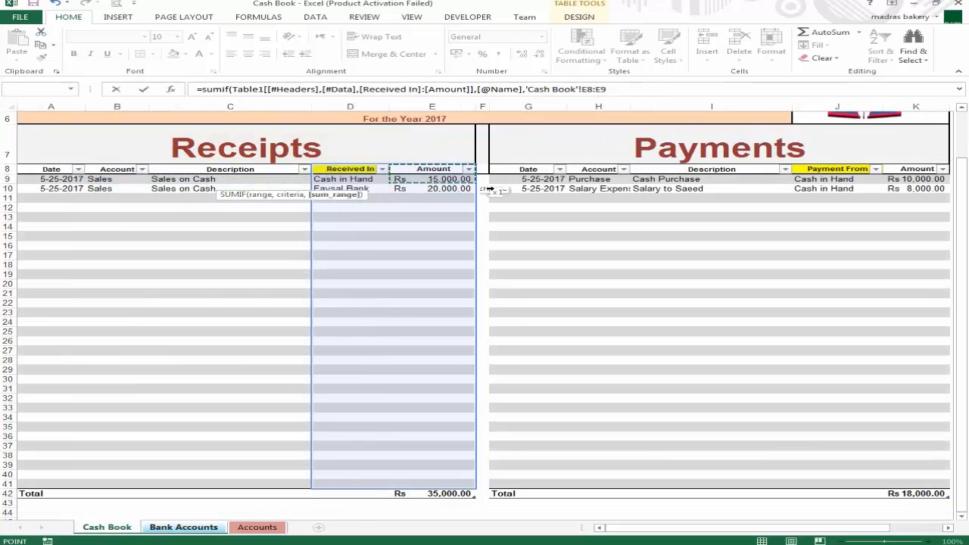
key(shift+Down)
key(shift+Down)
key(shift+Down)
key(shift+Down)
key(shift+Down)
key(shift+Down)
key(shift+Down)
key(shift+Down)
key(shift+Down)
key(shift+Down)
key(shift+Down)
key(shift+Down)
key(shift+Down)
key(shift+Down)
key(shift+Down)
key(shift+Down)
key(shift+Down)
key(shift+Down)
key(shift+Down)
key(shift+Down)
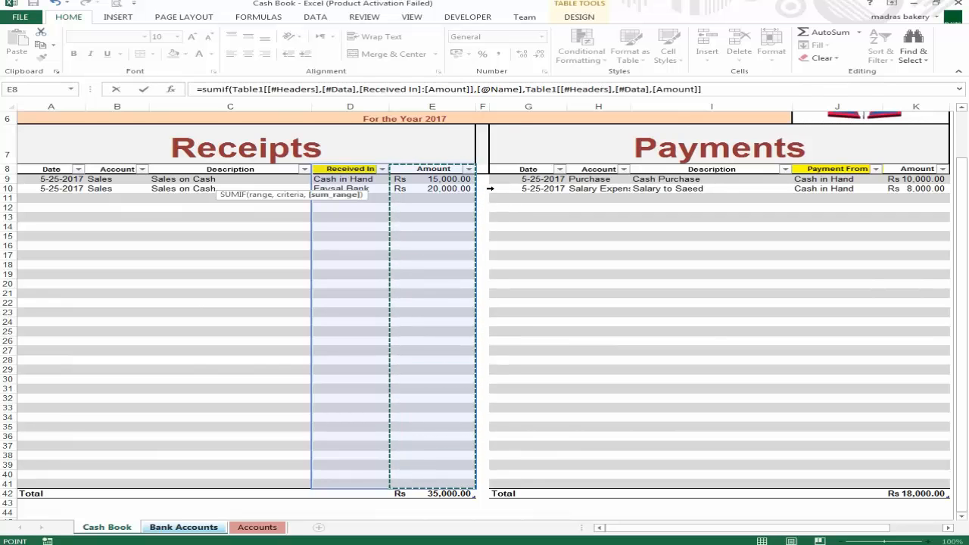
key(ctrl+Return)
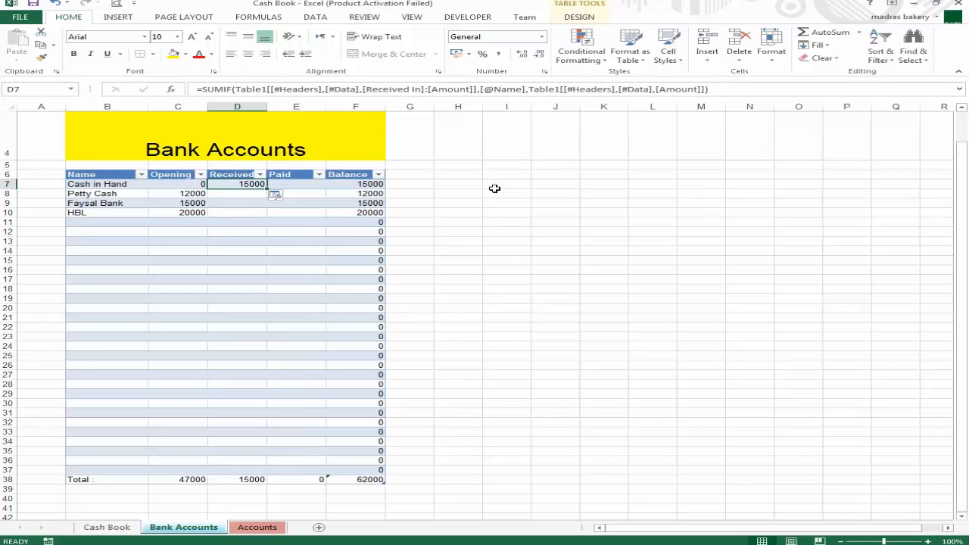
Fill the SUMIF formula from D7 down the Received column to D37.
key(shift+Down)
key(shift+Down)
key(shift+Down)
key(shift+Down)
key(shift+Down)
key(shift+Down)
key(shift+Down)
key(shift+Down)
key(shift+Down)
key(shift+Down)
key(shift+Down)
key(shift+Down)
key(shift+Down)
key(shift+Down)
key(shift+Down)
key(shift+Down)
key(shift+Down)
key(shift+Down)
key(shift+Down)
key(shift+Down)
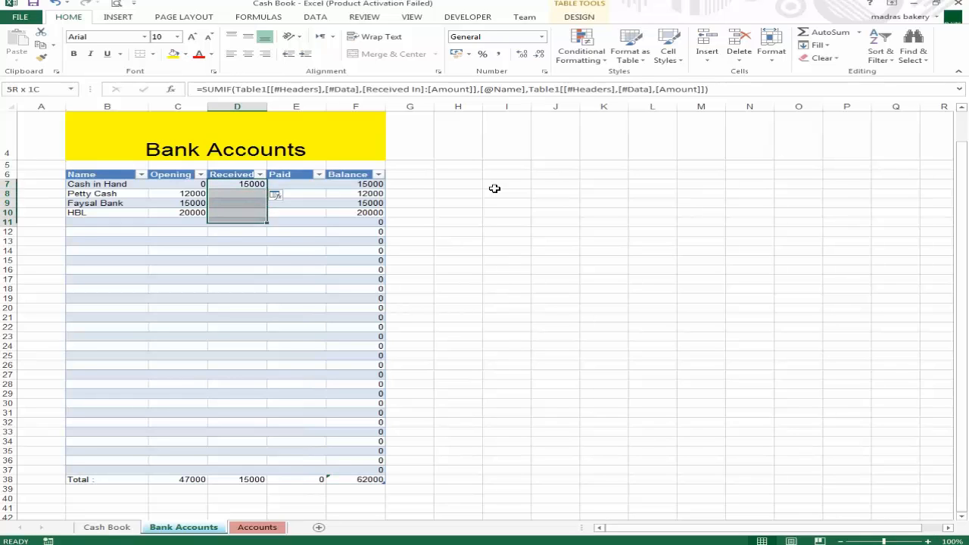
key(shift+Down)
key(shift+Down)
key(shift+Down)
key(shift+Down)
key(shift+Down)
key(shift+Down)
key(shift+Down)
key(shift+Down)
key(shift+Down)
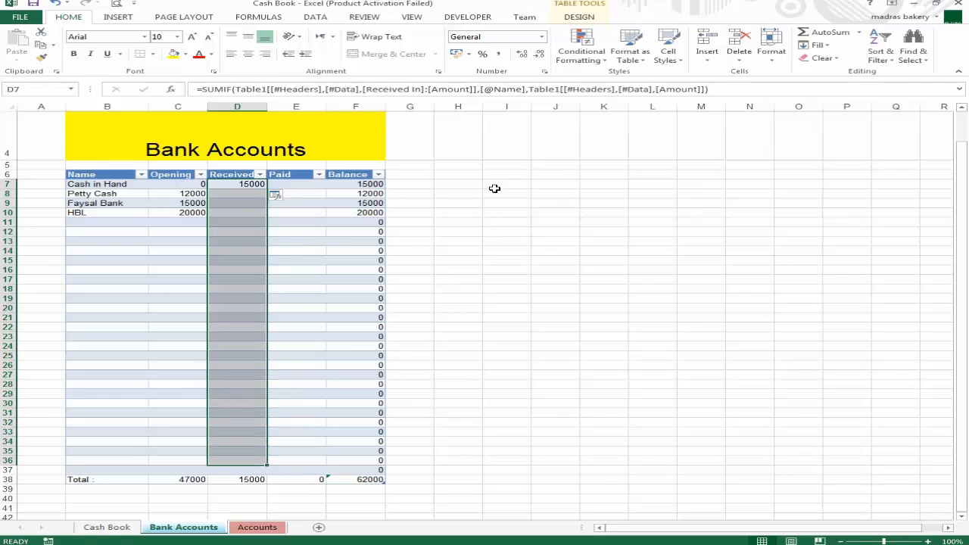
key(shift+Down)
key(ctrl+d)
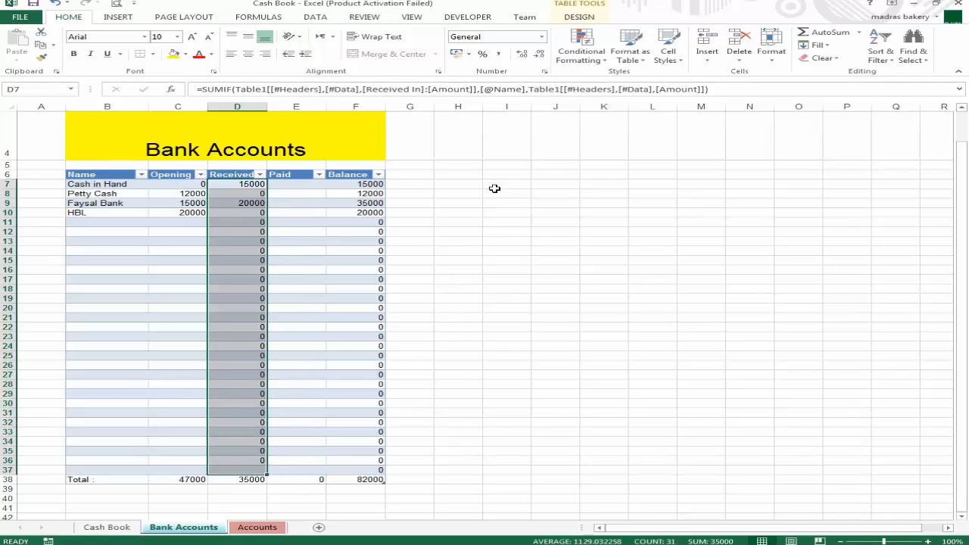
Apply the comma number style to the Received, Paid and Balance columns, D7:F38, including the Total row.
key(Down)
key(Down)
key(Up)
key(Up)
key(shift+Right)
key(shift+Right)
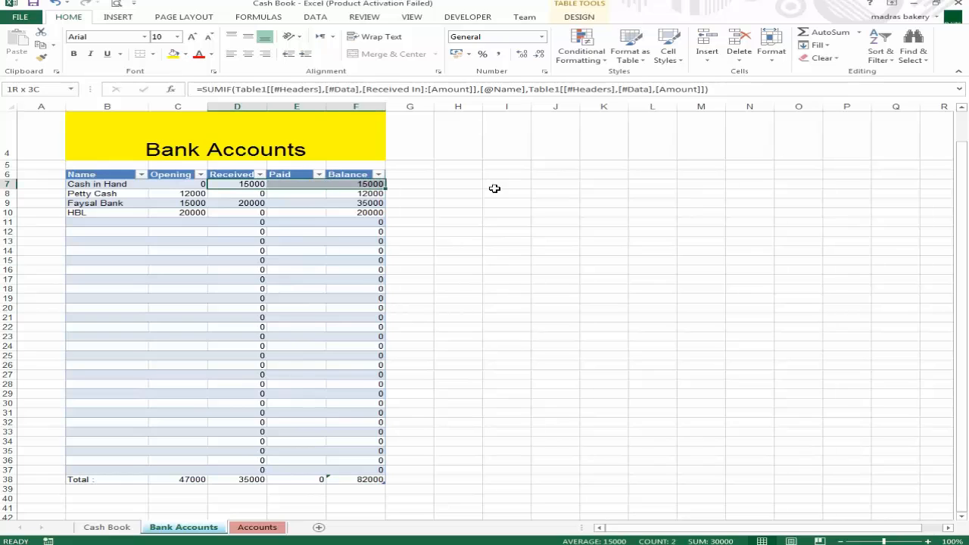
key(ctrl+shift+Down)
key(shift+Down)
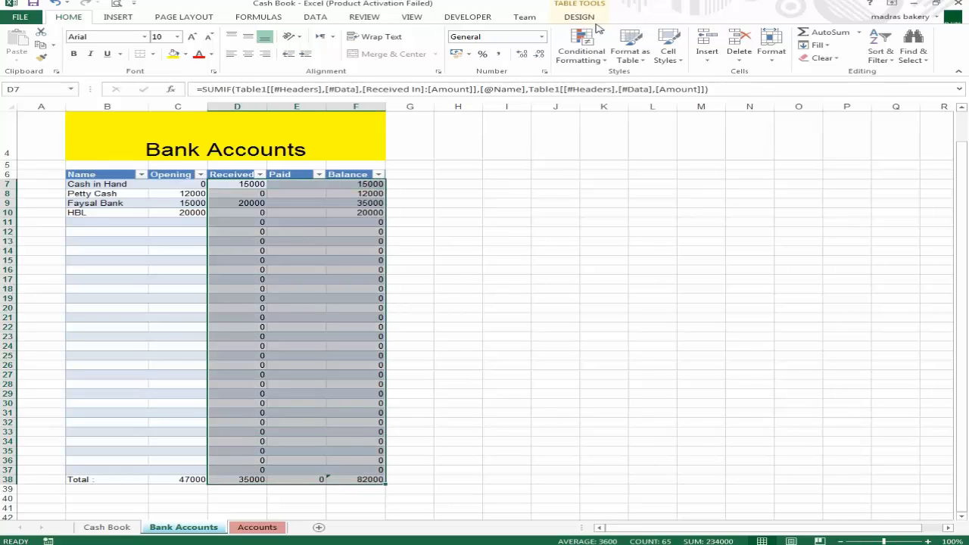
click(498, 54)
drag(354, 201, 354, 212)
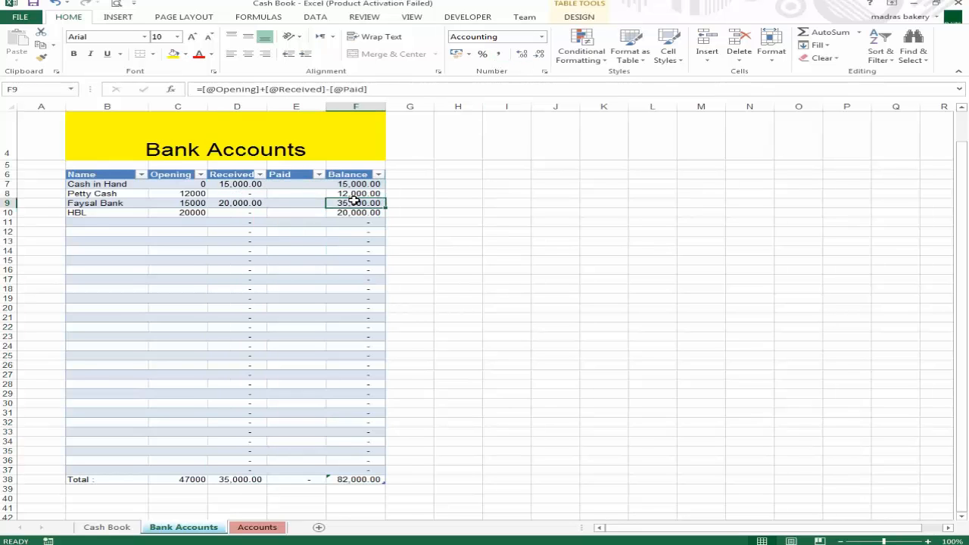
Review the Received formula in D7 and compare it with the Receipts entries on the Cash Book sheet.
key(Left)
key(Left)
key(Up)
key(Up)
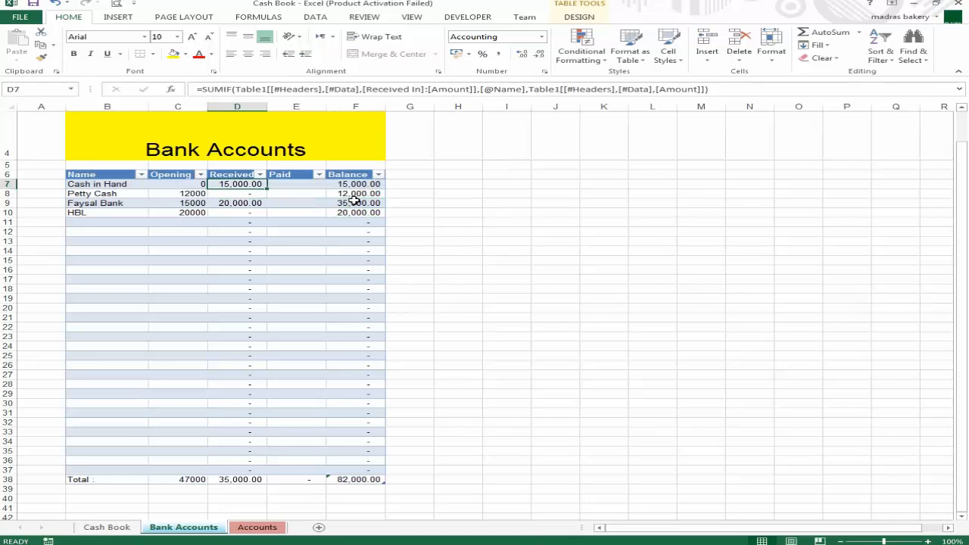
click(107, 528)
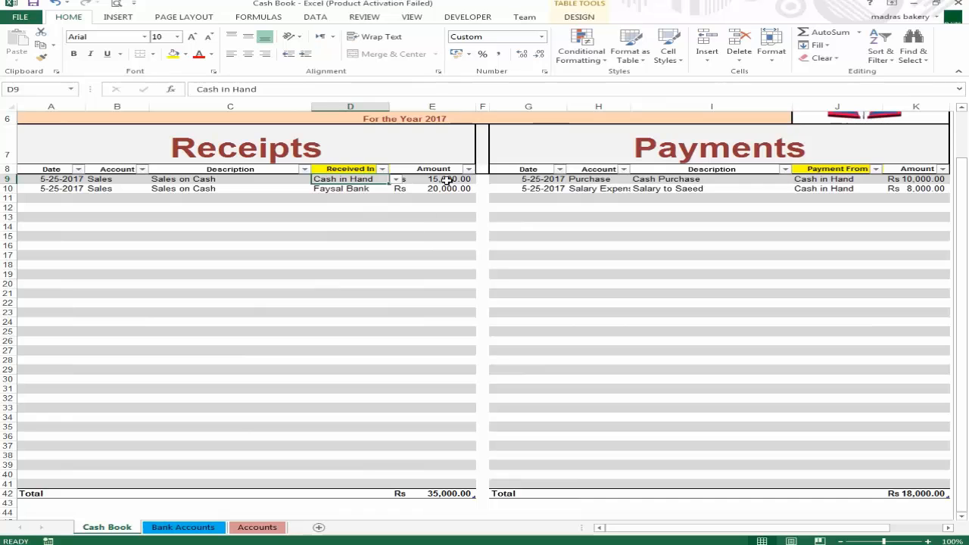
Start a SUMIF formula in E7 of the Bank Accounts Paid column, using the Payments Payment From and Amount columns with headers, J8:K41, as range.
click(181, 528)
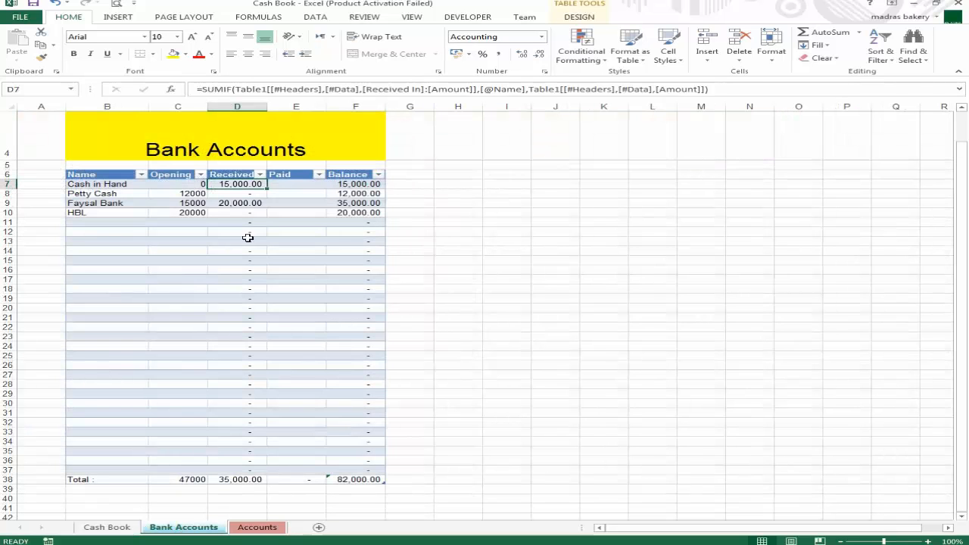
click(250, 210)
click(247, 187)
key(Right)
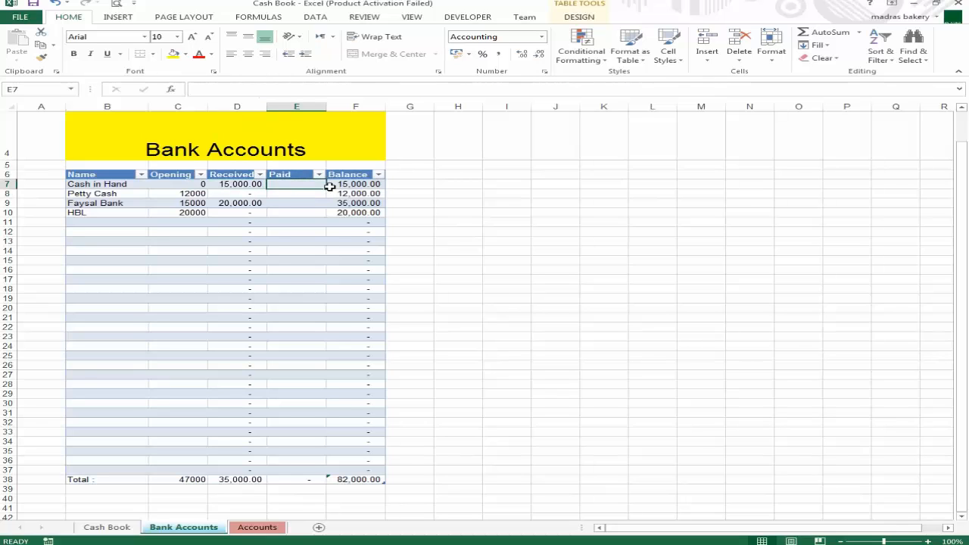
text(=)
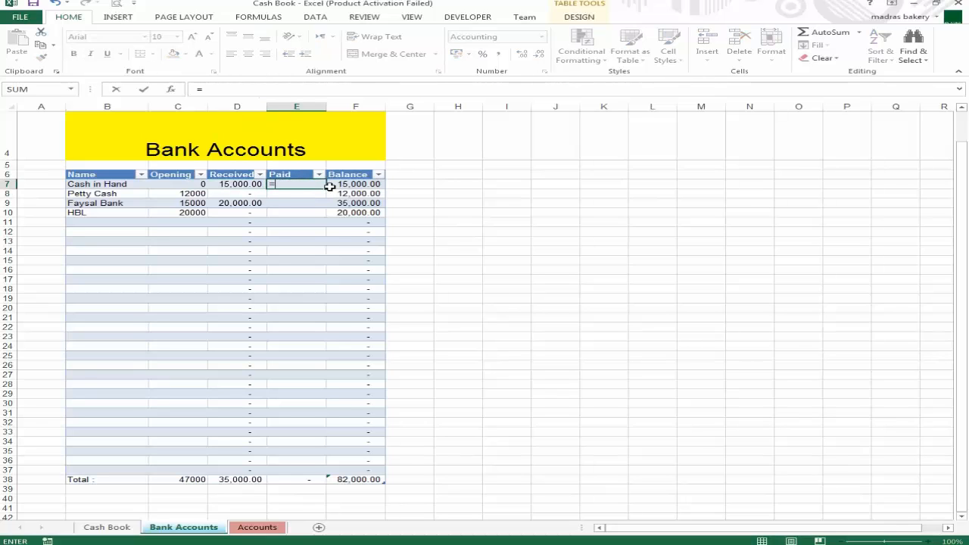
text(sumif()
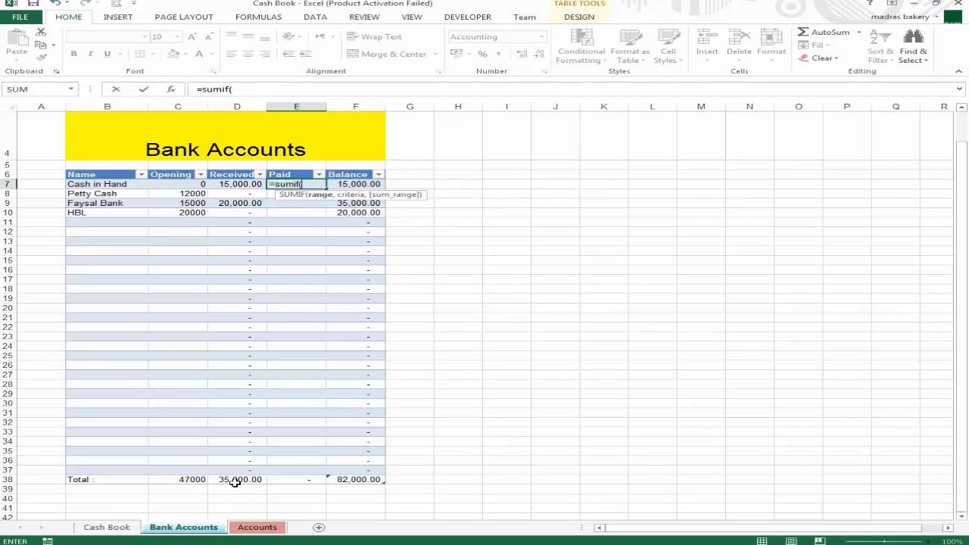
click(106, 527)
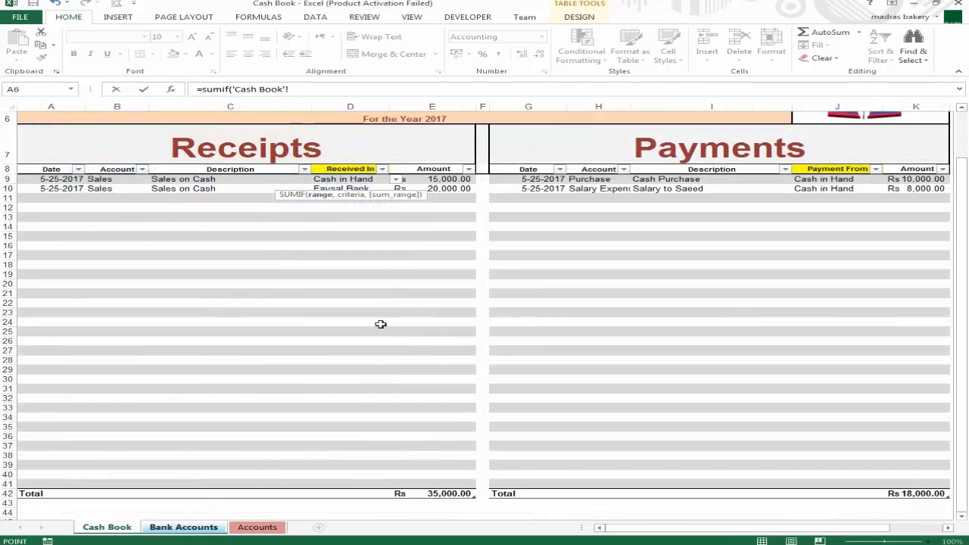
click(858, 185)
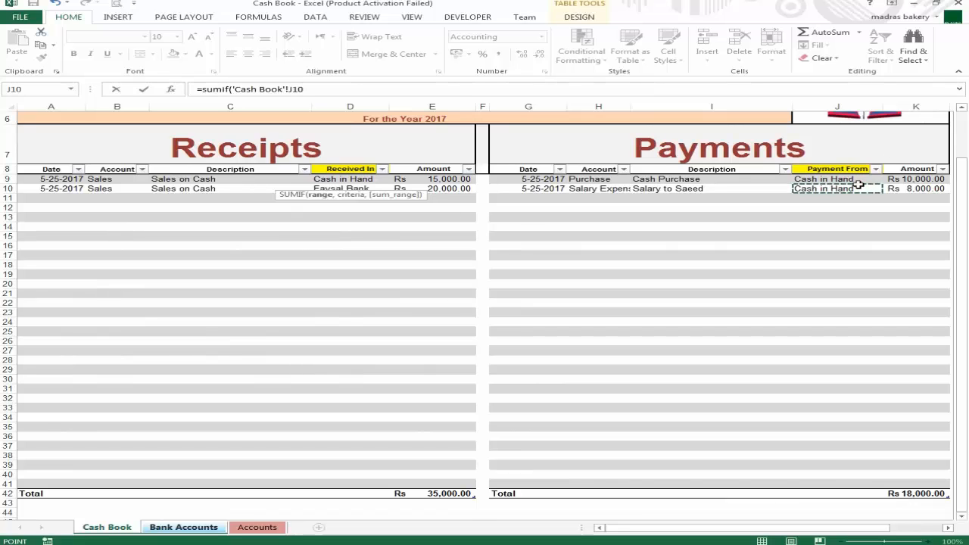
key(Up)
key(Up)
key(shift+Right)
key(shift+Down)
key(shift+Down)
key(shift+Down)
key(shift+Down)
key(shift+Down)
key(shift+Down)
key(shift+Down)
key(shift+Down)
key(shift+Down)
key(shift+Down)
key(shift+Down)
key(shift+Down)
key(shift+Down)
key(shift+Down)
key(shift+Down)
key(shift+Down)
key(shift+Down)
key(shift+Down)
key(shift+Down)
key(shift+Down)
key(shift+Down)
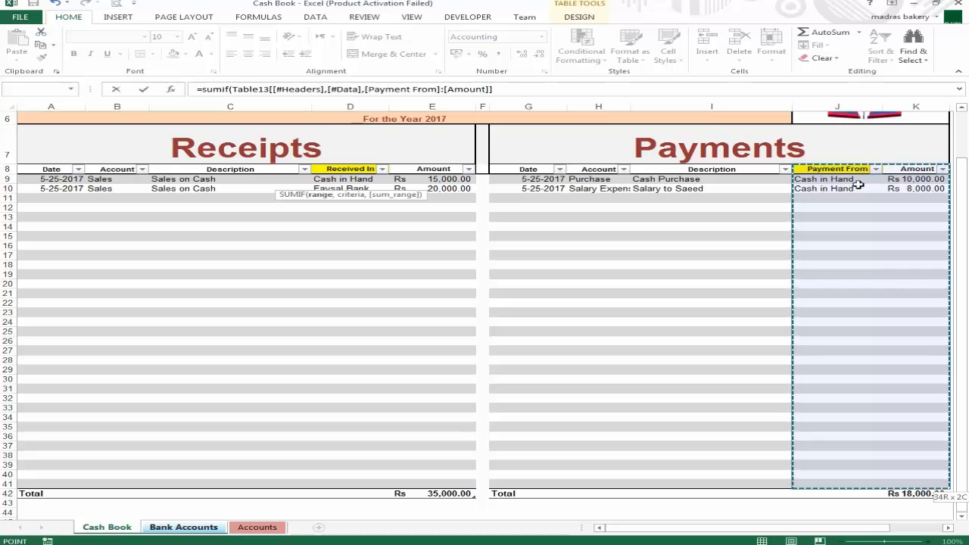
text(,)
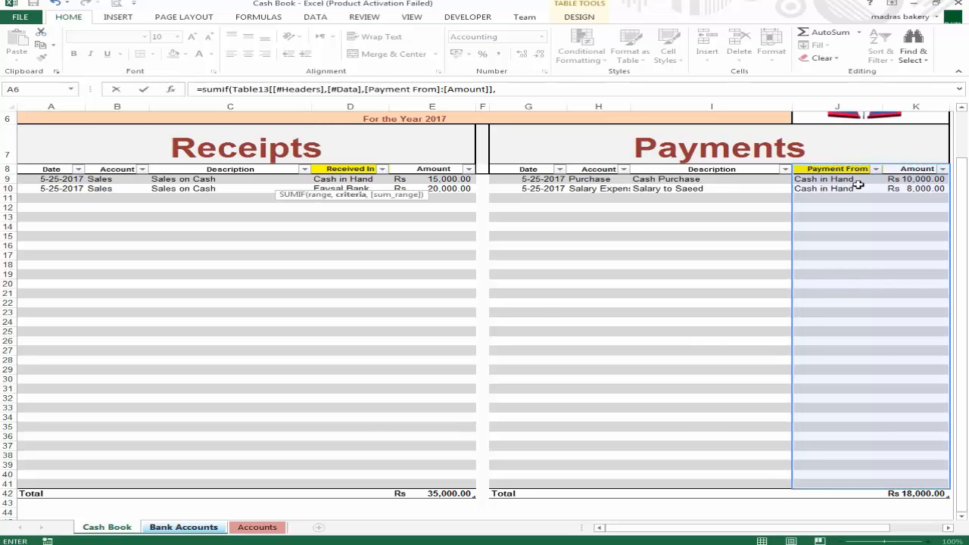
Use the account name in B7 on the Bank Accounts sheet as the SUMIF criteria.
click(182, 527)
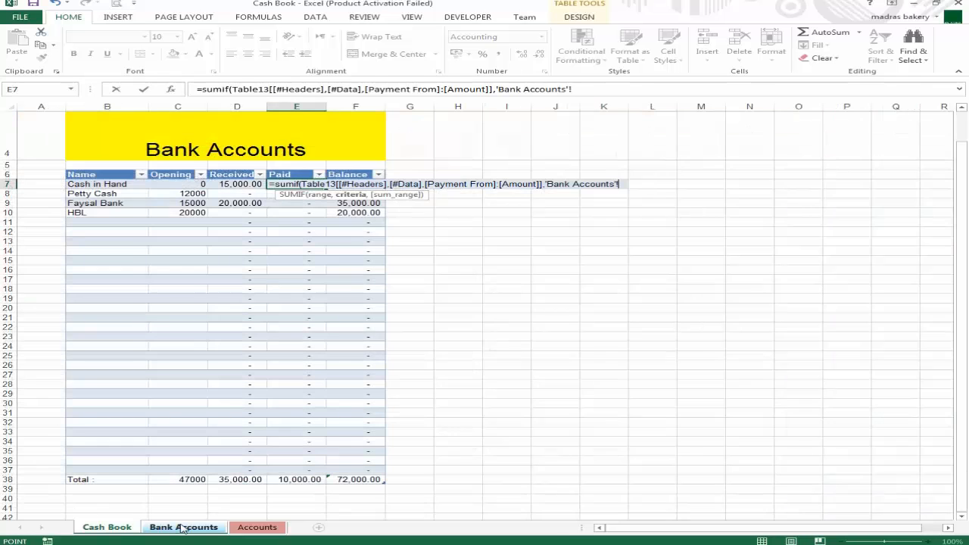
click(123, 184)
text(,)
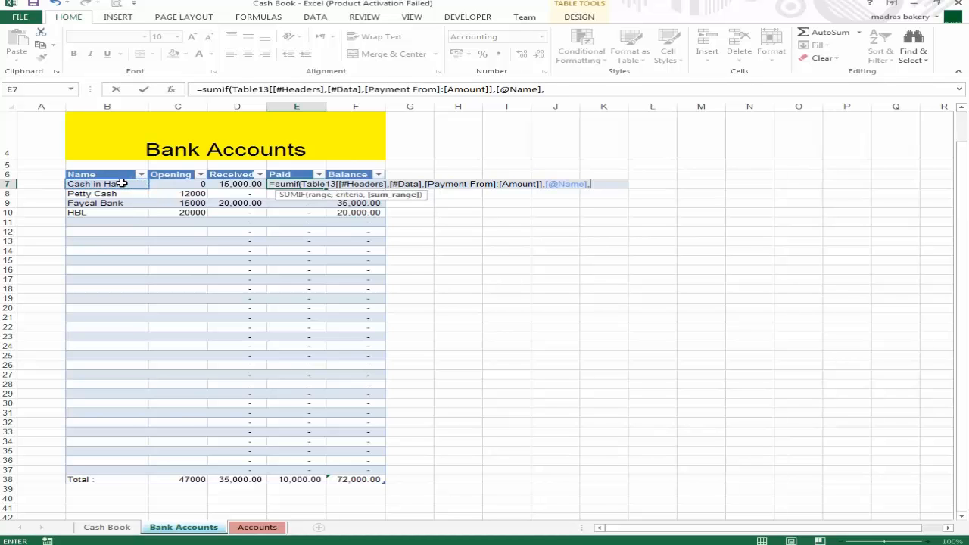
Set the sum range to the Payments Amount column with its header, K8:K41 on the Cash Book sheet, and complete the formula.
click(126, 528)
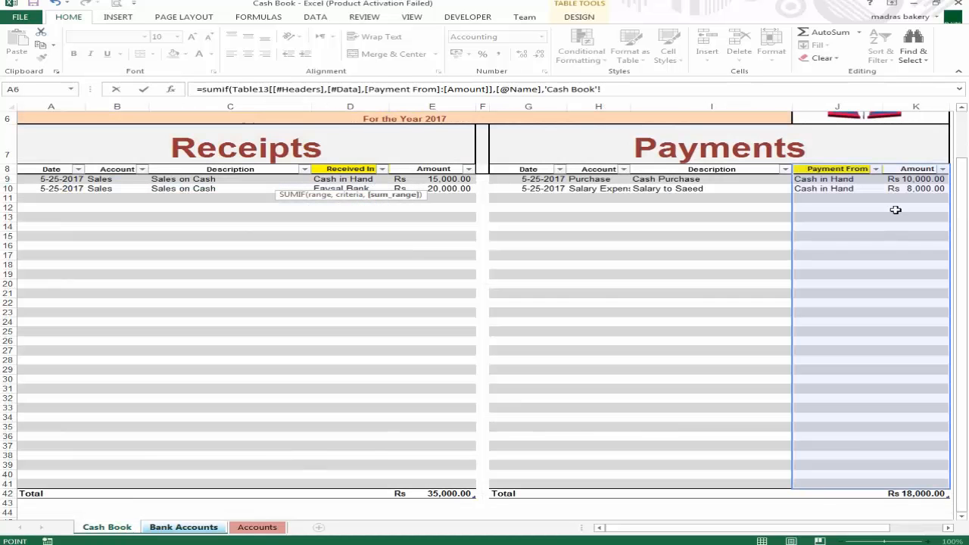
click(911, 169)
key(shift+Down)
key(shift+Down)
key(shift+Down)
key(shift+Down)
key(shift+Down)
key(shift+Down)
key(shift+Down)
key(shift+Down)
key(shift+Down)
key(shift+Down)
key(shift+Down)
key(shift+Down)
key(shift+Down)
key(shift+Down)
key(shift+Down)
key(shift+Down)
key(shift+Down)
key(shift+Down)
key(shift+Down)
key(shift+Down)
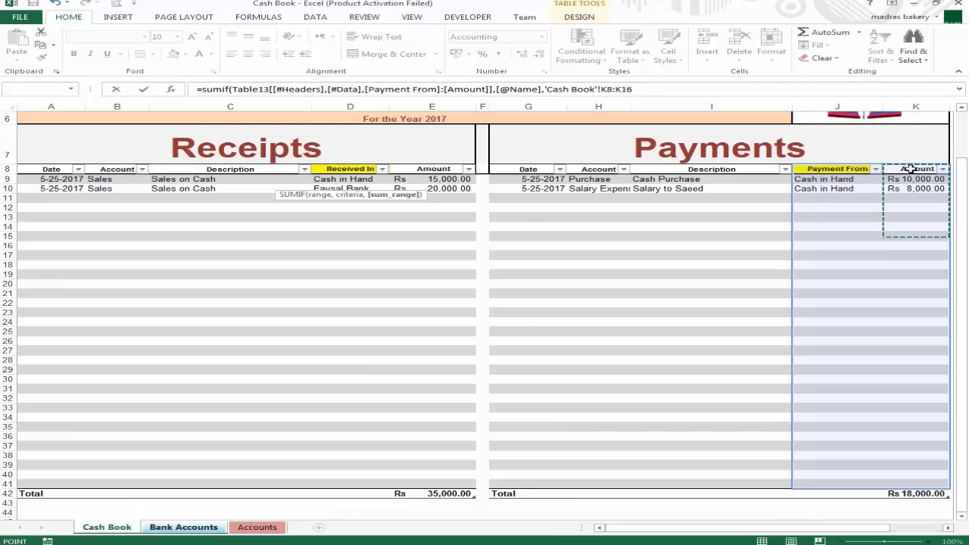
key(shift+Down)
key(shift+Down)
key(shift+Down)
key(shift+Down)
key(shift+Down)
key(shift+Down)
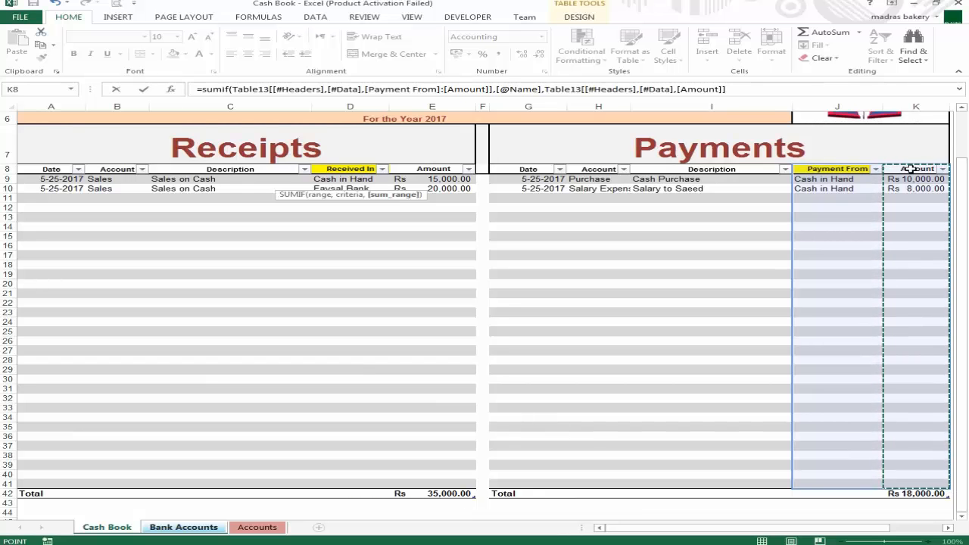
key(Return)
Fill the SUMIF formula from E7 down the Paid column of the Bank Accounts table.
key(Up)
key(shift+Down)
key(shift+Down)
key(shift+Down)
key(shift+Down)
key(shift+Down)
key(shift+Down)
key(shift+Down)
key(shift+Down)
key(shift+Down)
key(shift+Down)
key(shift+Down)
key(shift+Down)
key(shift+Down)
key(shift+Down)
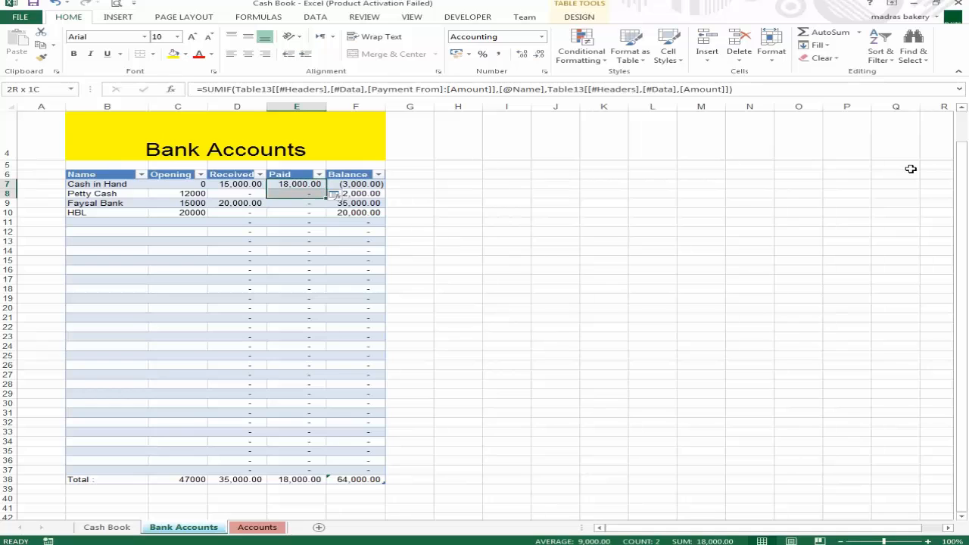
key(shift+Down)
key(shift+Down)
key(shift+Down)
key(shift+Down)
key(shift+Down)
key(shift+Down)
key(shift+Down)
key(shift+Down)
key(shift+Down)
key(shift+Down)
key(shift+Down)
key(shift+Down)
key(shift+Down)
key(shift+Down)
key(shift+Down)
key(shift+Down)
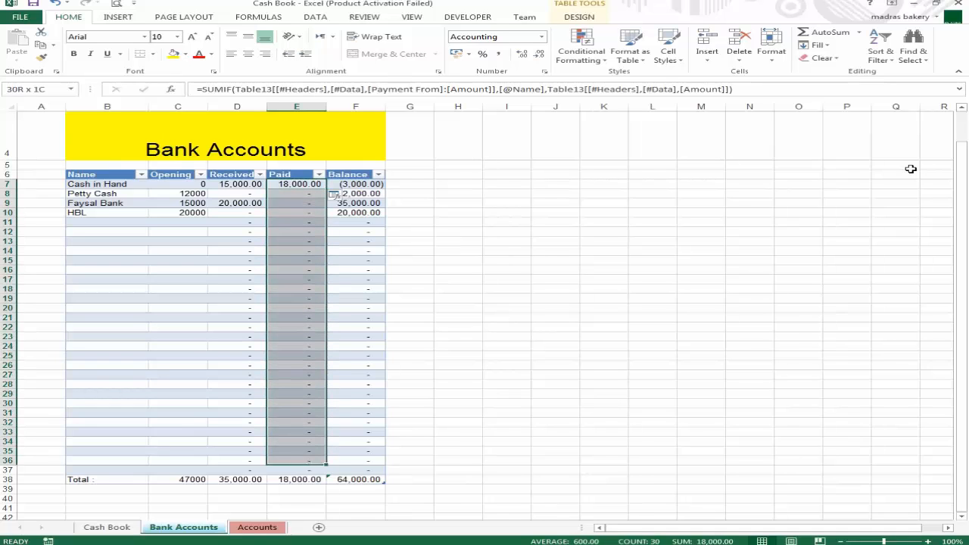
key(ctrl+d)
key(Up)
key(Up)
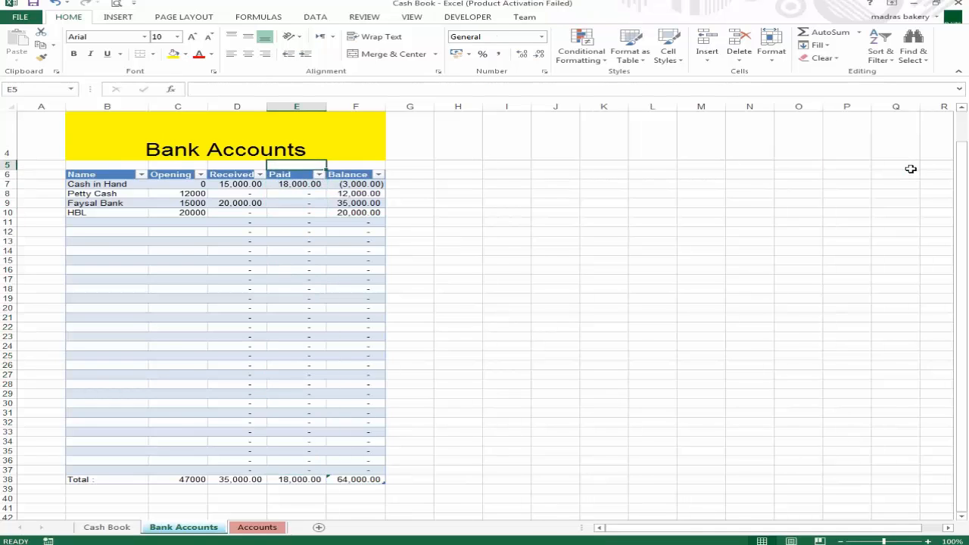
Compare the Balance total in F38 with the In Hand amount in the Cash Book header.
key(Down)
key(Down)
click(360, 479)
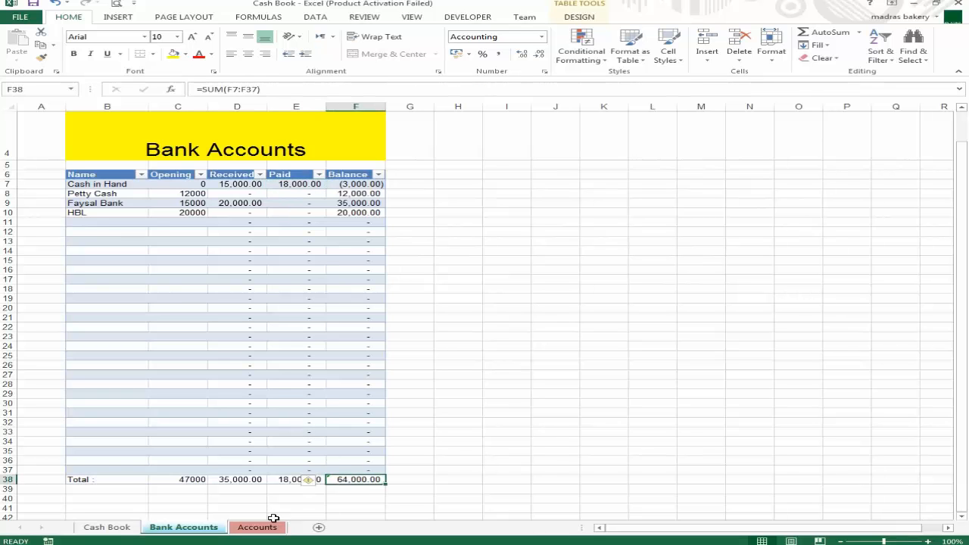
click(107, 527)
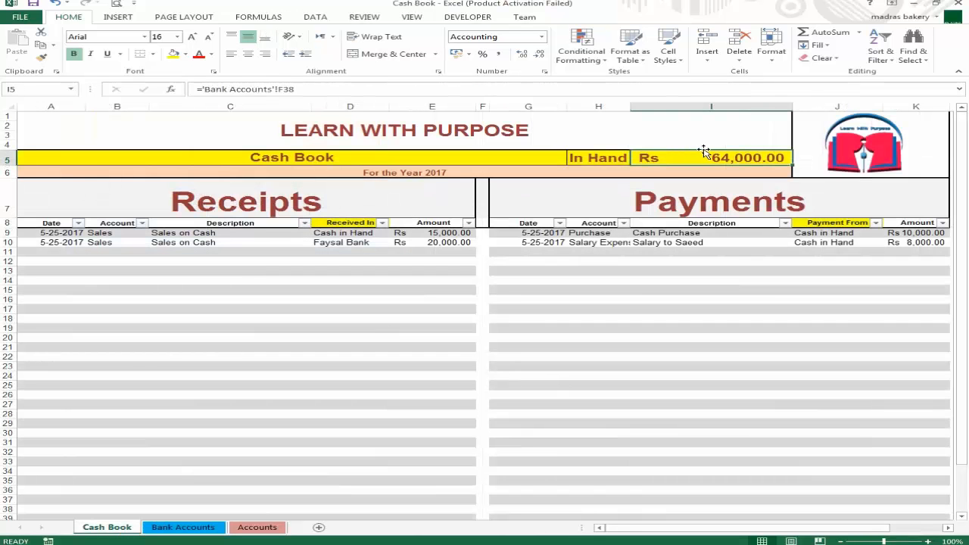
Start a Receipts entry in row 11 dated 26/5/2017, copying the Sales account and Sales on Cash description from the row above.
click(364, 251)
key(Home)
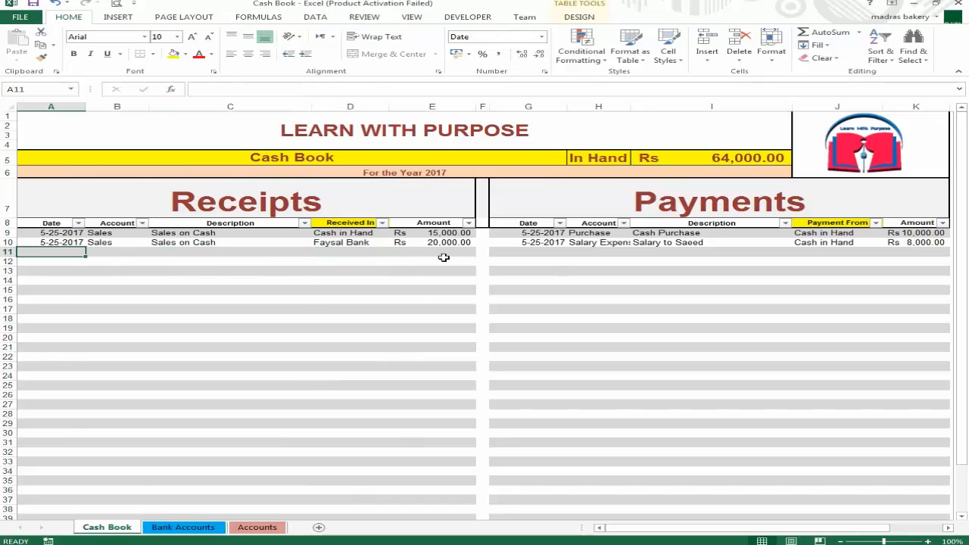
text(26)
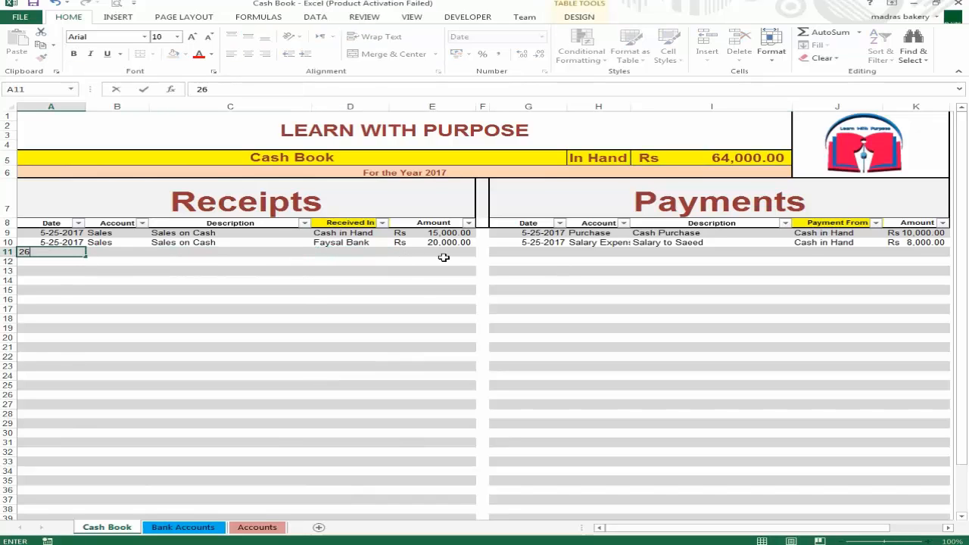
text(/5/2017)
key(Tab)
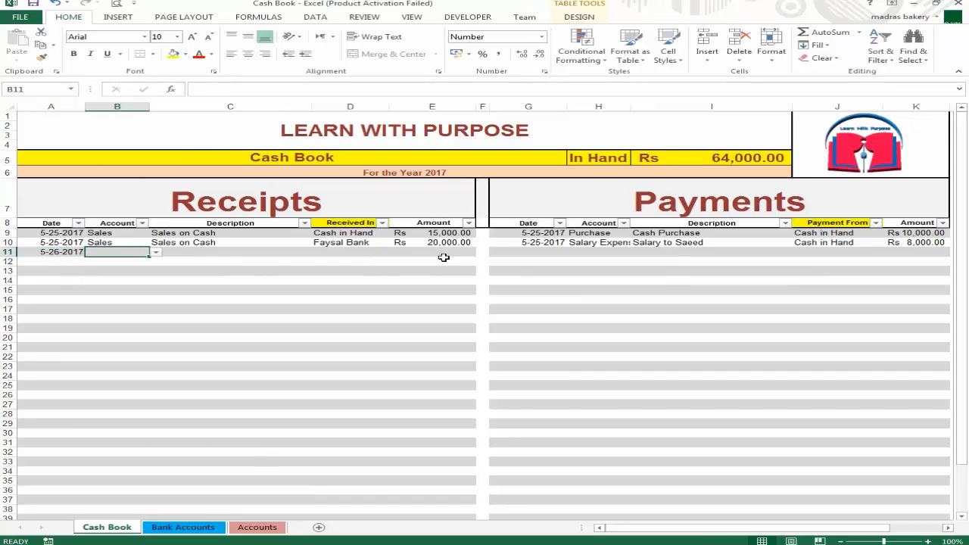
key(ctrl+d)
key(Tab)
key(ctrl+d)
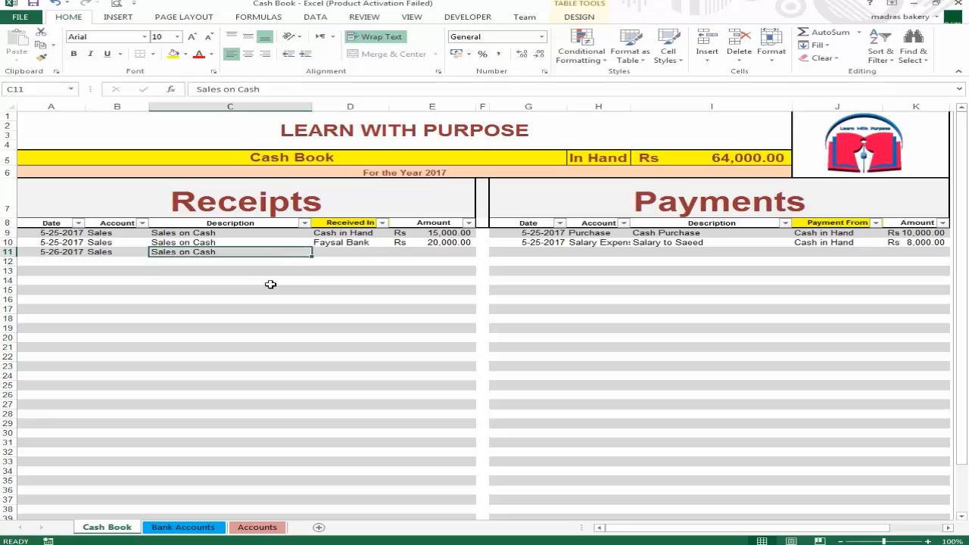
Set Received In to HBL and the amount to 150000 for the Receipts entry in row 11.
key(Tab)
click(395, 254)
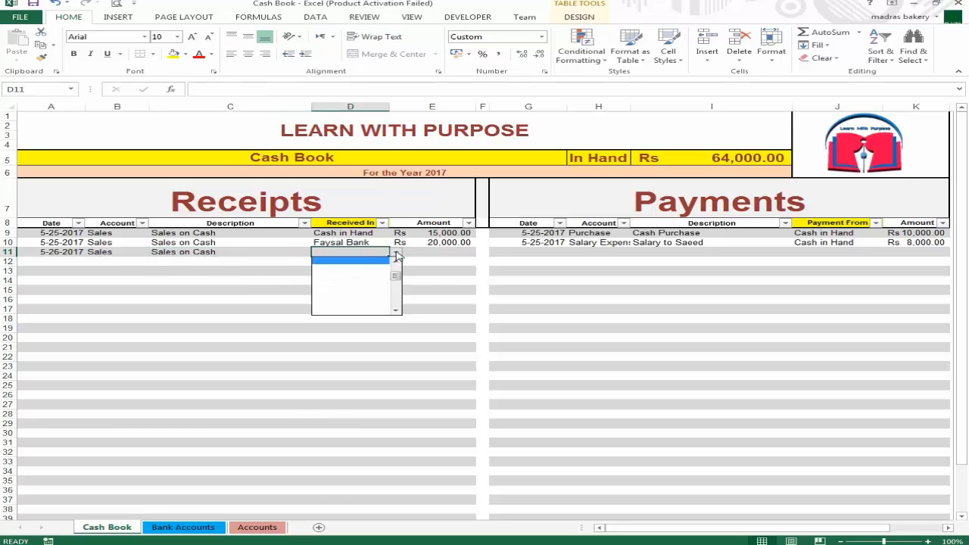
drag(398, 279, 394, 268)
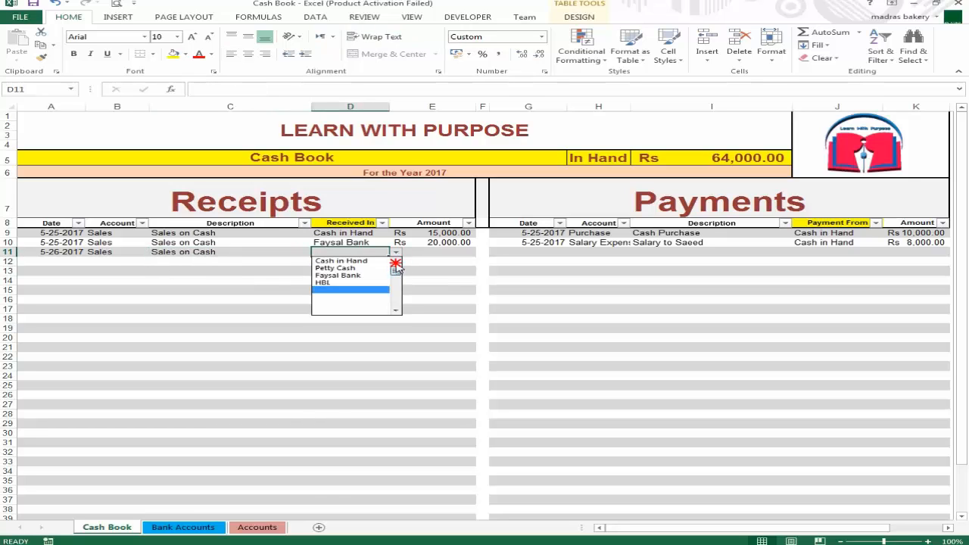
click(379, 282)
key(Tab)
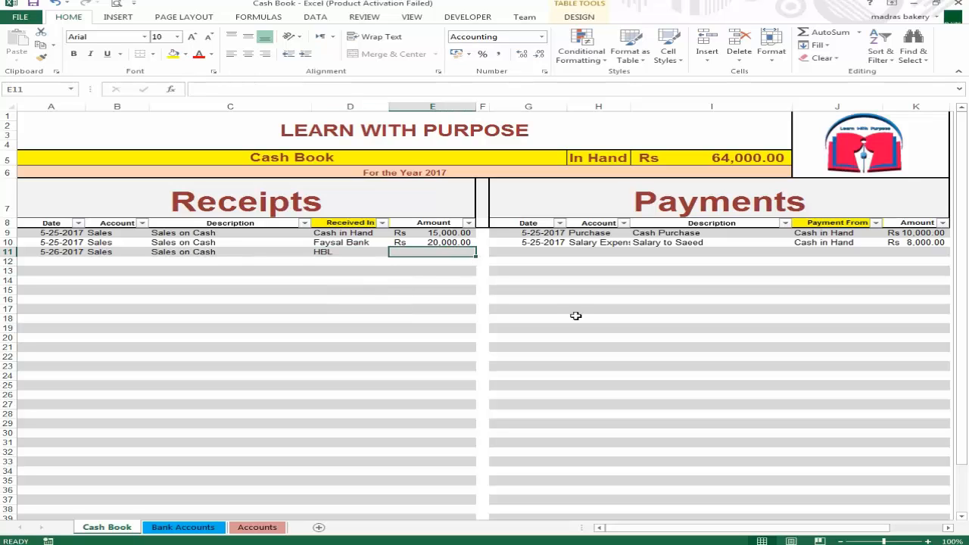
key(Down)
key(Up)
text(150000)
key(Return)
key(Up)
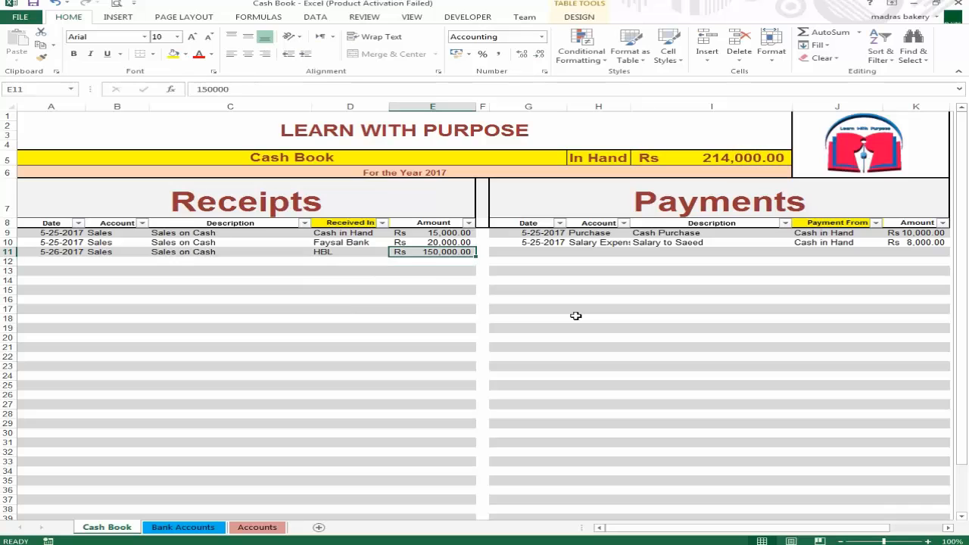
Enter the date 26-May in G11 for a new Payments entry.
key(Right)
key(Right)
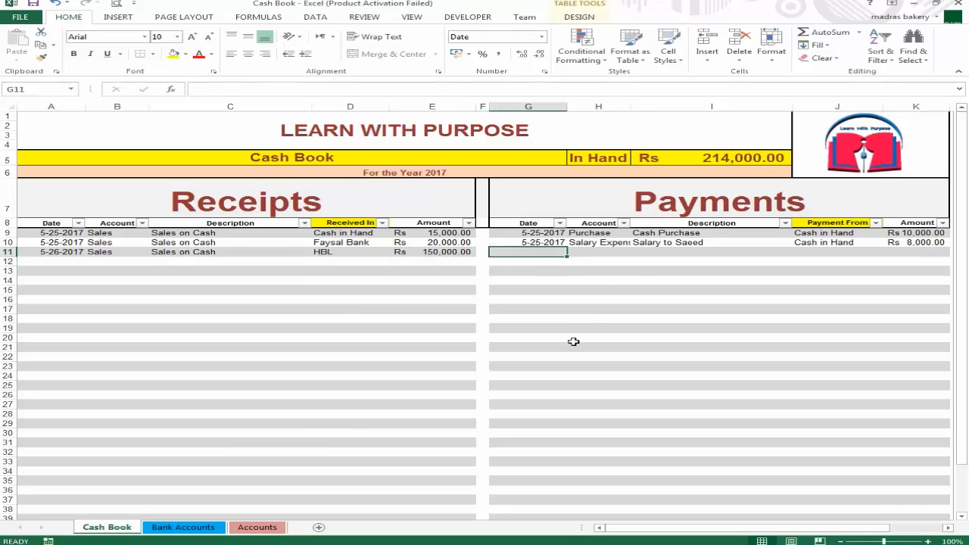
key(ctrl+d)
key(Right)
key(Up)
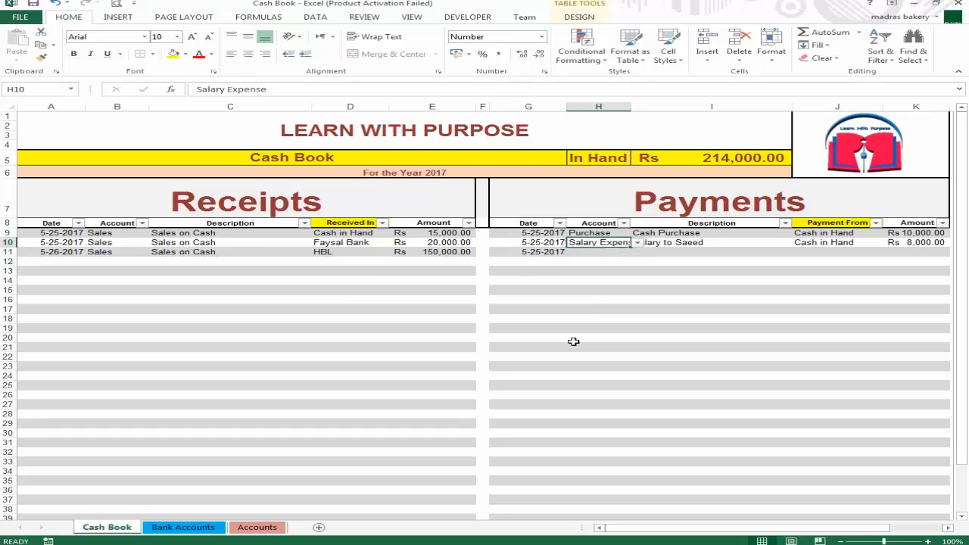
key(Down)
key(Left)
text(26)
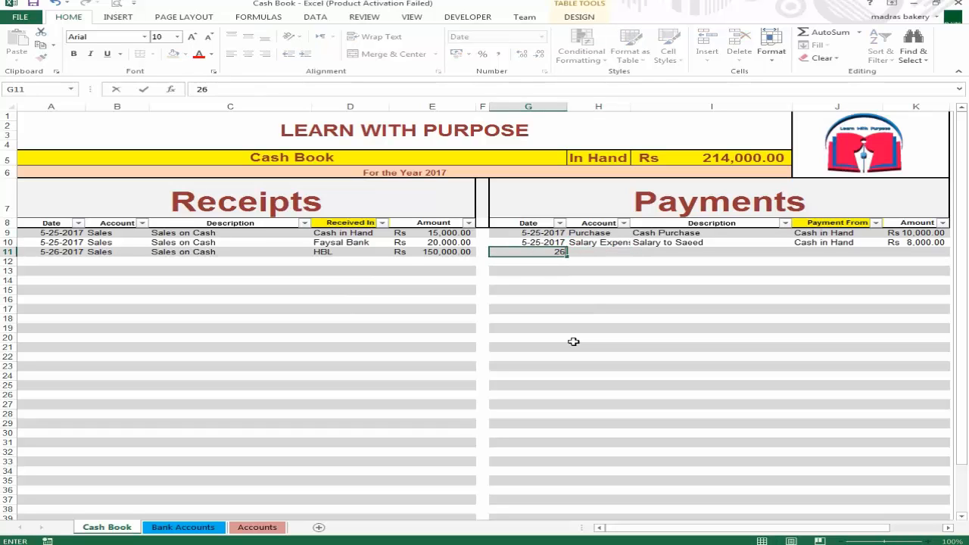
text(-may)
key(Return)
key(Right)
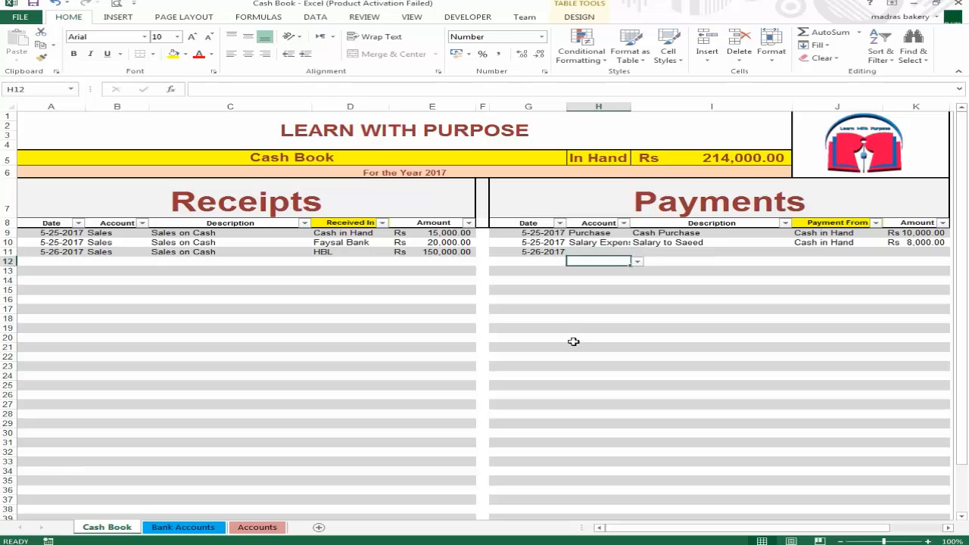
Choose the Telephone account and enter the description "From HBL" for the Payments entry in row 11.
key(Up)
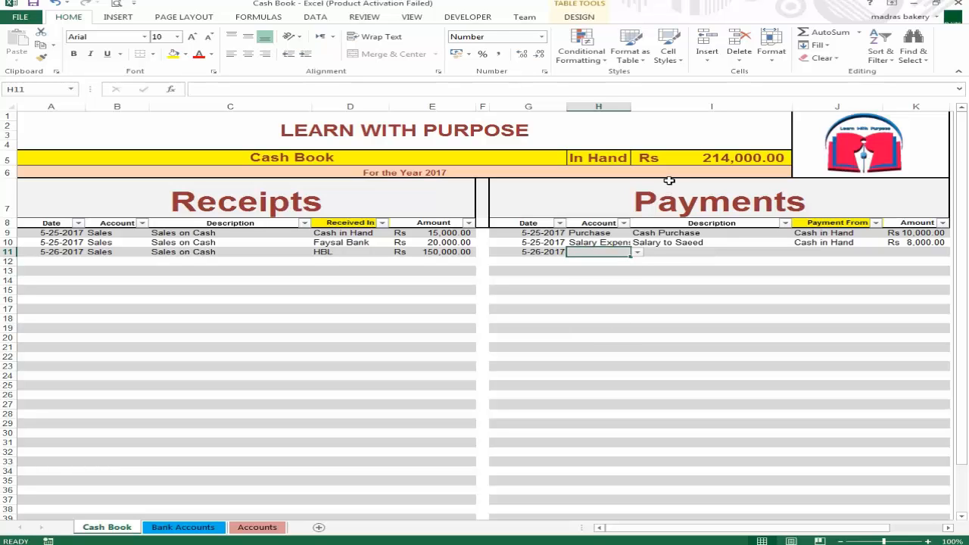
click(638, 253)
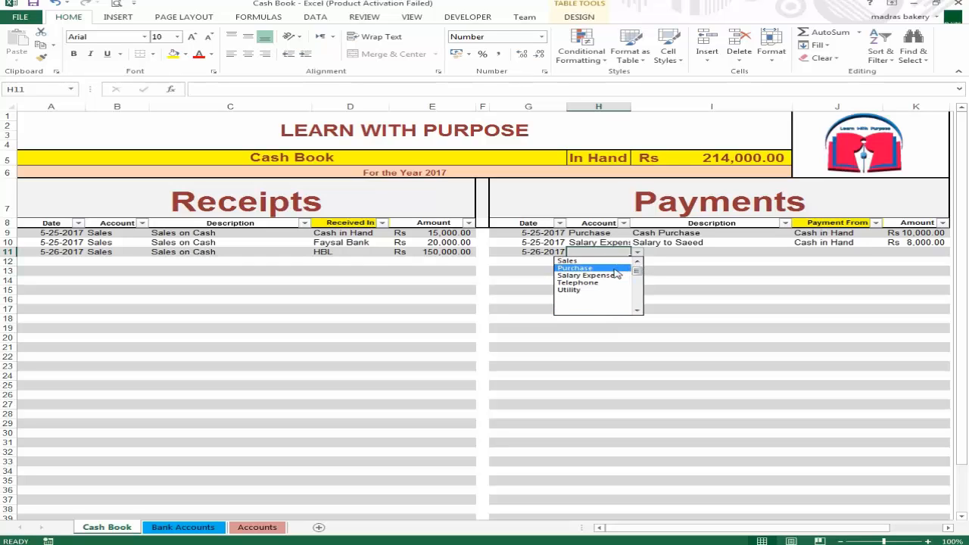
click(613, 282)
click(688, 252)
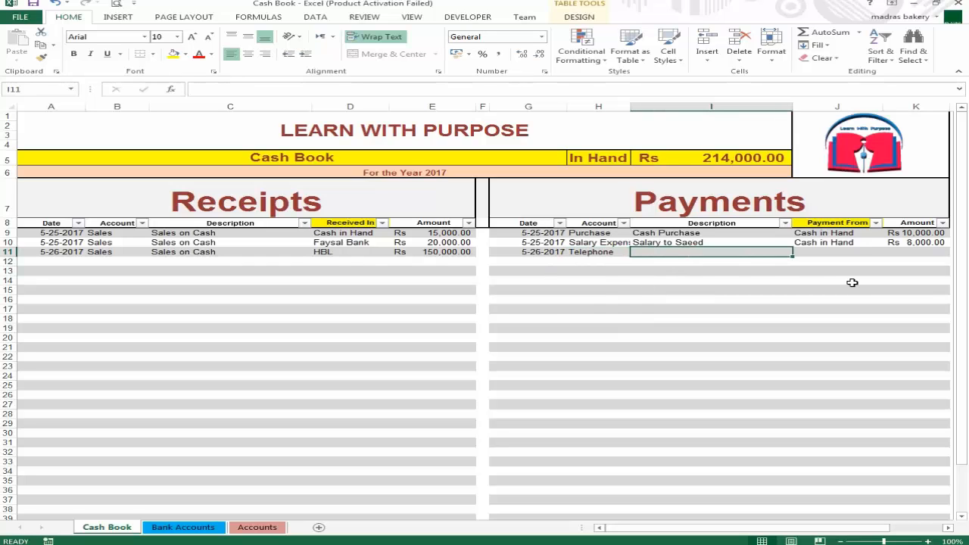
text(om HBL)
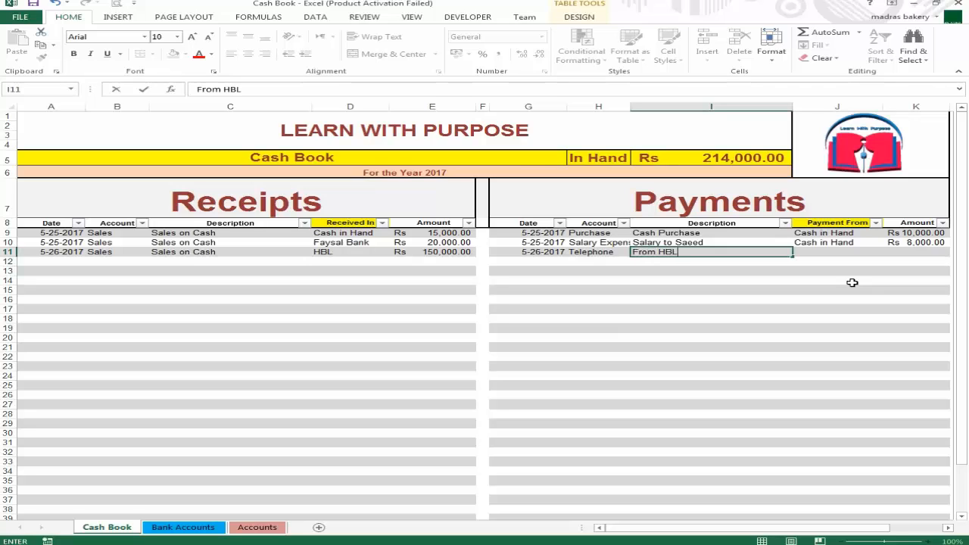
key(Up)
key(Down)
key(Right)
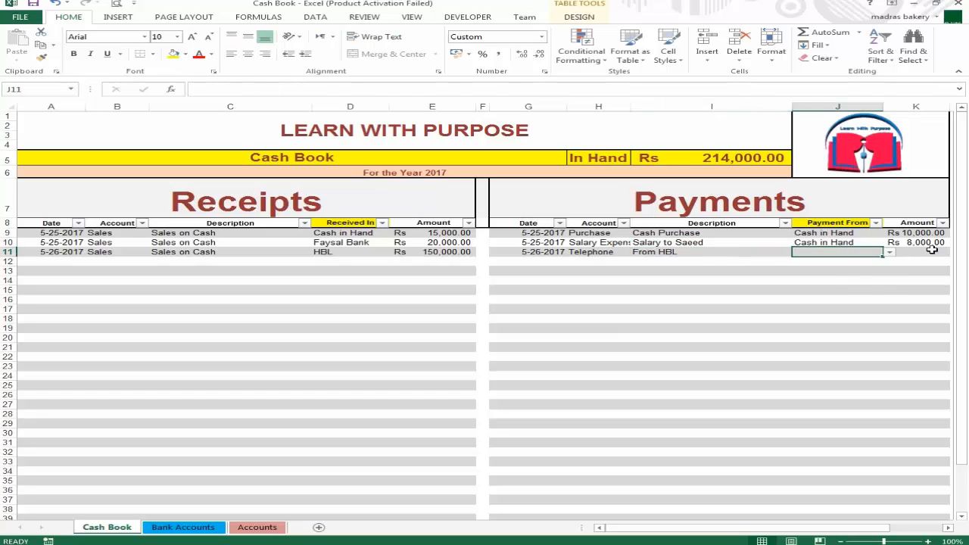
Set Payment From to HBL and the amount to 2000 for the Payments entry in row 11.
click(890, 252)
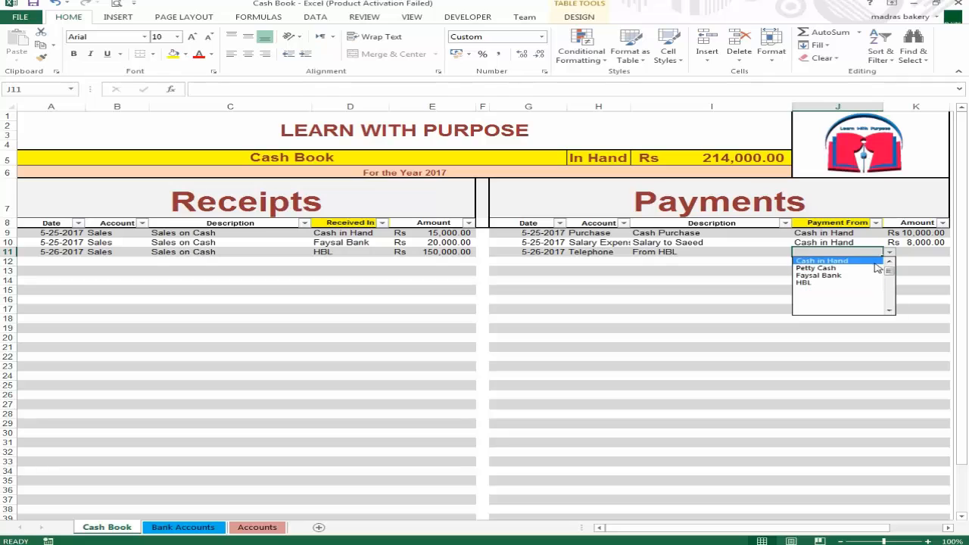
click(853, 281)
click(916, 252)
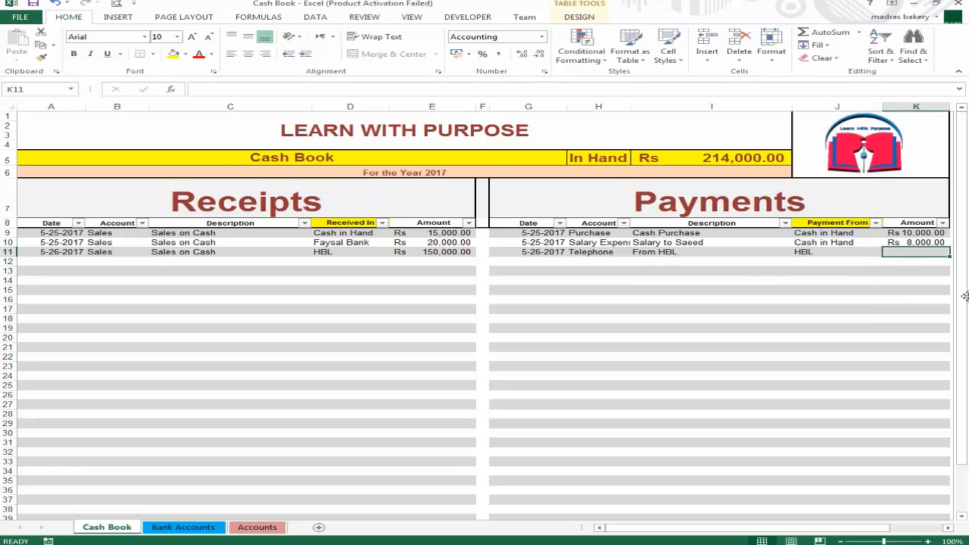
text(2000)
key(Return)
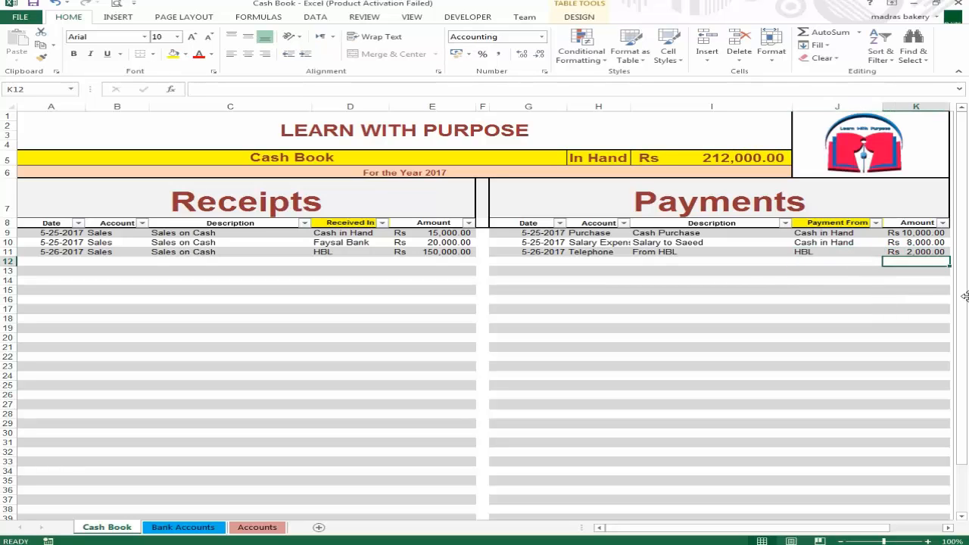
Check the In Hand figure against the Bank Accounts sheet's total balance and the Cash in Hand row's paid and balance cells.
click(732, 162)
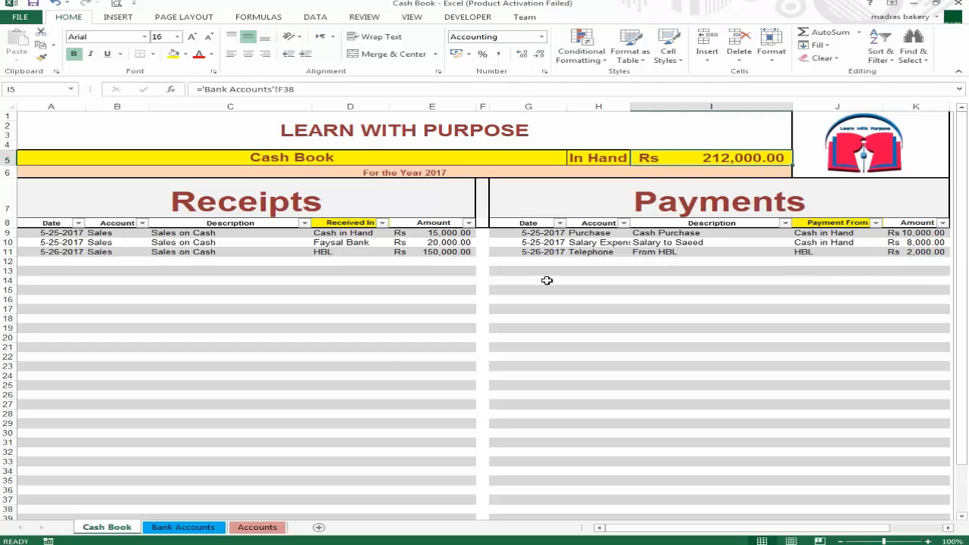
click(185, 528)
click(294, 247)
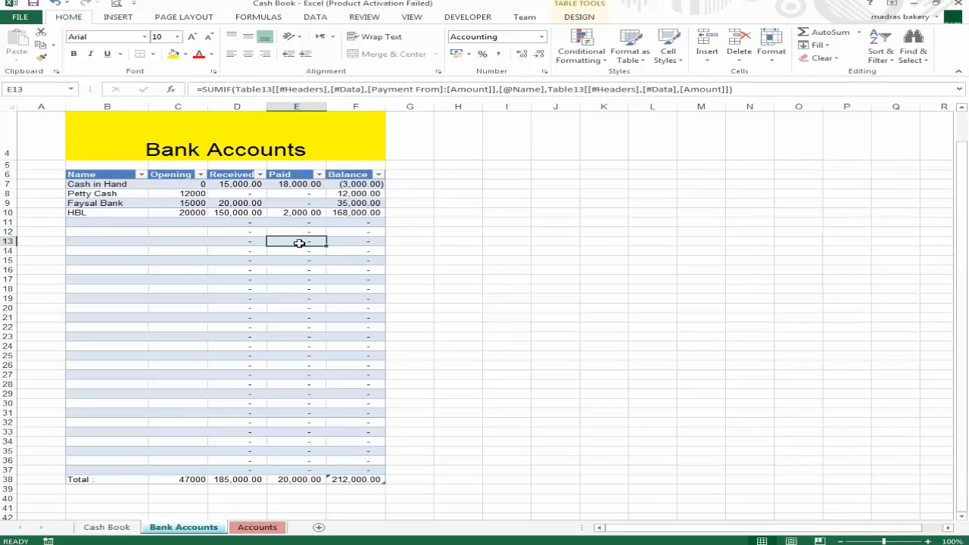
click(322, 184)
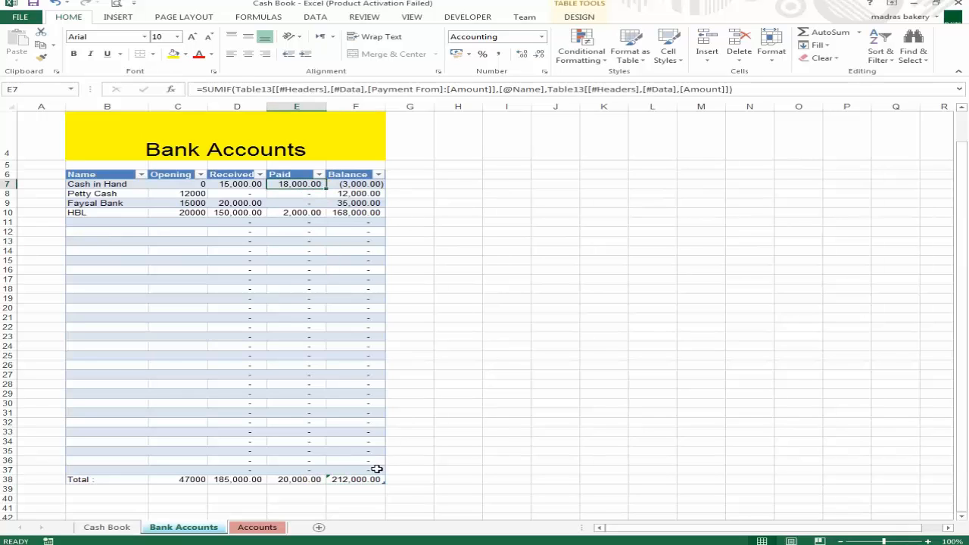
click(367, 478)
click(293, 187)
key(Right)
key(Down)
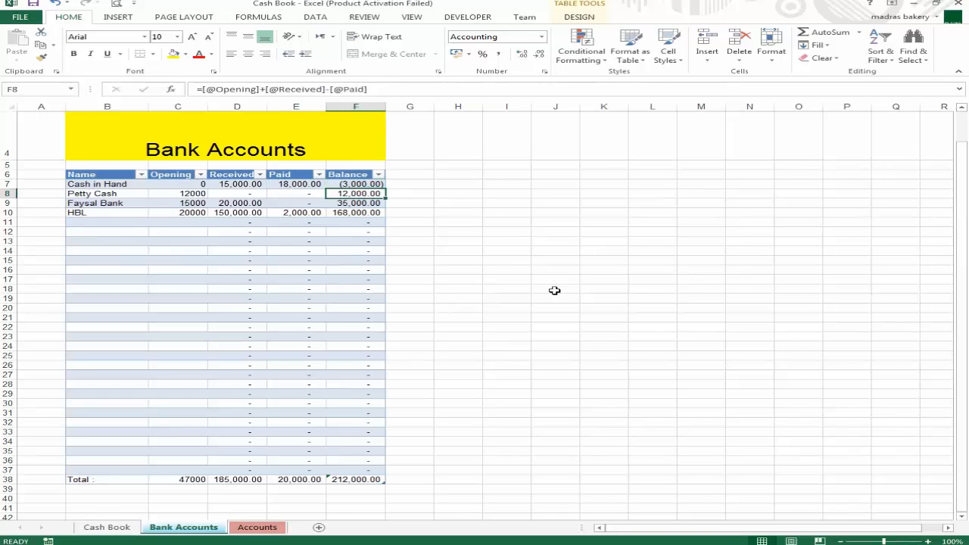
key(Up)
key(Left)
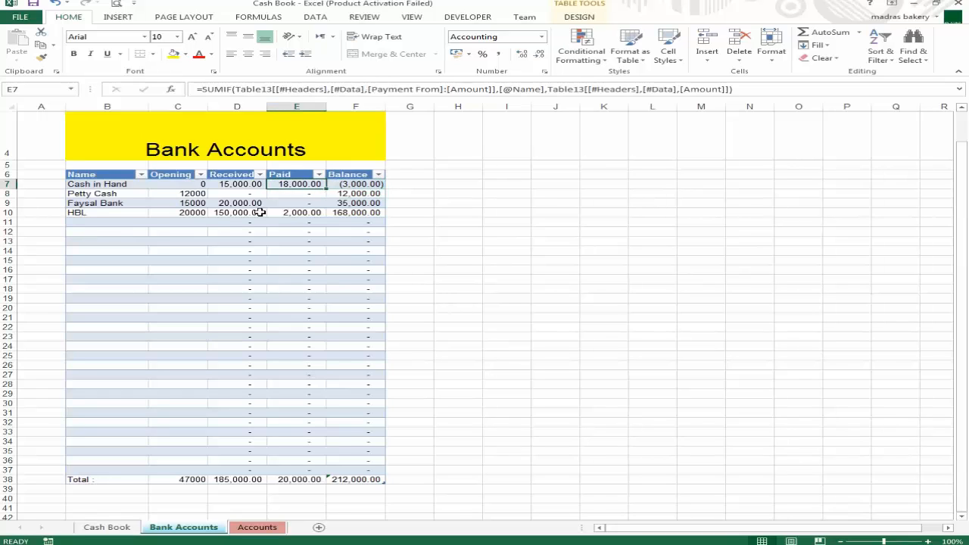
Set the opening balance of Cash in Hand to 5000 on the Bank Accounts sheet and check its balance.
click(202, 187)
text(0)
key(ctrl+Return)
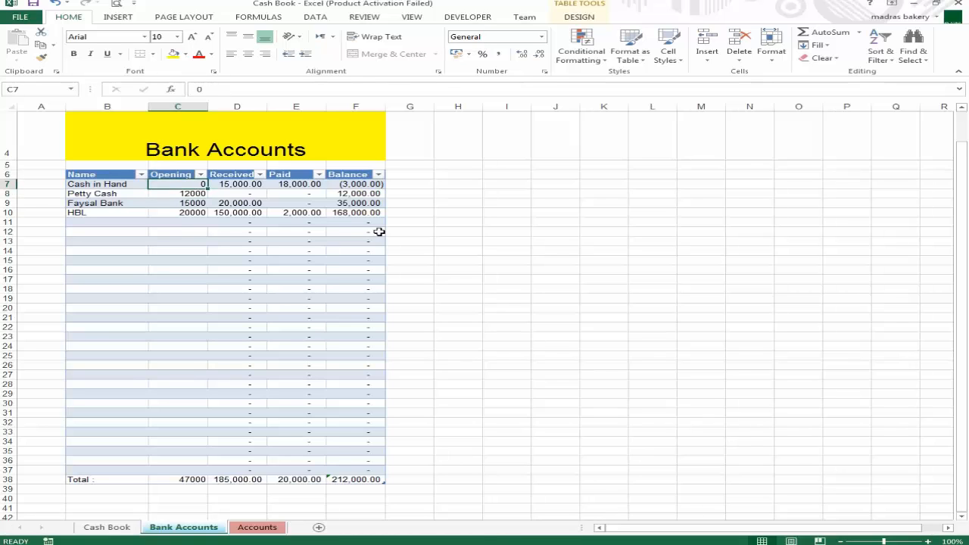
text(5000)
key(Return)
key(Up)
key(Right)
key(Right)
key(Right)
key(Left)
key(Right)
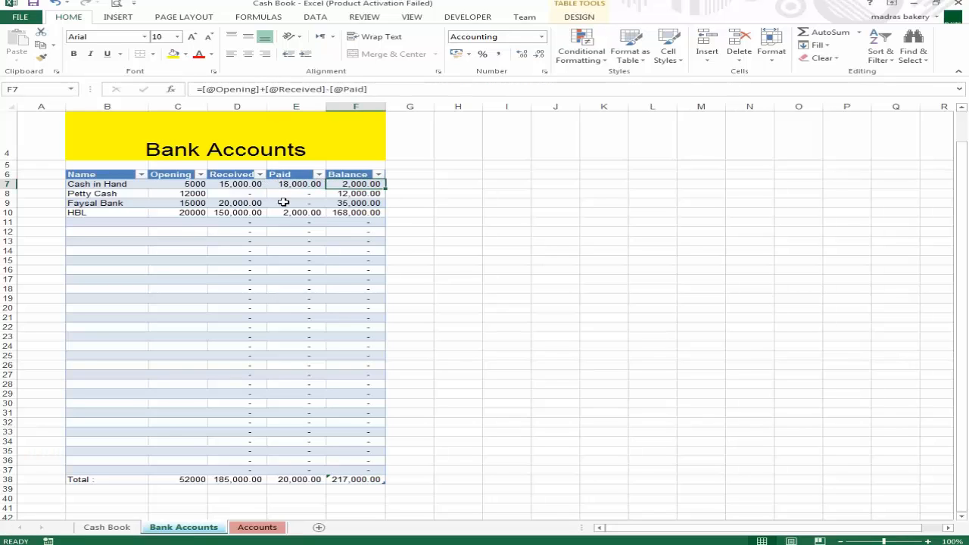
Examine the received, paid and balance amounts of the HBL account on the Bank Accounts sheet.
click(106, 214)
click(227, 215)
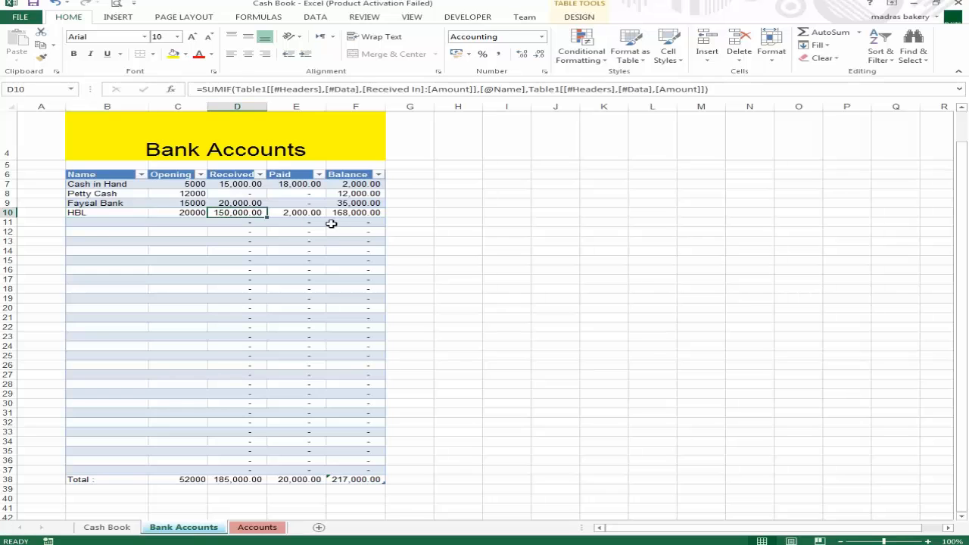
click(297, 214)
click(354, 216)
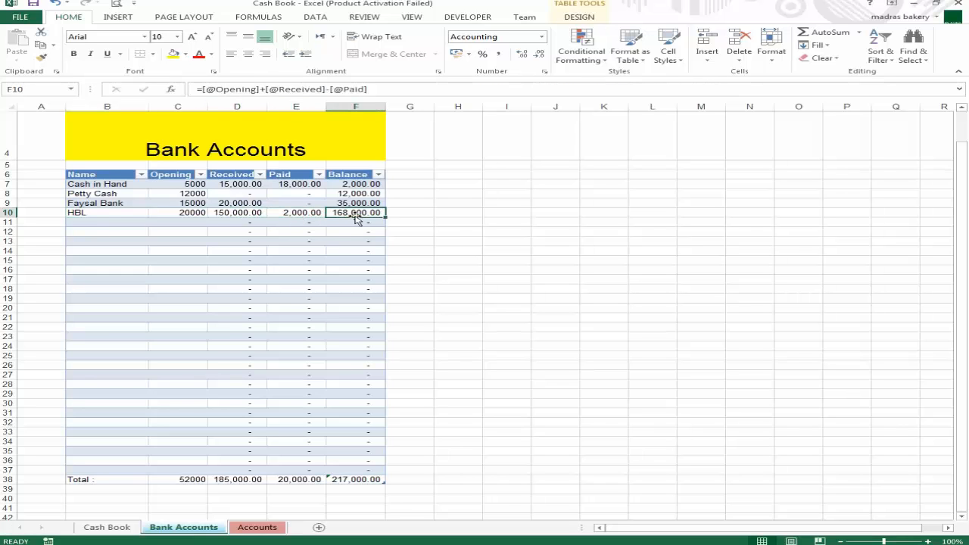
scroll(349, 249, up, 1)
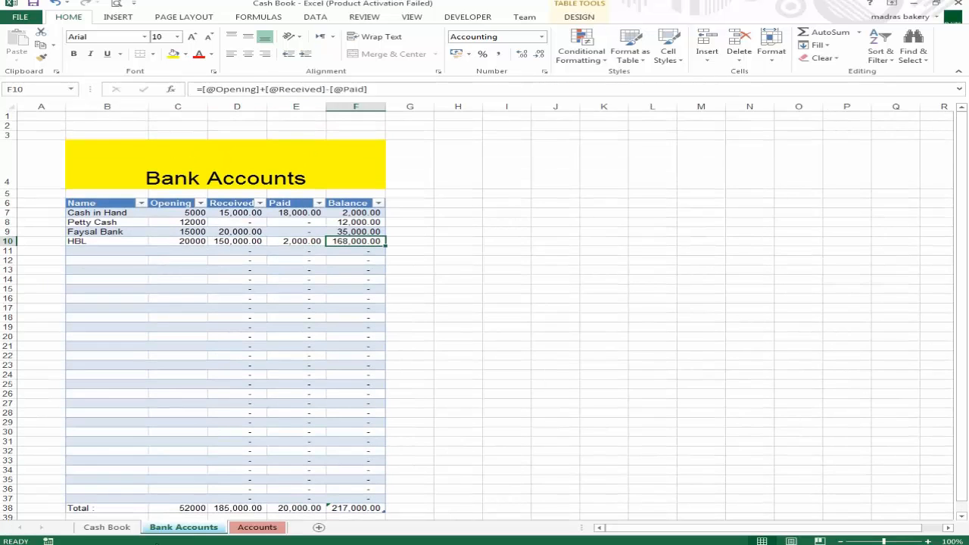
Compare the Cash Book entries with the account names on the Accounts sheet and review the Bank Accounts sheet.
click(106, 527)
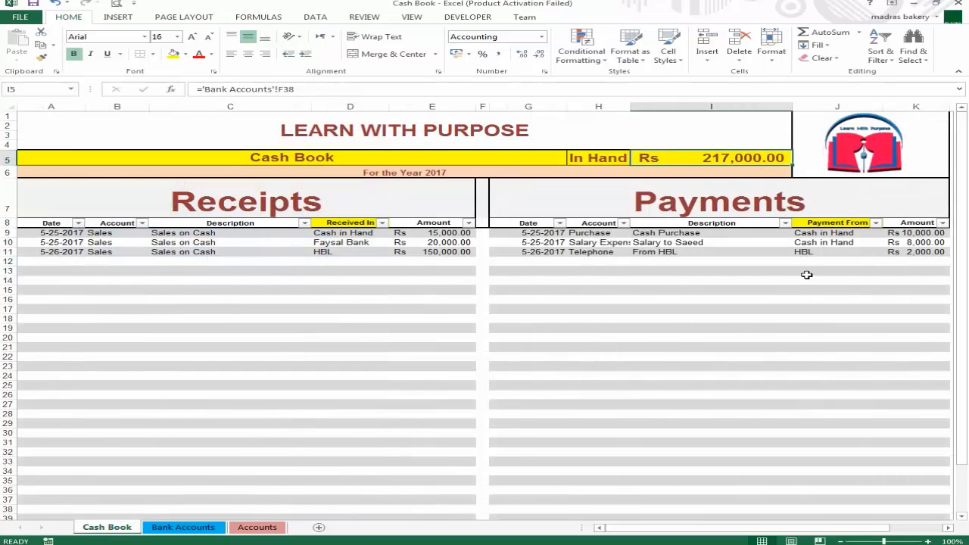
scroll(575, 272, down, 1)
click(508, 249)
click(361, 224)
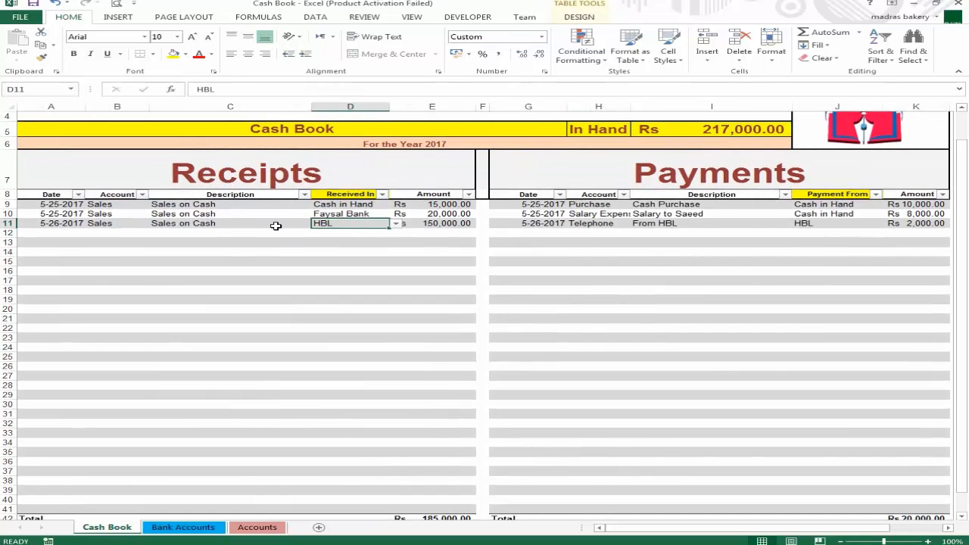
click(161, 225)
click(252, 528)
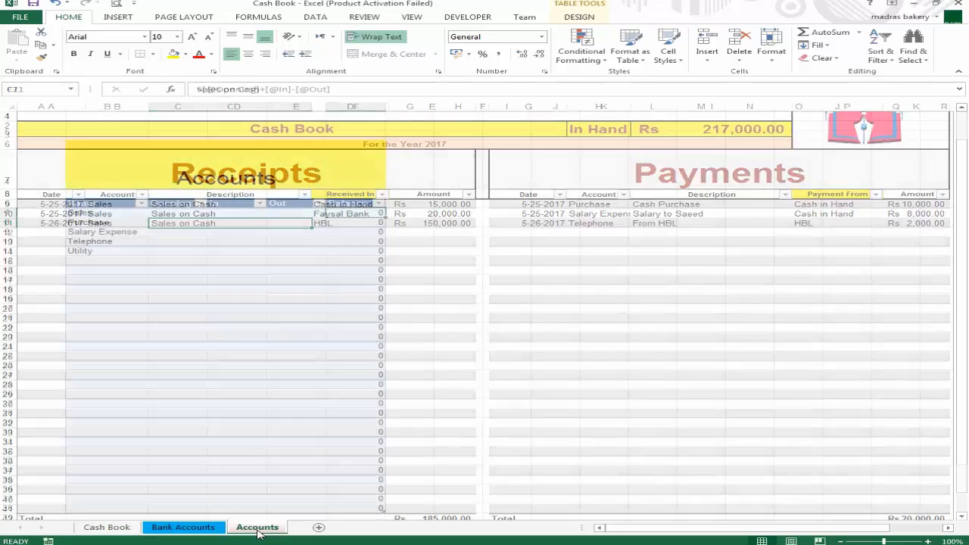
click(161, 215)
click(95, 214)
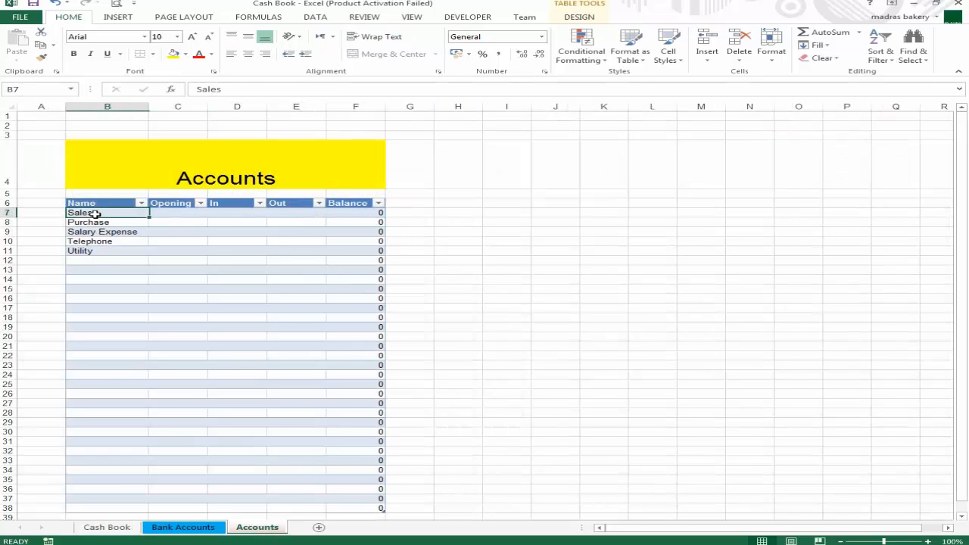
click(181, 221)
click(154, 212)
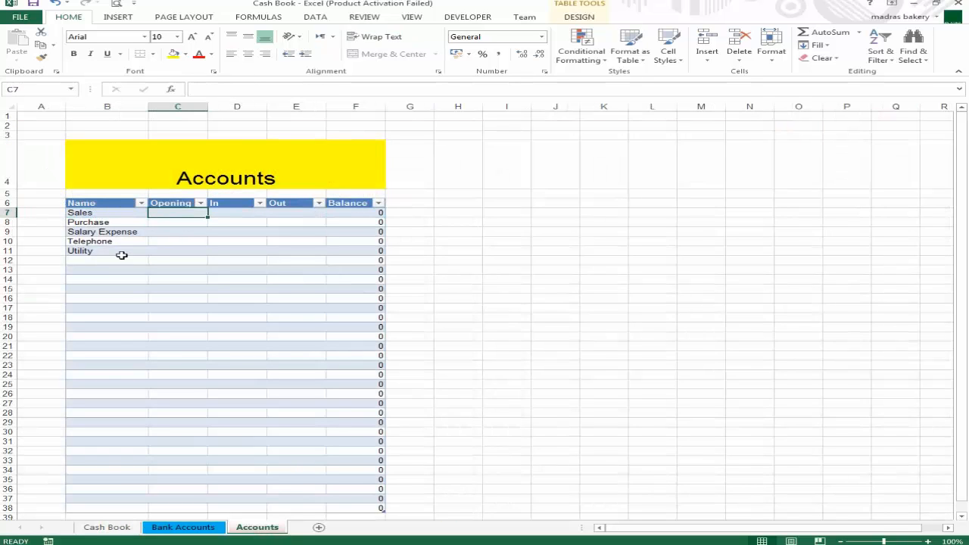
click(107, 527)
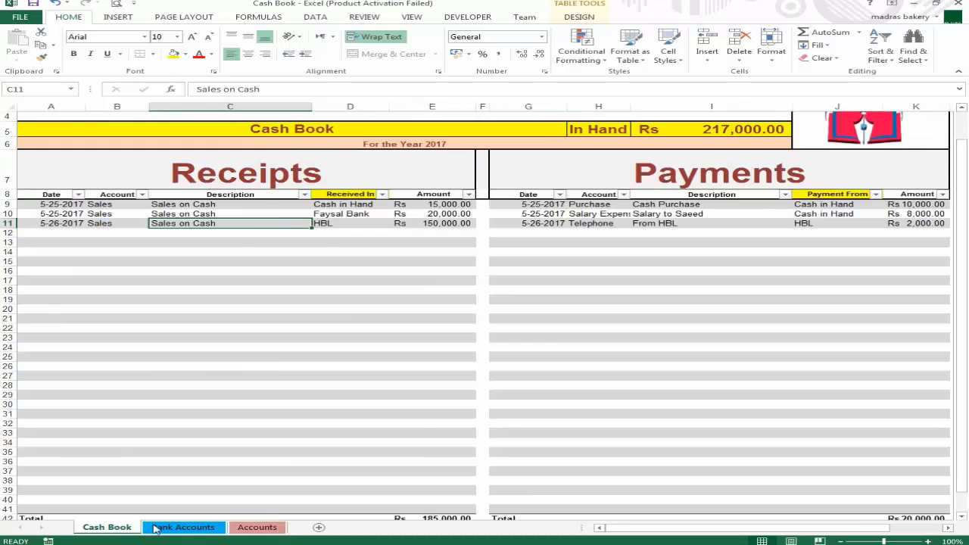
click(183, 527)
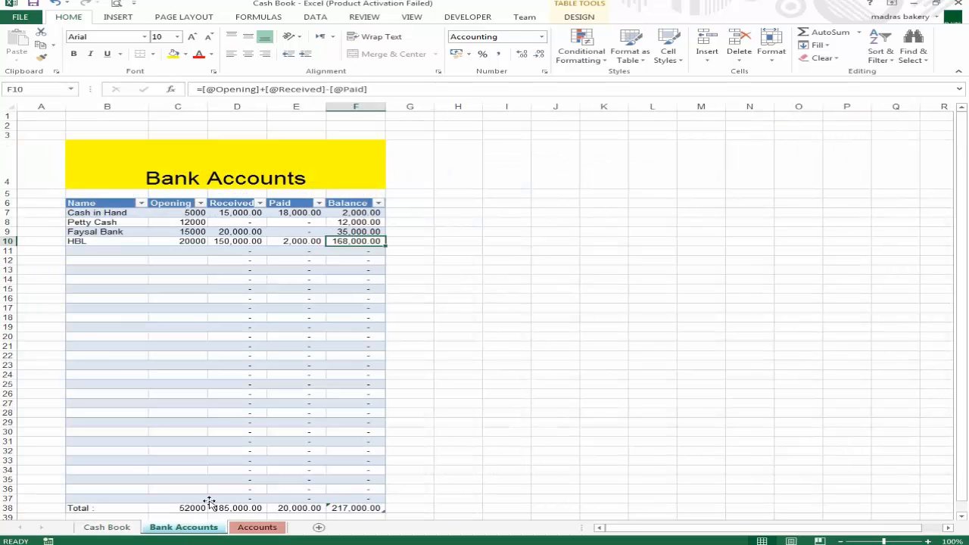
Enter an opening balance of 0 for Sales, Purchase, Salary Expense, Telephone and Utility on the Accounts sheet.
click(257, 526)
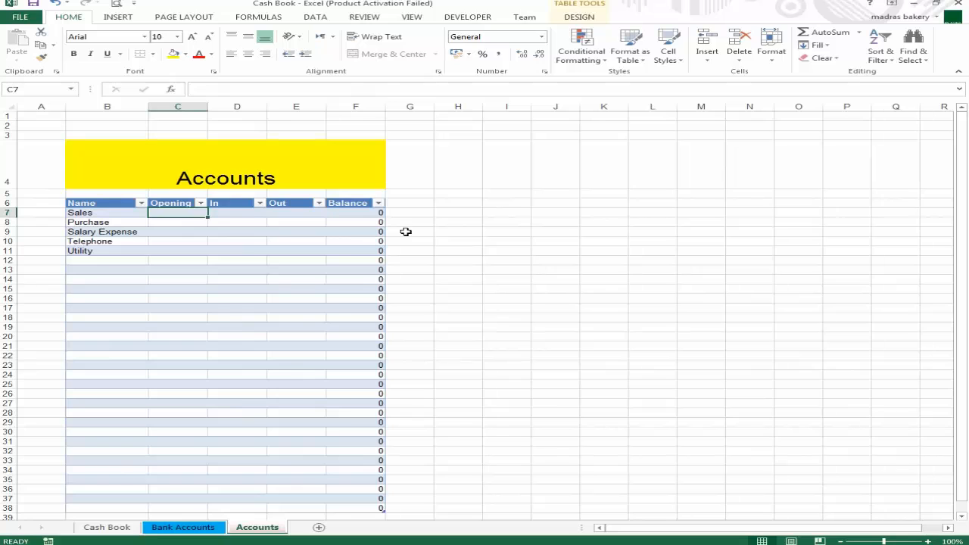
text(0)
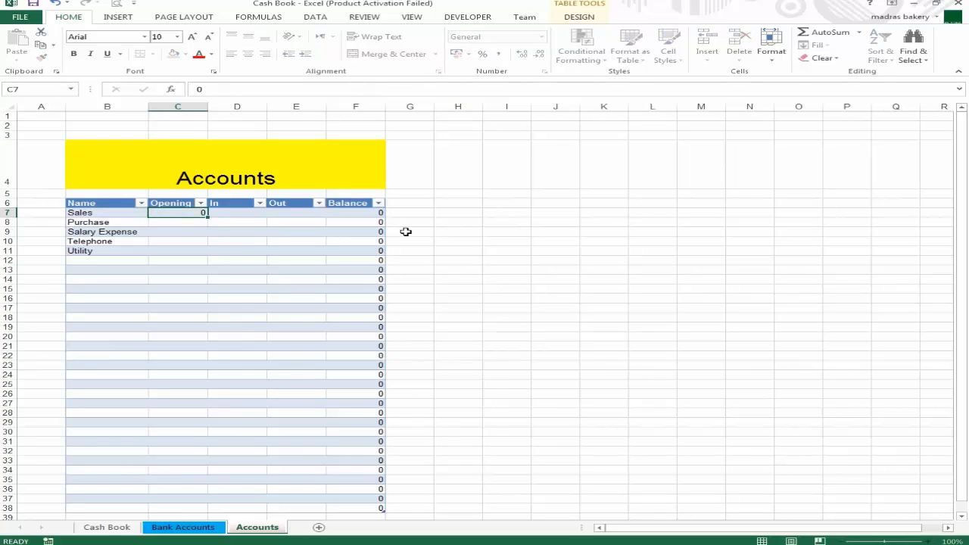
text( 0 0 0 0)
key(Up)
key(Up)
key(Up)
key(Up)
key(Up)
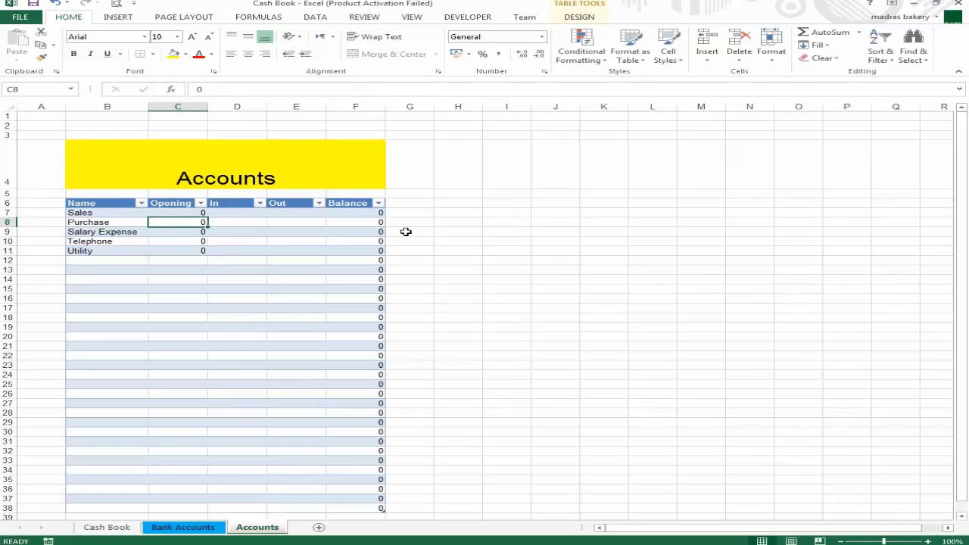
Start a SUMIF formula in D7 for Sales, with the Receipts table's Account through Amount columns as range and the row's Name as criteria.
key(Right)
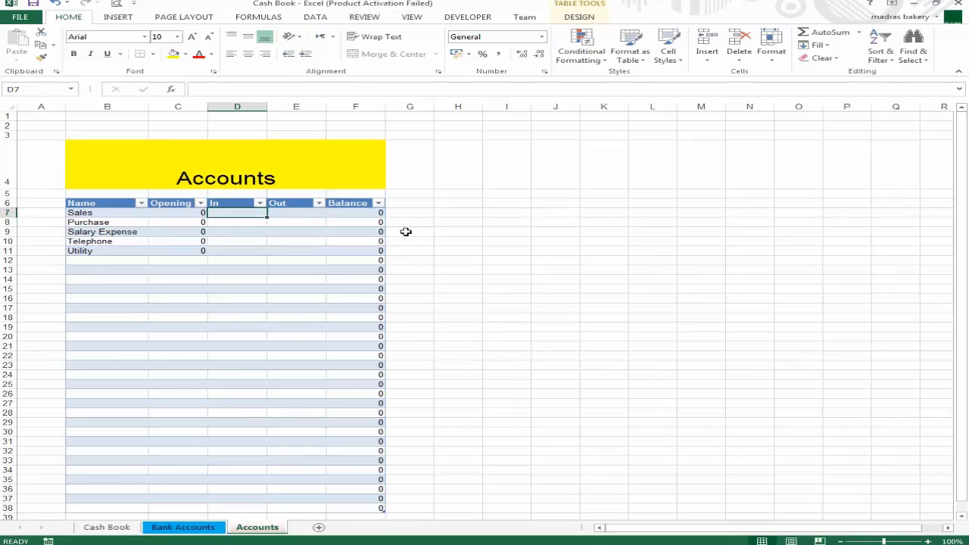
key(Up)
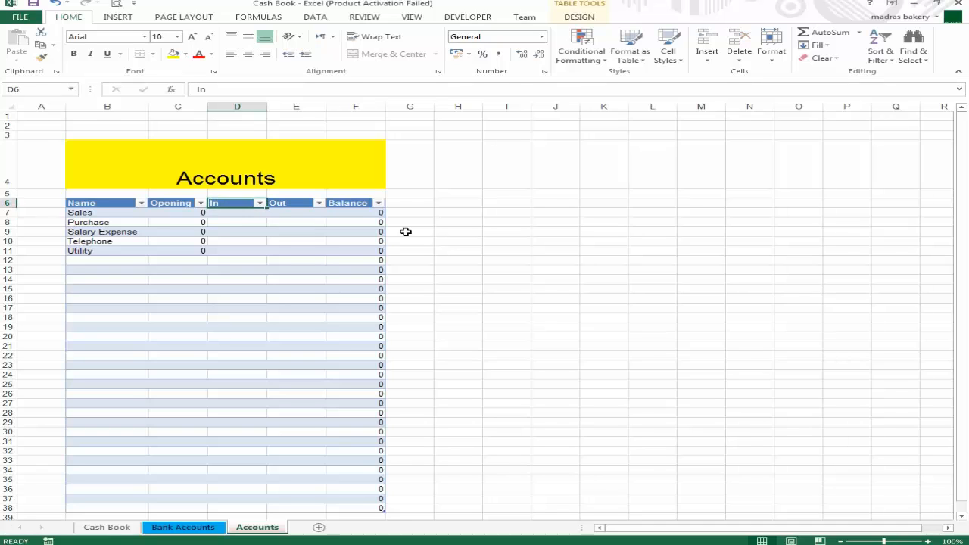
key(Down)
text(=sum)
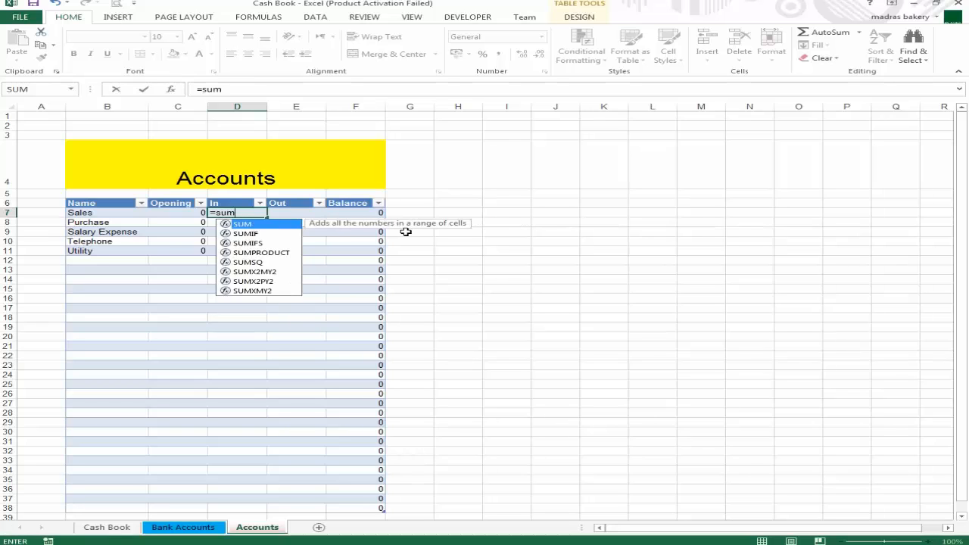
text(if()
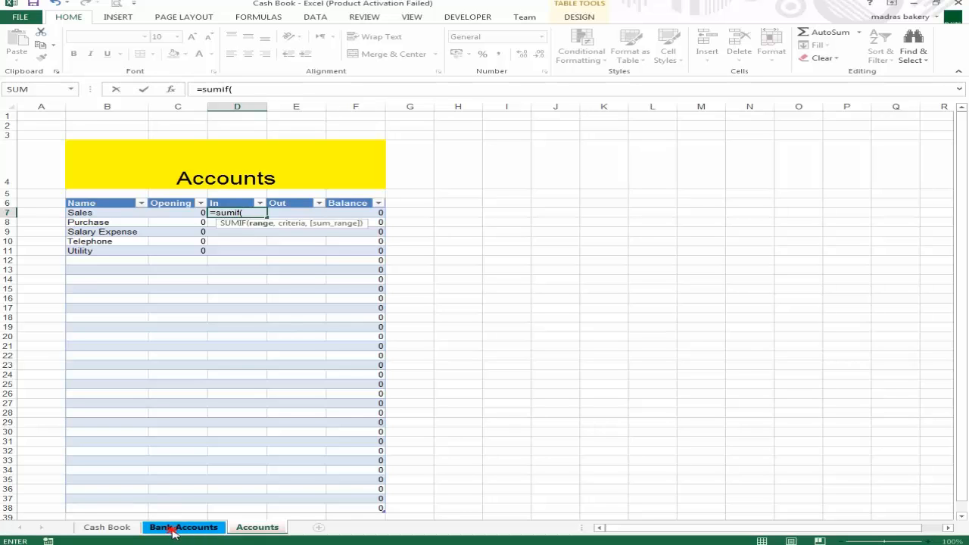
click(173, 528)
click(108, 528)
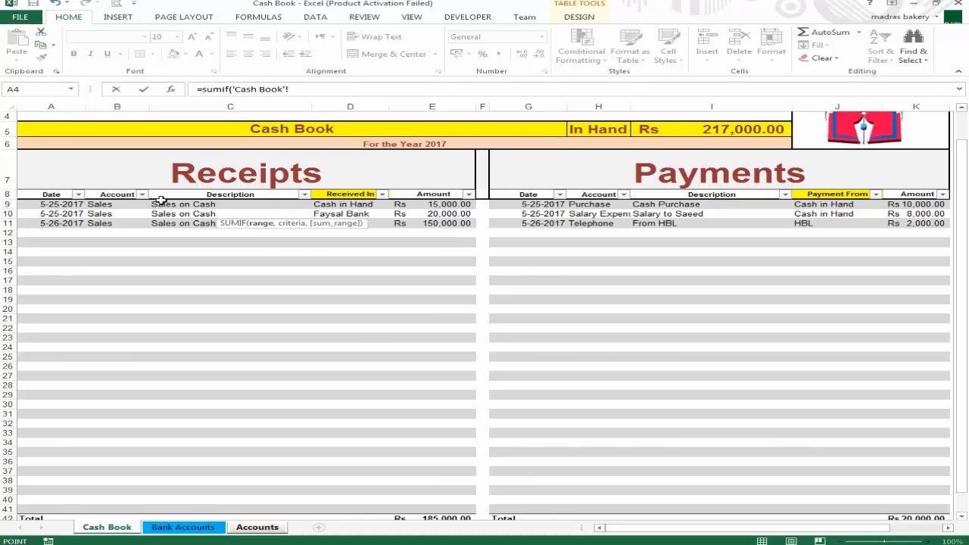
mouse_move(112, 203)
mouse_down()
mouse_move(119, 225)
mouse_move(433, 224)
mouse_move(433, 513)
mouse_up()
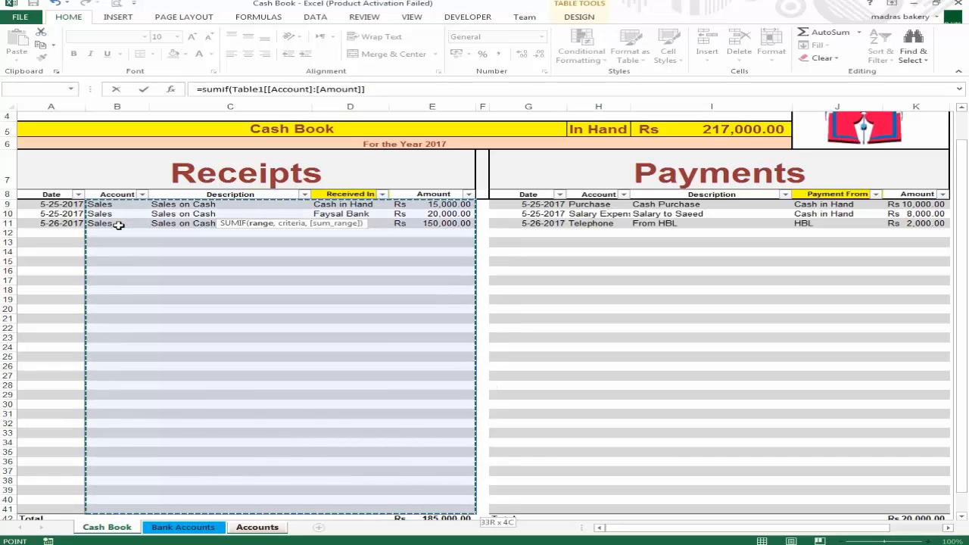
text(,)
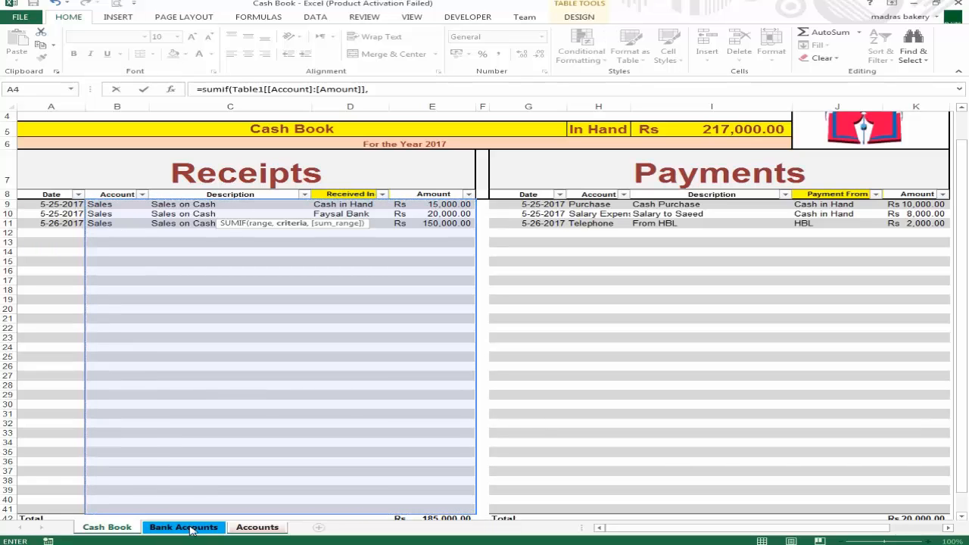
click(256, 528)
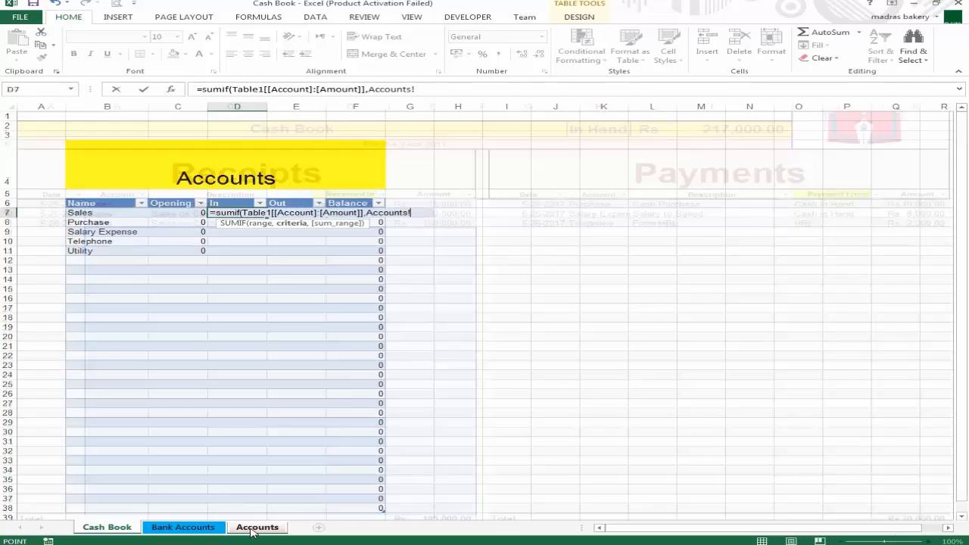
click(97, 211)
text(,)
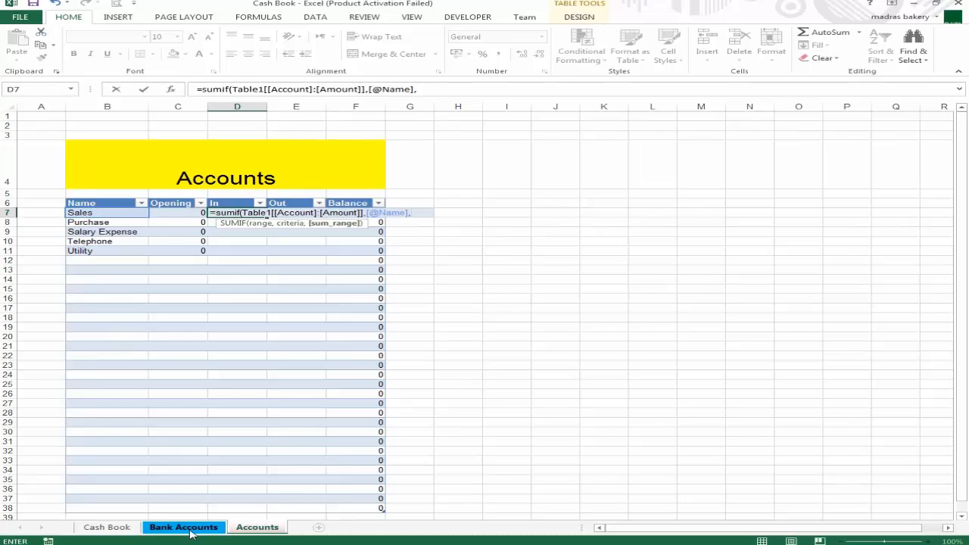
Complete the Sales SUMIF formula in D7 with the Receipts table's Amount column (E9:E41 on the Cash Book sheet) as sum range.
click(121, 529)
click(415, 207)
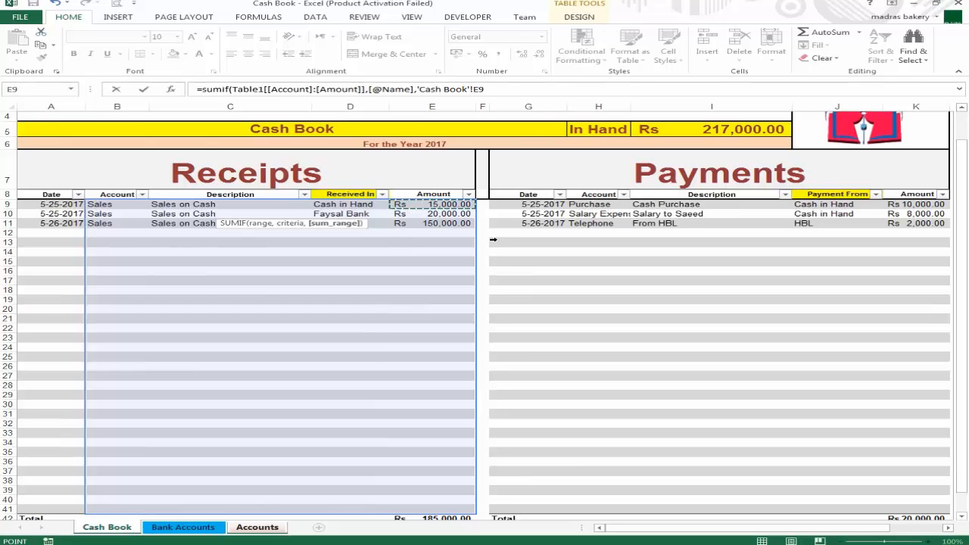
key(Up)
key(Down)
key(shift+Down)
key(shift+Down)
key(shift+Down)
key(shift+Down)
key(shift+Down)
key(shift+Down)
key(shift+Down)
key(shift+Down)
key(shift+Down)
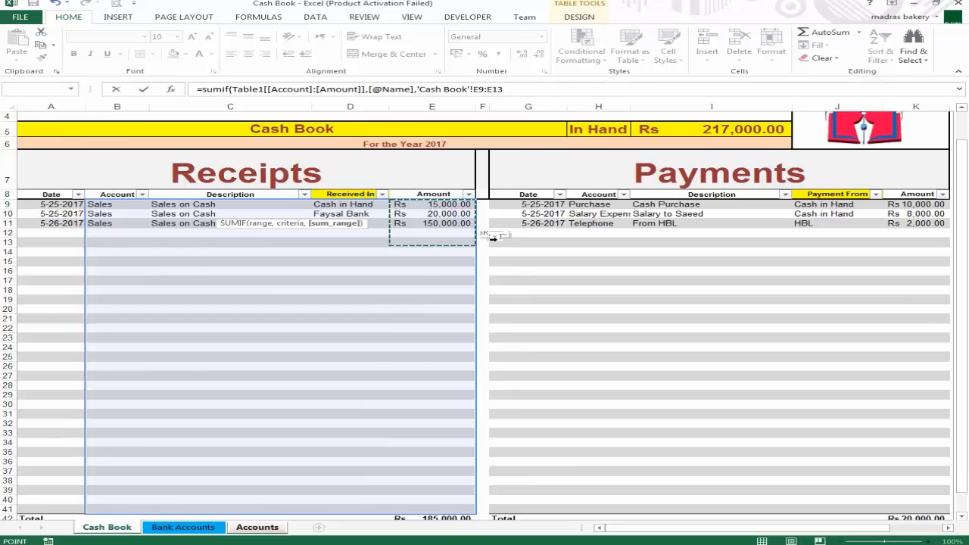
key(shift+Down)
key(shift+Down)
key(shift+Down)
key(shift+Down)
key(shift+Down)
key(shift+Down)
key(shift+Down)
key(shift+Down)
key(shift+Down)
key(shift+Down)
key(shift+Down)
key(shift+Down)
key(shift+Down)
key(shift+Down)
key(shift+Down)
key(shift+Down)
key(shift+Down)
key(shift+Down)
key(shift+Down)
key(shift+Down)
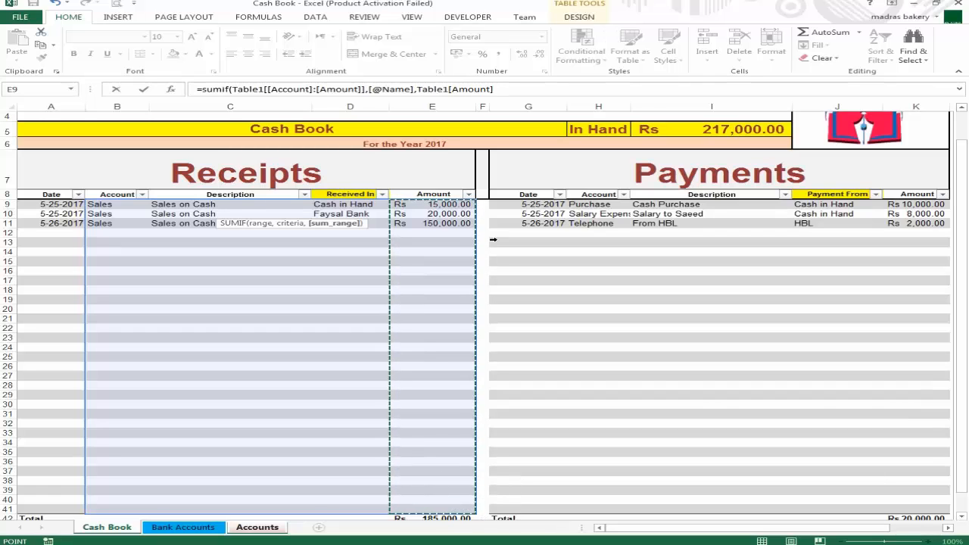
key(Return)
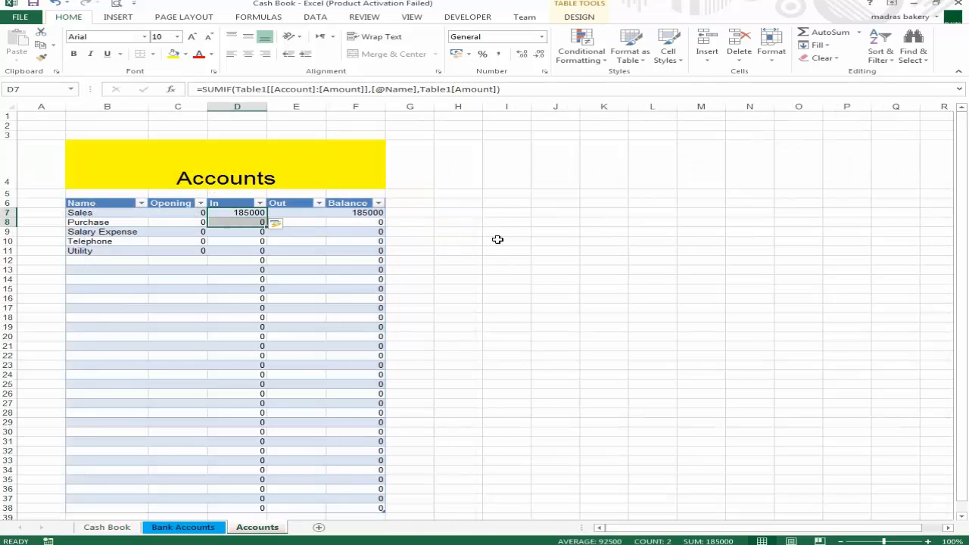
Apply the comma accounting number format to the In, Out and Balance columns, D7:F38, of the Accounts table.
key(Up)
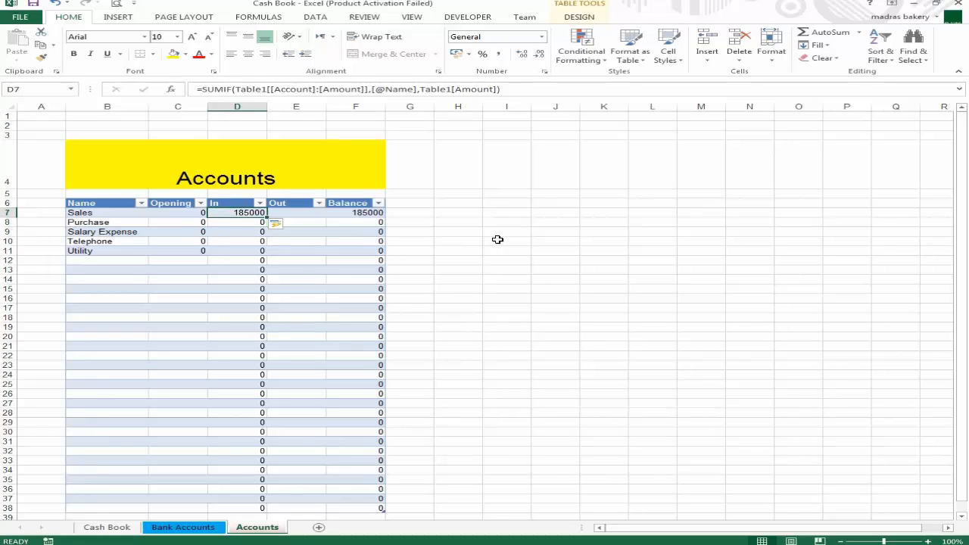
key(shift+Right)
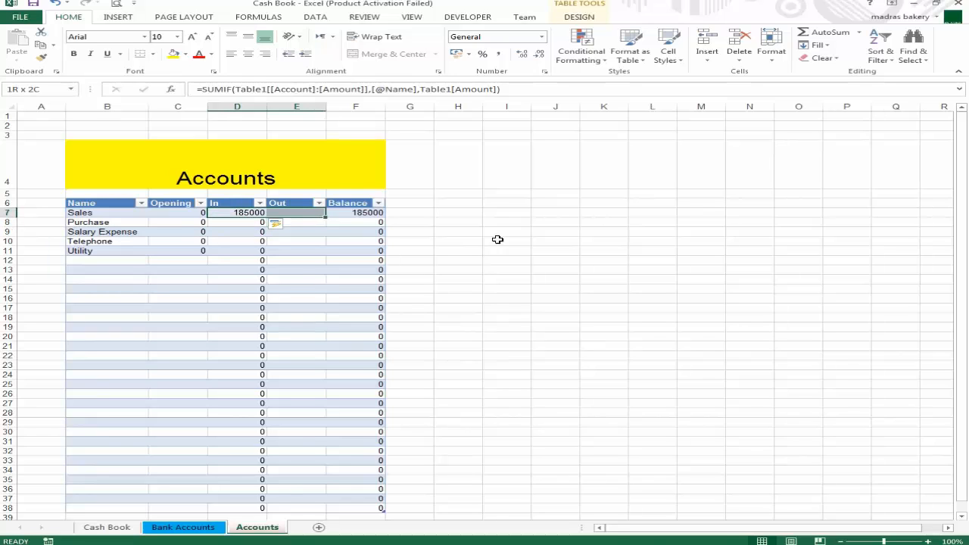
key(shift+Down)
key(shift+Right)
key(shift+Down)
key(shift+Down)
key(shift+Down)
key(shift+Down)
key(shift+Down)
key(shift+Down)
key(shift+Down)
key(shift+Down)
key(shift+Down)
key(shift+Down)
key(shift+Down)
key(shift+Down)
key(shift+Down)
key(shift+Down)
key(shift+Down)
key(shift+Down)
key(shift+Down)
key(shift+Down)
key(shift+Down)
key(shift+Down)
key(shift+Down)
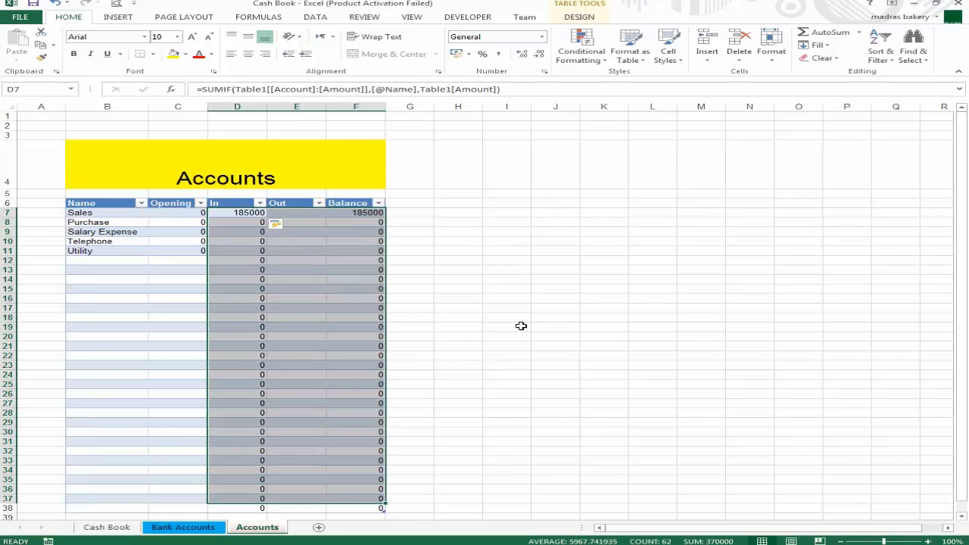
scroll(521, 325, down, 1)
key(shift+Down)
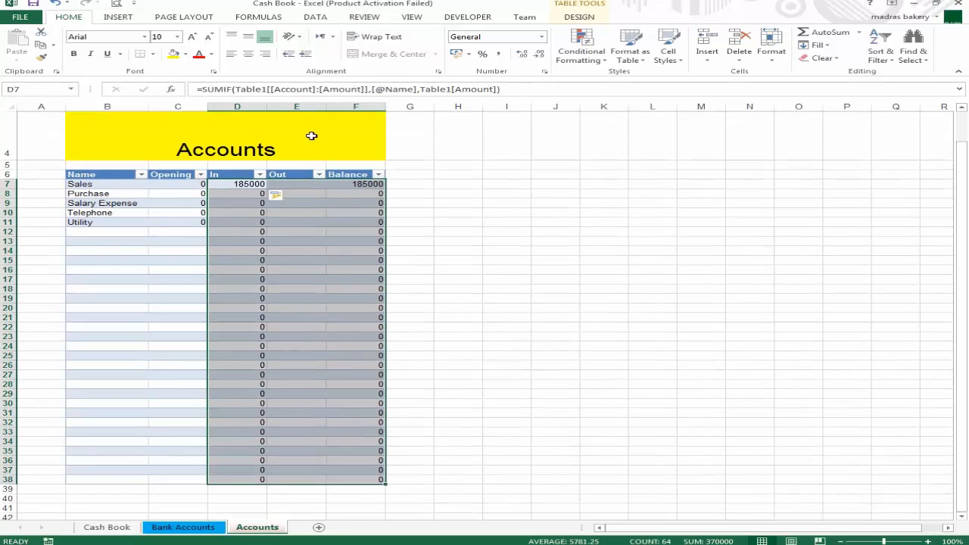
click(499, 54)
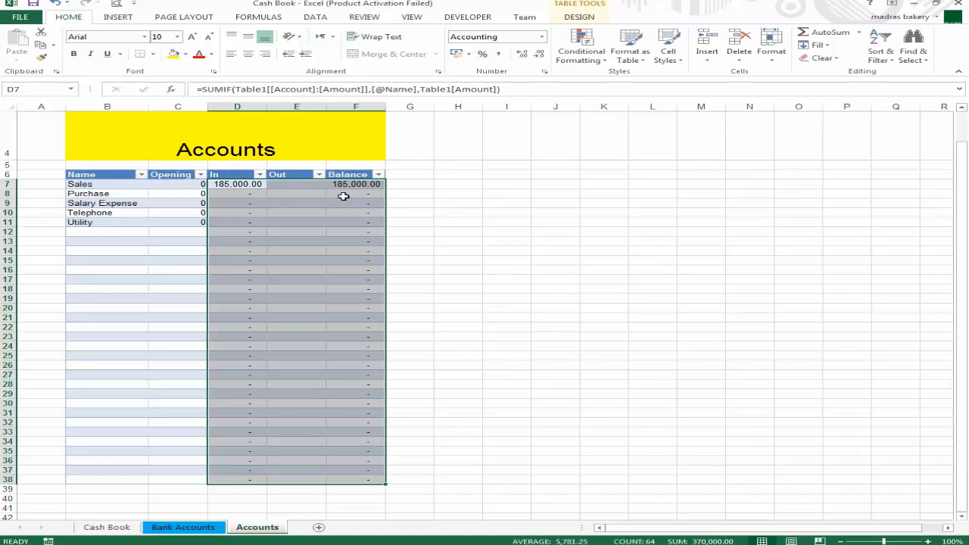
click(342, 196)
key(Up)
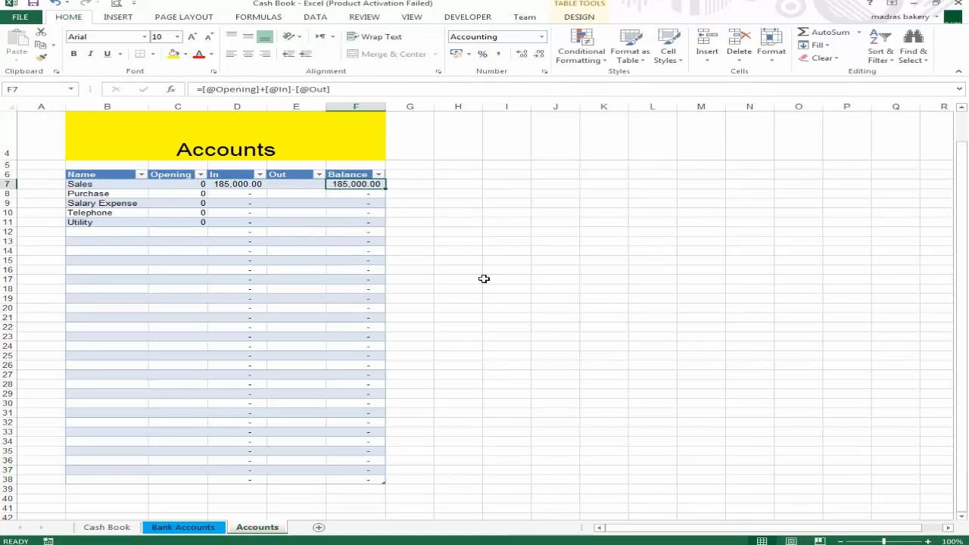
Check the three Sales receipt amounts on the Cash Book sheet against the Sales row of the Accounts sheet.
key(ctrl+Page_Up)
key(ctrl+Page_Up)
key(ctrl+Page_Down)
key(ctrl+Page_Up)
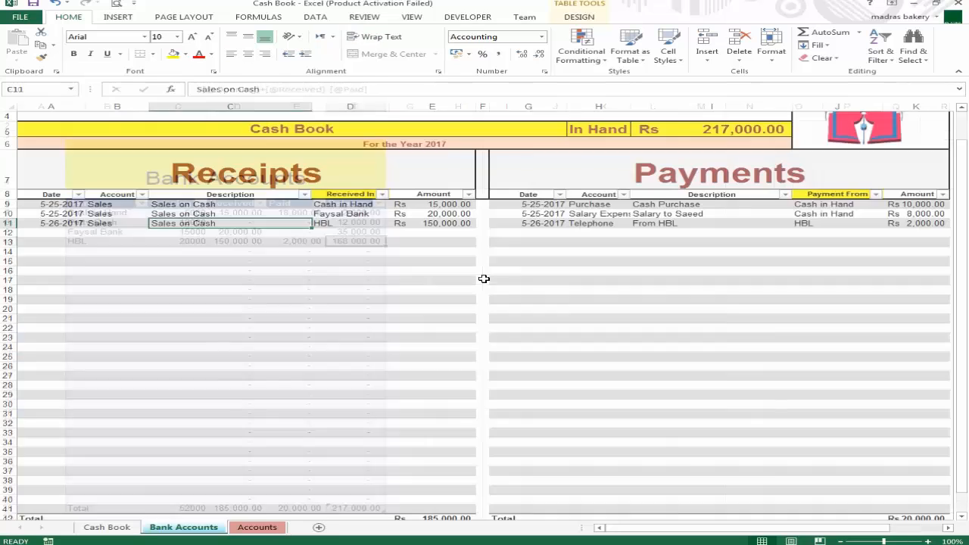
click(240, 206)
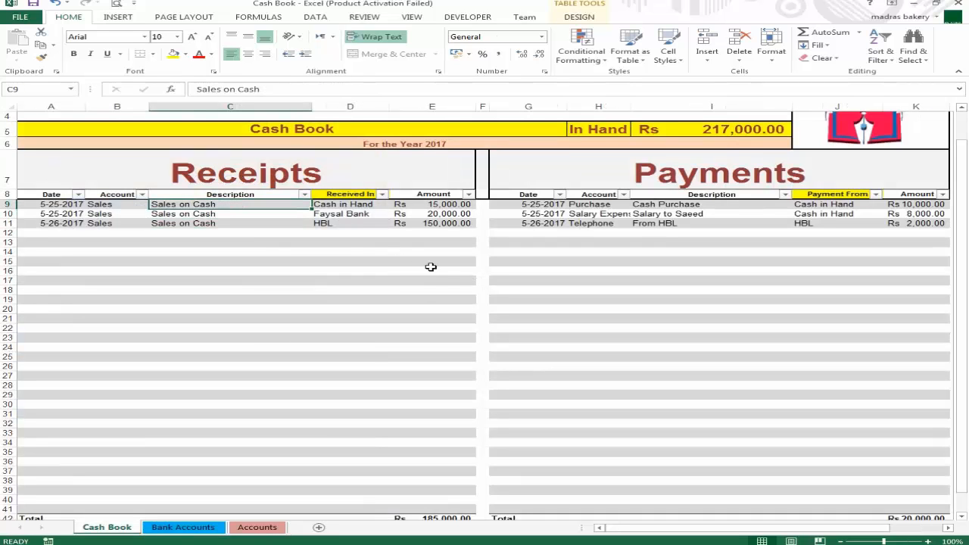
key(Right)
key(Right)
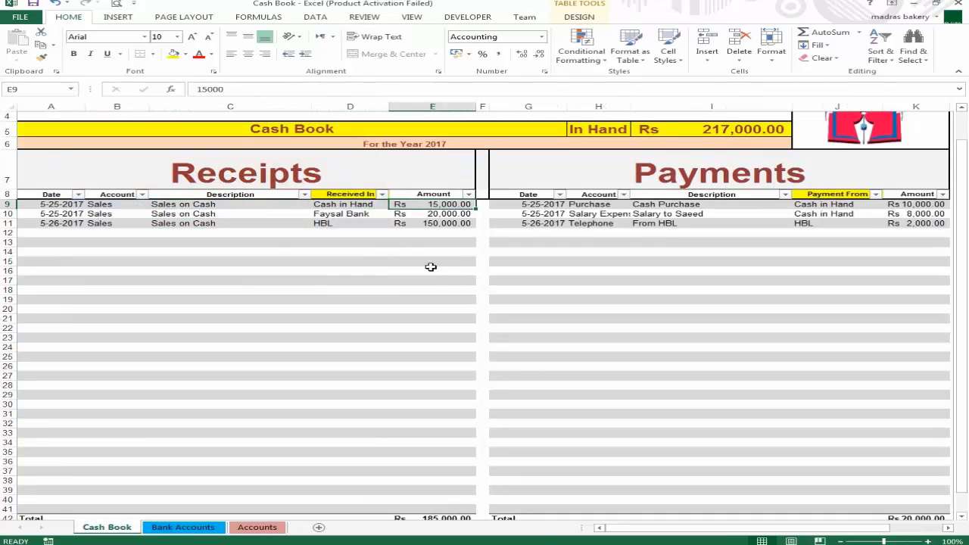
key(shift+Down)
key(shift+Down)
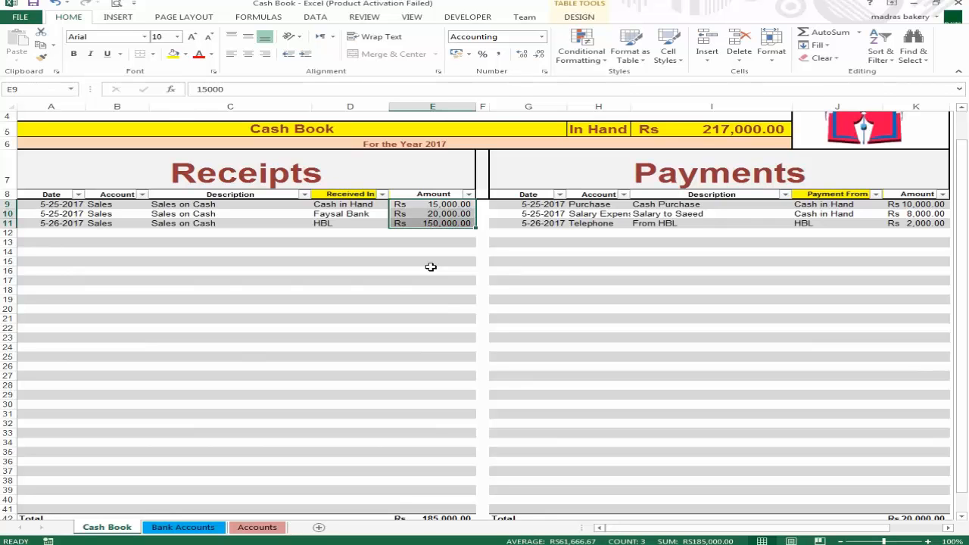
key(shift+Up)
key(shift+Up)
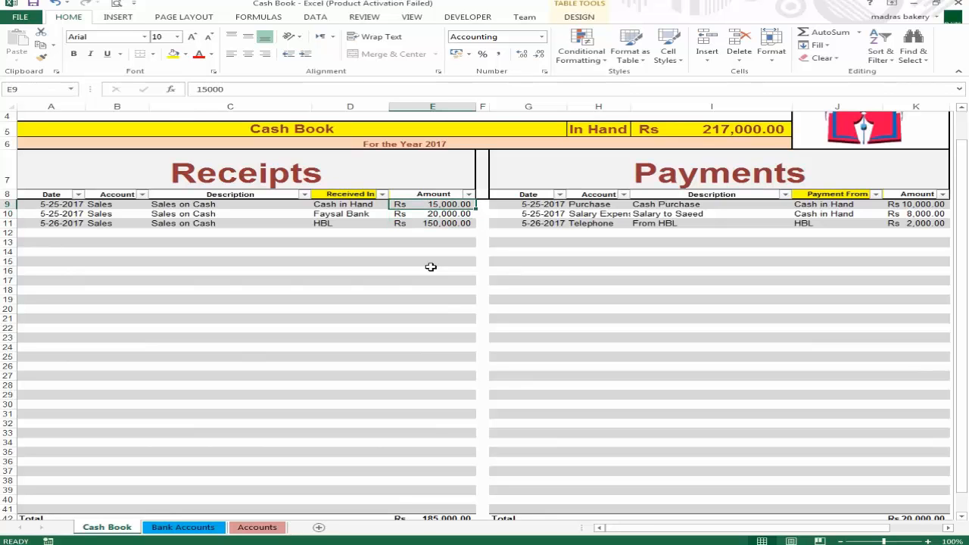
key(ctrl+Page_Down)
key(ctrl+Page_Down)
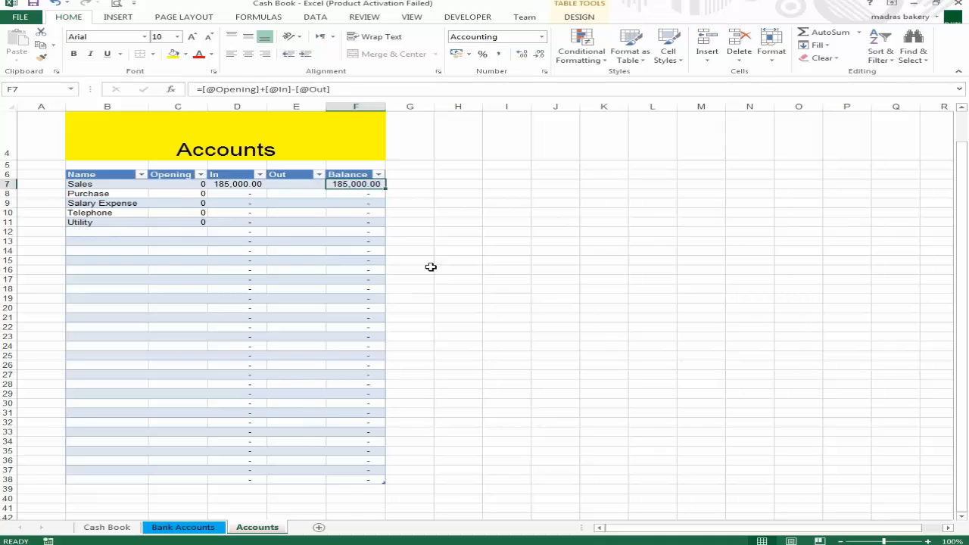
Start a SUMIF formula in E7 for the Sales Out amount, with the Payments table's Account through Amount columns as range.
key(Left)
key(Left)
key(Right)
text(=)
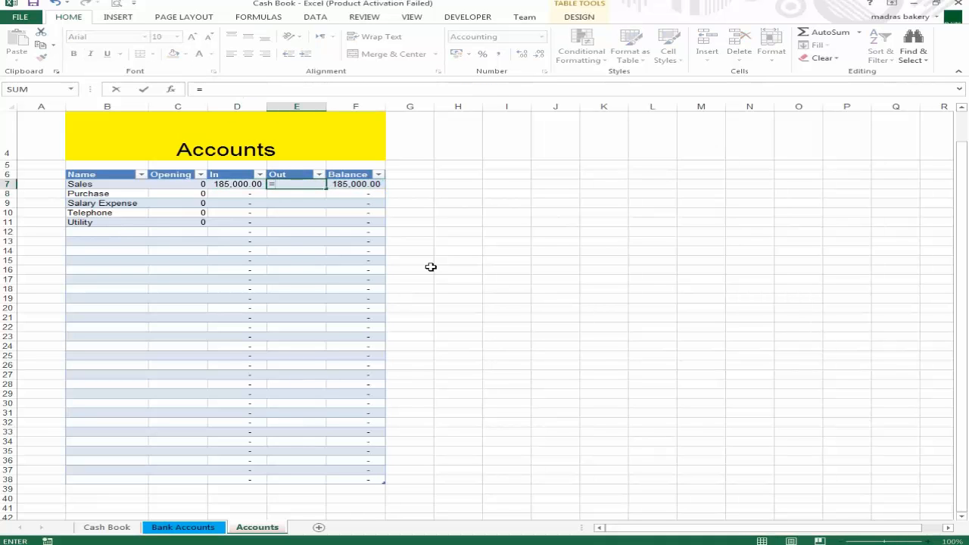
text(sumif()
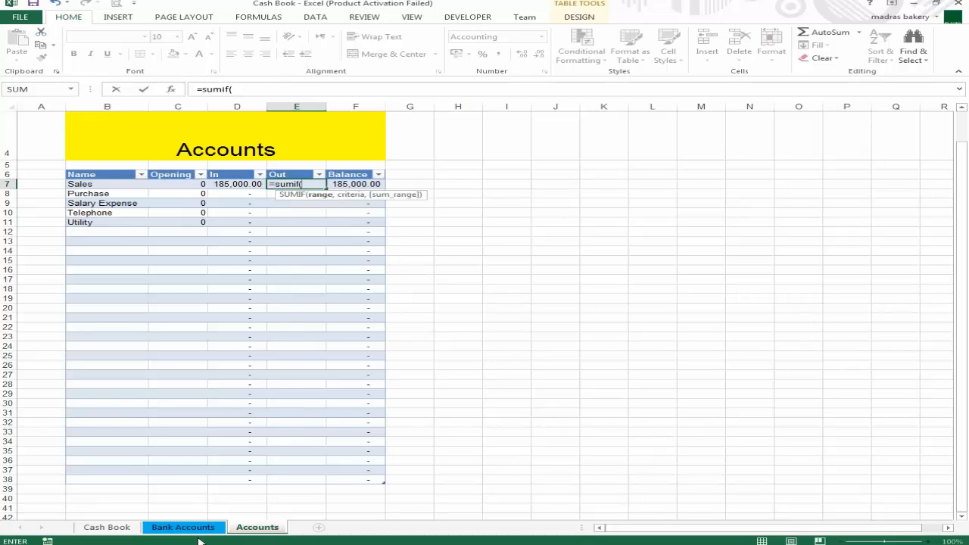
click(112, 528)
click(615, 208)
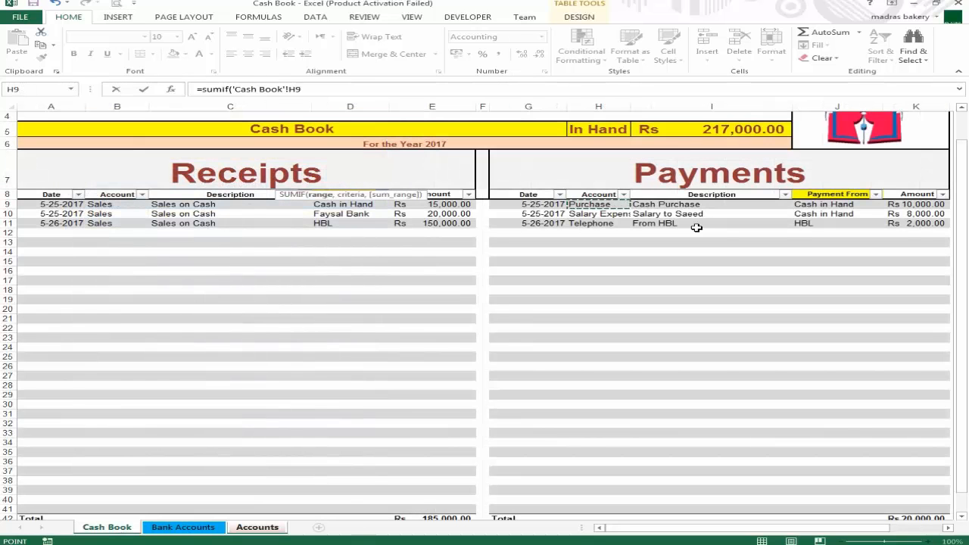
key(Up)
key(Left)
key(Right)
key(Down)
key(shift+Right)
key(shift+Right)
key(shift+Right)
key(shift+Down)
key(shift+Down)
key(shift+Down)
key(shift+Down)
key(shift+Down)
key(shift+Down)
key(shift+Down)
key(shift+Down)
key(shift+Down)
key(shift+Down)
key(shift+Down)
key(shift+Down)
key(shift+Down)
key(shift+Down)
key(shift+Down)
key(shift+Down)
key(shift+Down)
key(shift+Down)
key(shift+Down)
key(shift+Down)
key(shift+Down)
key(shift+Down)
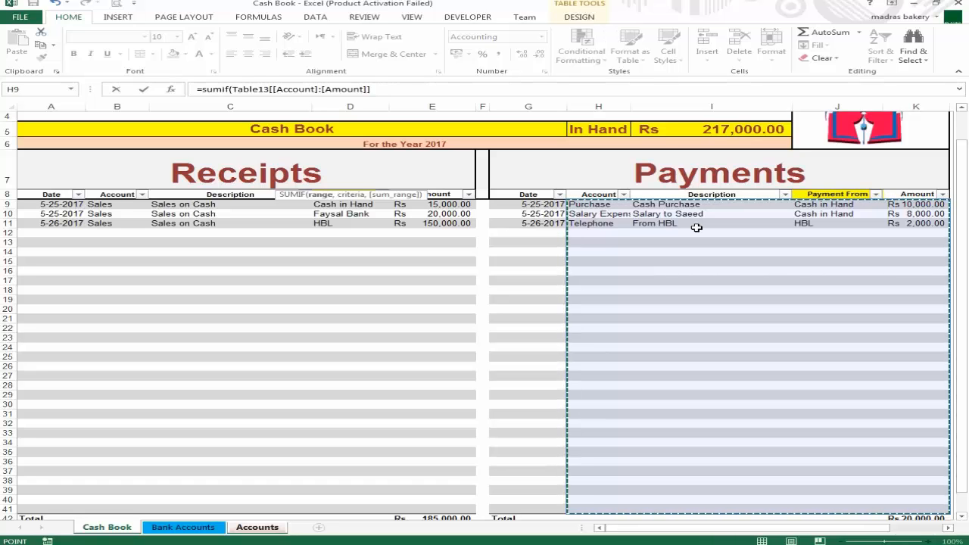
text(,)
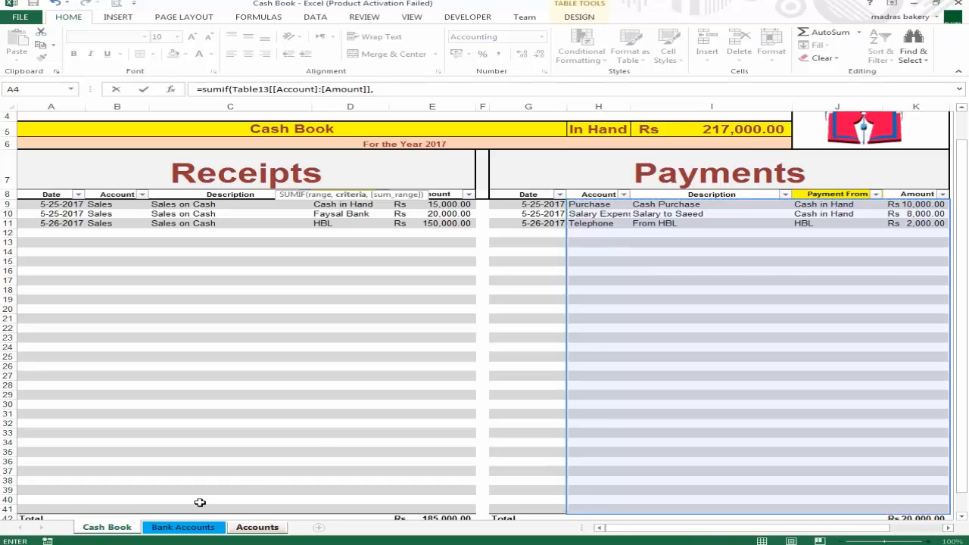
Complete the E7 SUMIF formula with the row's Name as criteria and the Payments table's Amount column as sum range.
click(258, 527)
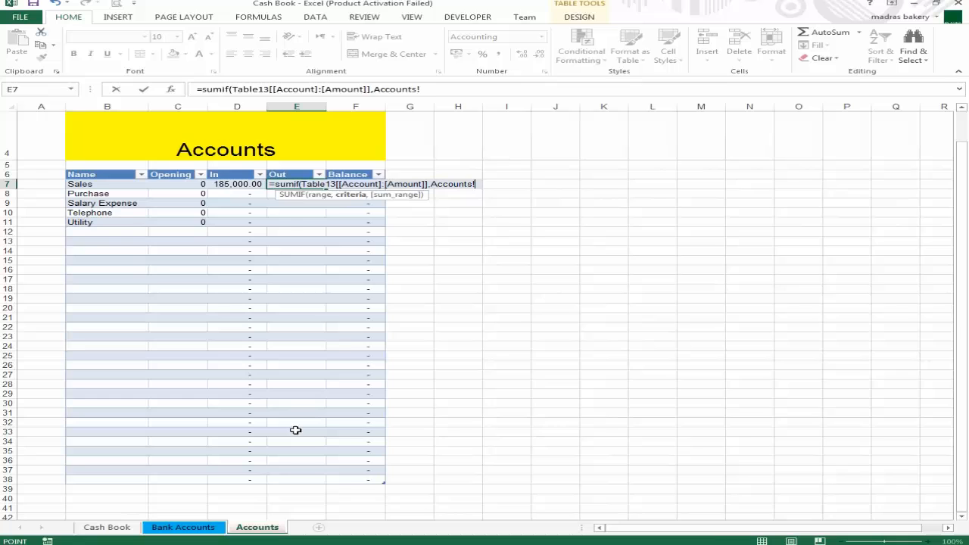
click(98, 187)
text(,)
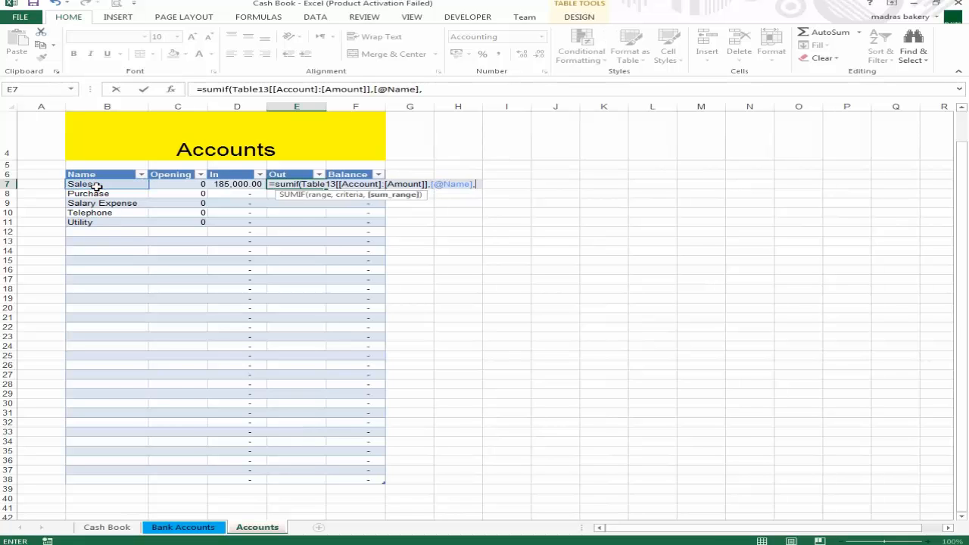
click(107, 527)
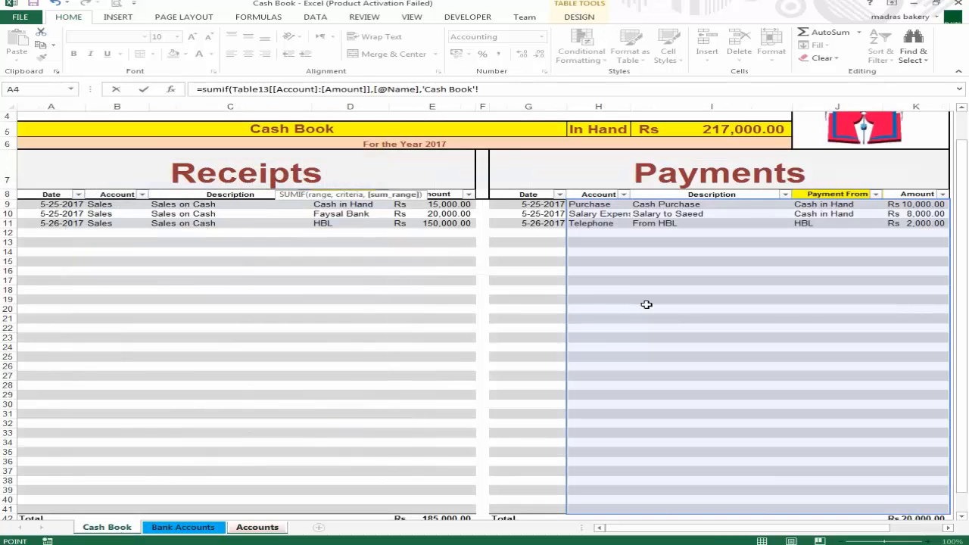
click(915, 204)
drag(942, 217, 938, 522)
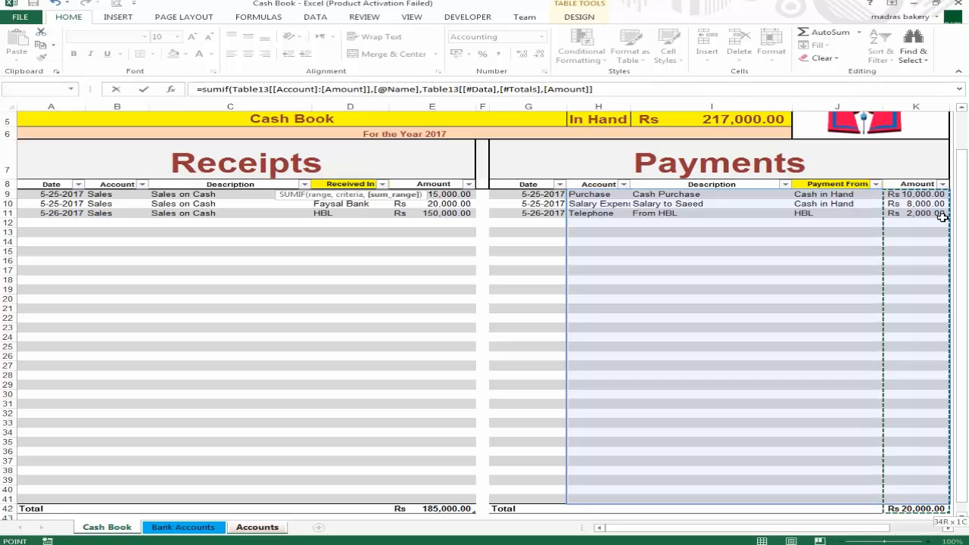
key(shift+Up)
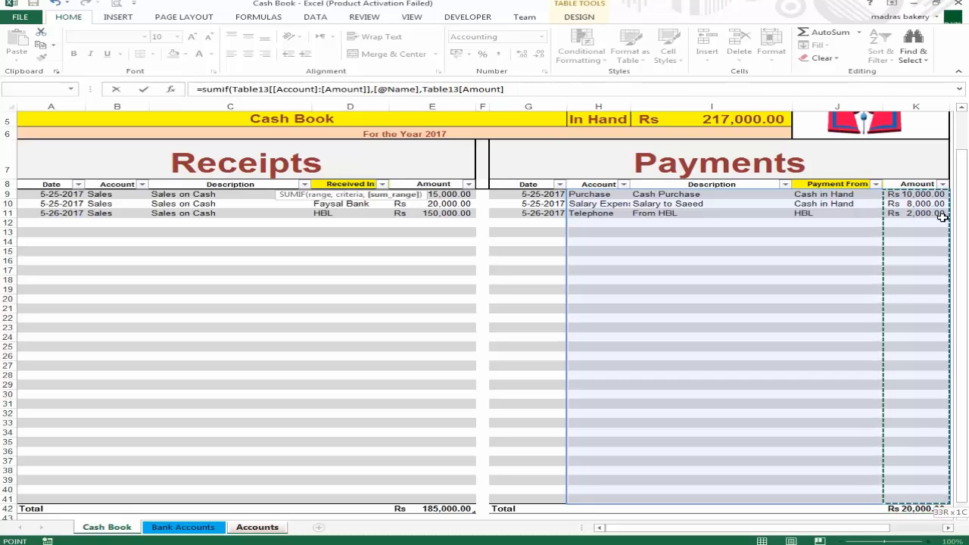
key(Return)
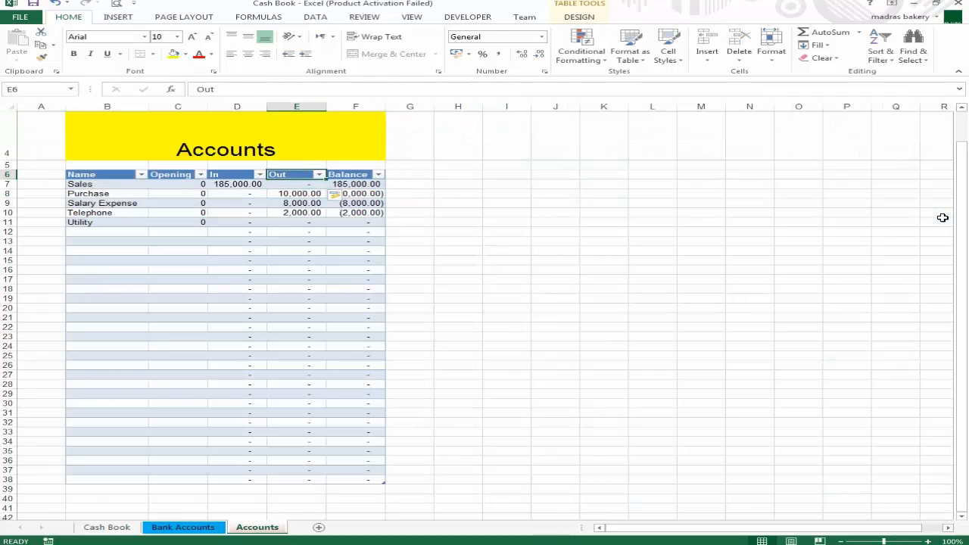
Examine the Out amounts and balances for Sales, Purchase, Salary Expense, Telephone and Utility on the Accounts sheet.
key(Right)
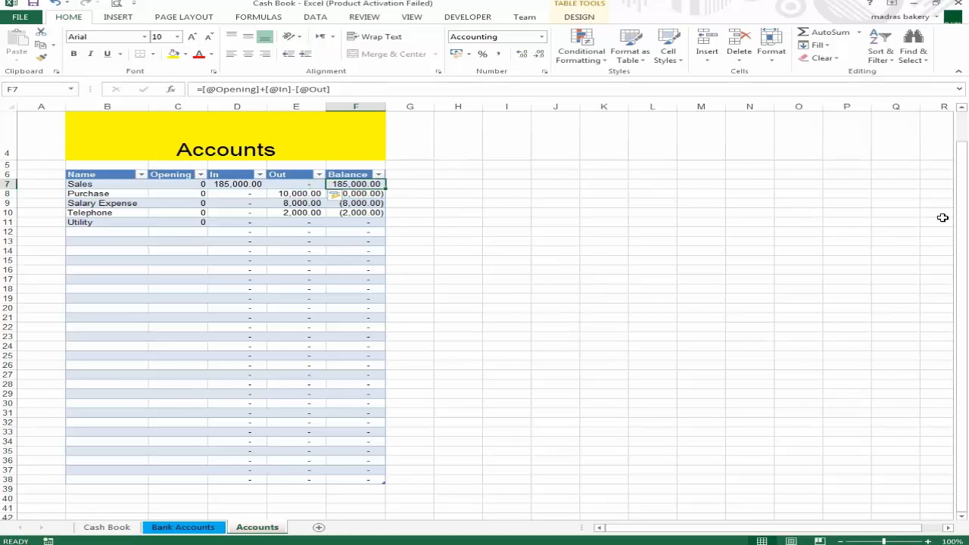
click(406, 188)
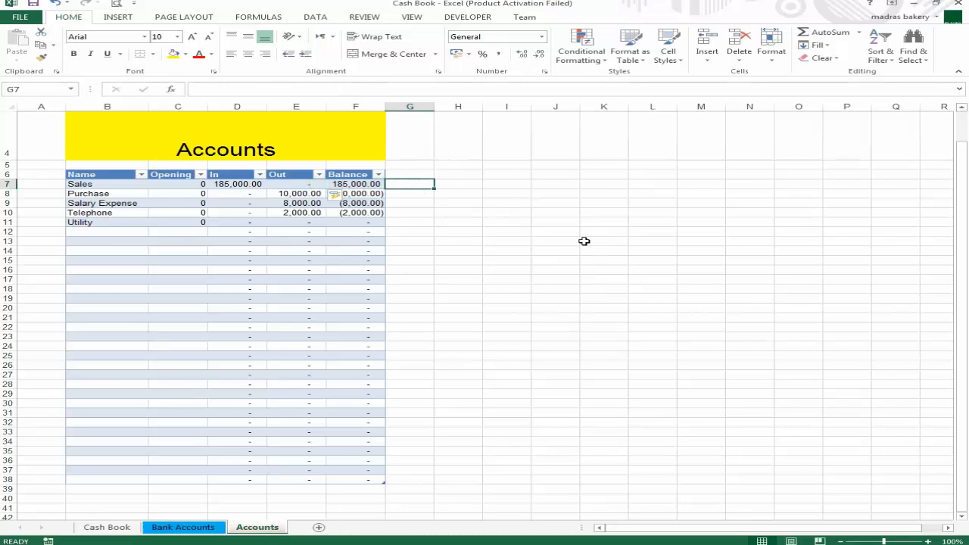
key(Left)
key(Down)
key(Left)
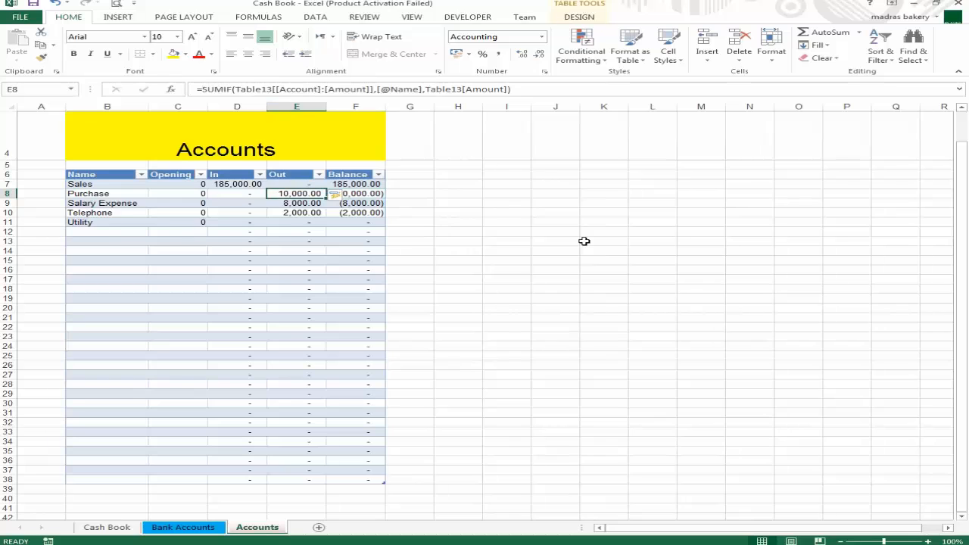
key(Down)
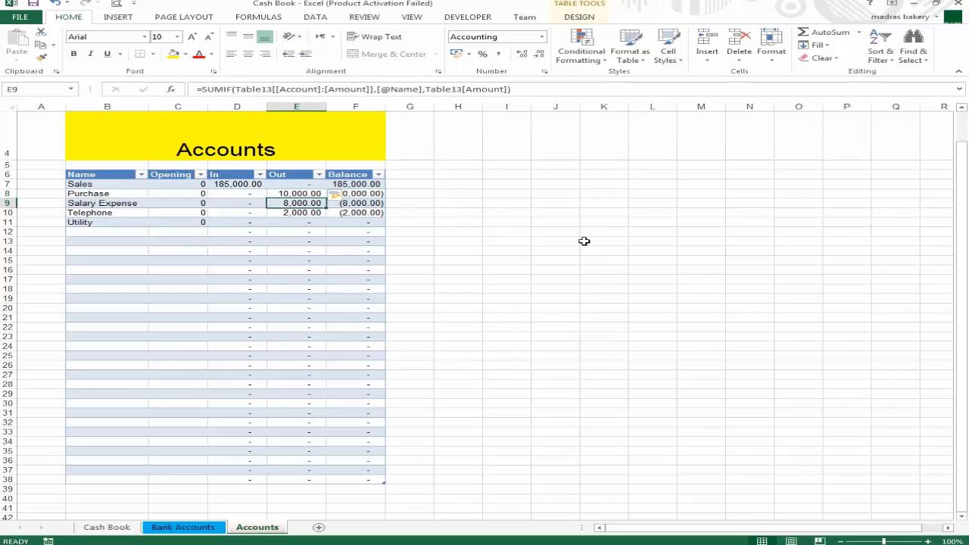
key(Down)
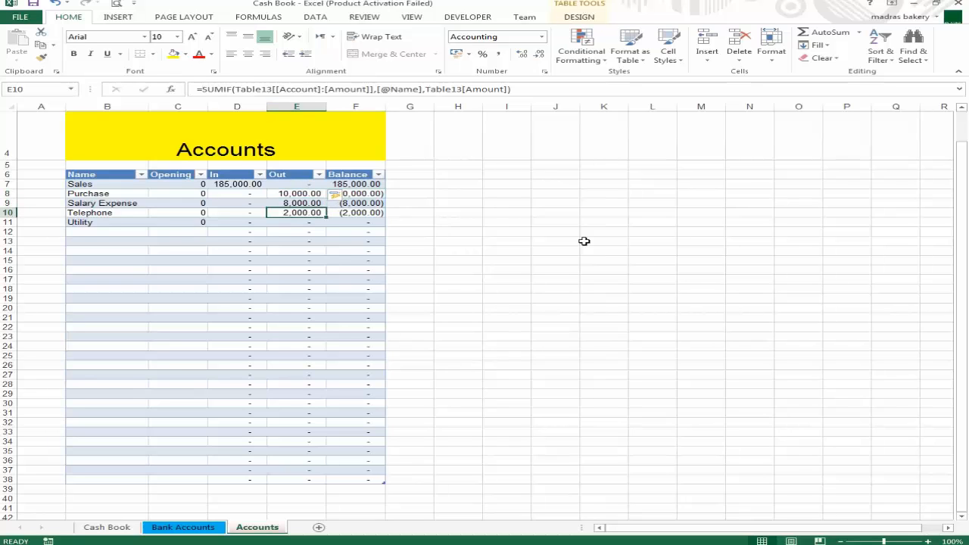
key(Down)
Begin a new payment entry in row 12 of the Cash Book sheet with the current date, 5-26-2017.
key(ctrl+Page_Up)
key(ctrl+Page_Up)
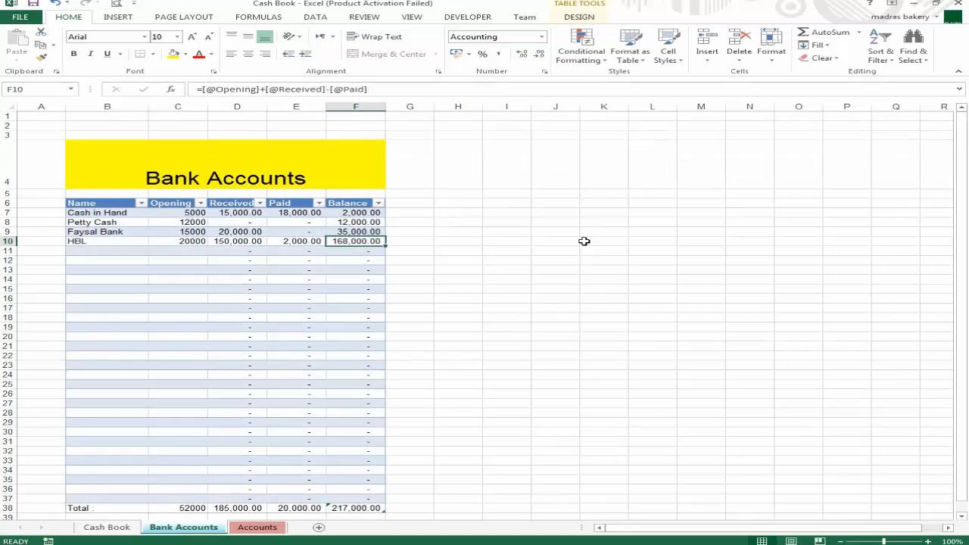
key(Down)
key(Right)
key(Right)
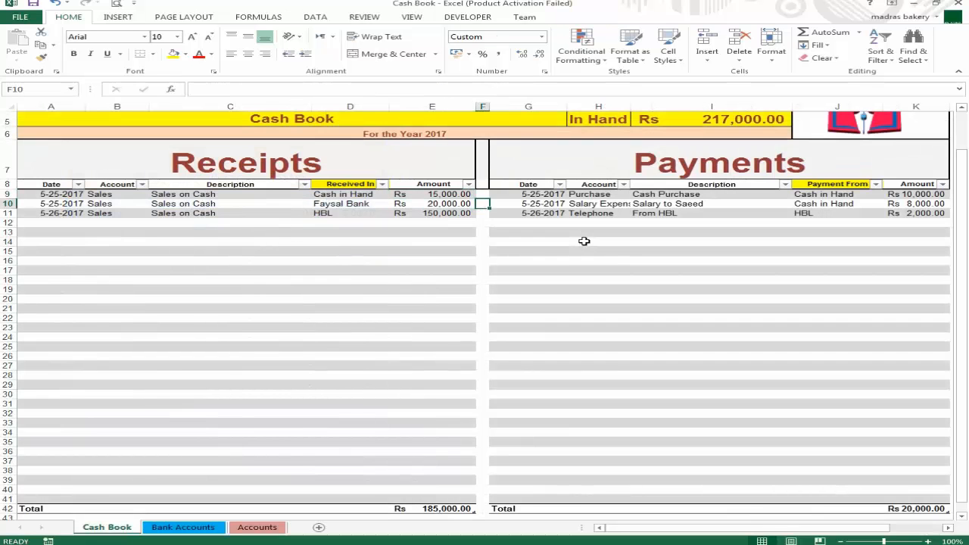
key(Down)
key(Down)
key(ctrl+semicolon)
key(Return)
key(Up)
key(Right)
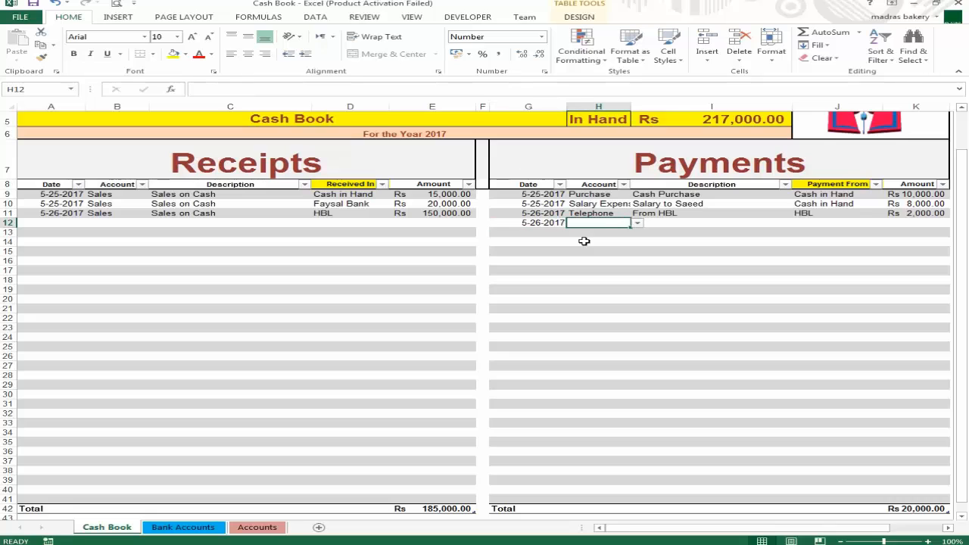
Set the row 12 payment's account to Utility and start row 13 with the same account and date.
click(637, 225)
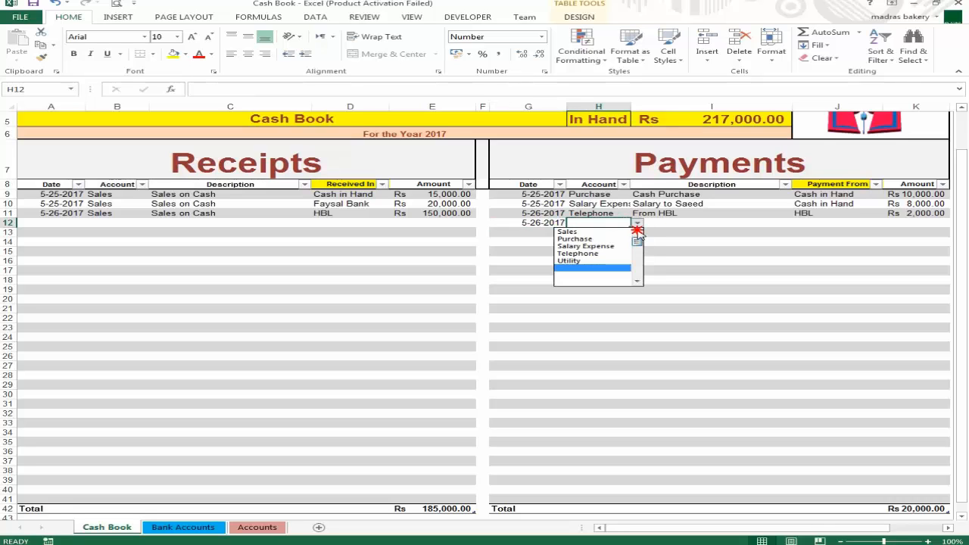
click(615, 261)
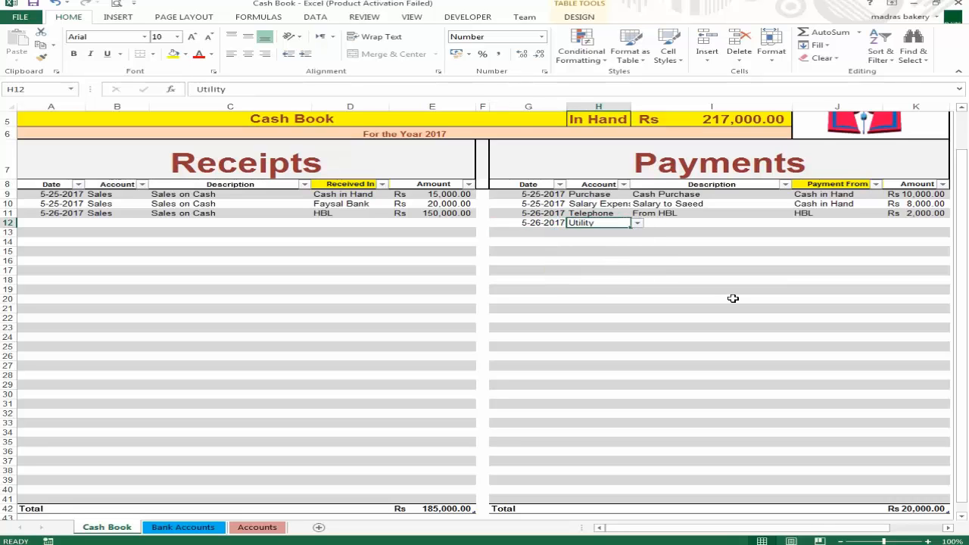
key(Return)
text(u)
key(Left)
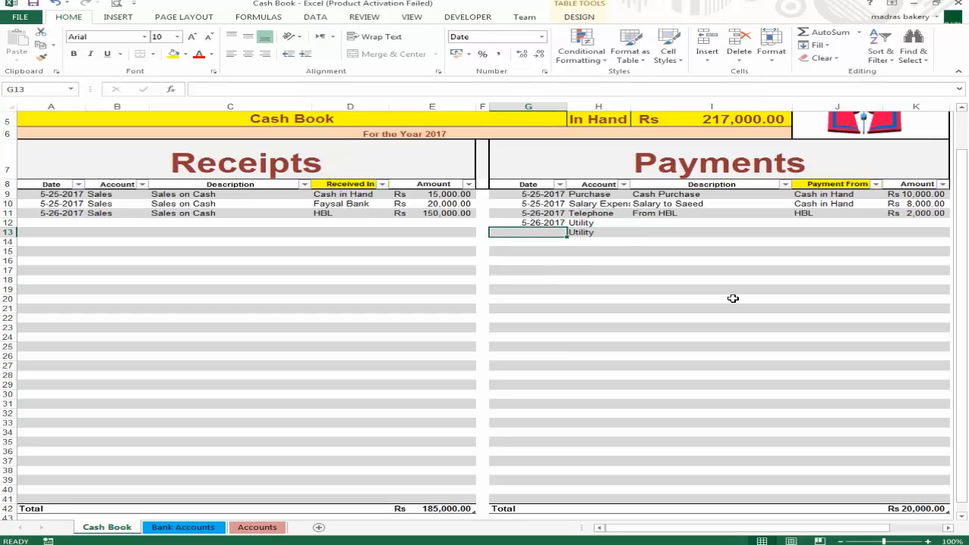
key(ctrl+d)
Enter Electricity as the description of the row 12 payment.
key(Right)
key(Right)
key(Up)
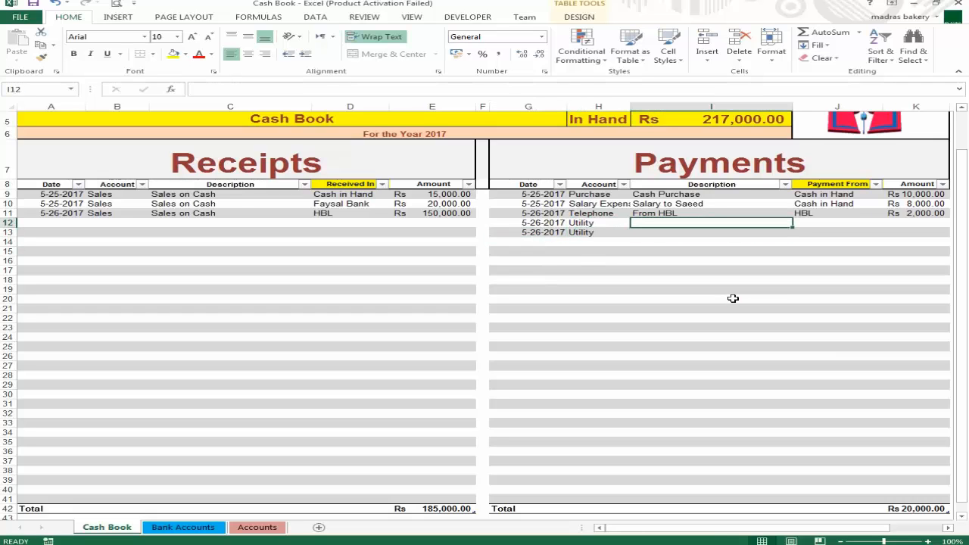
text(Elec)
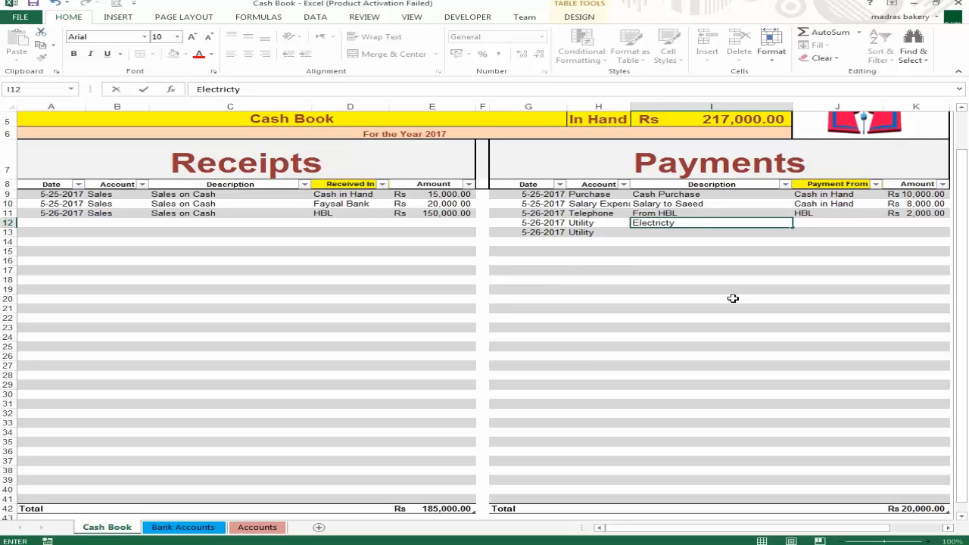
text(tricity)
key(Return)
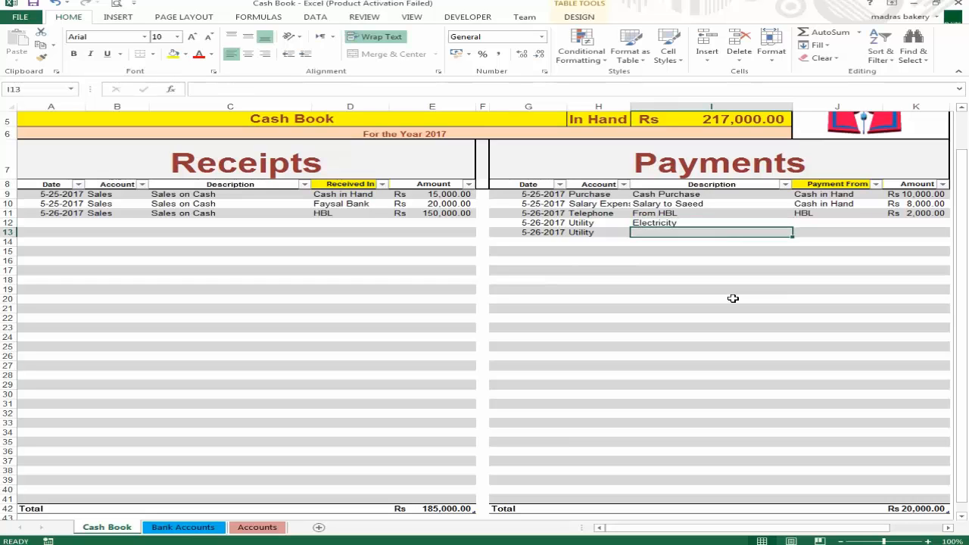
Extend the row 12 description to "Electricity May 2017" and copy it down to the row 13 payment.
key(Up)
key(F2)
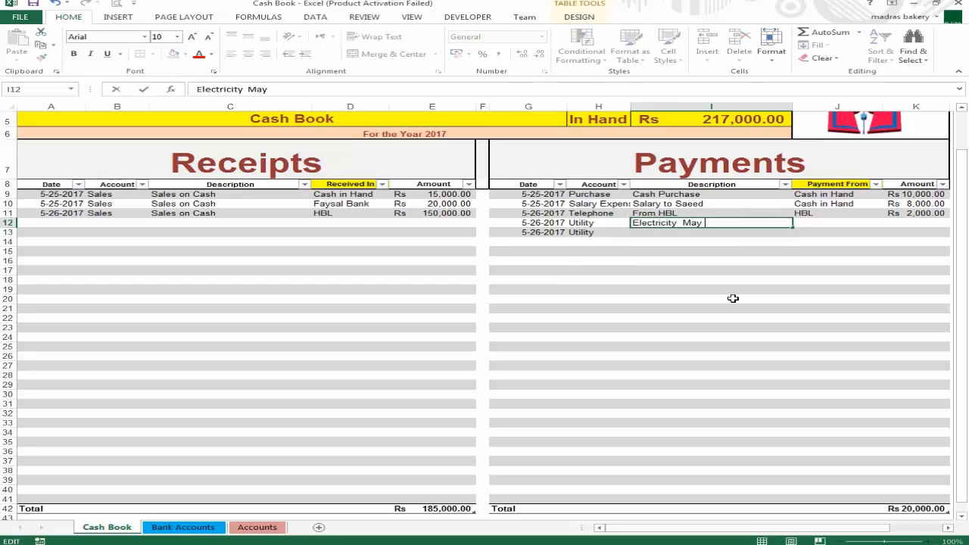
key(Return)
key(ctrl+d)
key(Return)
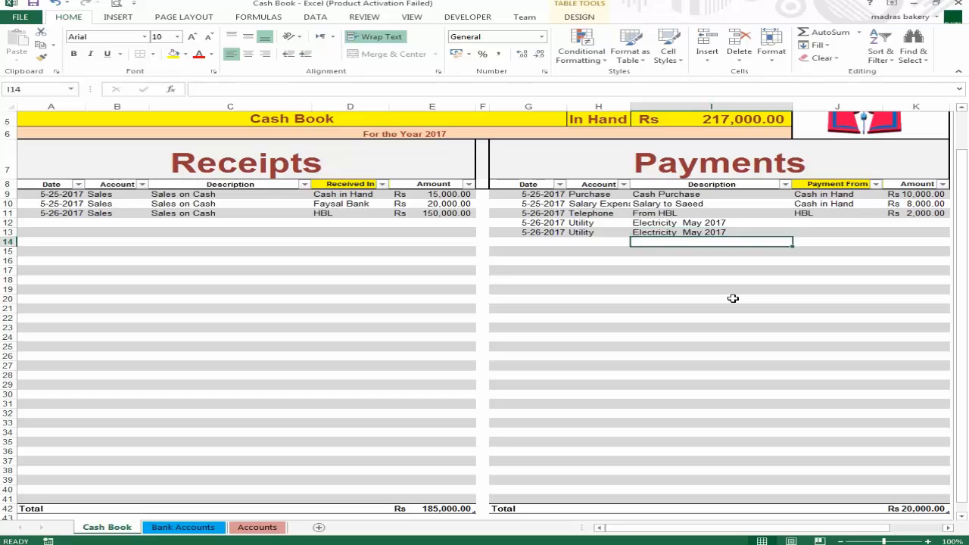
Append A to the row 12 electricity description and B to the row 13 one.
key(Up)
key(F2)
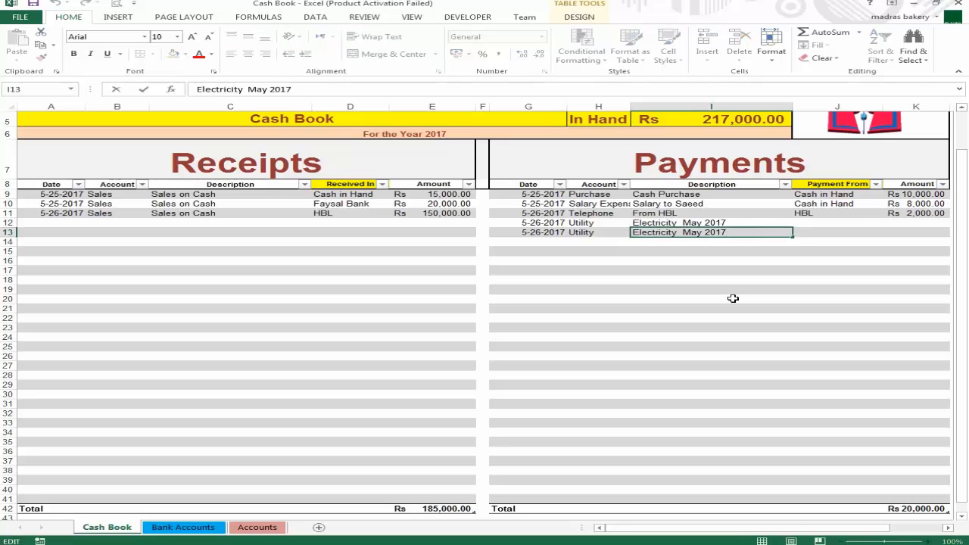
key(Return)
key(Up)
key(Up)
key(F2)
text(A)
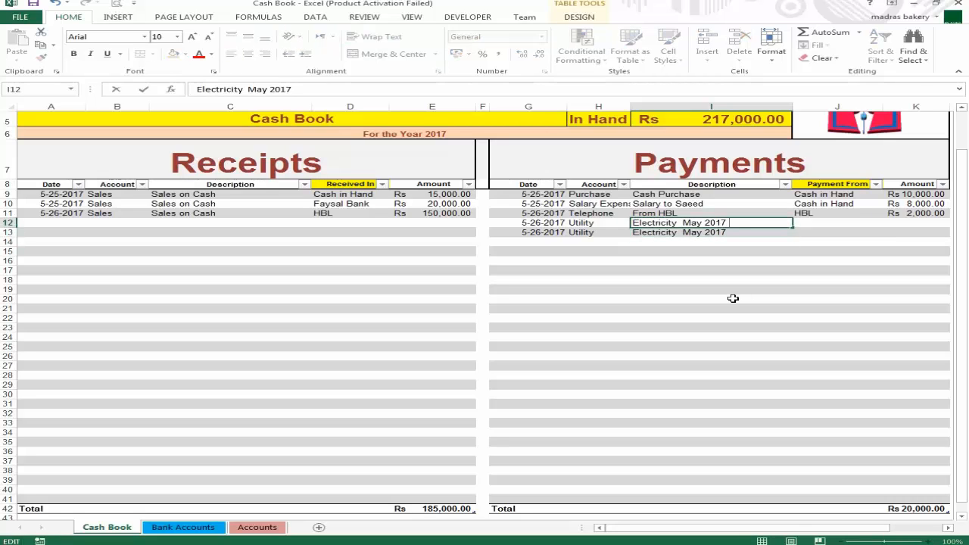
key(Return)
key(F2)
text(A)
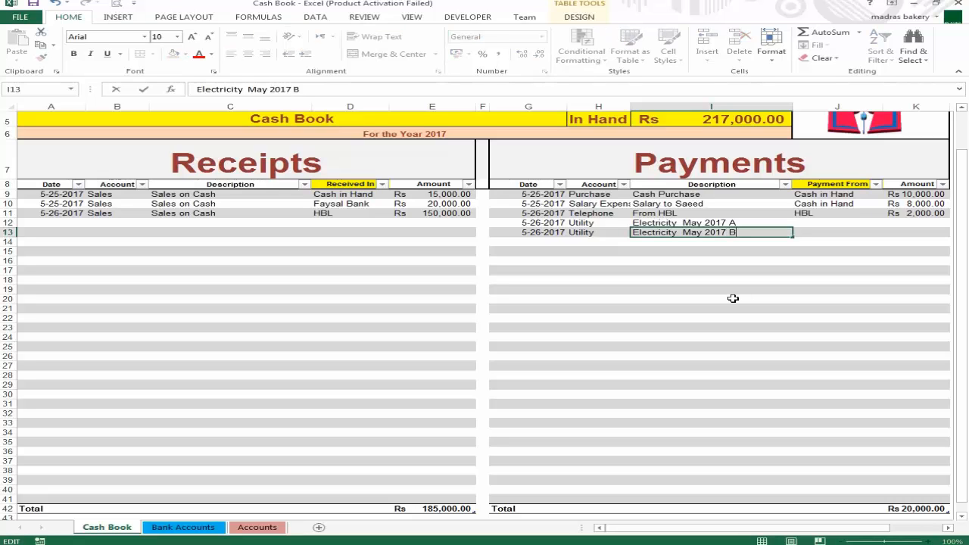
key(Return)
Fill HBL down as Payment From for both Utility payments in rows 12 and 13.
key(Up)
key(Up)
key(Right)
key(Up)
key(Down)
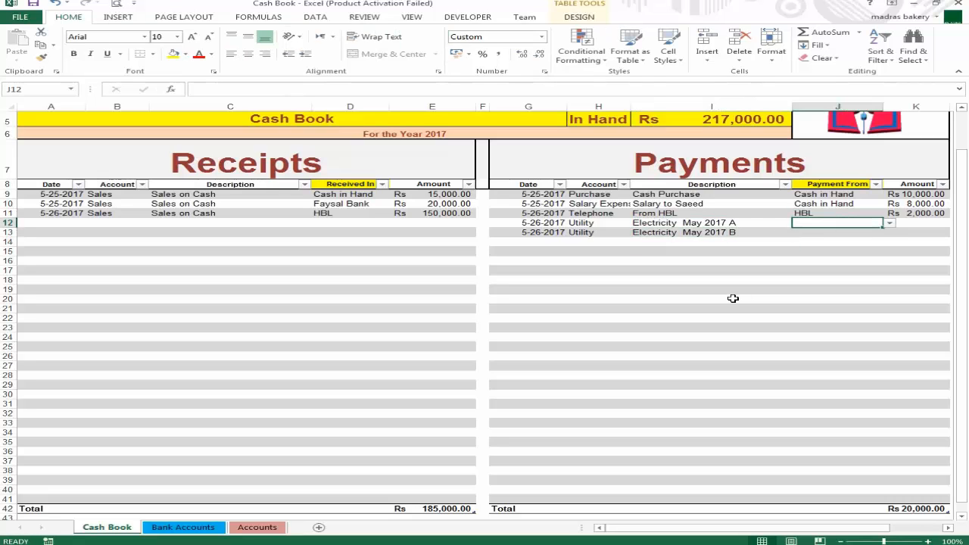
key(ctrl+d)
key(Down)
key(ctrl+d)
Enter payment amounts of 1500 in K12 and 15000 in K13.
key(Tab)
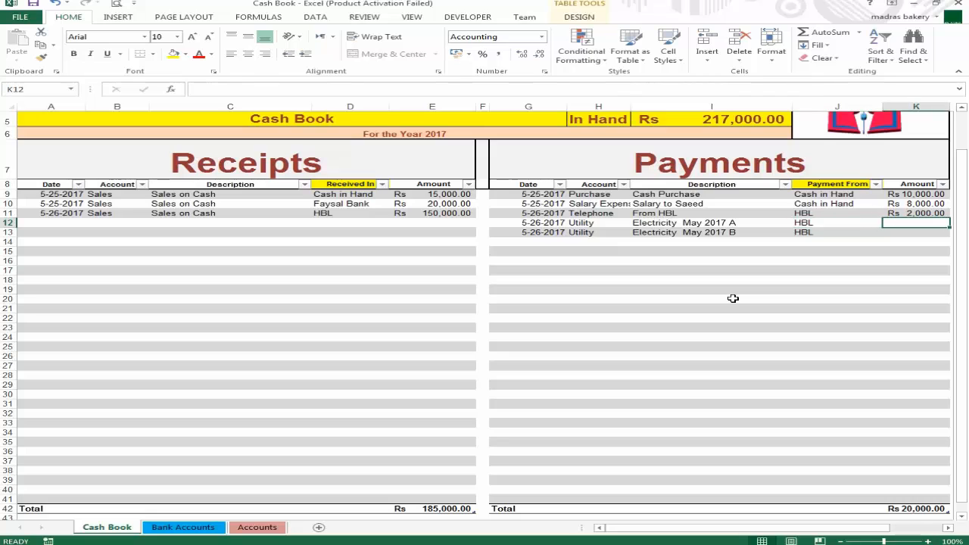
text(1500)
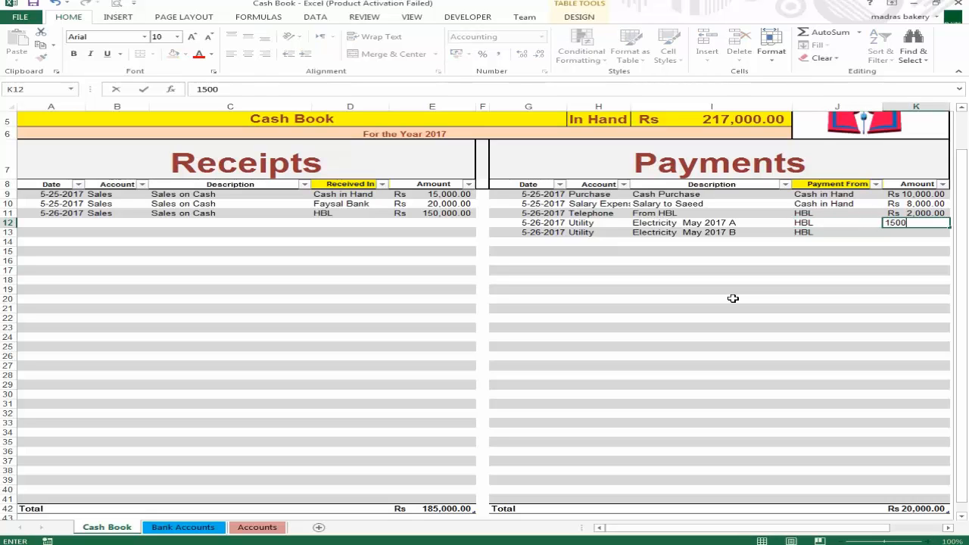
key(Return)
text(1)
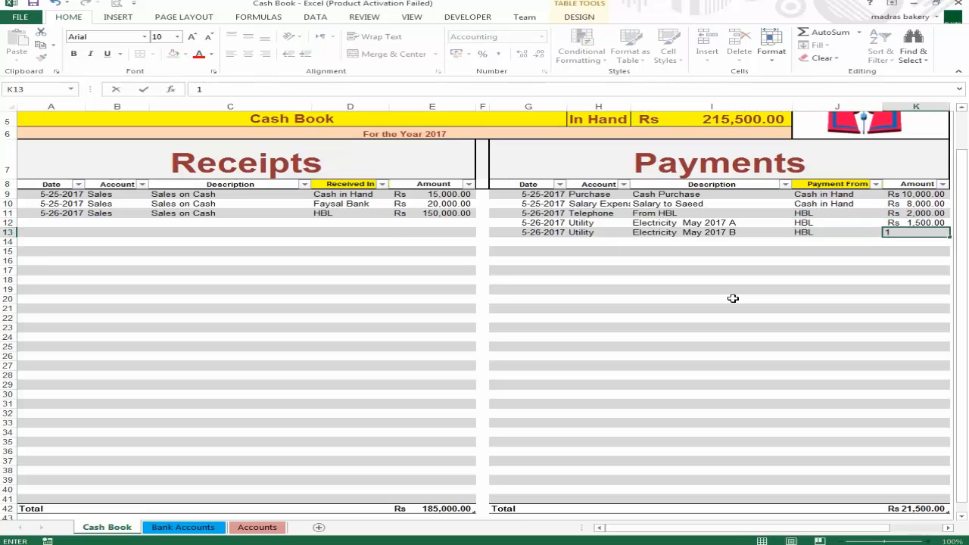
text(5000)
key(Return)
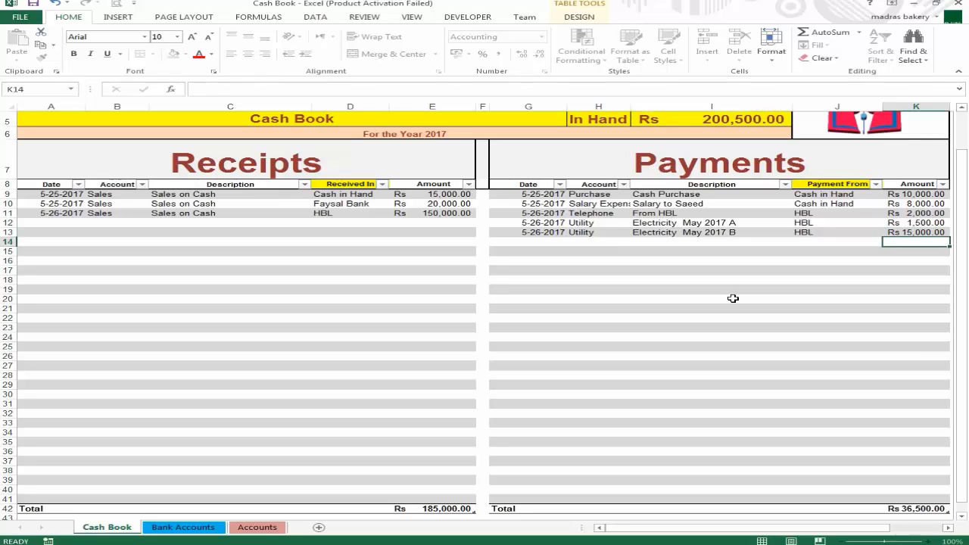
Set the electricity payment amounts to 12000 in K13 and 15000 in K12.
key(Up)
text(12000)
key(Return)
key(Up)
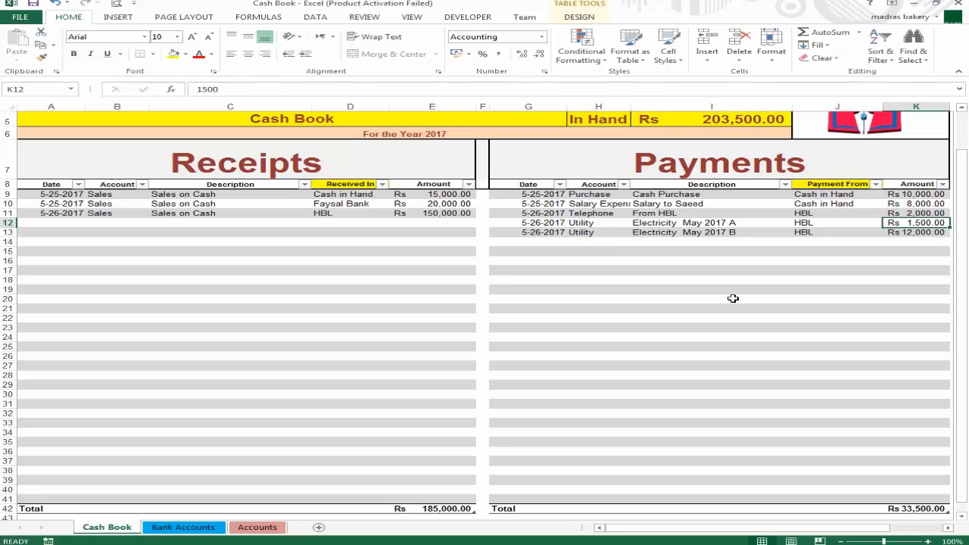
text(15000)
key(Return)
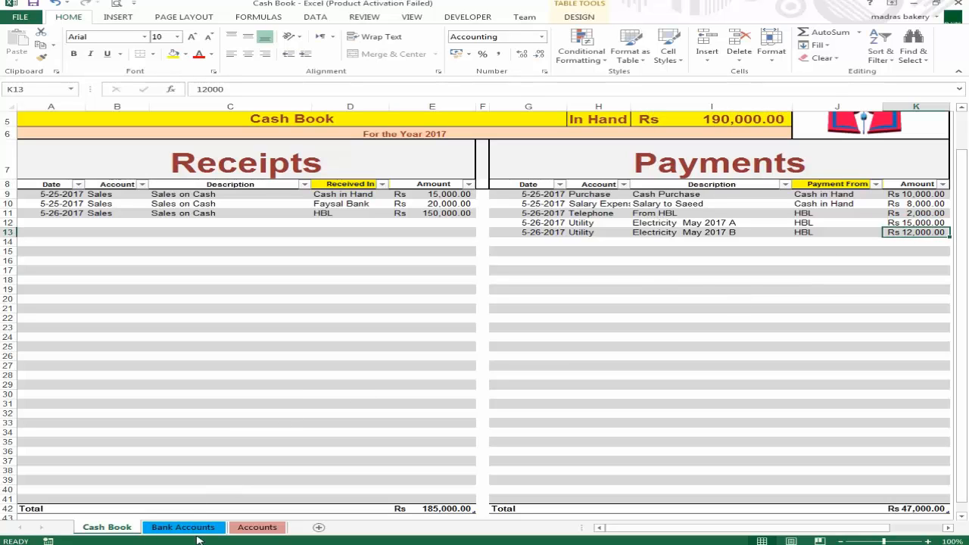
Examine the Utility Out amount and each account's balance on the Accounts sheet, plus the balances on the Bank Accounts sheet.
click(250, 527)
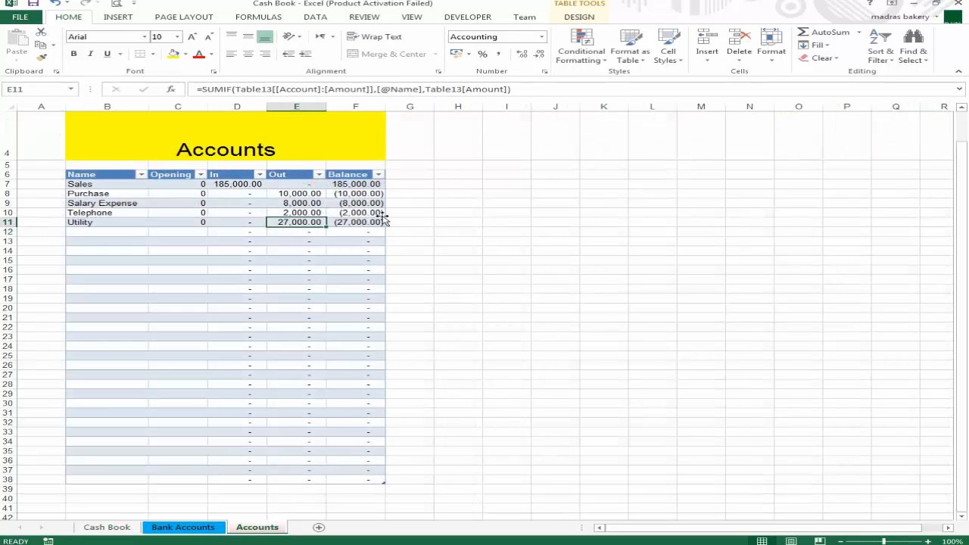
click(249, 238)
click(296, 222)
click(235, 175)
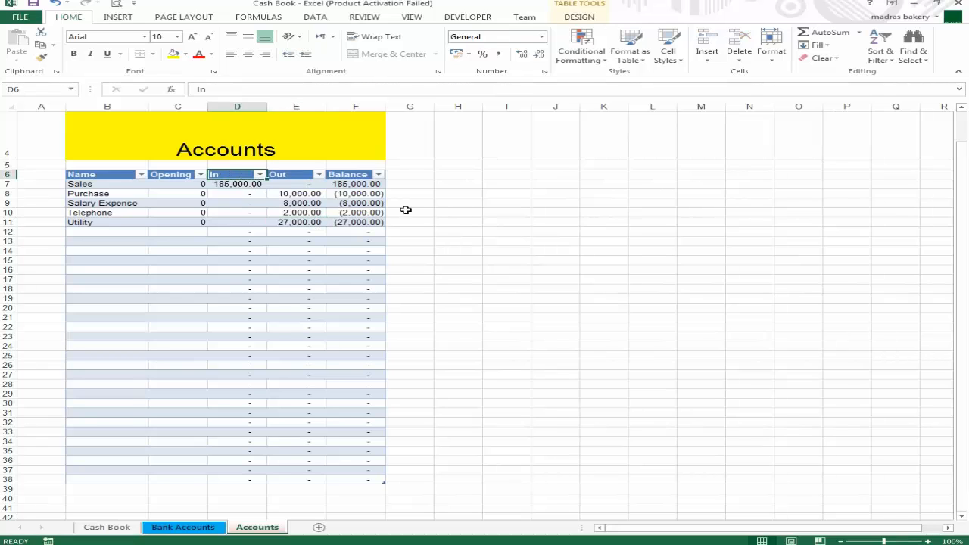
key(Down)
key(Right)
key(Right)
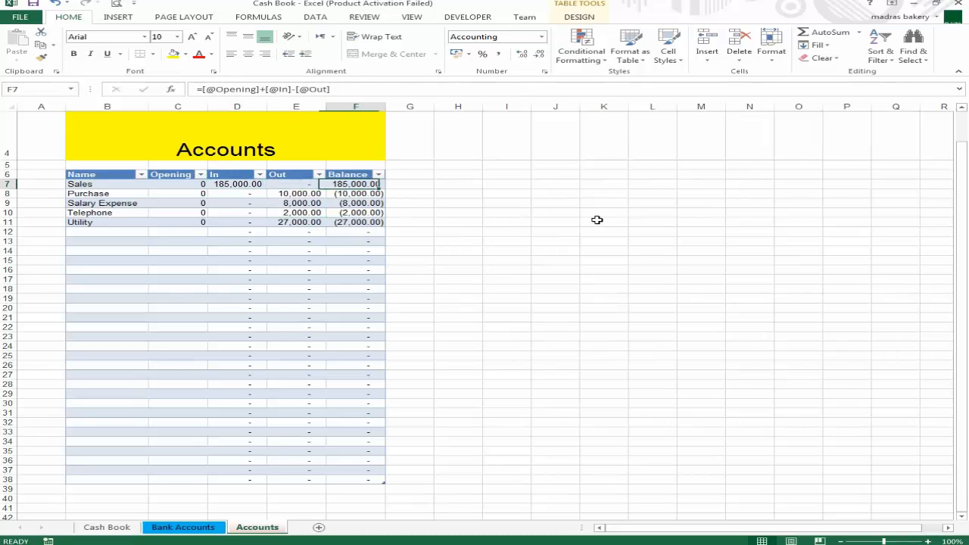
key(Down)
key(Down)
key(Down)
key(Down)
key(Down)
key(Up)
key(Up)
key(Up)
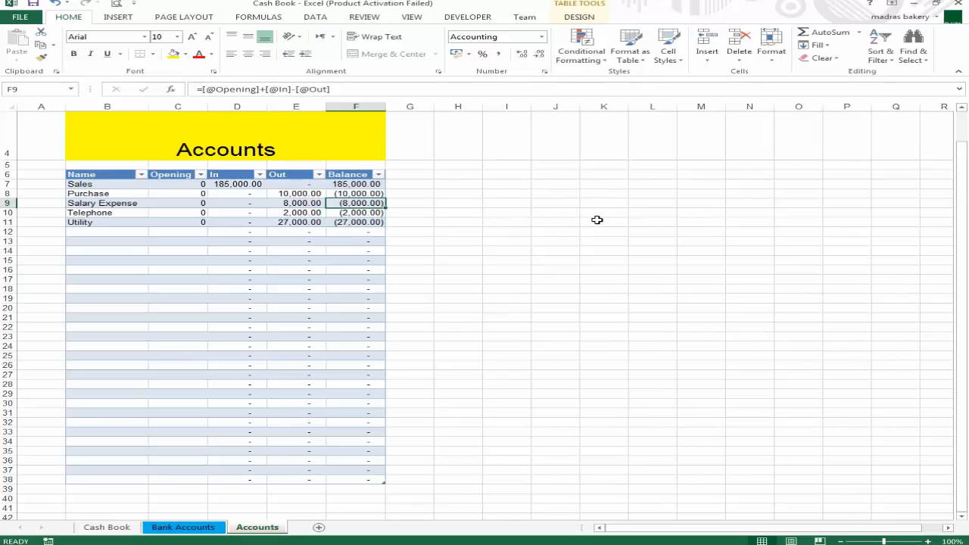
click(186, 530)
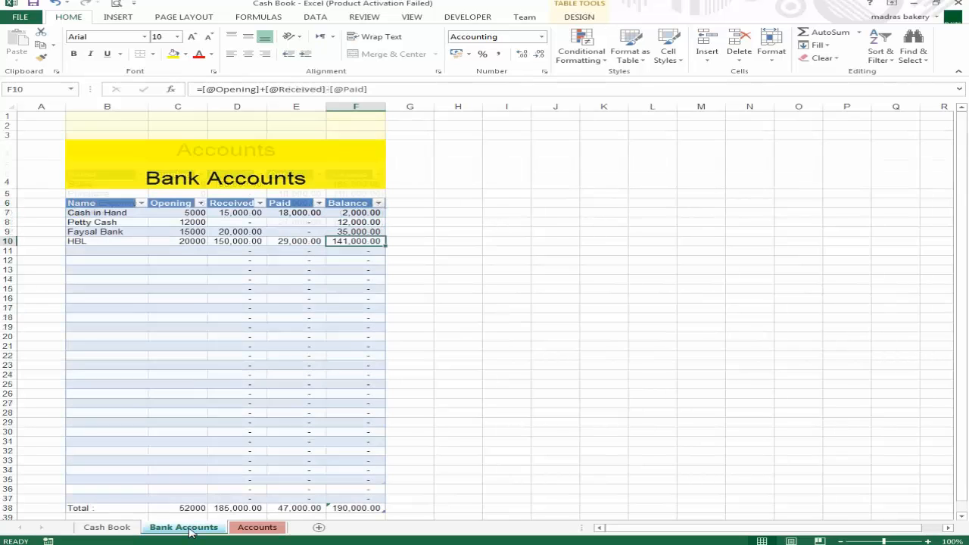
Return to the Cash Book sheet and select the Account cell B12 of the next empty receipt row.
click(107, 529)
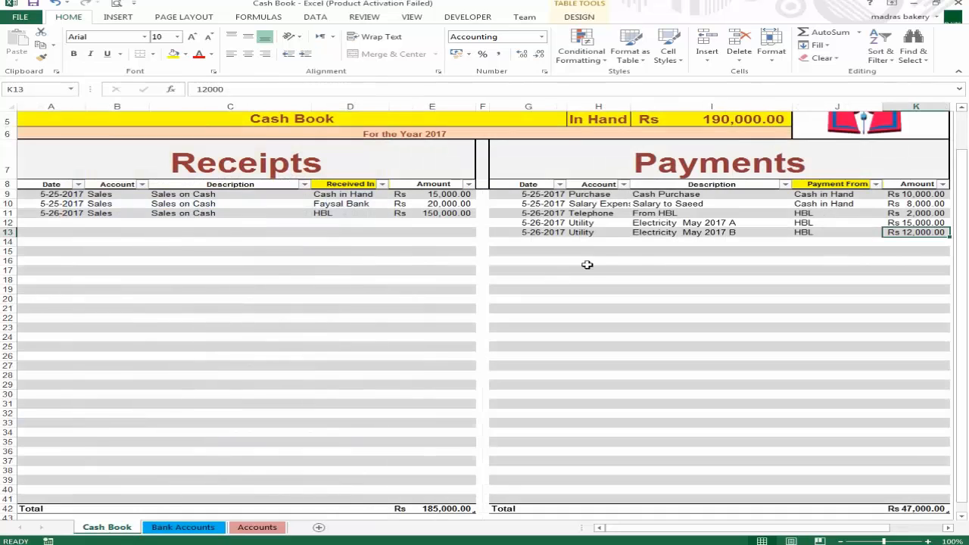
click(589, 262)
click(236, 252)
drag(100, 224, 258, 389)
click(376, 316)
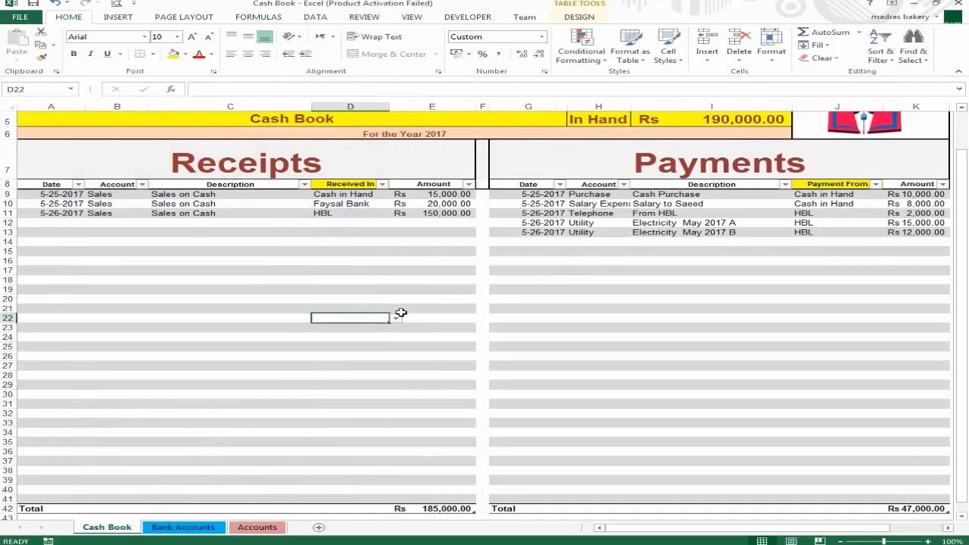
click(134, 223)
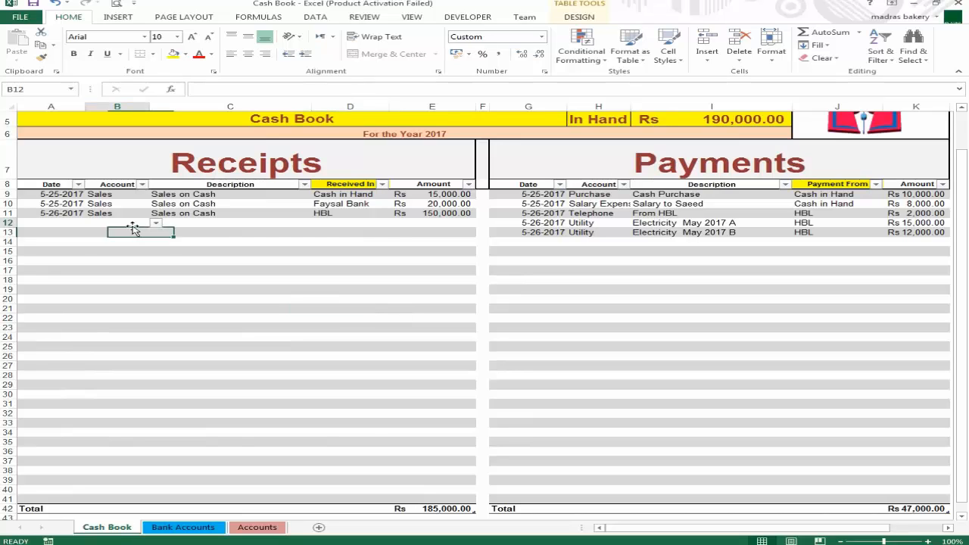